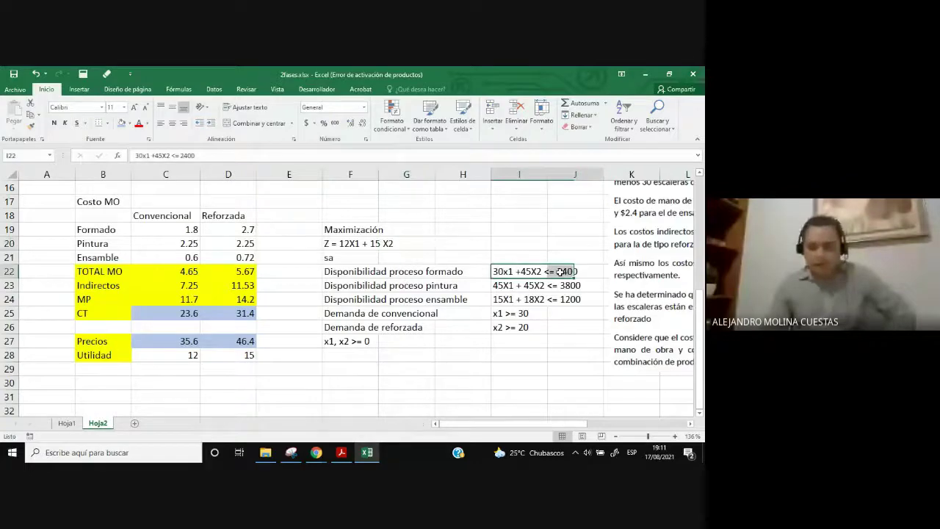
- Review the constraints in I22:J26 against the processing-time tables near the start of the Hoja2 worksheet
drag(561, 271, 550, 336)
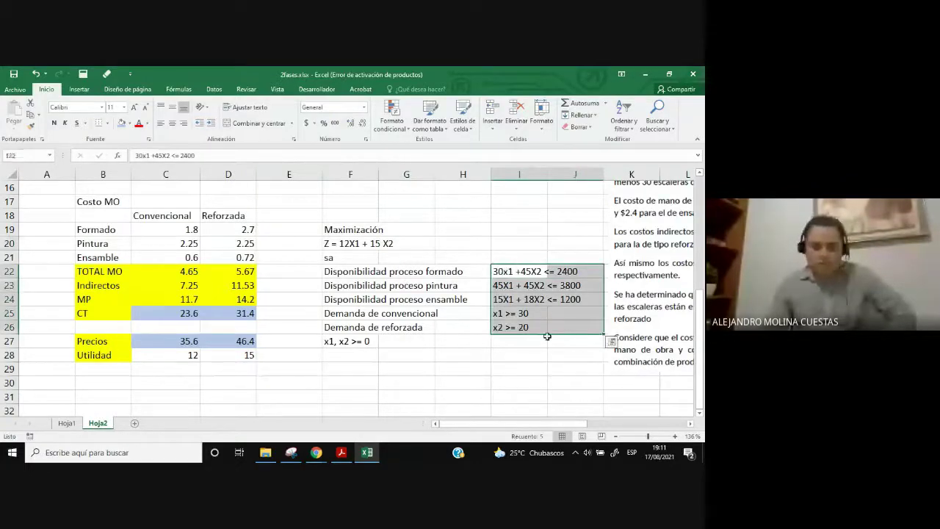
scroll(547, 335, up, 1)
scroll(547, 334, up, 5)
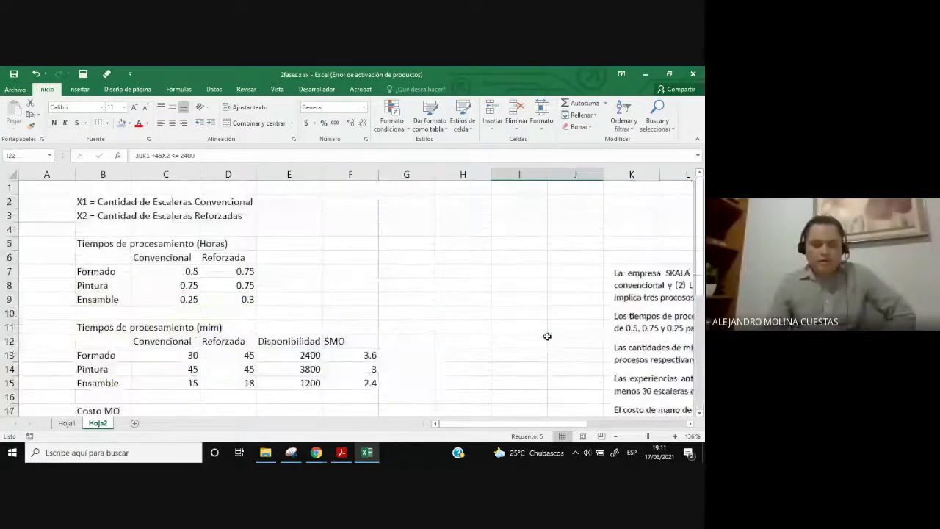
scroll(547, 334, down, 5)
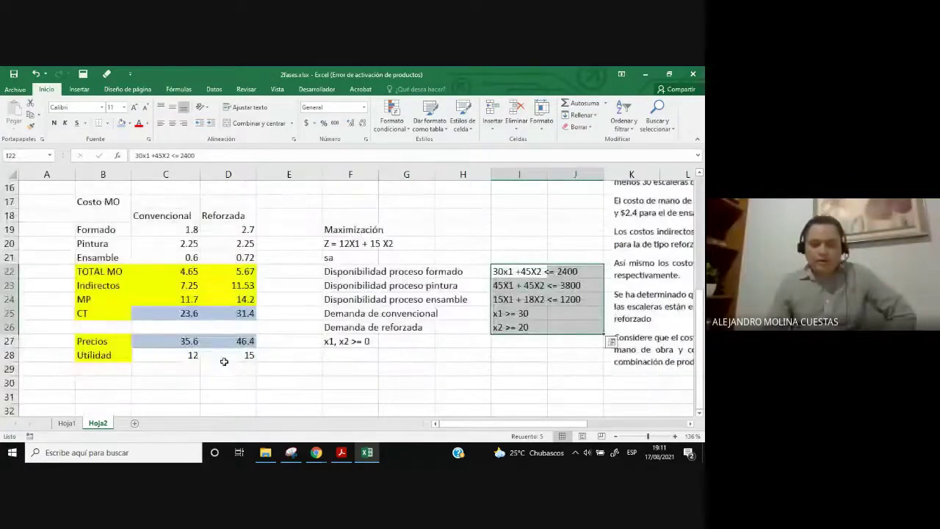
- Switch to the Chrome browser and bring up guia2.pdf at the Round Tree Manor hotel exercise
click(318, 456)
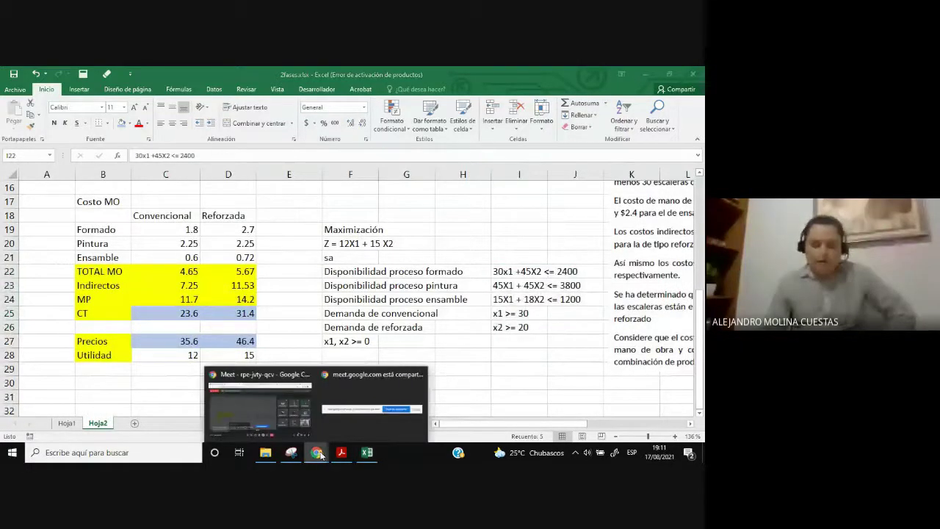
click(365, 456)
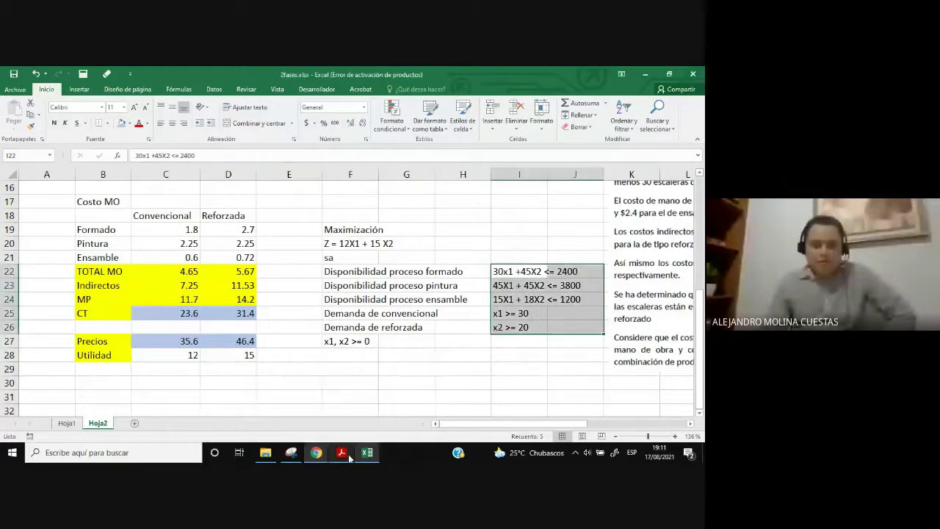
click(347, 457)
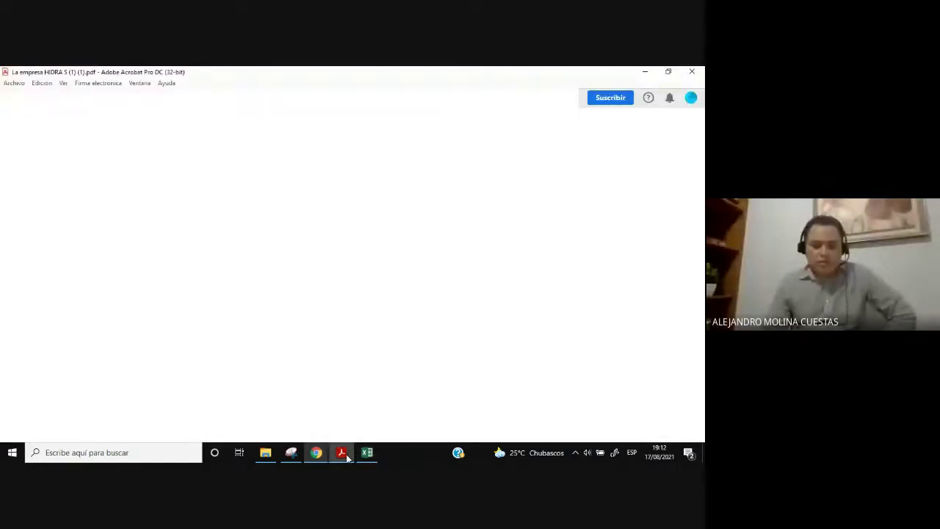
click(318, 452)
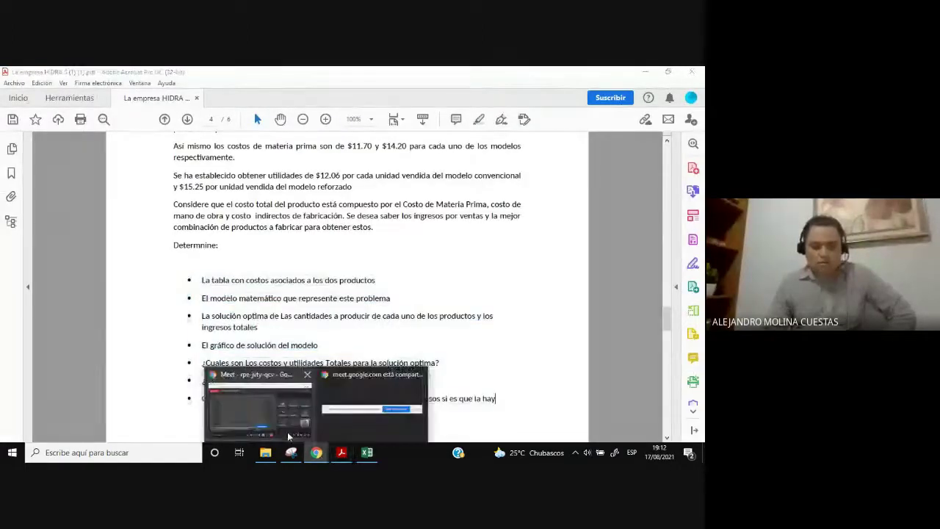
click(283, 411)
click(276, 75)
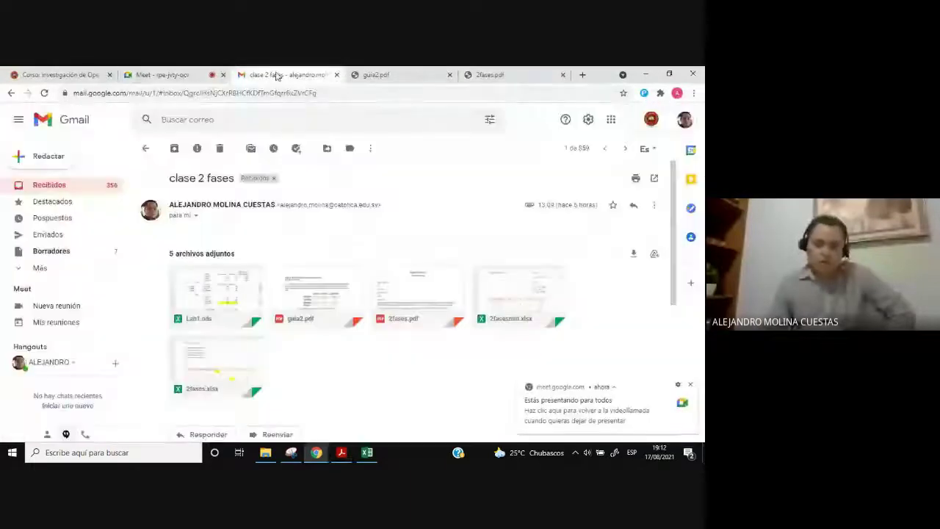
click(369, 75)
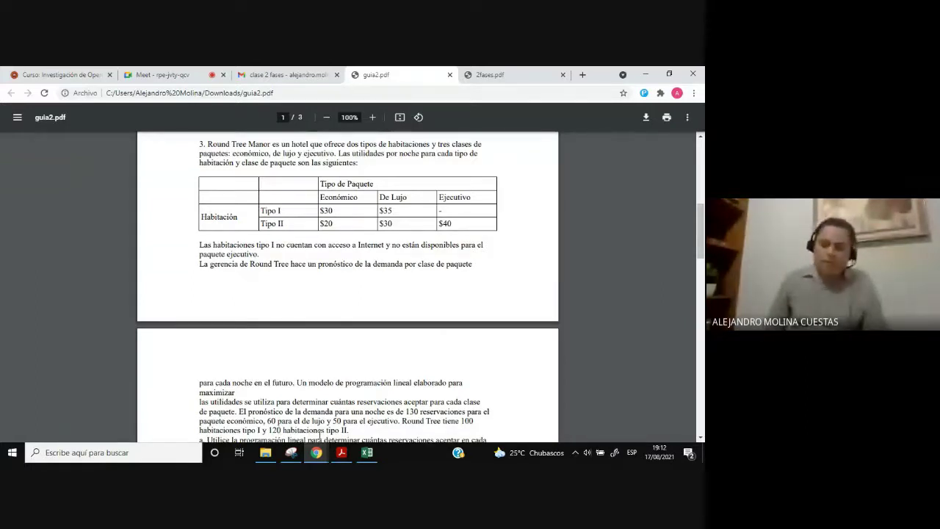
- Bring up the Google Meet call in the browser and hide the floating screen-sharing bar
mouse_move(317, 454)
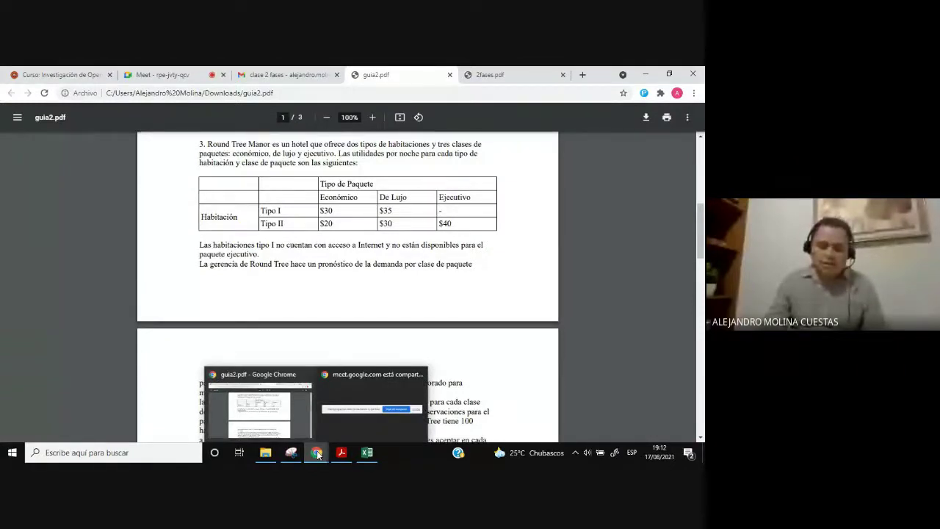
click(342, 430)
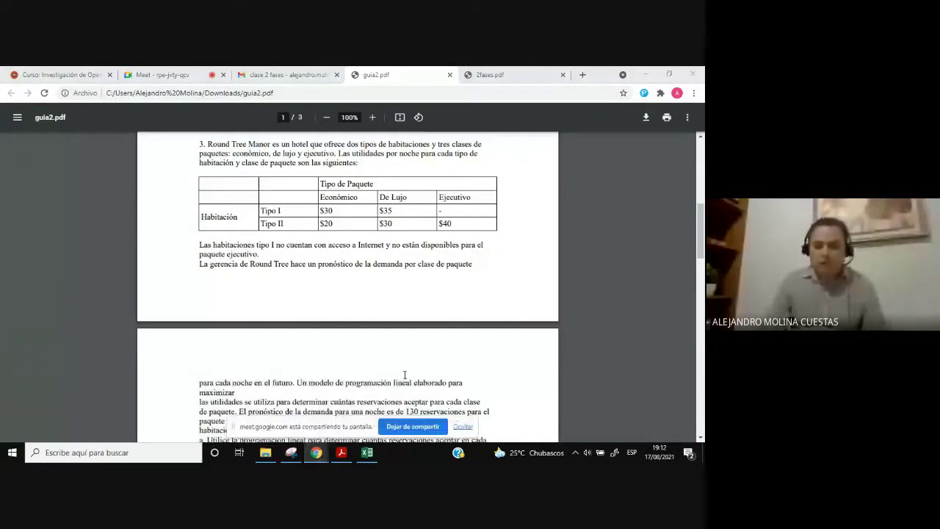
mouse_move(316, 452)
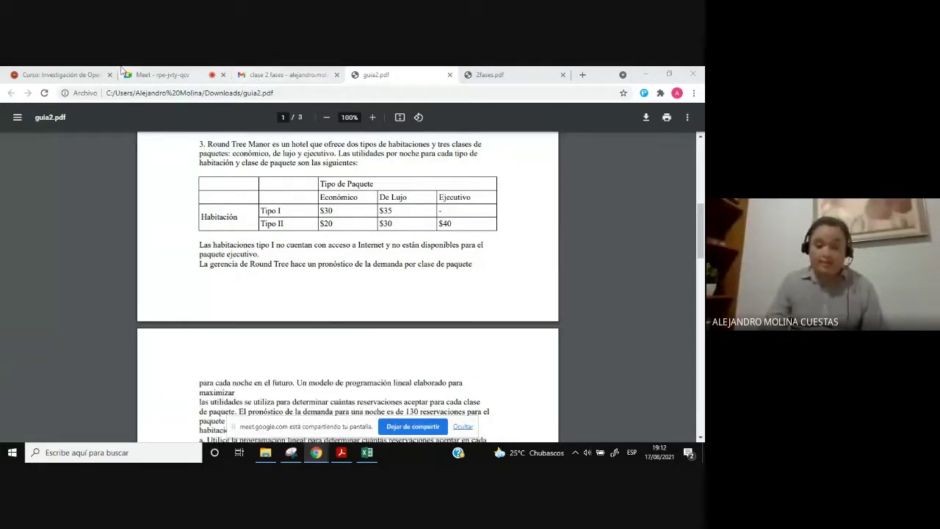
click(154, 75)
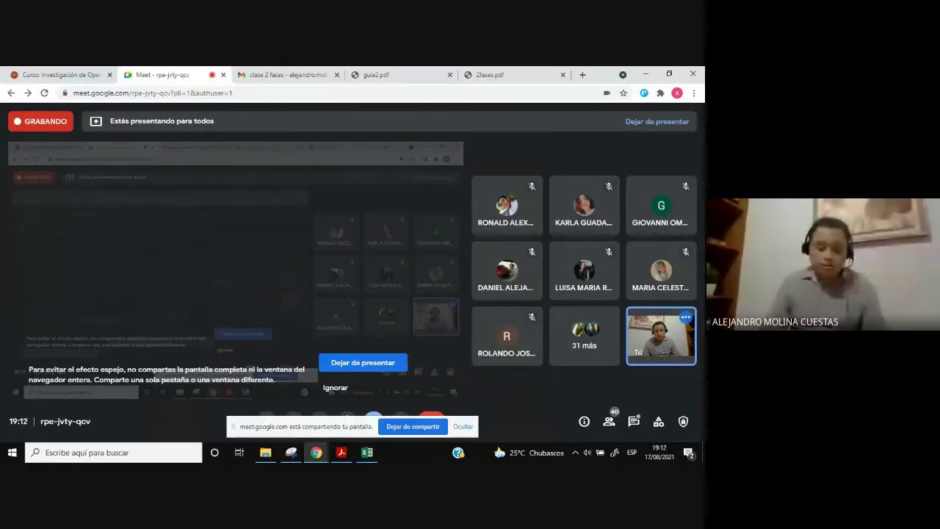
click(462, 426)
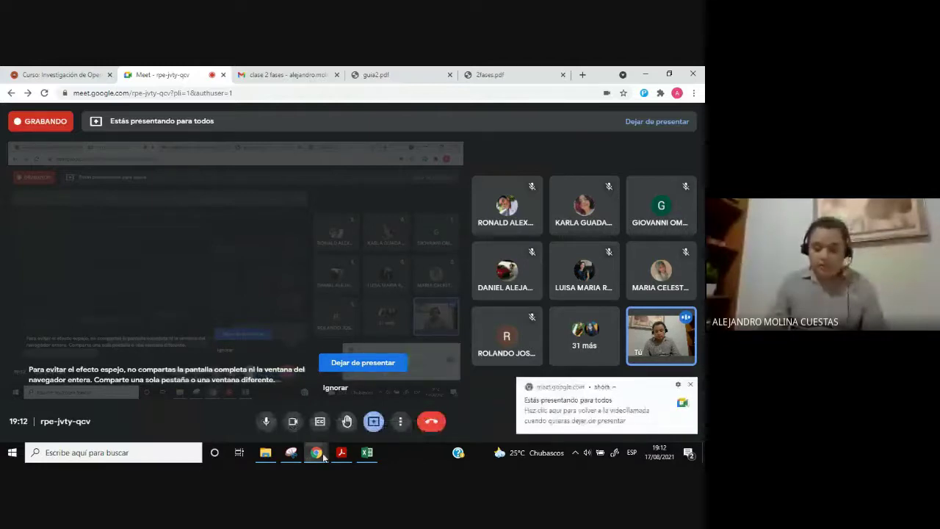
- Switch to Acrobat to read the exercise's list of questions to determine, and dismiss the presenting notification
click(341, 452)
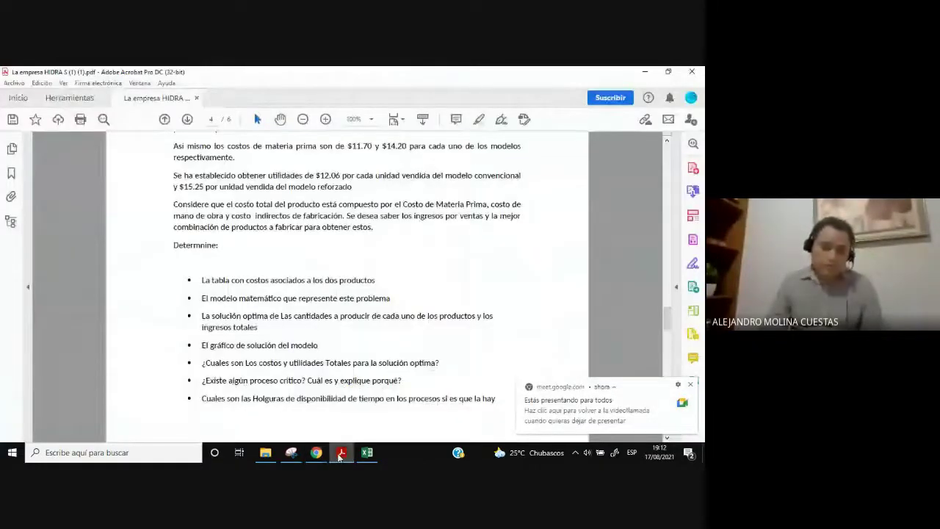
click(690, 385)
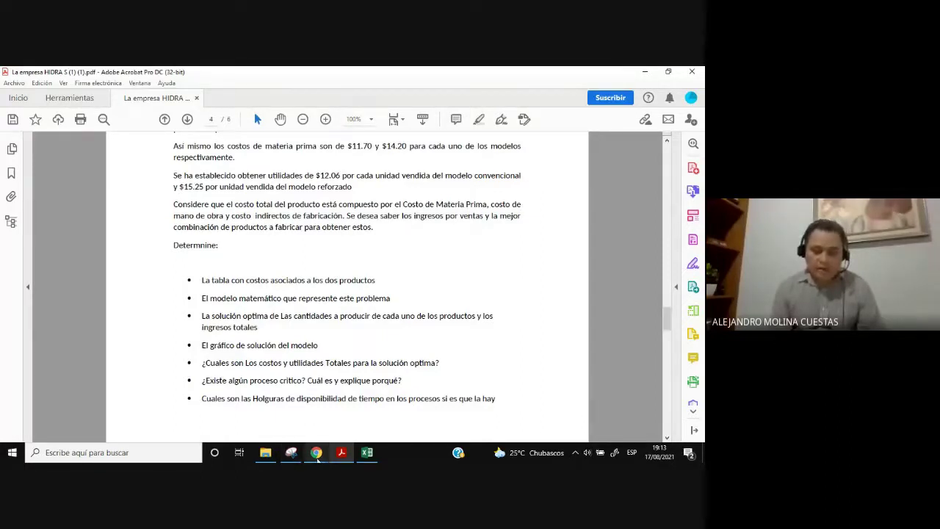
- Switch back to guia2.pdf in Chrome, dismiss the presenting notification and look through its linear programming exercises
click(316, 452)
mouse_move(317, 455)
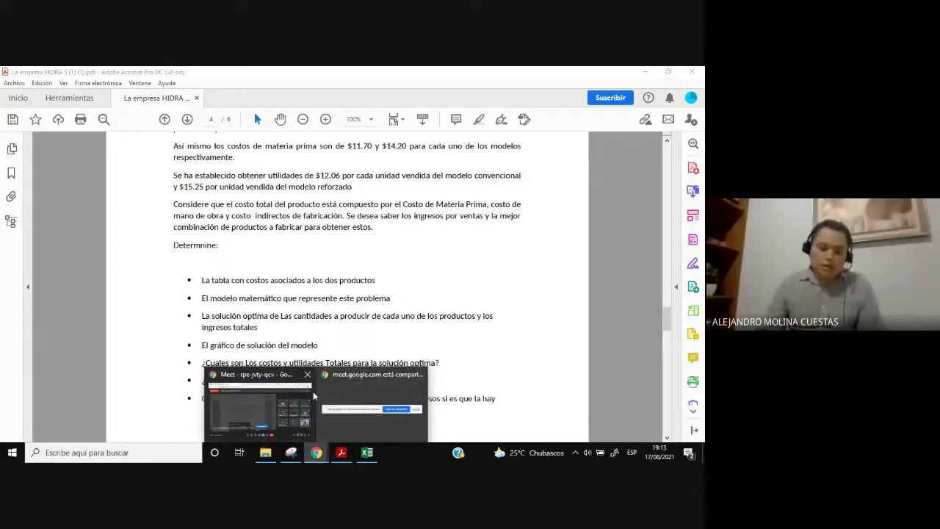
click(259, 402)
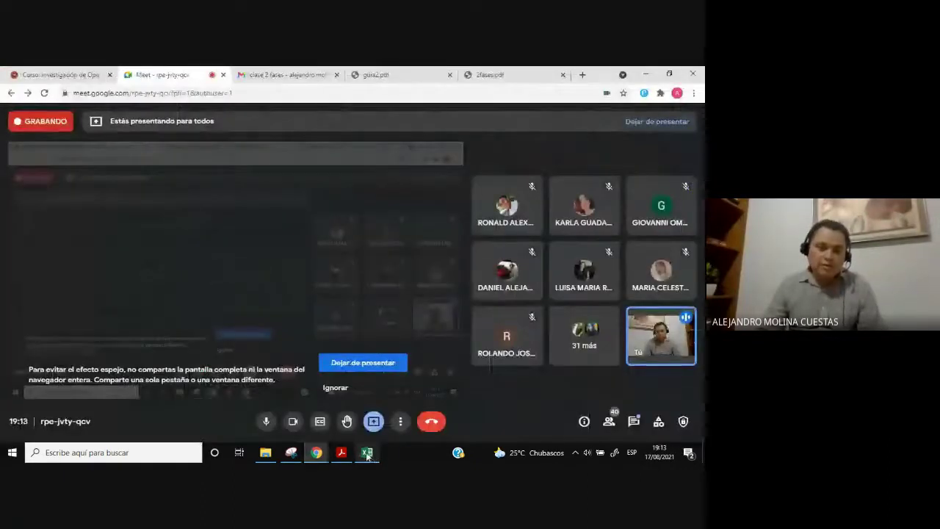
click(379, 74)
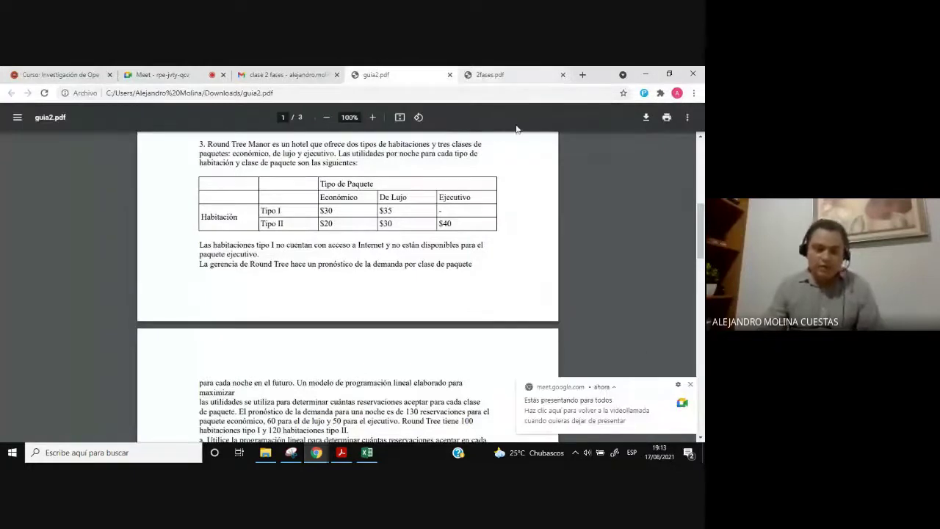
click(691, 384)
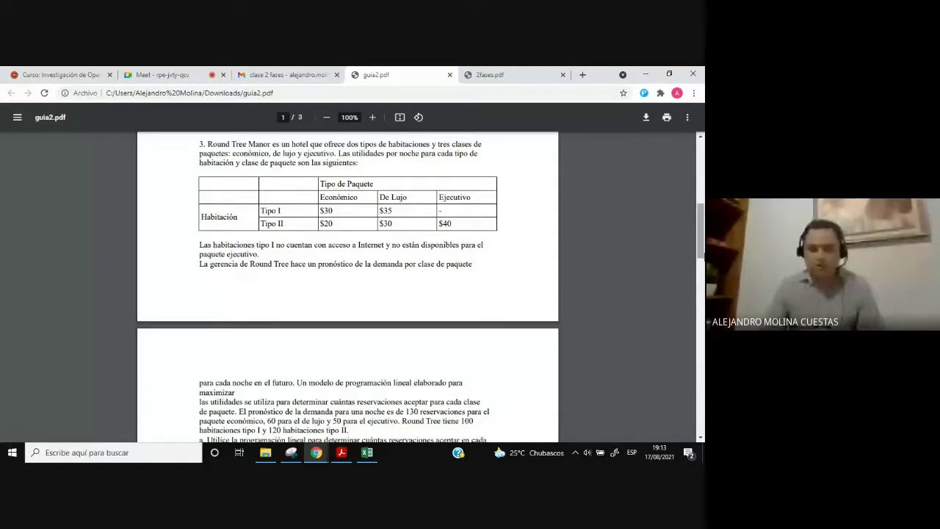
scroll(347, 286, down, 15)
scroll(348, 287, up, 8)
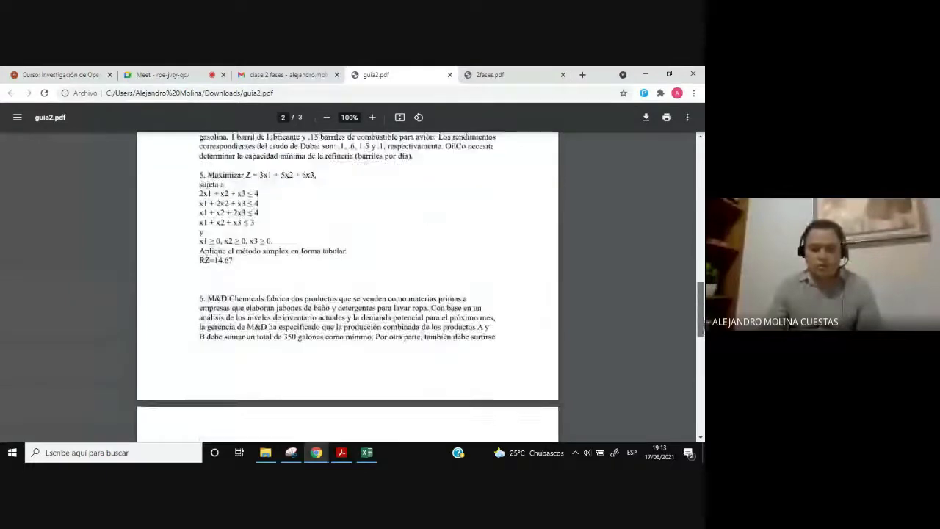
scroll(348, 287, up, 5)
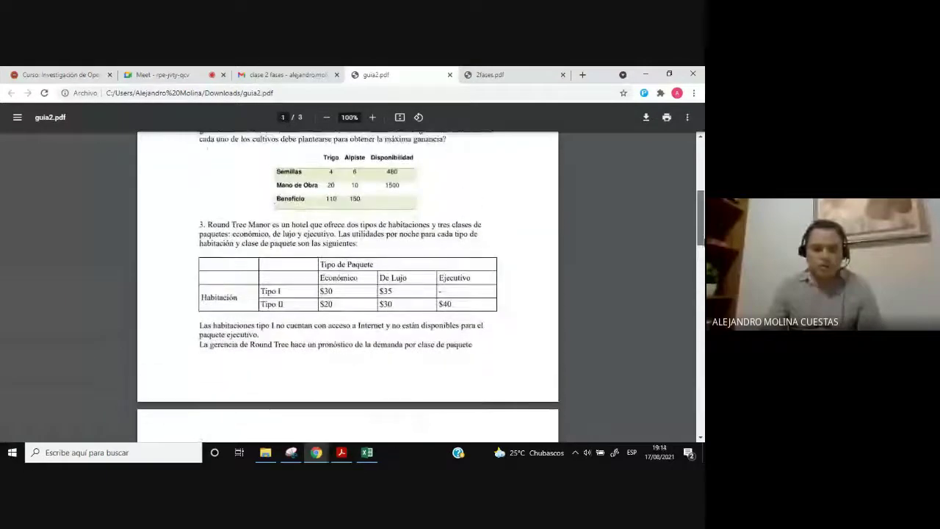
scroll(328, 354, down, 1)
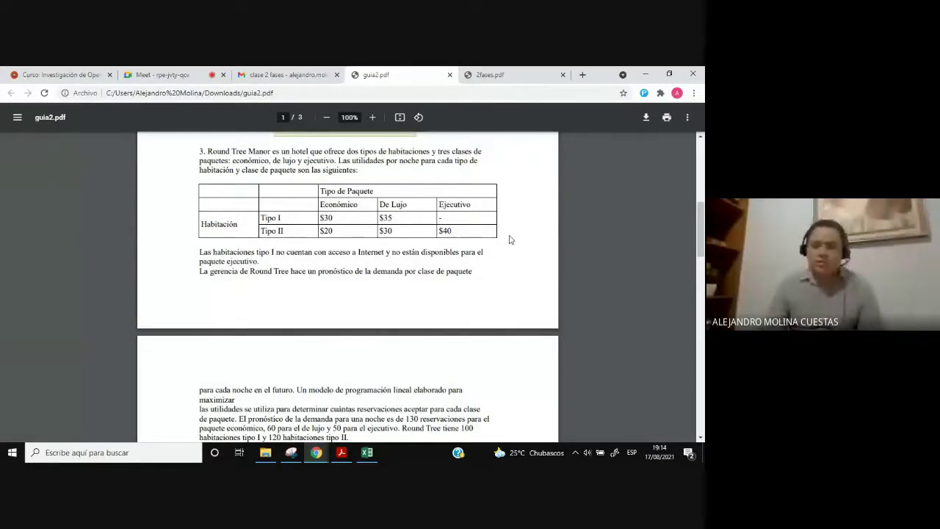
- Open 2fases.pdf and highlight the "Ejemplo Detallado" heading, the whole example model and its objective function Z = 3X1 + 2X2 in turn
click(512, 82)
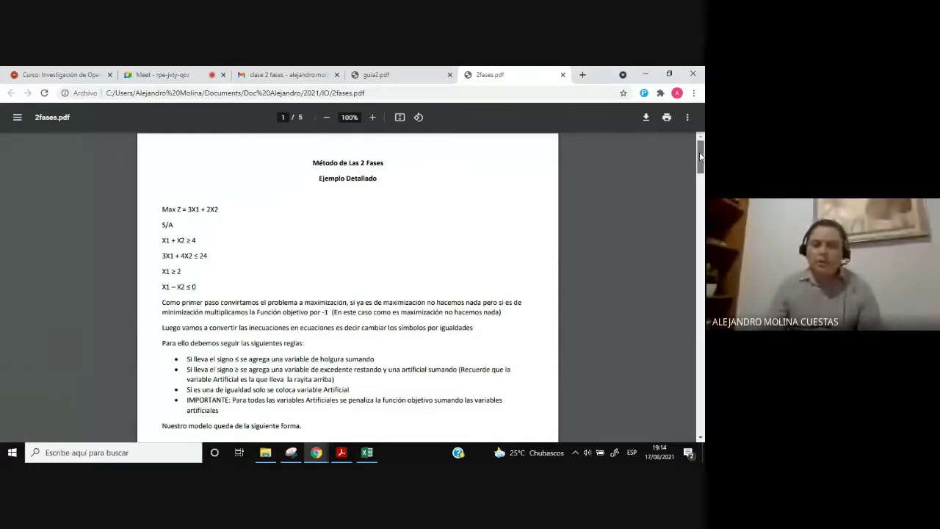
drag(320, 180, 381, 183)
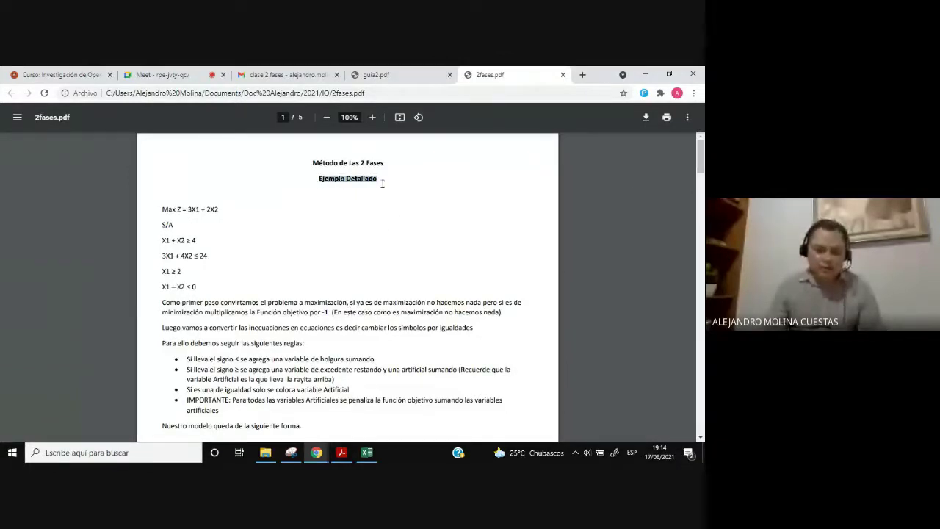
click(535, 211)
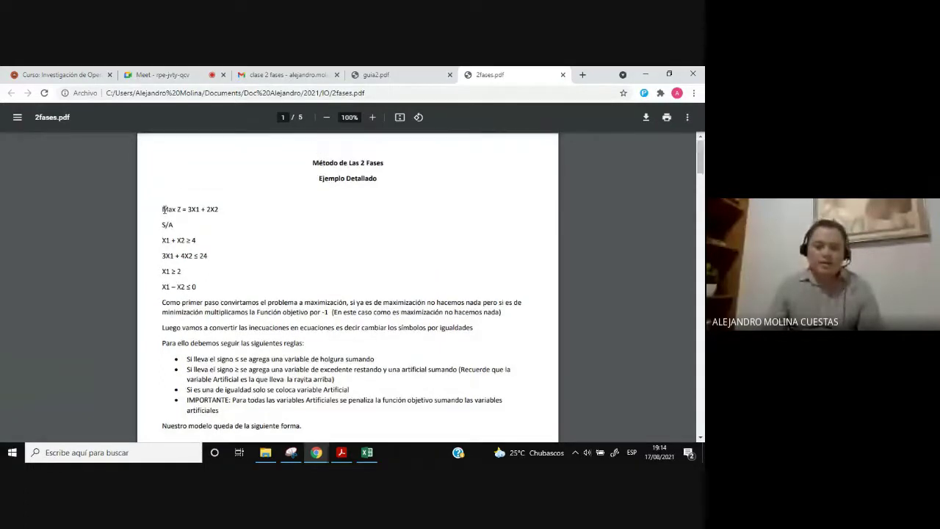
drag(160, 209, 205, 288)
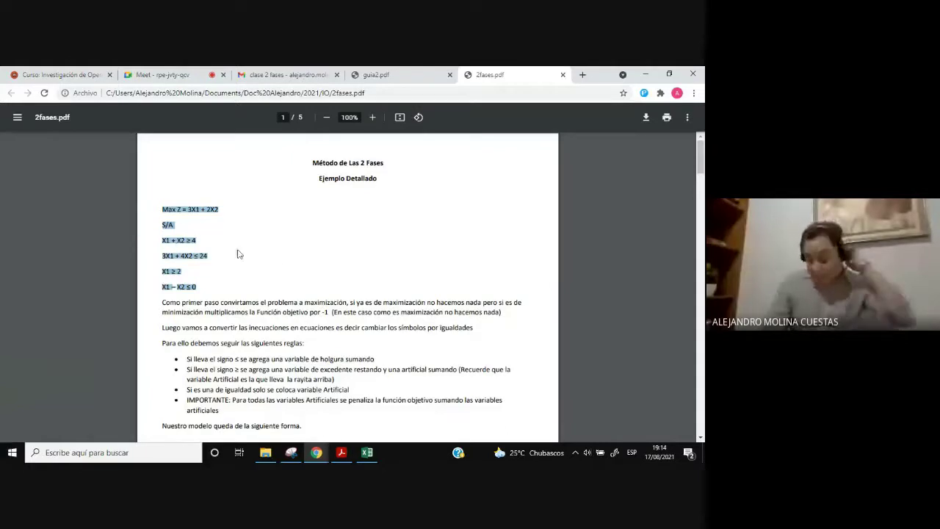
click(281, 265)
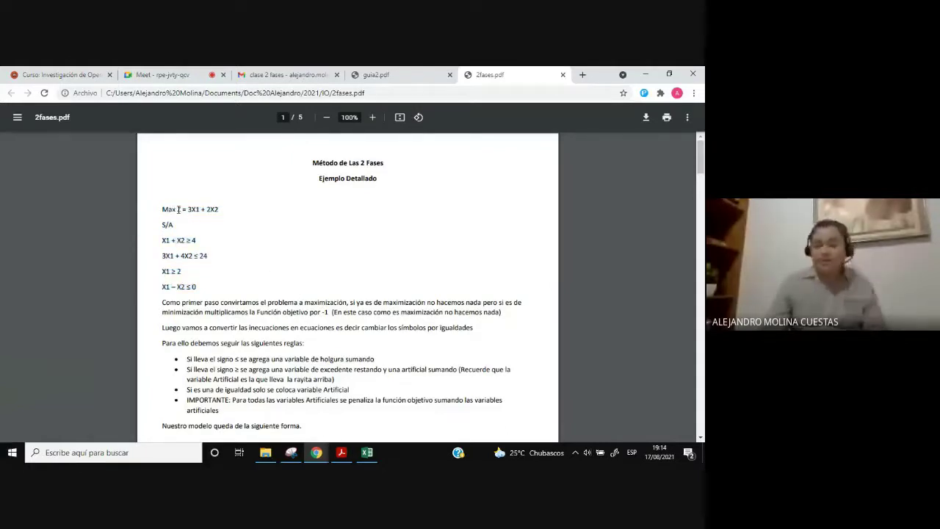
drag(178, 210, 220, 210)
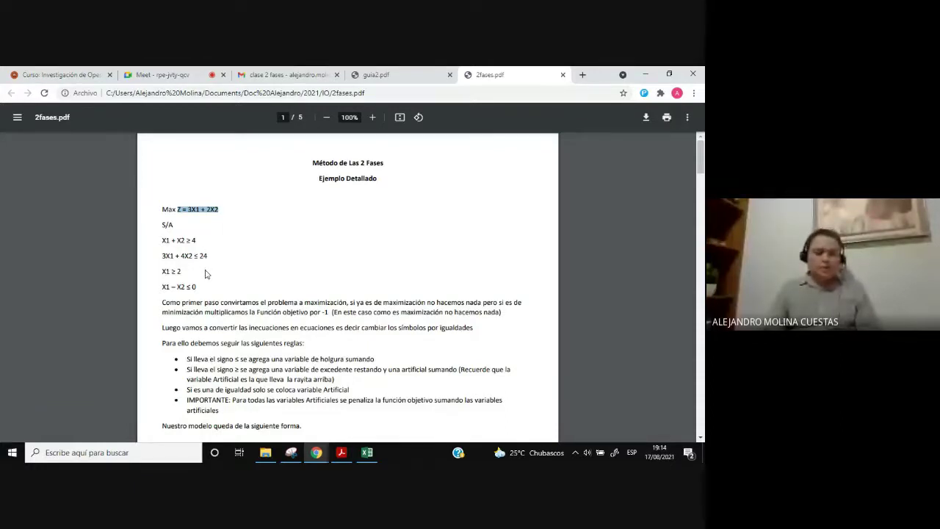
click(189, 243)
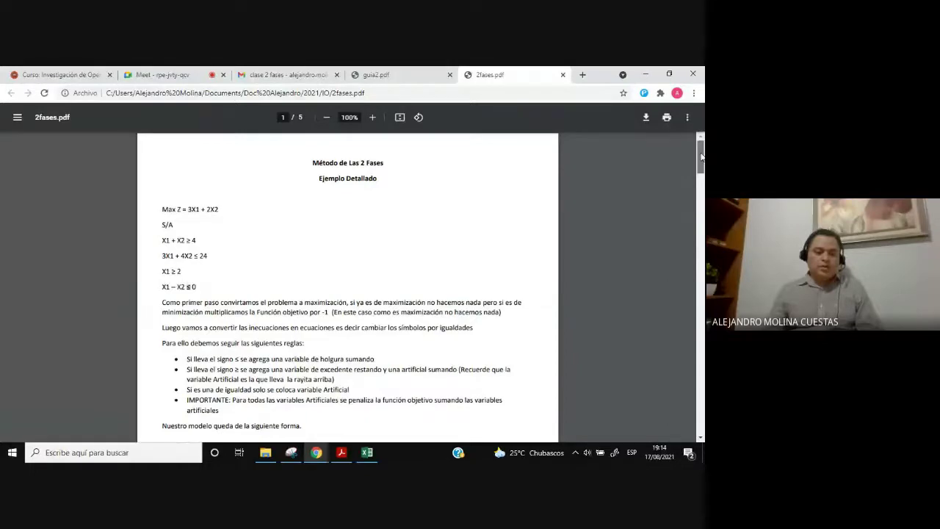
- Examine the worked two-phase solution in 2fases.pdf, from the final answer on page 5 back to the first tabular form on page 2
drag(701, 155, 702, 425)
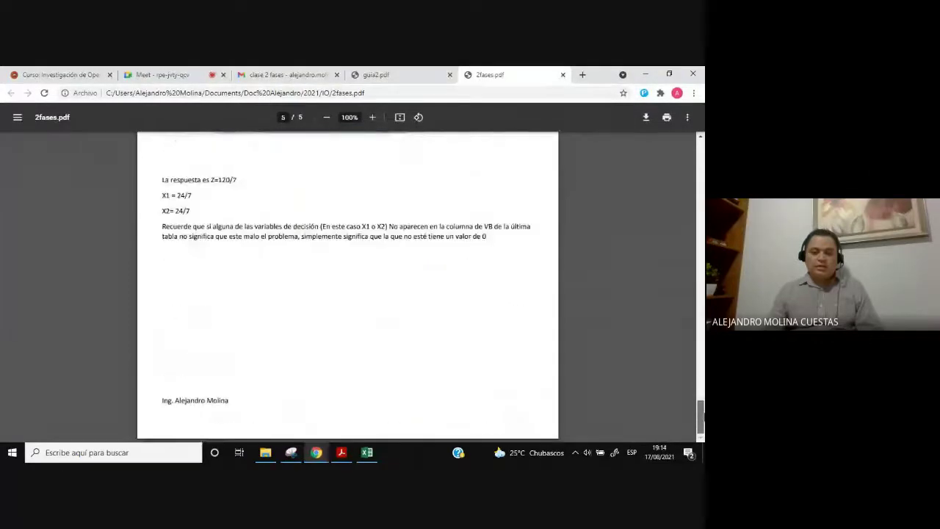
scroll(536, 352, up, 3)
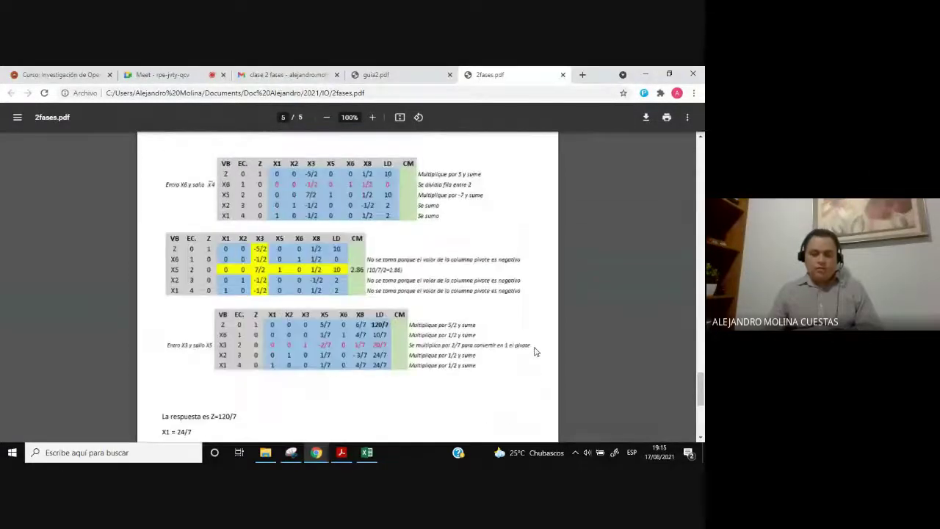
scroll(536, 351, up, 3)
scroll(535, 350, down, 8)
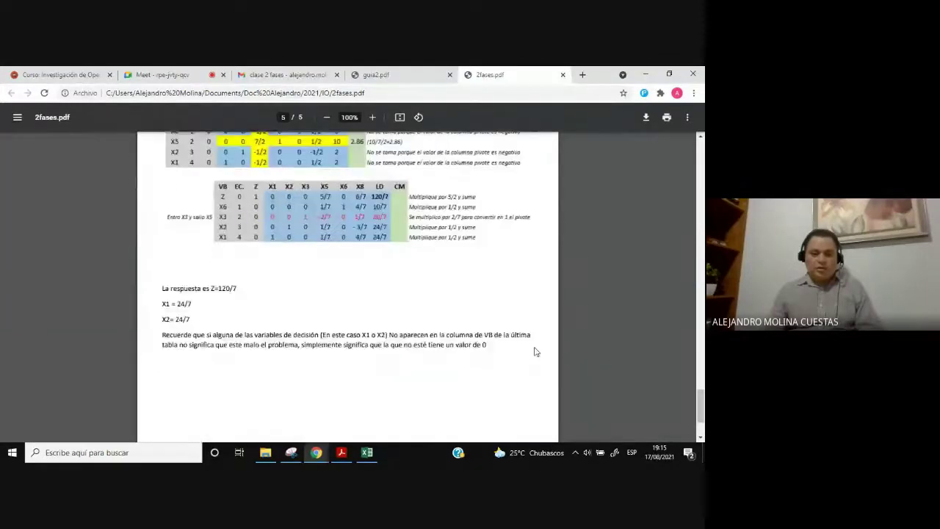
drag(702, 430, 702, 318)
scroll(347, 287, up, 5)
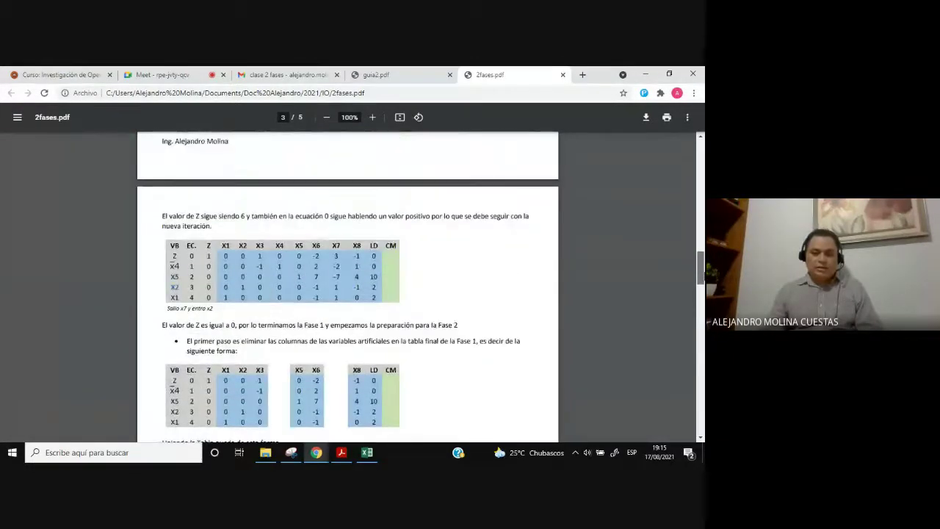
scroll(347, 286, up, 5)
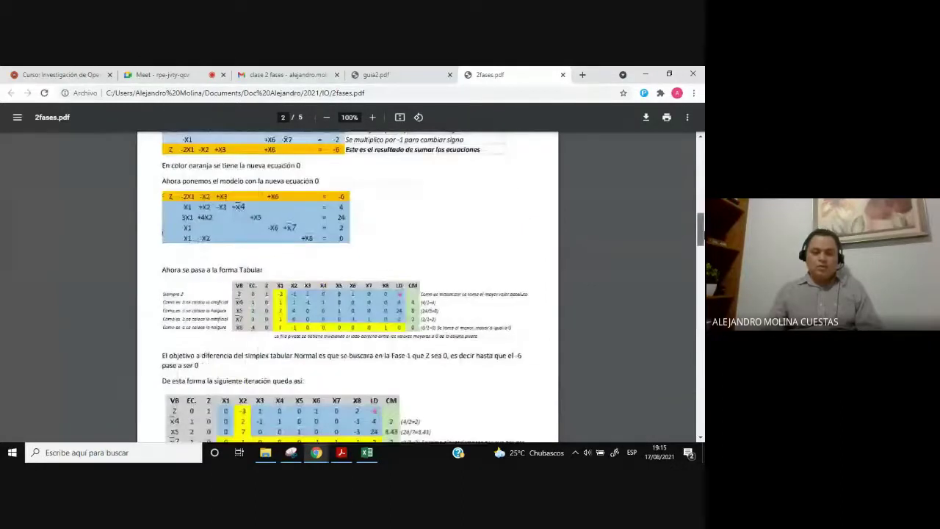
- Return to page 1 of 2fases.pdf, enlarge the document to 150% and read the rules for converting inequalities into equations
scroll(347, 287, up, 2)
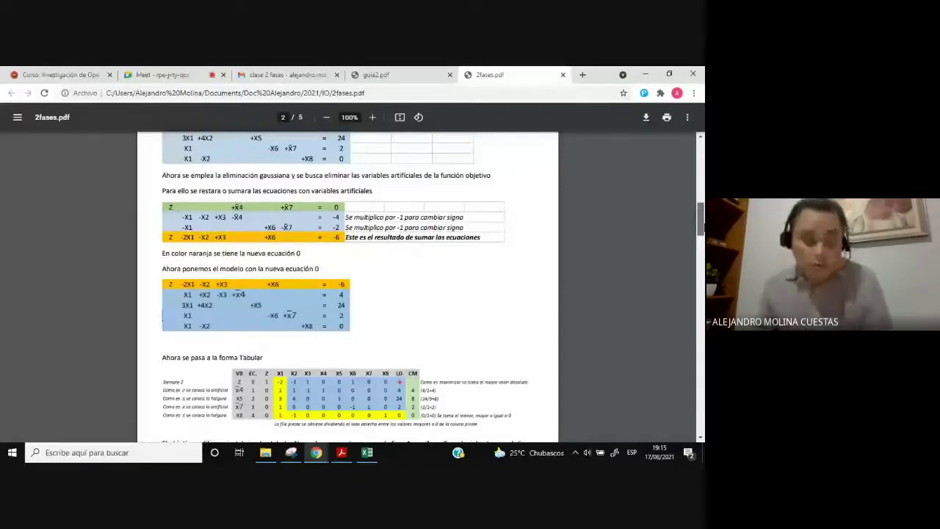
scroll(552, 230, up, 10)
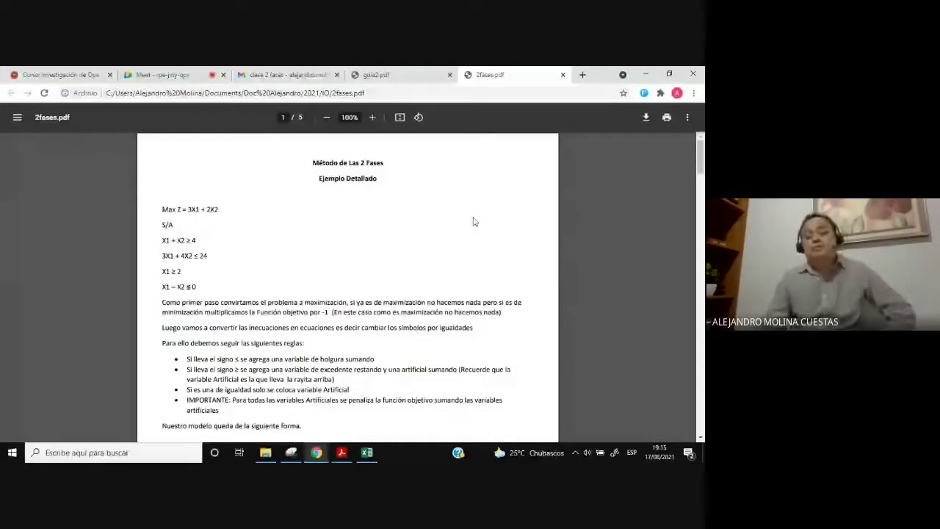
scroll(526, 287, down, 1)
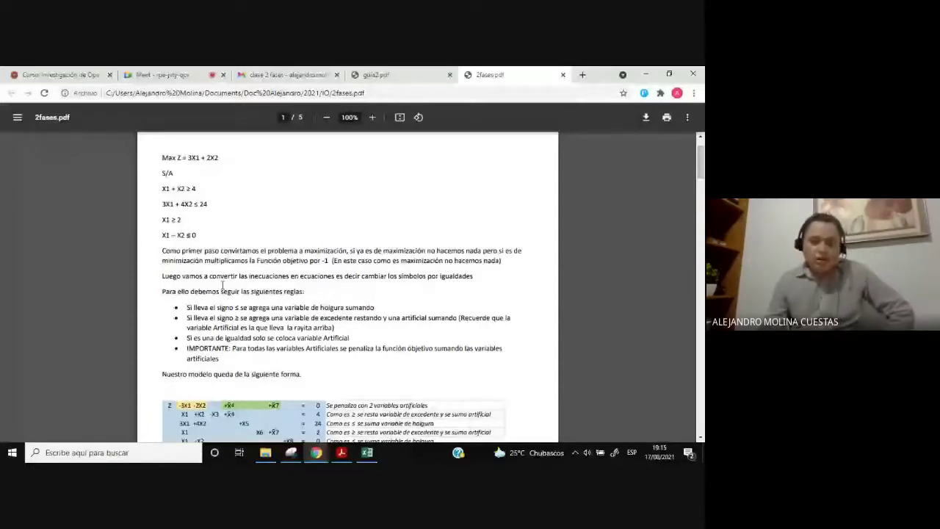
scroll(509, 243, down, 2)
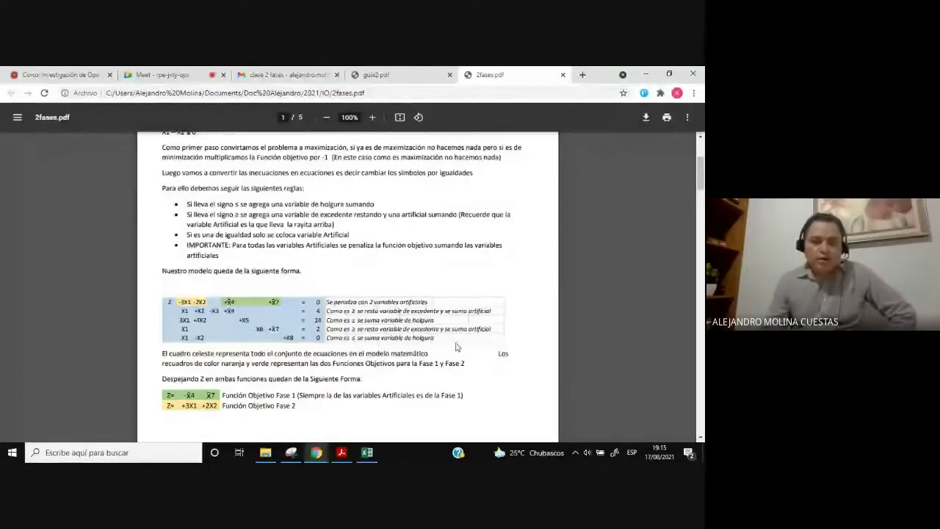
click(372, 117)
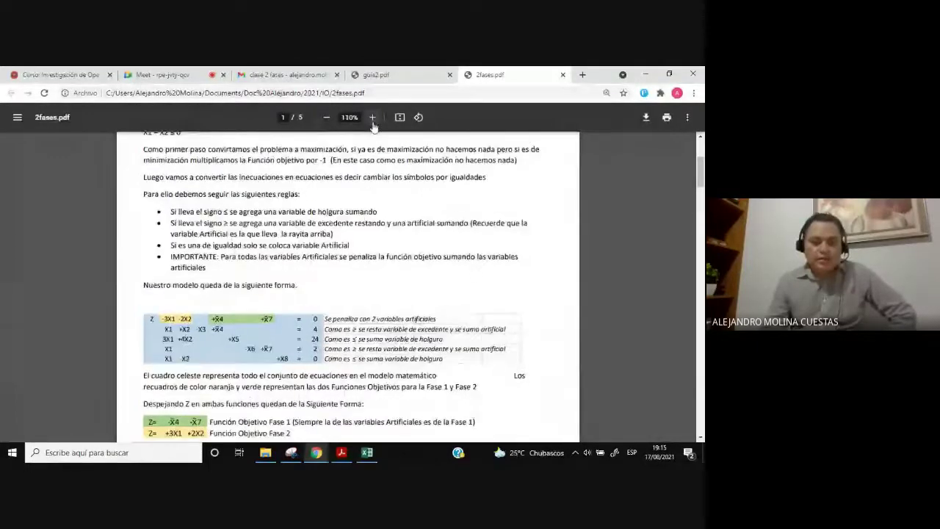
click(372, 117)
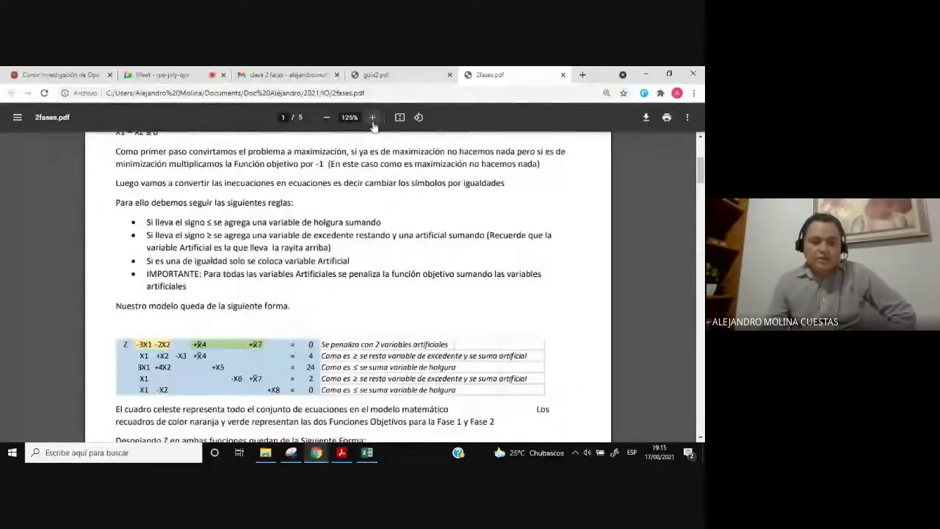
click(373, 124)
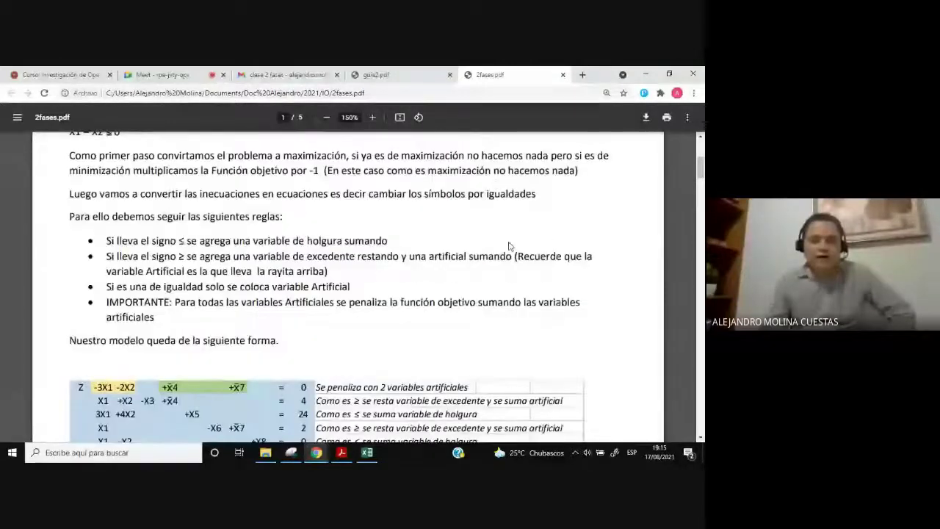
scroll(486, 341, up, 3)
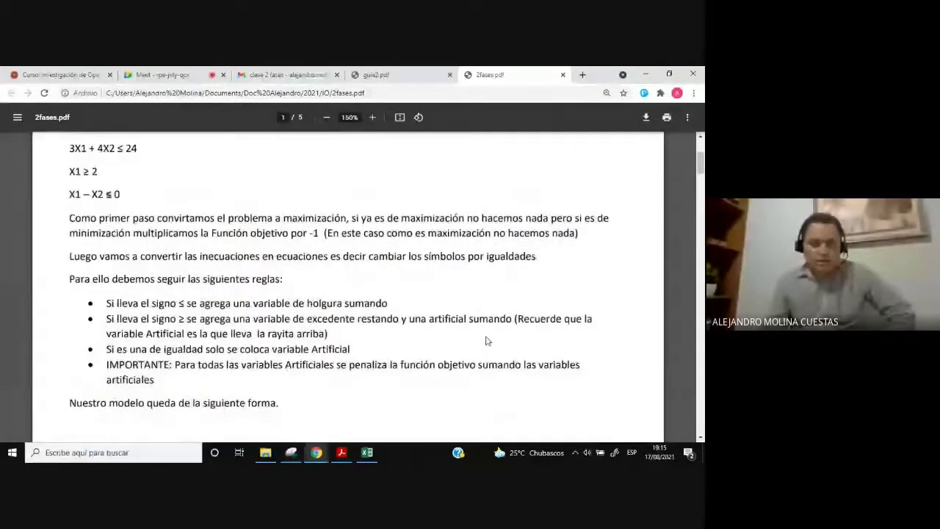
scroll(485, 341, down, 3)
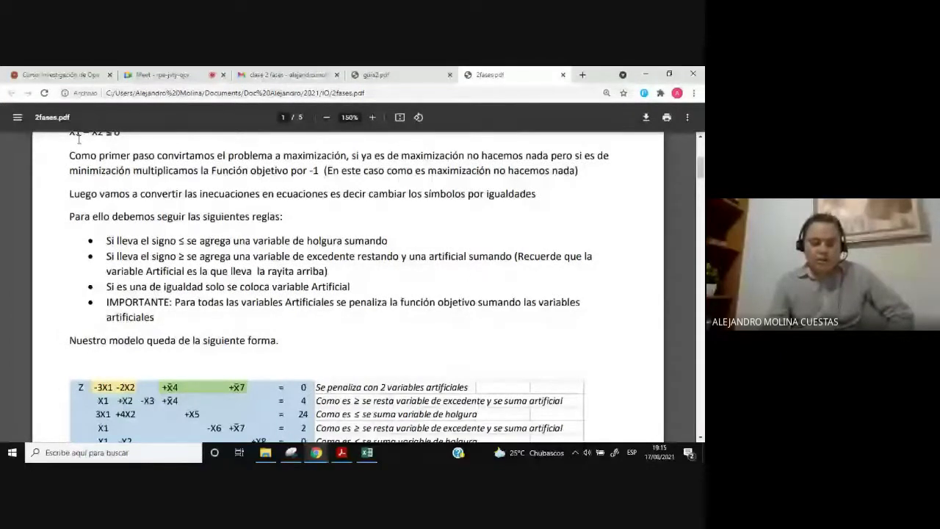
- Switch to the Google Meet call, hide the screen-sharing bar and turn the camera off
click(375, 74)
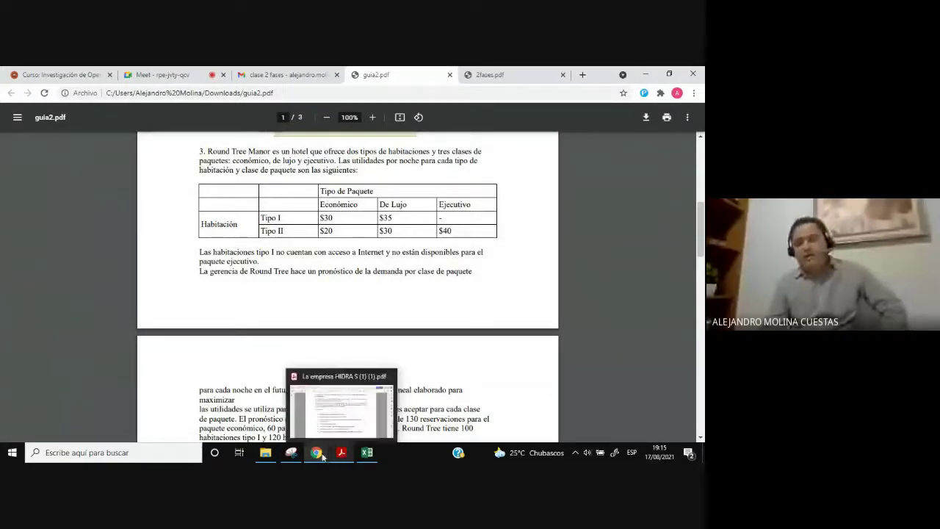
mouse_move(323, 455)
click(354, 432)
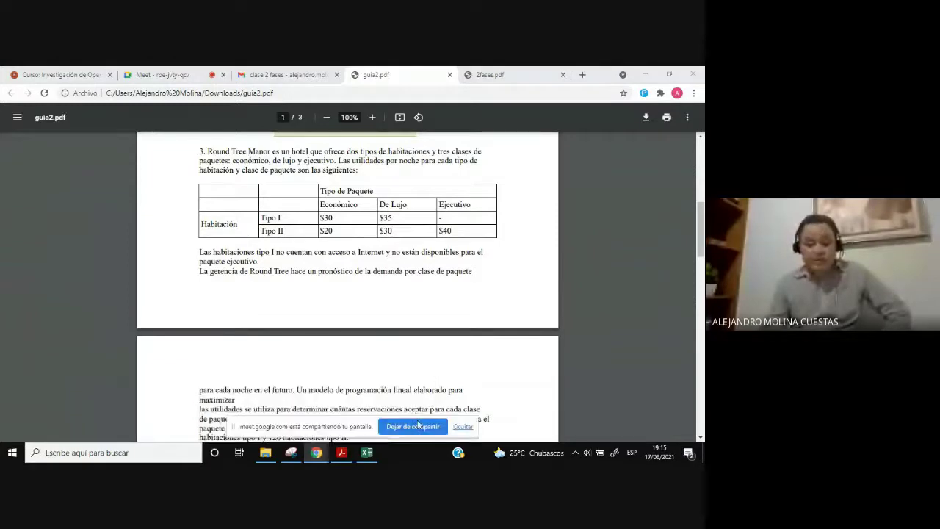
mouse_move(318, 455)
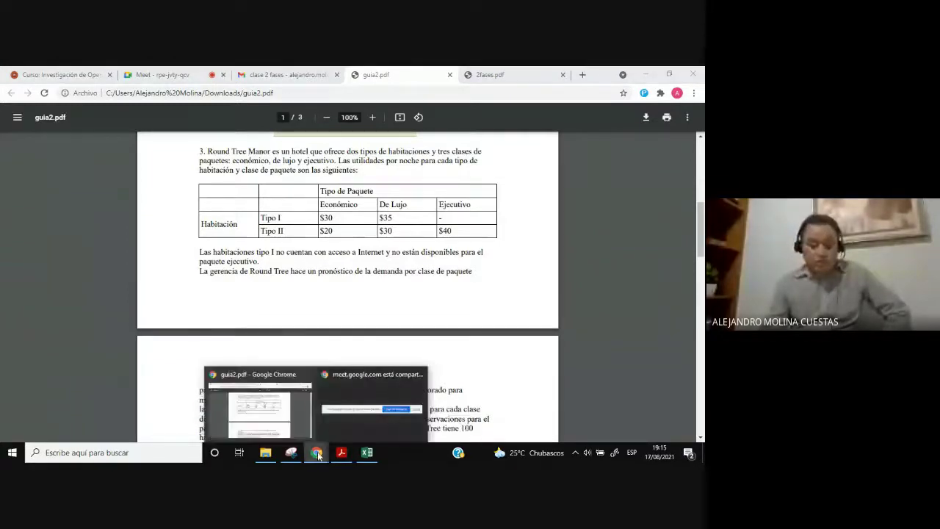
click(344, 430)
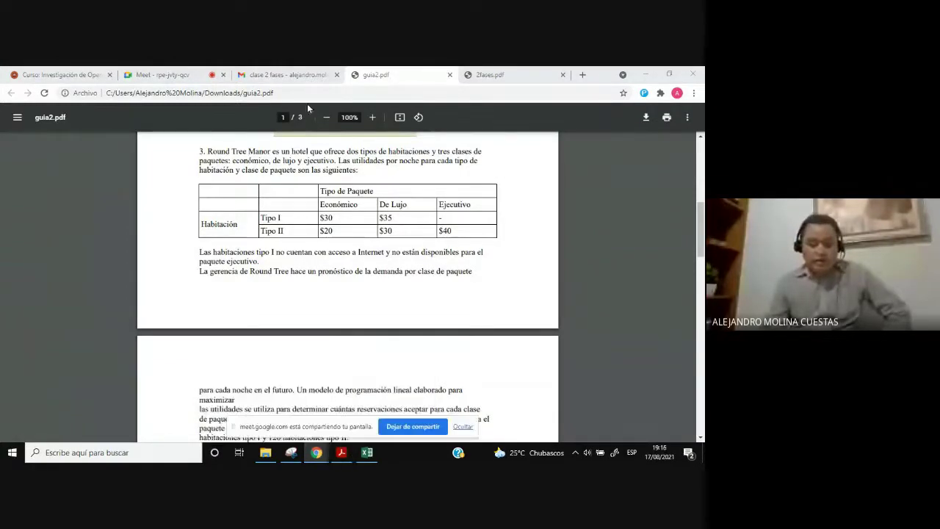
click(163, 74)
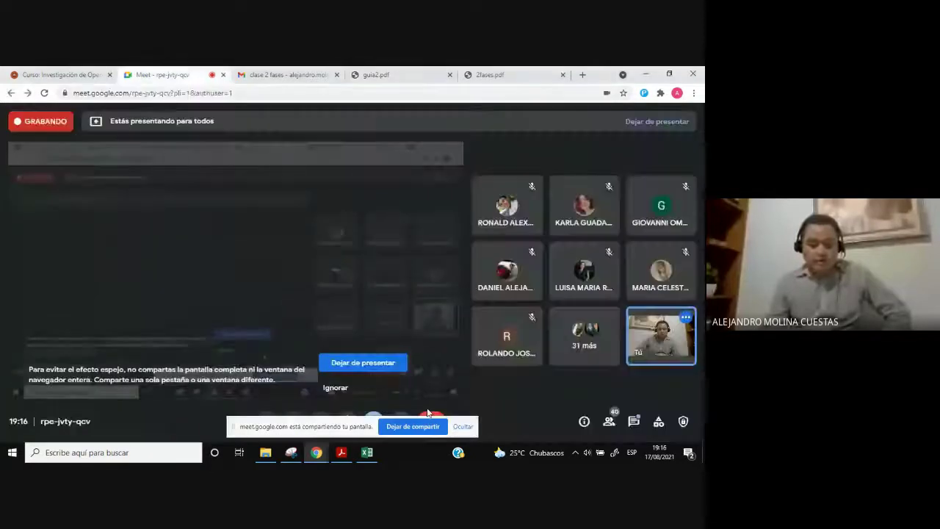
click(463, 427)
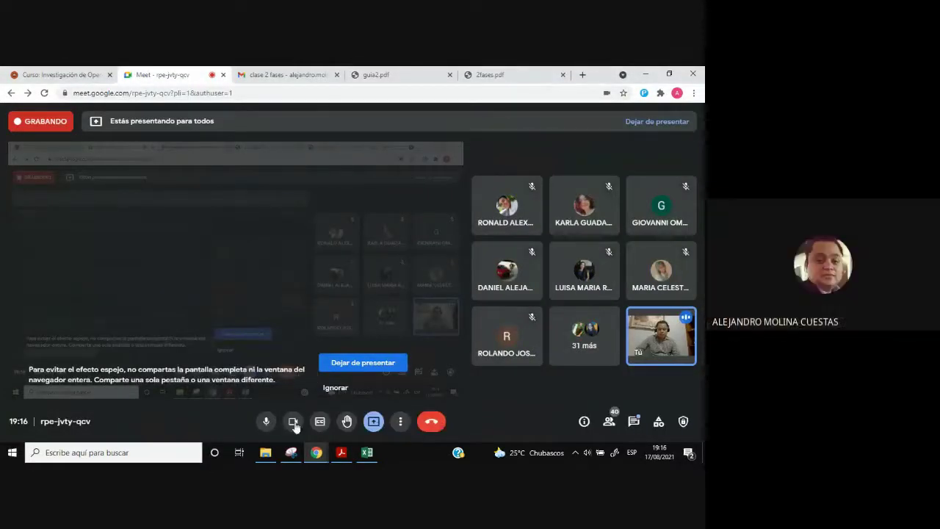
click(294, 425)
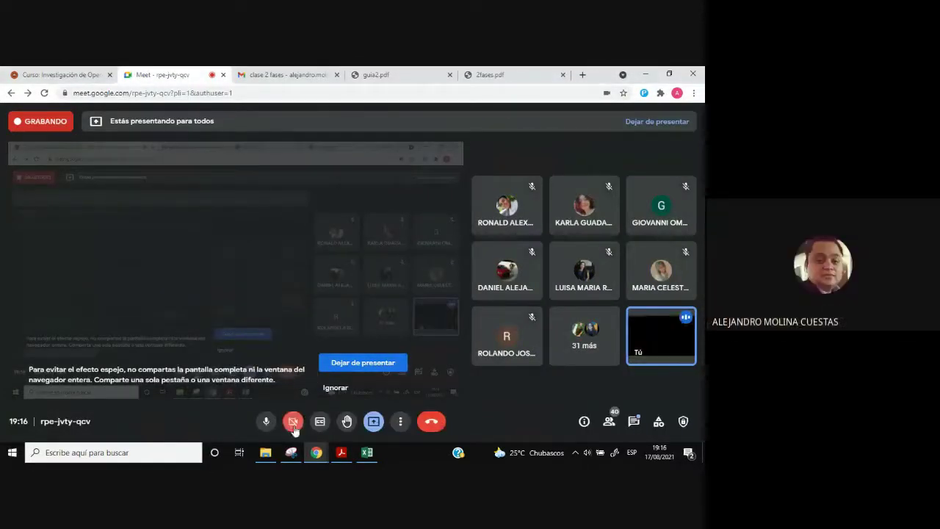
- Switch to the 2fases.xlsx workbook in Excel, add a new blank sheet and dismiss the presenting notification
click(367, 454)
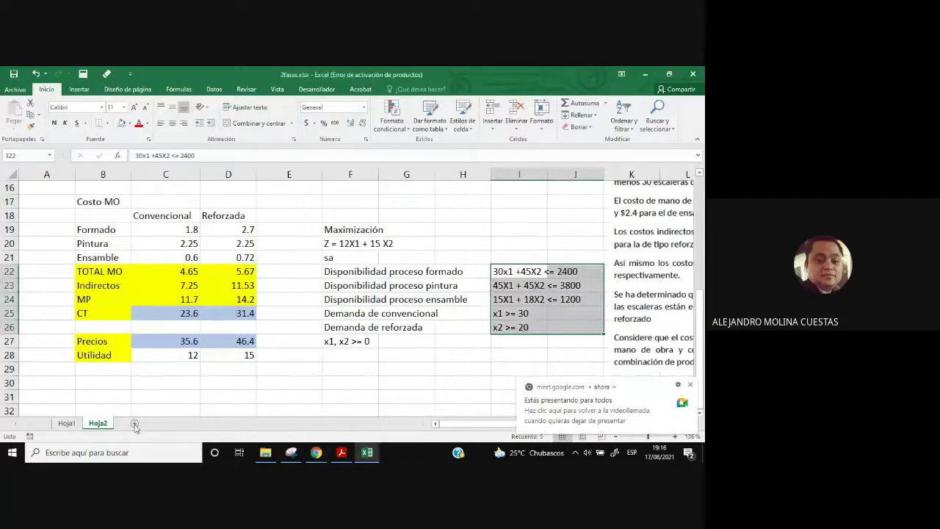
click(134, 424)
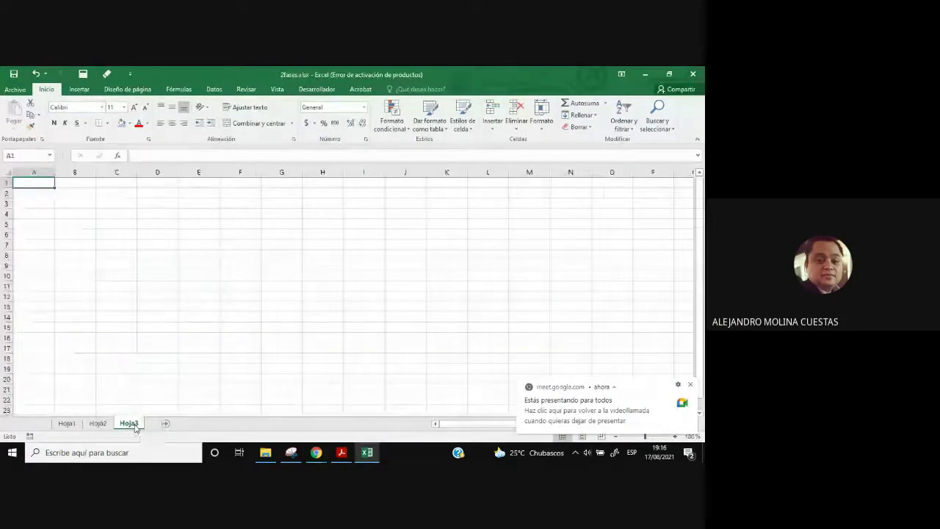
click(81, 208)
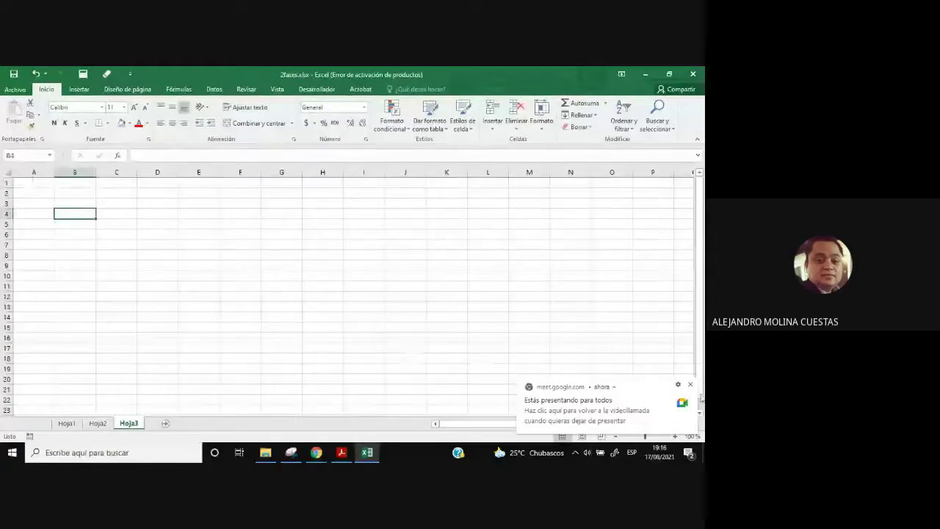
click(693, 386)
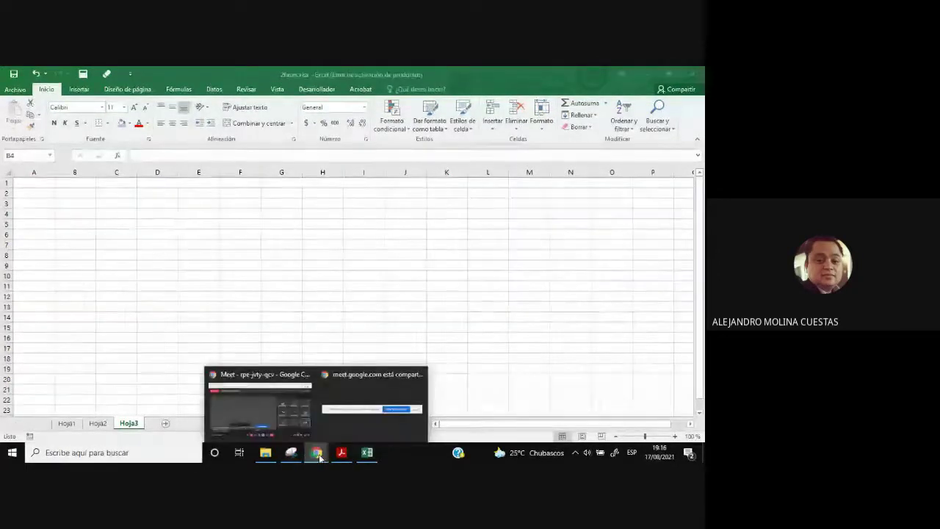
- Close the La empresa HIDRA document in Acrobat and switch back to guia2.pdf in Chrome
click(347, 455)
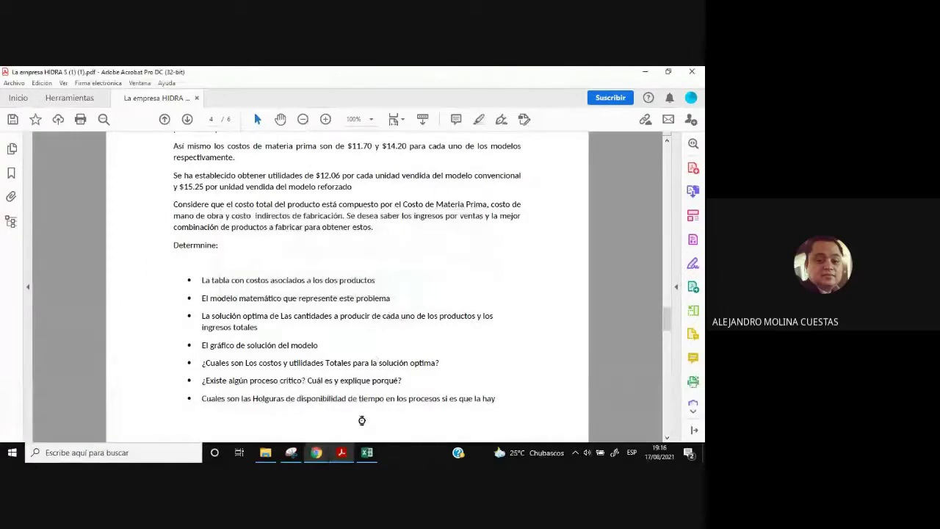
click(366, 455)
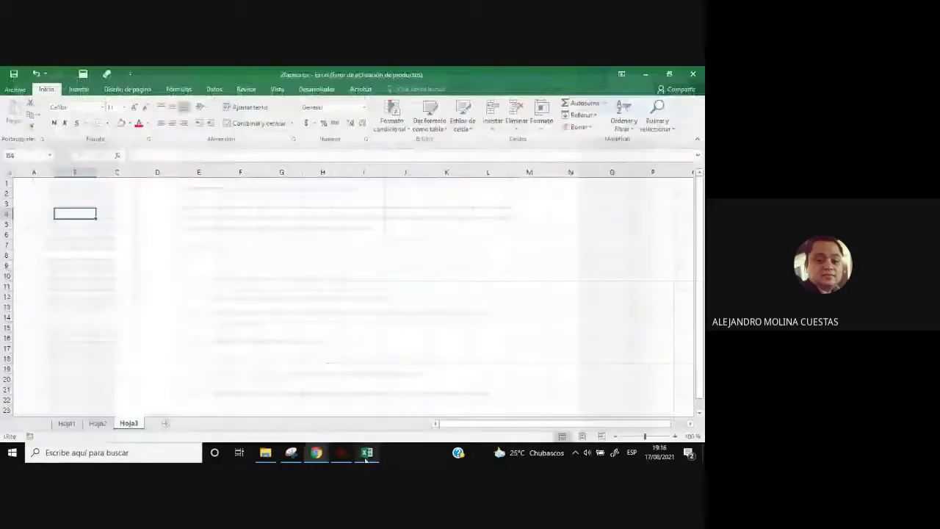
mouse_move(316, 453)
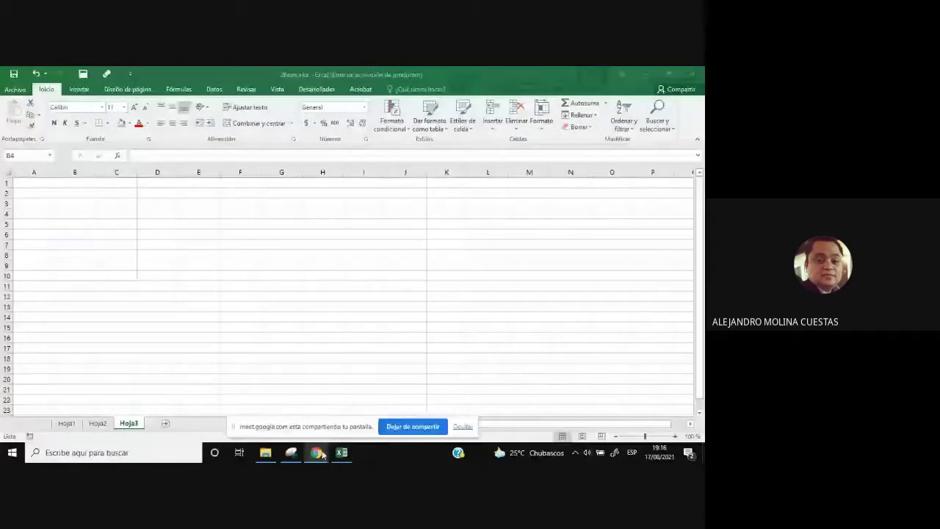
key(alt+Tab)
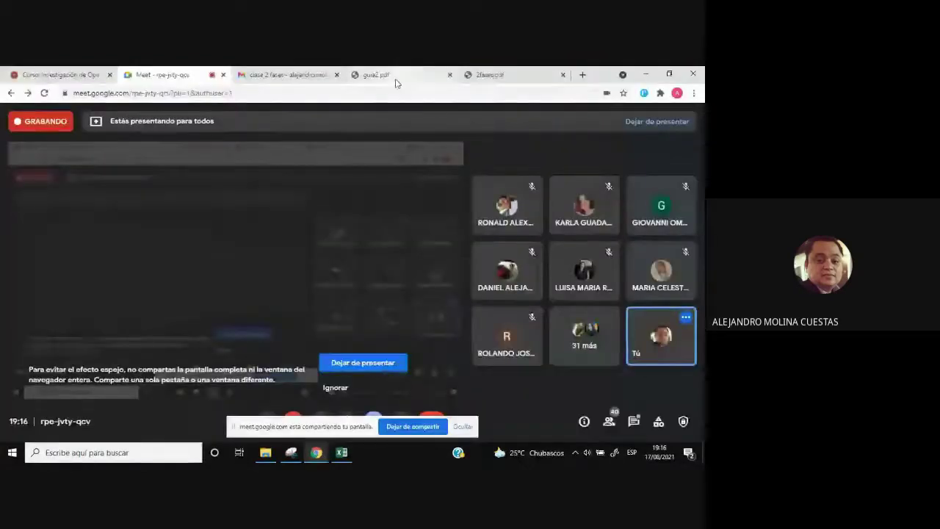
click(395, 78)
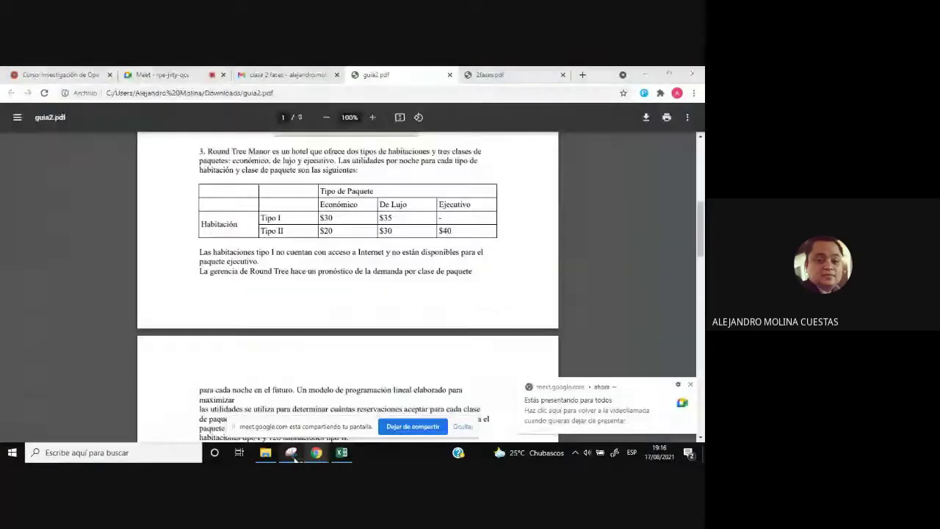
- Capture the Round Tree Manor exercise 3 text and table with the Snipping Tool and paste it into the new Excel sheet from cell J2
click(291, 452)
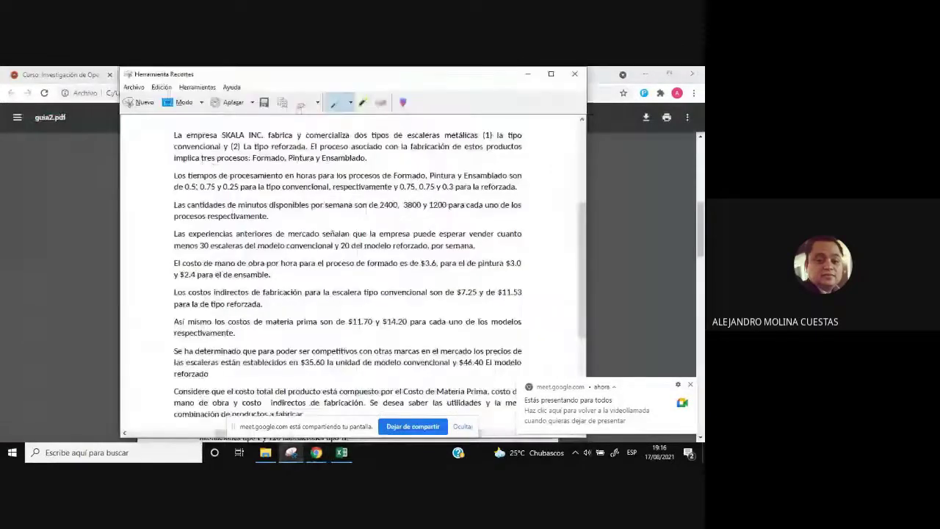
drag(192, 143, 502, 279)
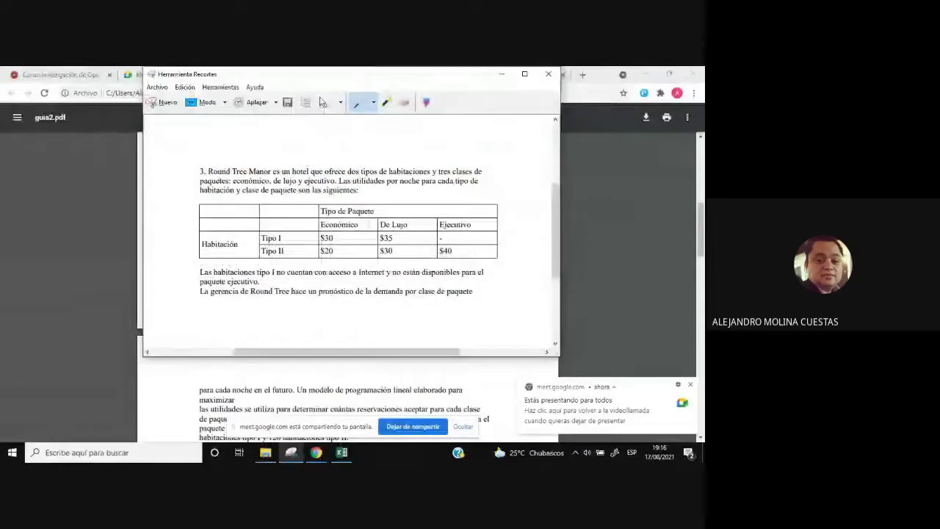
click(341, 453)
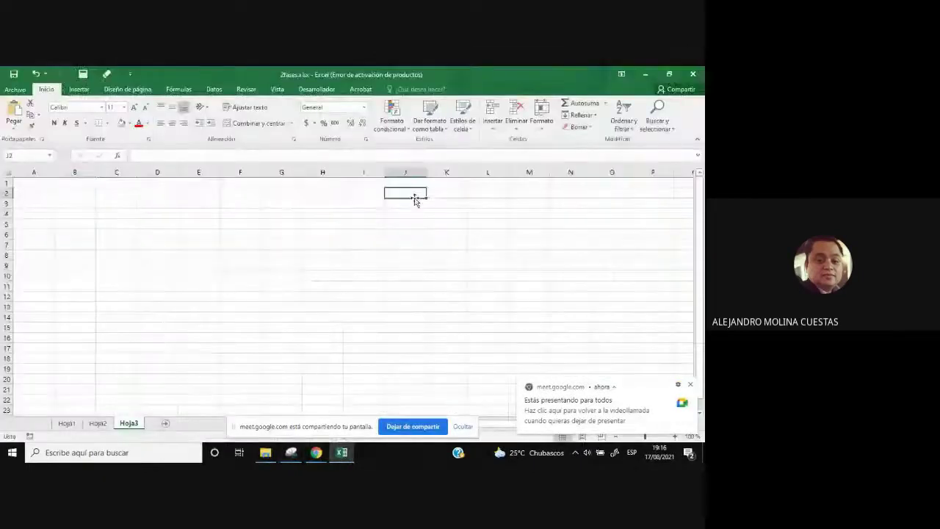
right_click(401, 191)
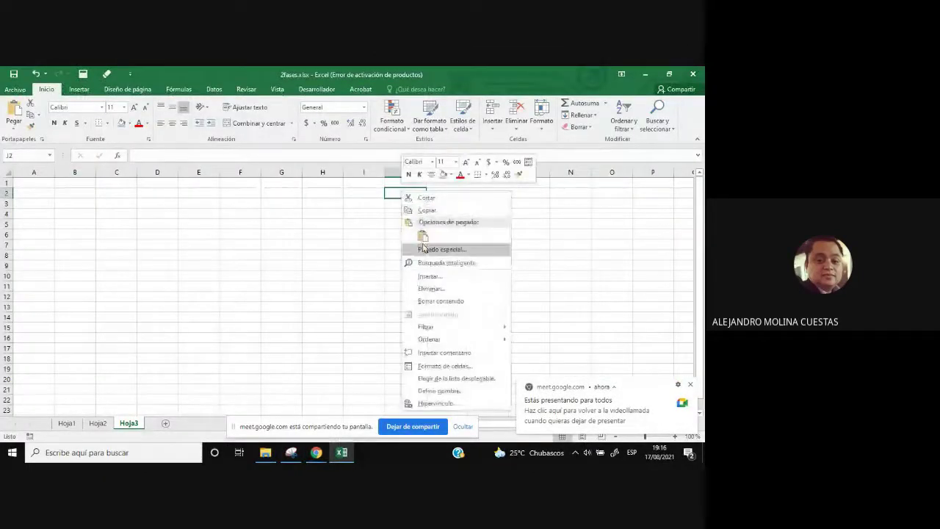
click(422, 236)
drag(433, 243, 408, 263)
click(287, 318)
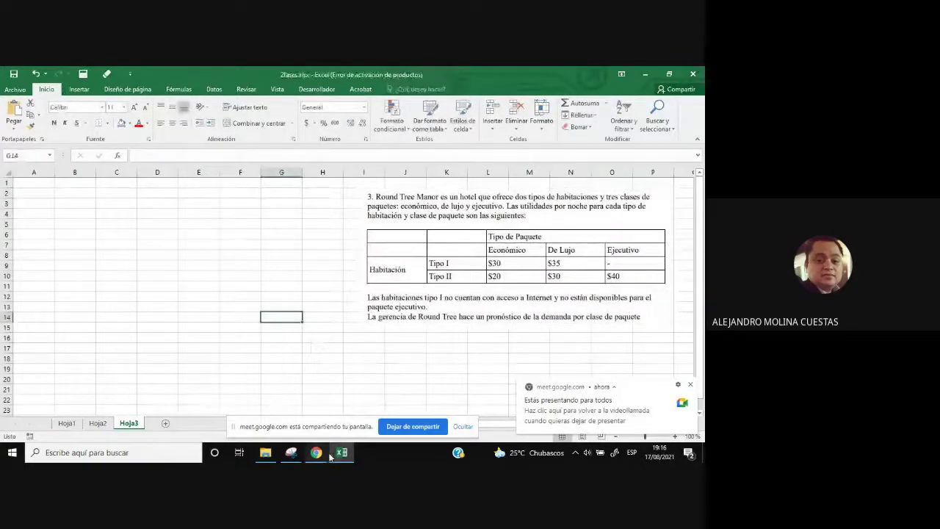
- Return to guia2.pdf in Chrome and capture the rest of exercise 3 on page 2, through question c, with the Snipping Tool
mouse_move(324, 456)
click(260, 408)
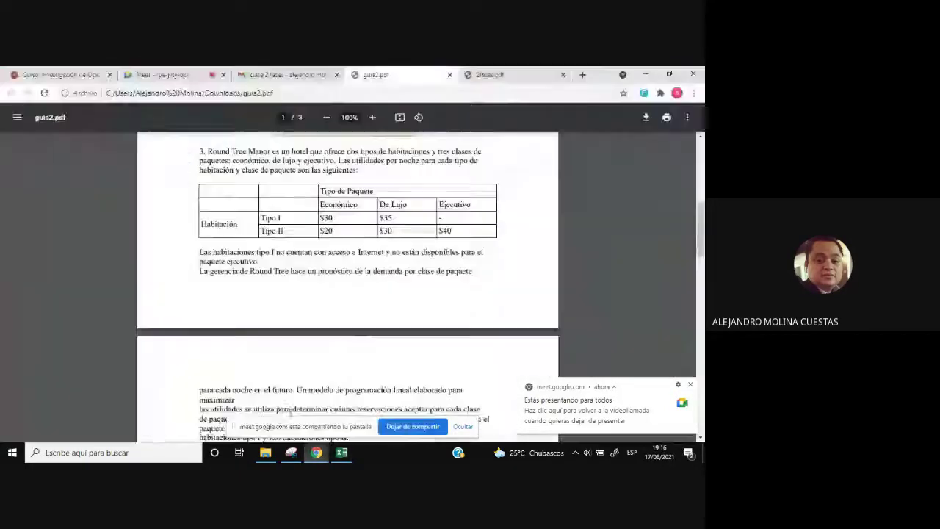
scroll(350, 338, down, 1)
scroll(350, 338, down, 6)
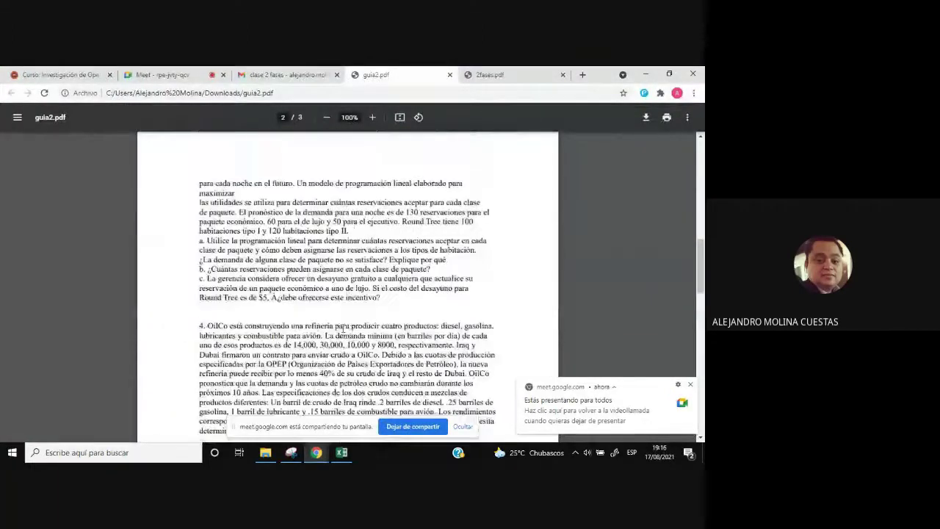
scroll(316, 440, up, 3)
click(291, 453)
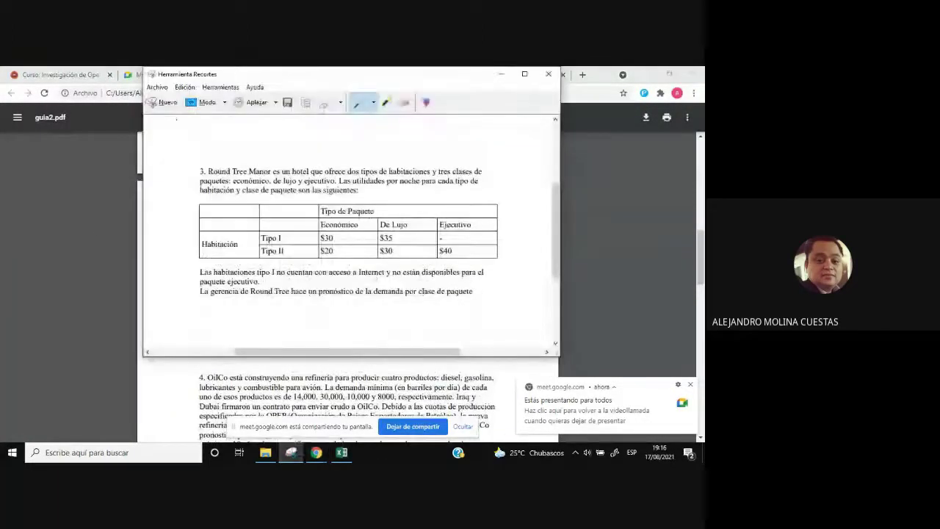
click(159, 98)
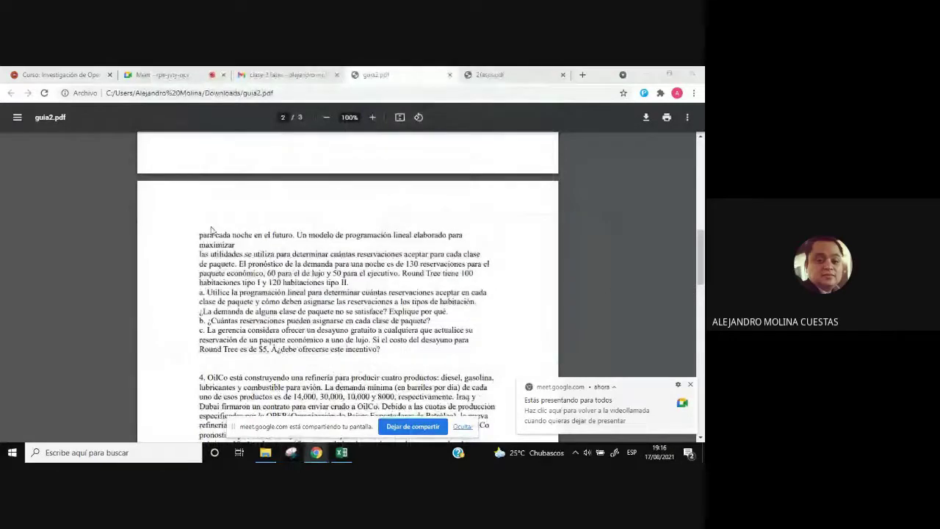
drag(194, 229, 497, 365)
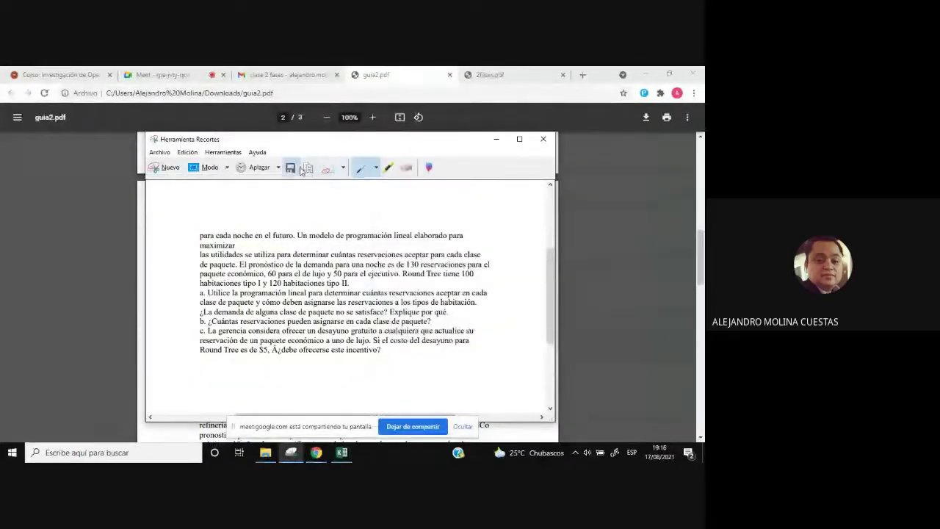
click(292, 168)
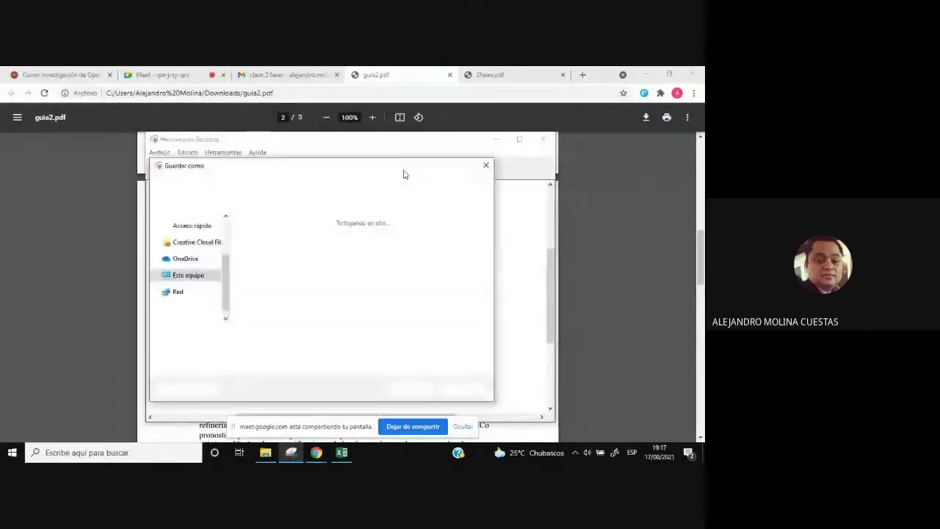
click(485, 166)
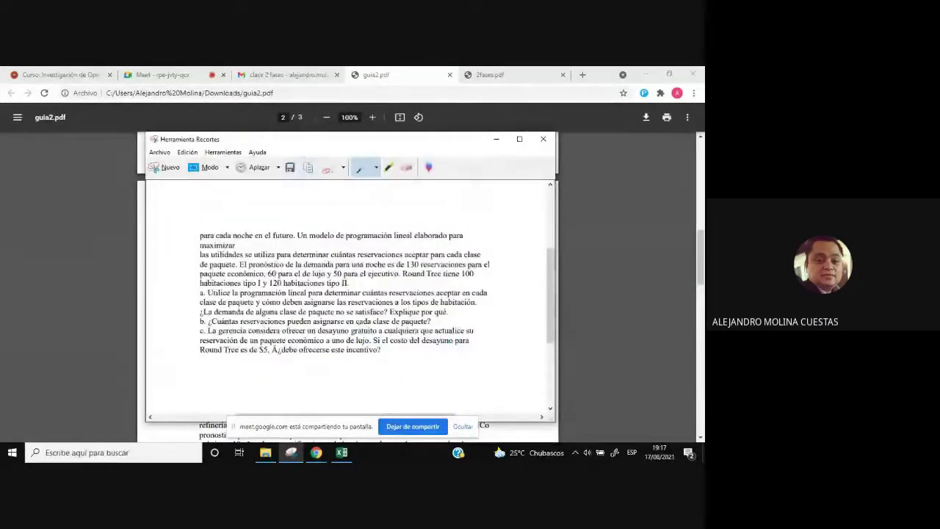
click(316, 453)
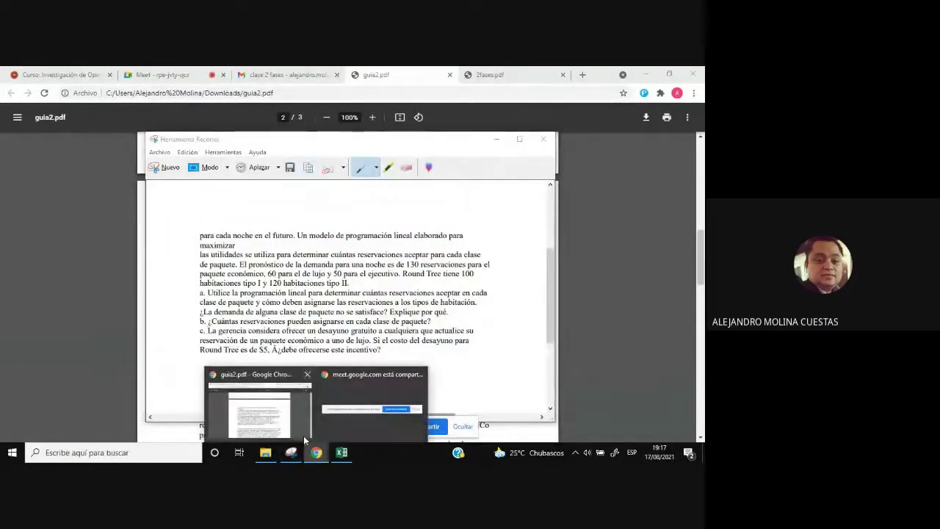
- Switch to Excel, paste the captured remainder of exercise 3 from cell J16 and align it beneath the first picture
click(342, 453)
right_click(409, 342)
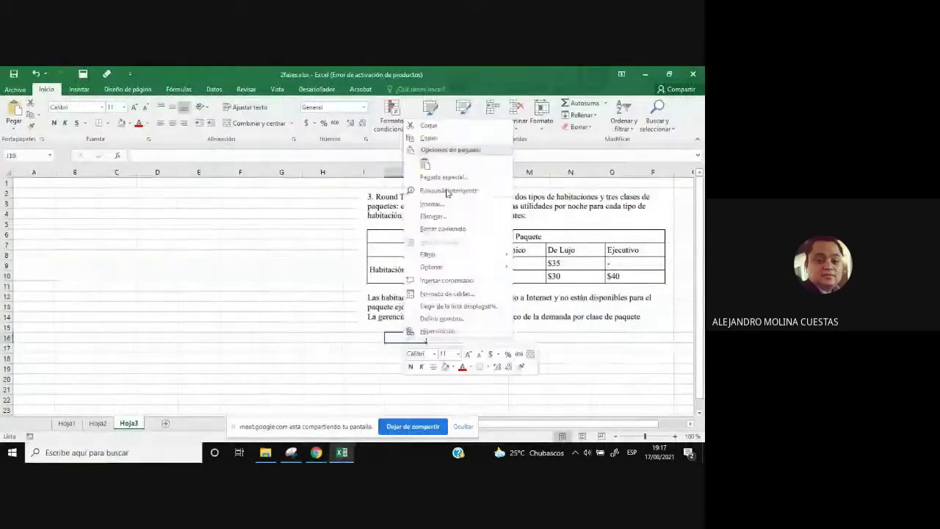
click(425, 160)
drag(446, 371, 414, 365)
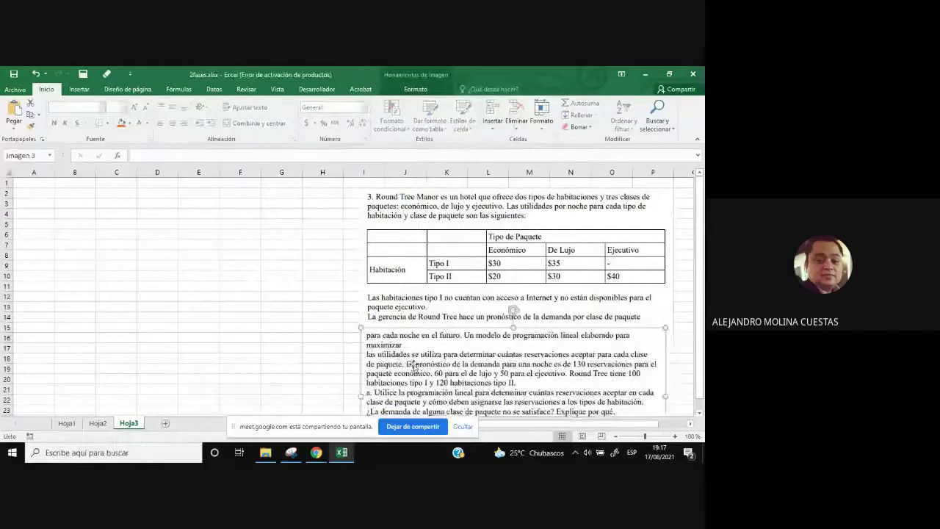
click(73, 201)
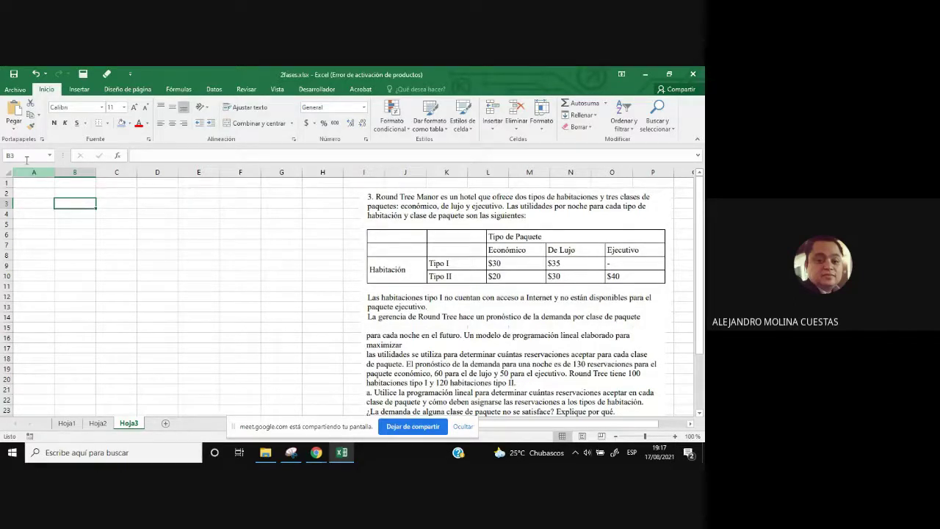
click(463, 426)
- Look over the Meet call, 2fases.pdf and guia2.pdf in Chrome, and return to the Excel sheet
mouse_move(315, 455)
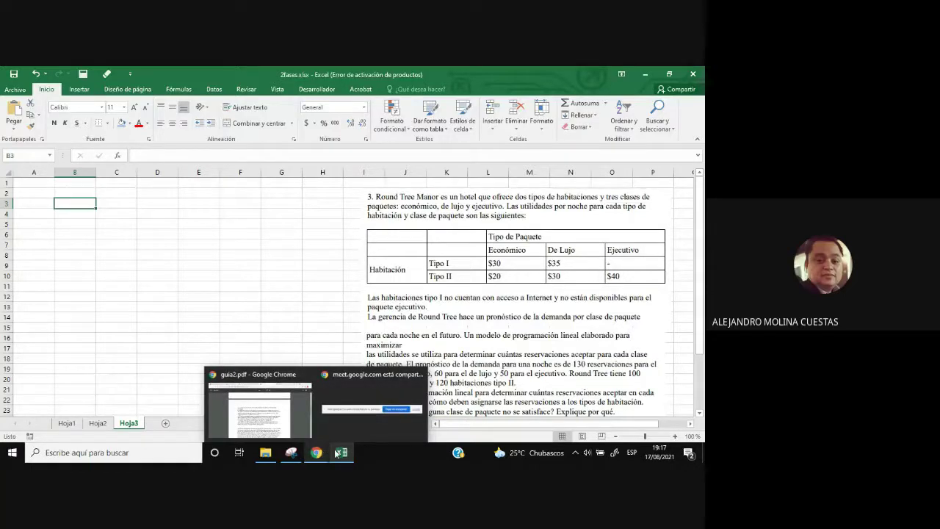
click(302, 433)
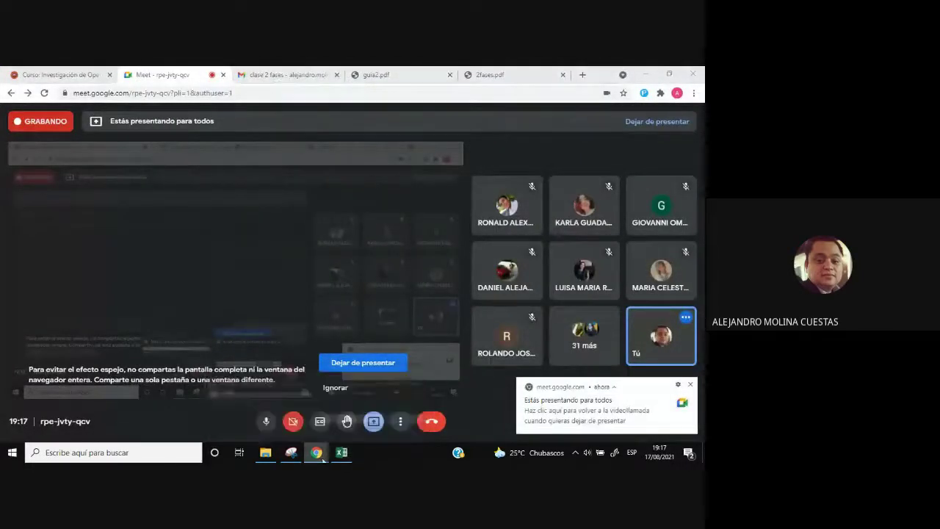
click(488, 76)
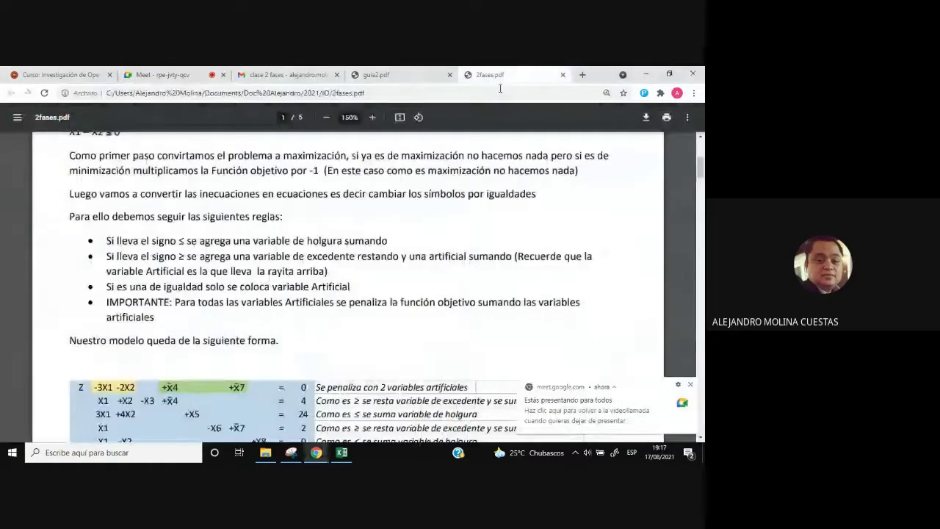
click(397, 77)
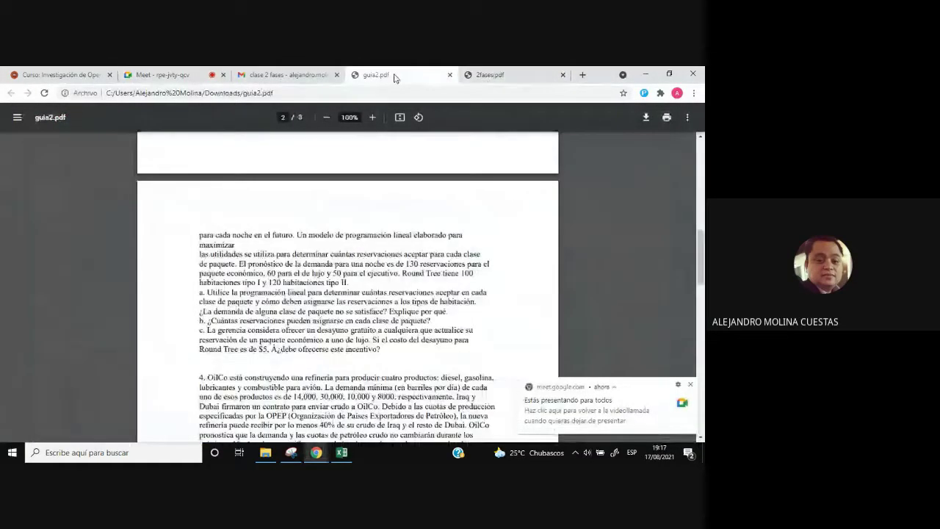
click(477, 75)
click(344, 454)
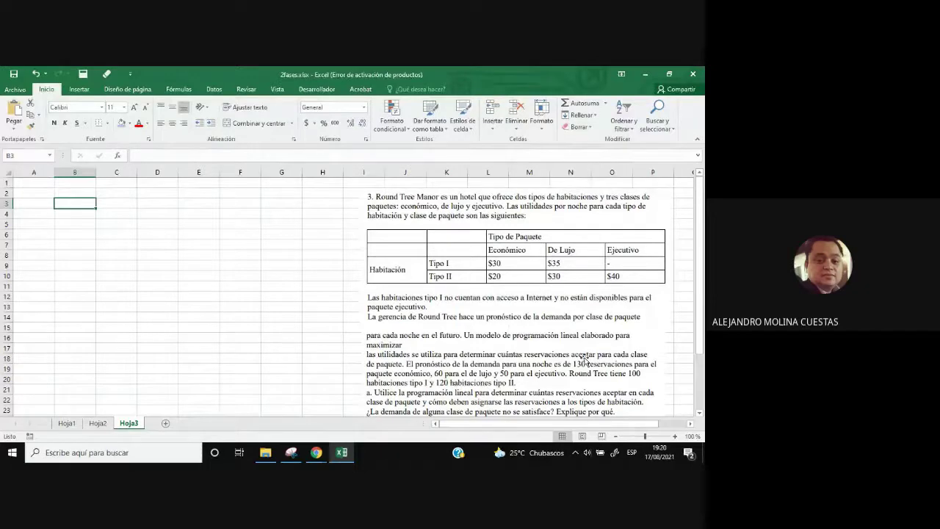
- Read through the pasted exercise, enter Maximización in cell B3 and start the objective function with Z= in cell B4
scroll(585, 360, down, 1)
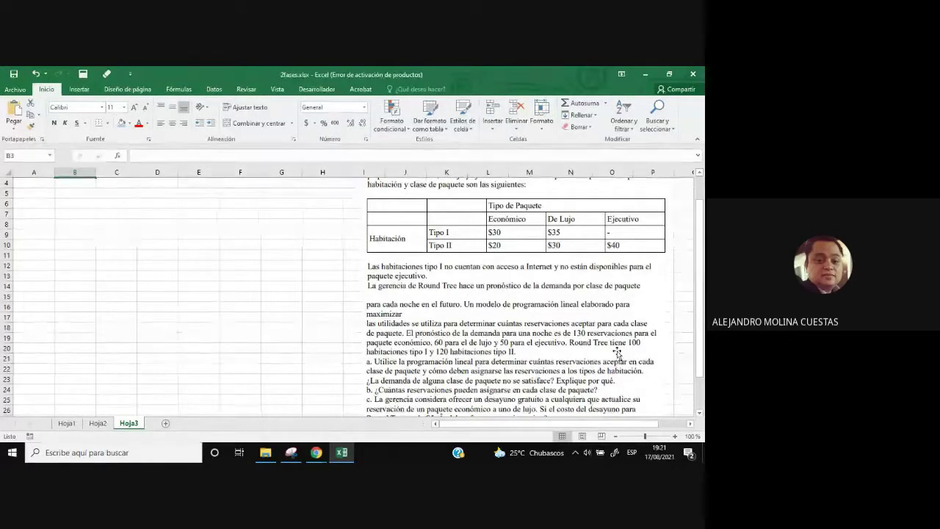
scroll(512, 361, down, 2)
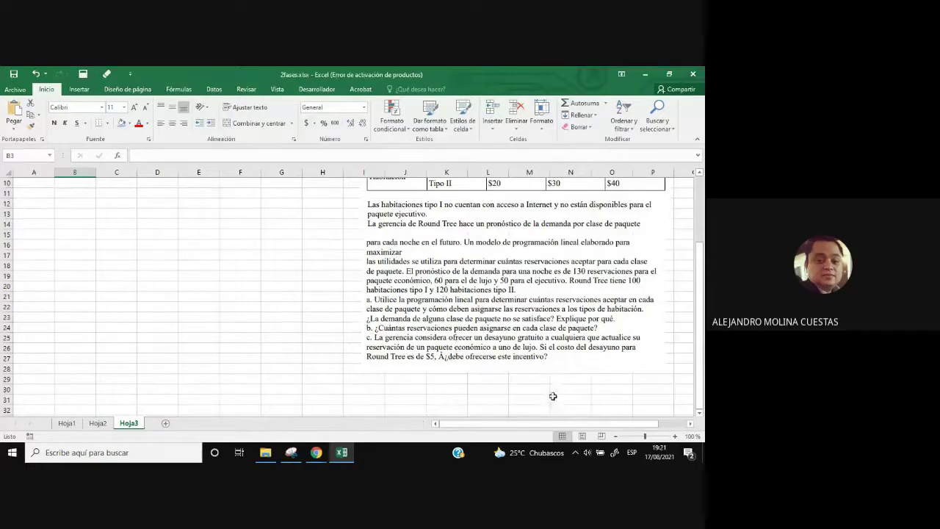
scroll(552, 395, up, 1)
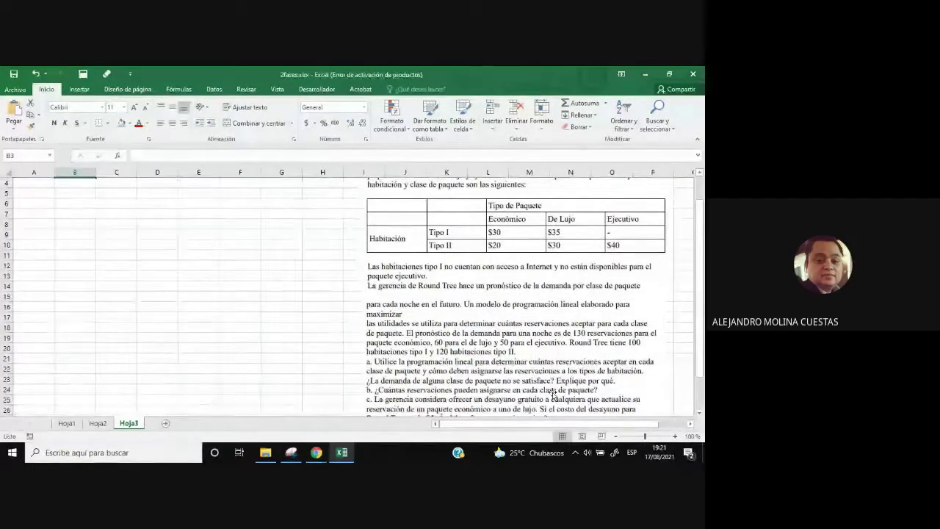
scroll(534, 364, up, 1)
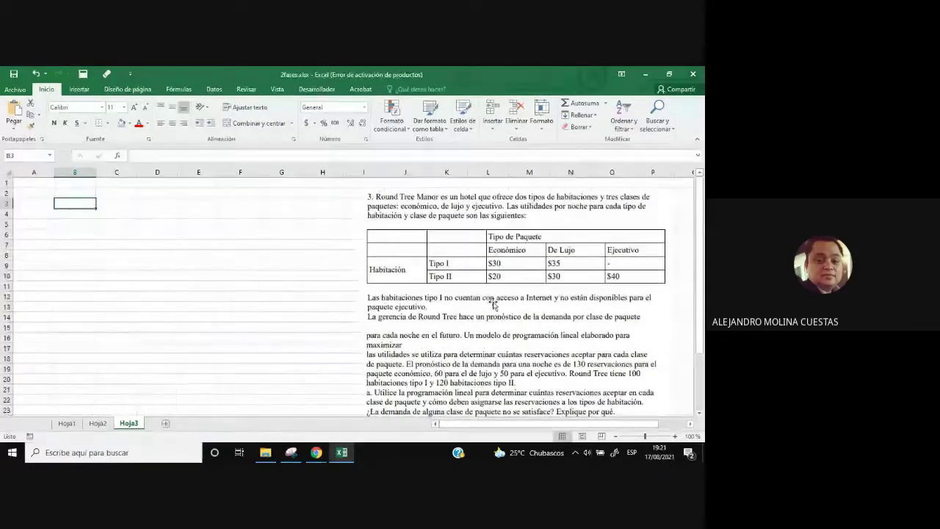
scroll(516, 319, down, 3)
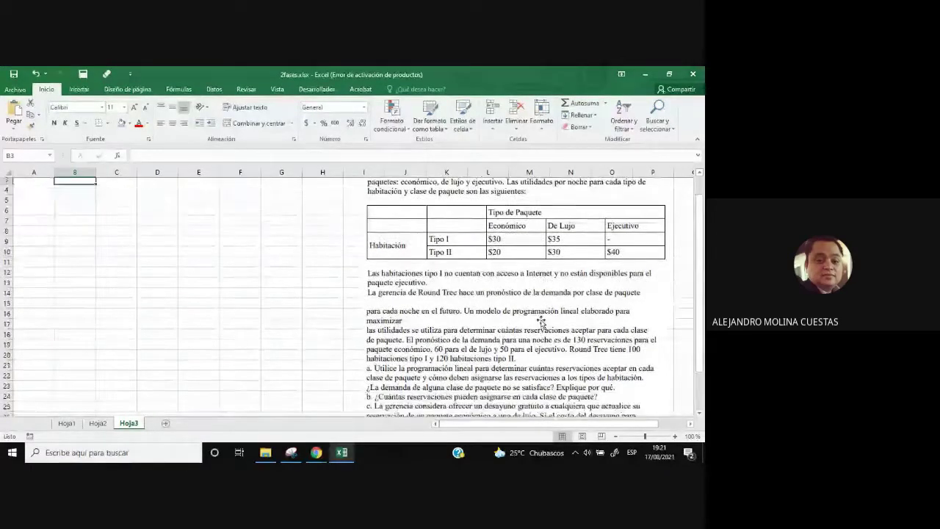
scroll(541, 327, up, 3)
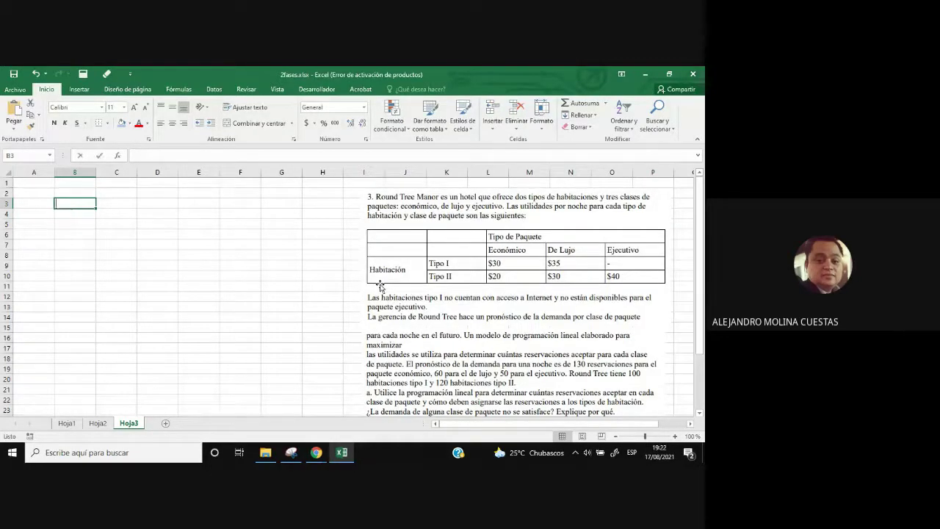
text(Maxim)
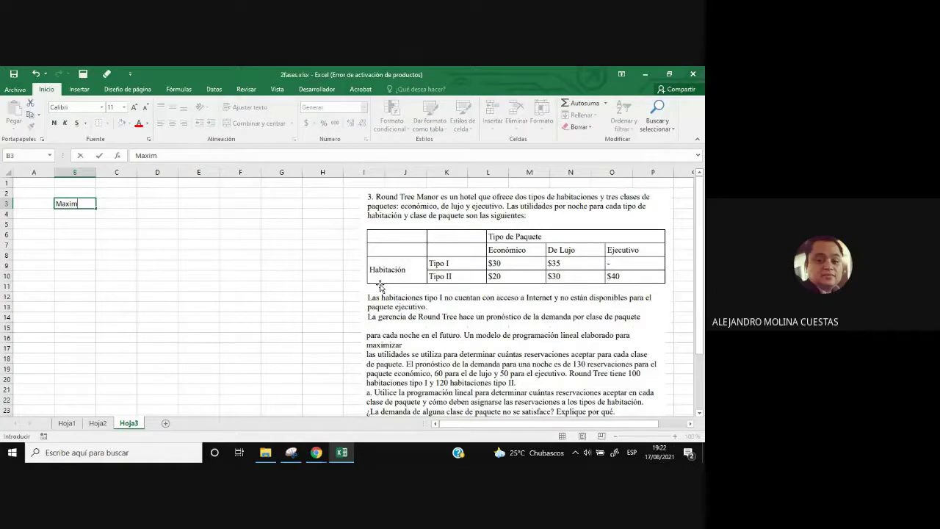
text(ización)
key(Return)
text(Z=)
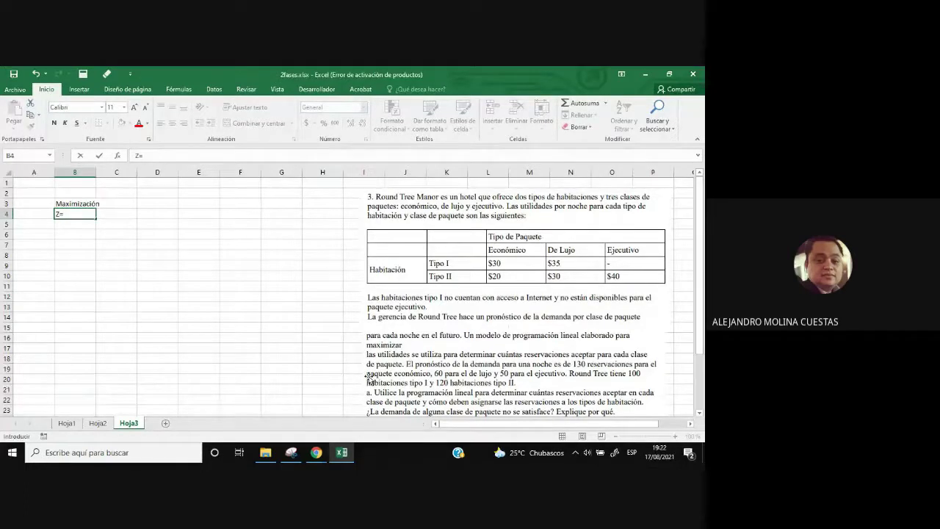
- Check the Meet call in Chrome, return to the Excel sheet and dismiss the presenting notification
click(324, 450)
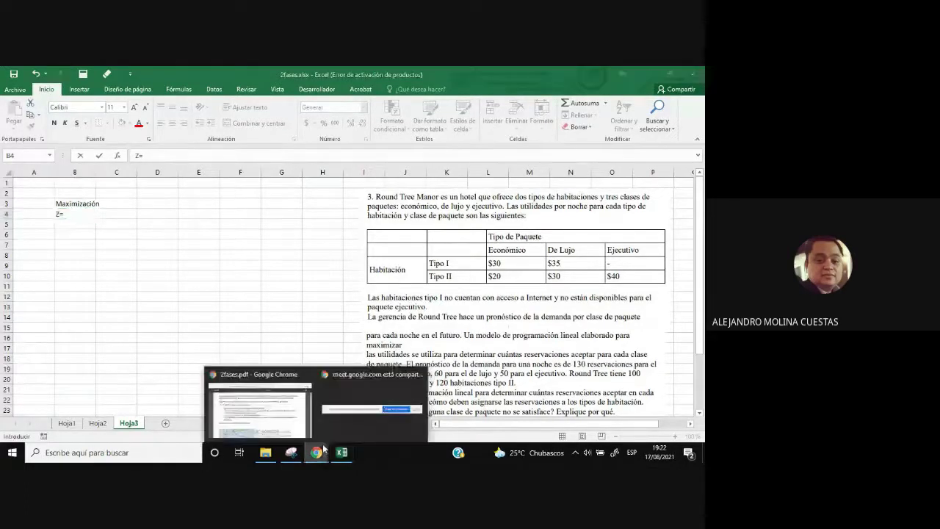
mouse_move(328, 433)
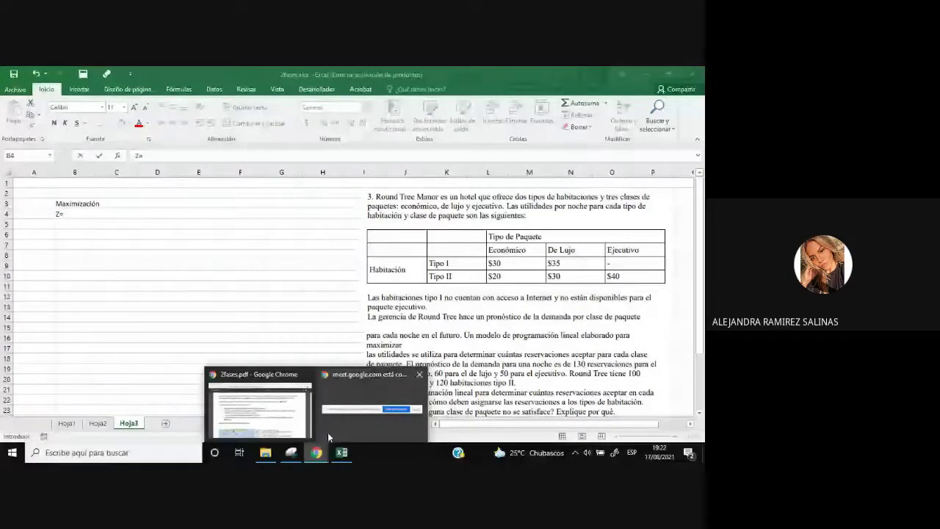
click(328, 433)
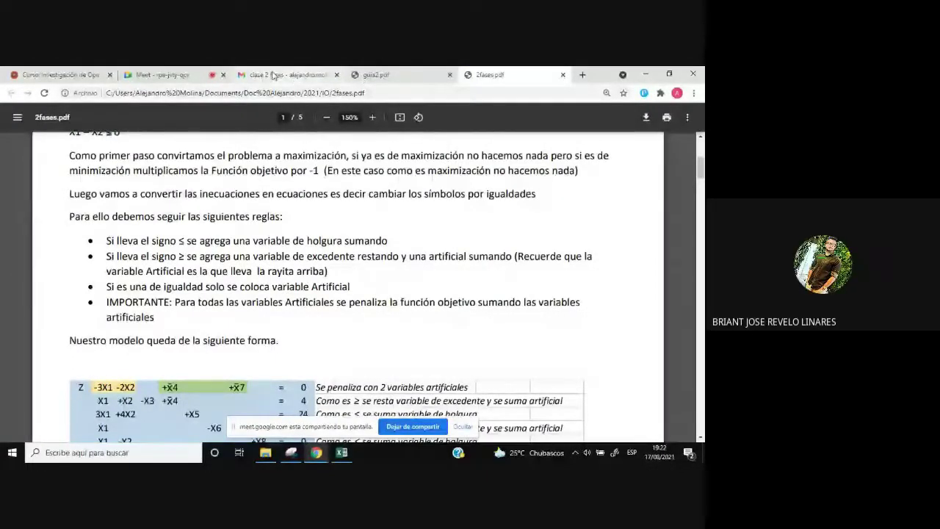
click(158, 74)
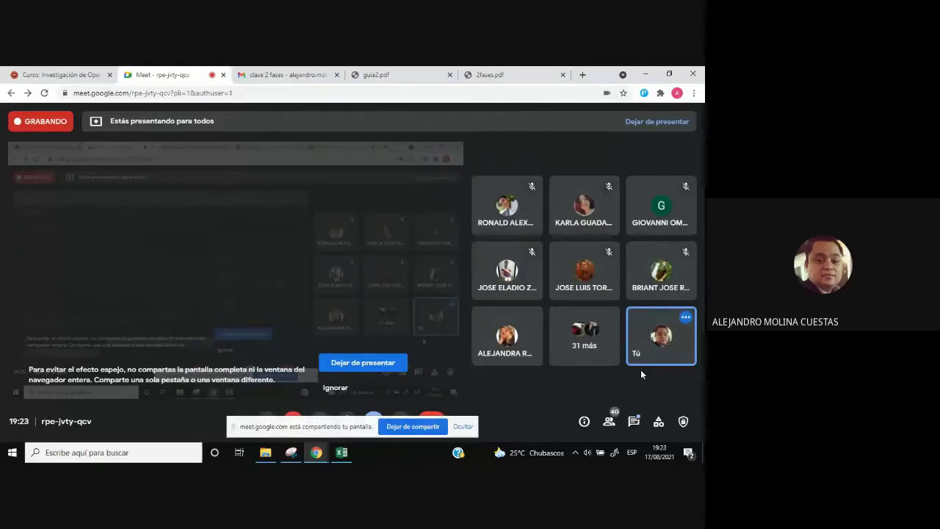
mouse_move(516, 291)
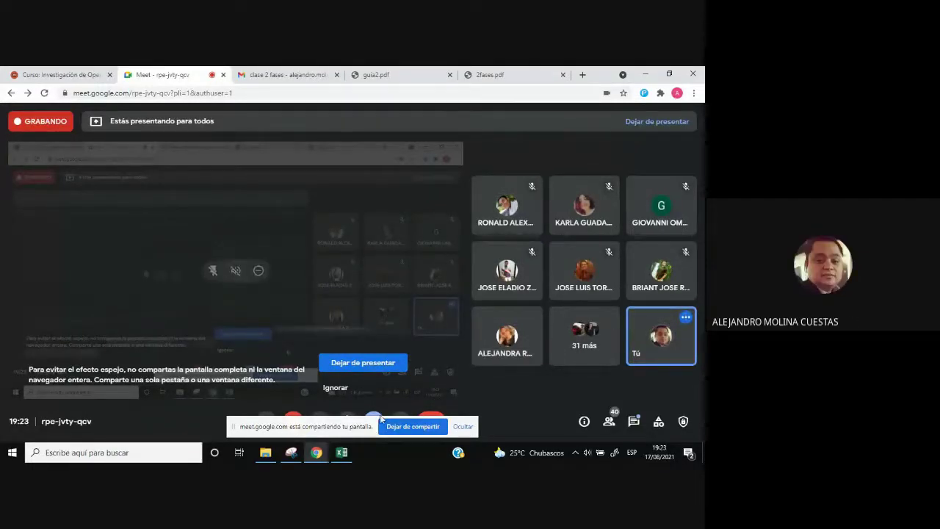
click(317, 454)
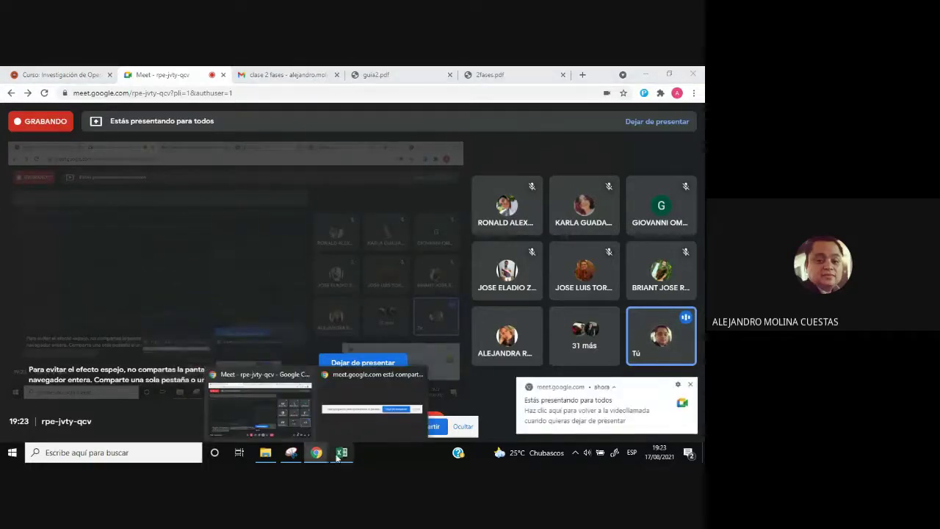
click(342, 453)
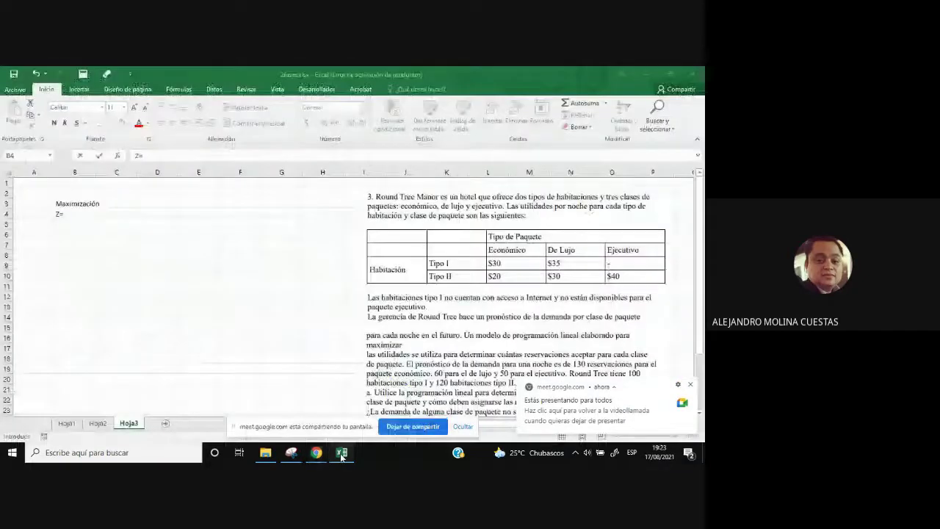
click(690, 385)
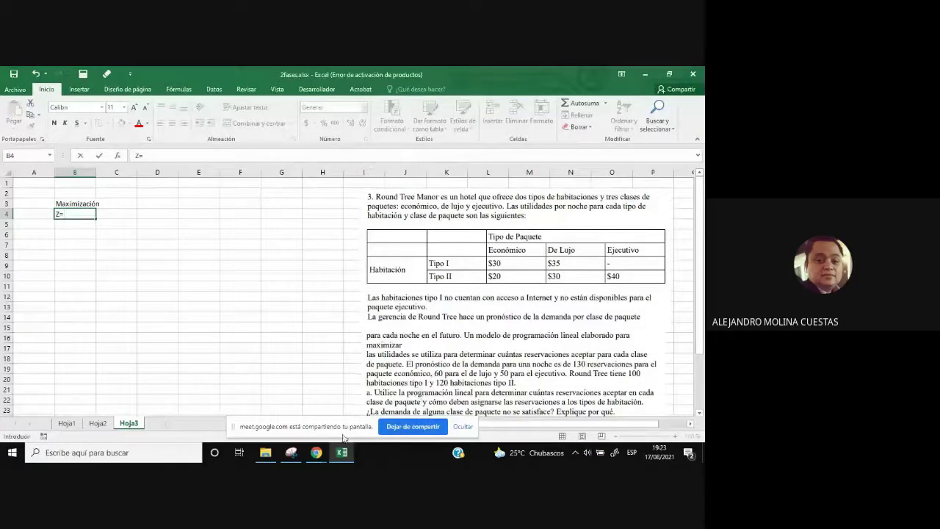
- View the Meet call once more in Chrome and switch back to the 2fases.xlsx workbook
mouse_move(316, 451)
click(299, 419)
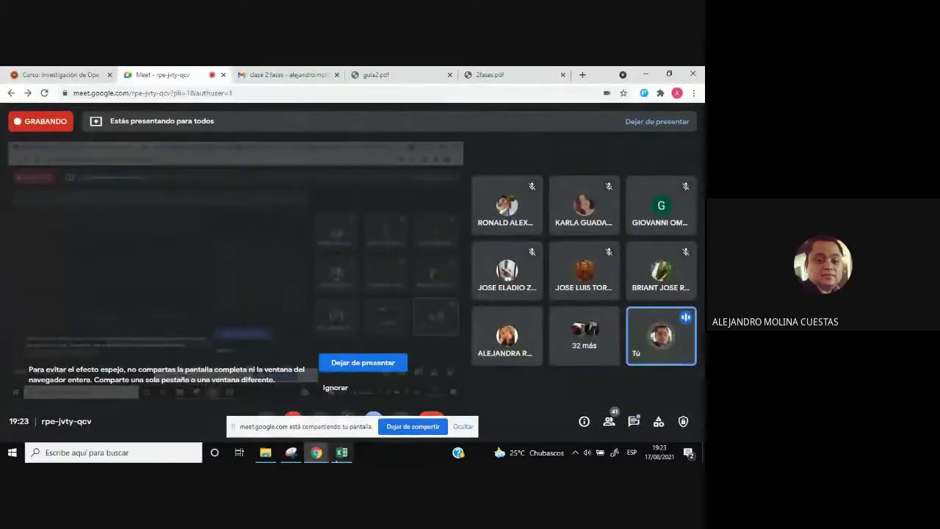
click(341, 453)
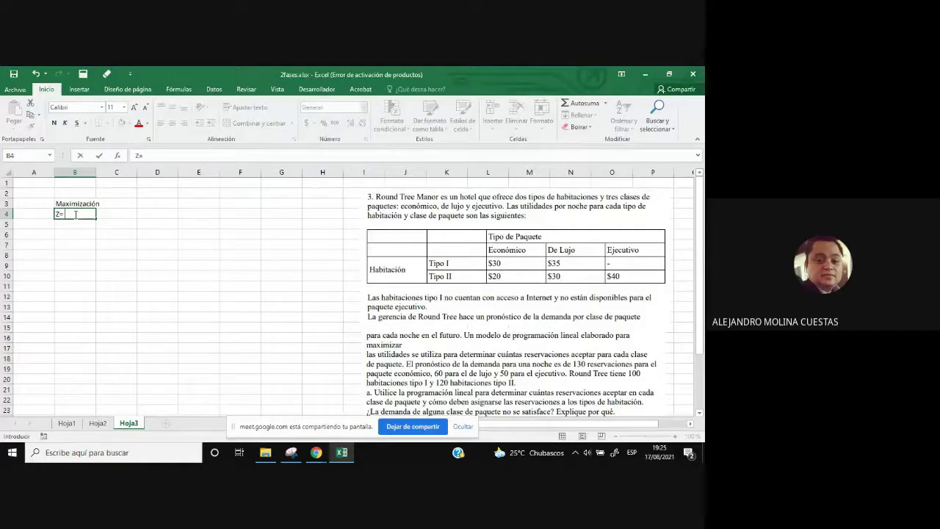
- Discard the unfinished objective function entry in cell B4, leaving the cell empty
key(BackSpace)
key(BackSpace)
key(Escape)
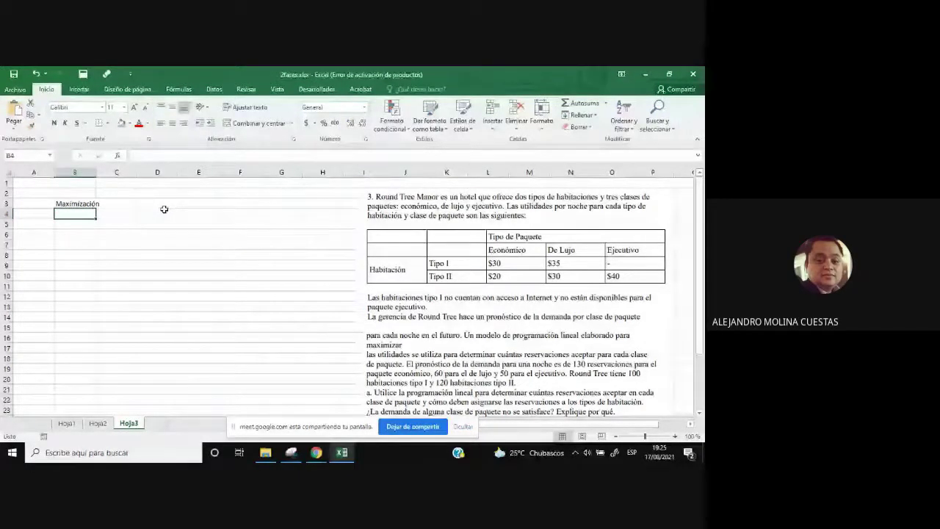
- Define the first decision variable in cell B5 as "X1 = Cantidad de Habitaciones del tipo I Paquete Economico"
key(Down)
text(X1 =)
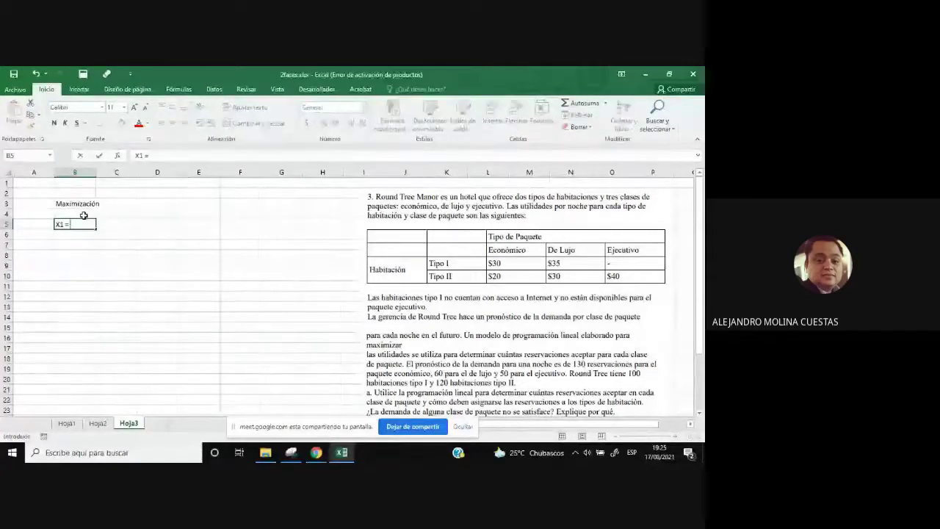
text( cANTIDAD)
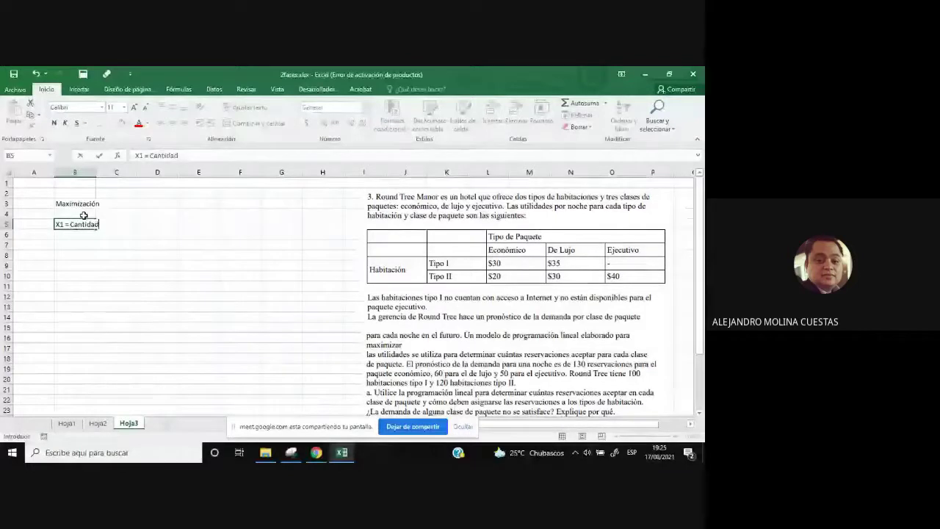
text( d)
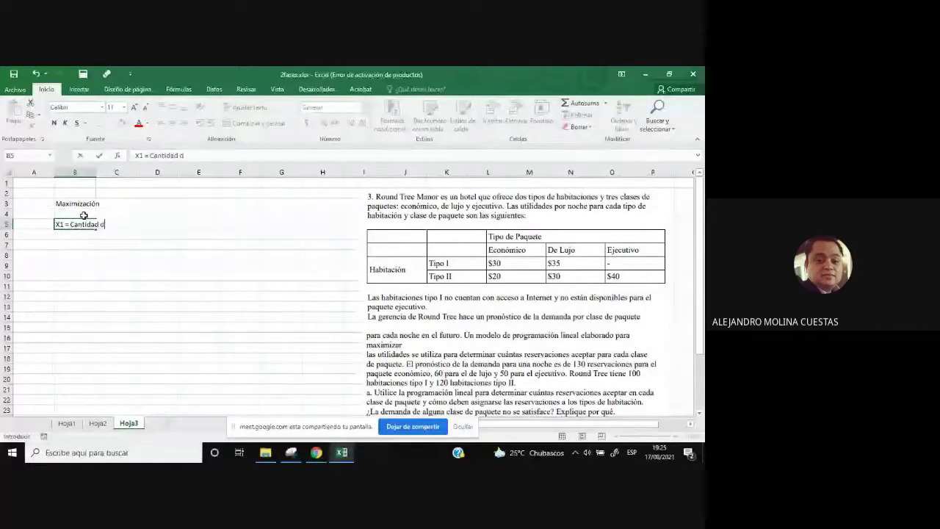
text(e Habitaciones)
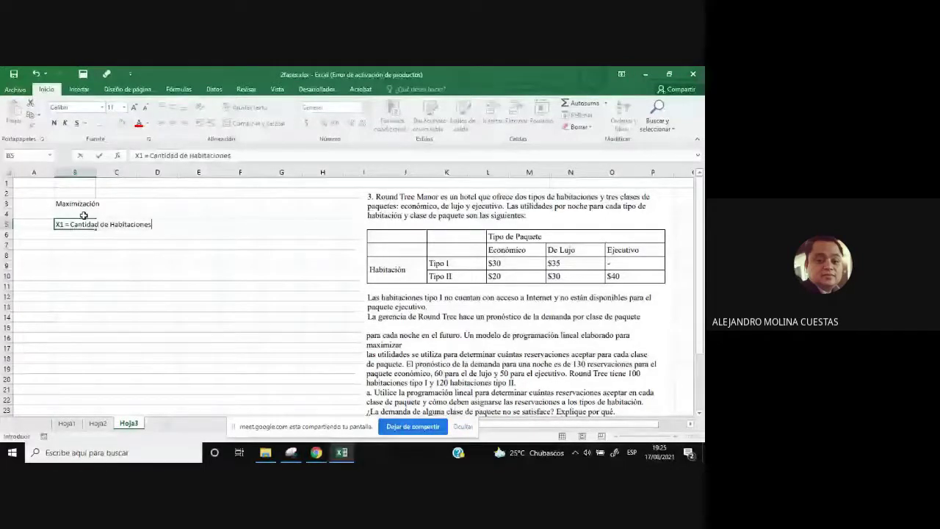
text( del tipo)
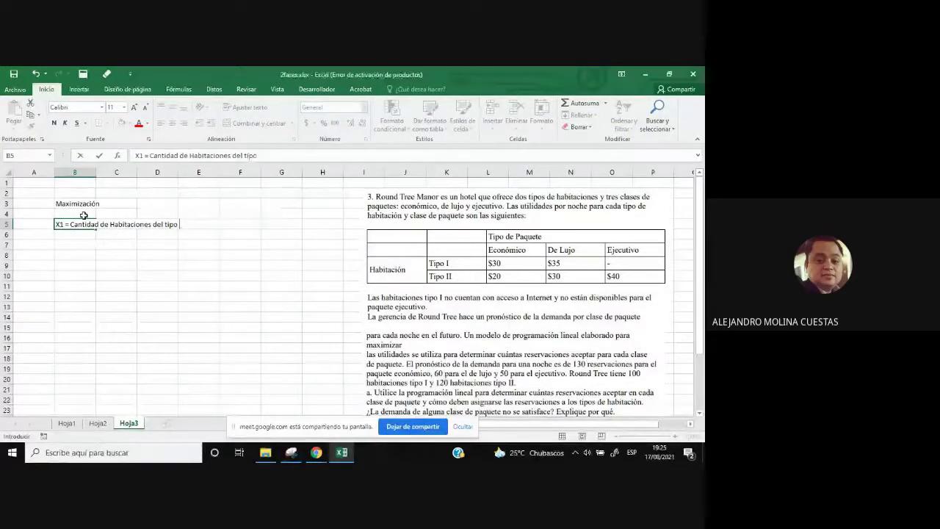
text( I Paquete Econo)
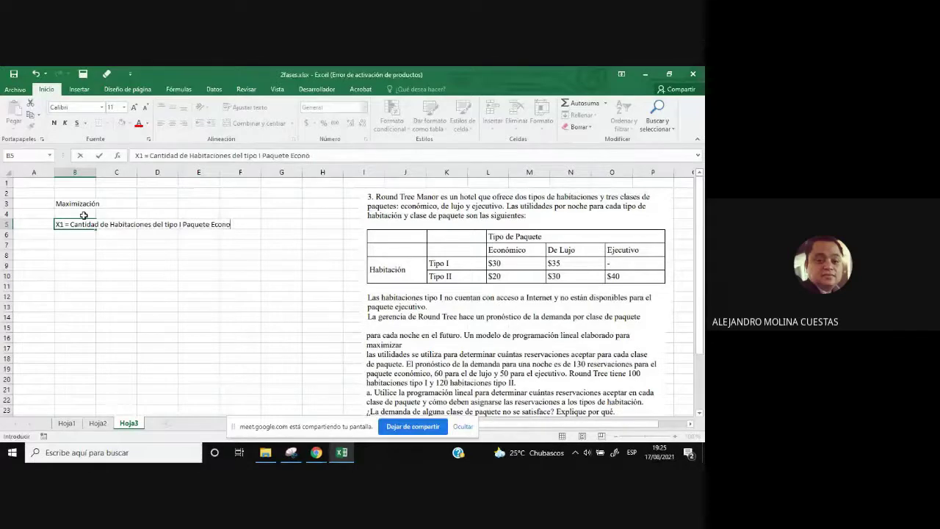
text(mico)
key(Return)
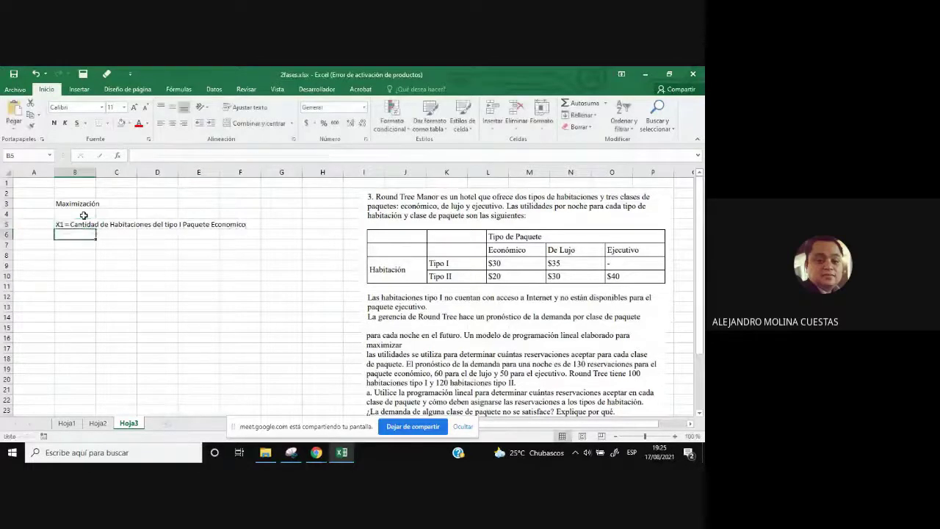
- Copy the X1 definition down to cell B6 and change it to "X2 = Cantidad de Habitaciones del tipo I Paquete de lujo"
click(78, 222)
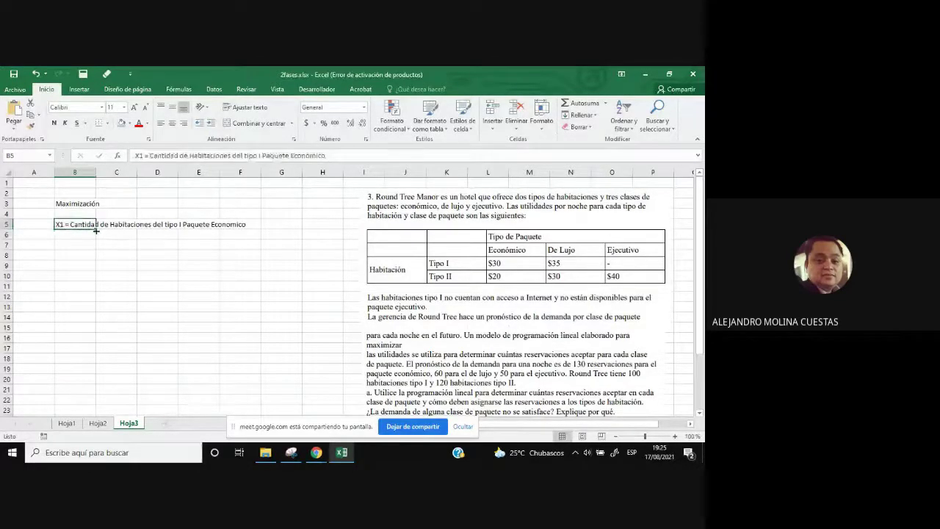
mouse_move(95, 231)
mouse_down()
mouse_move(96, 266)
mouse_move(100, 240)
mouse_move(92, 242)
mouse_up()
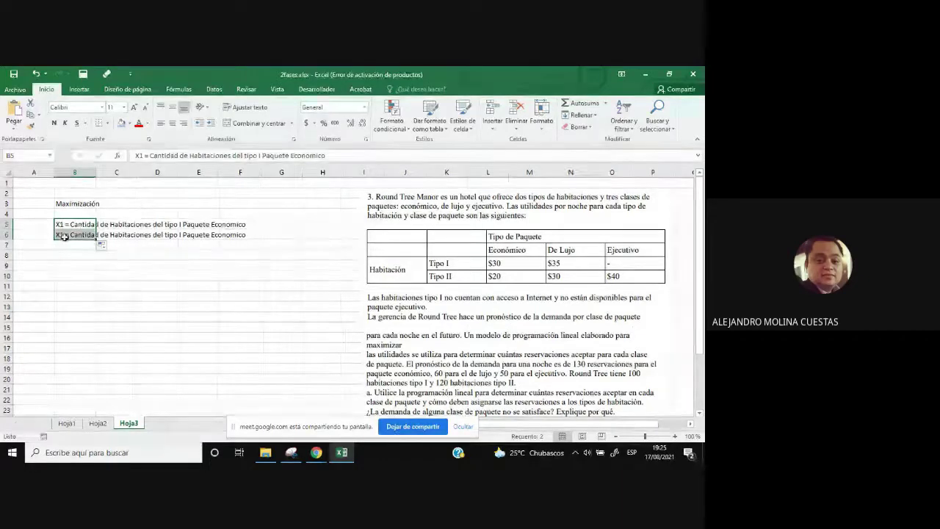
double_click(63, 235)
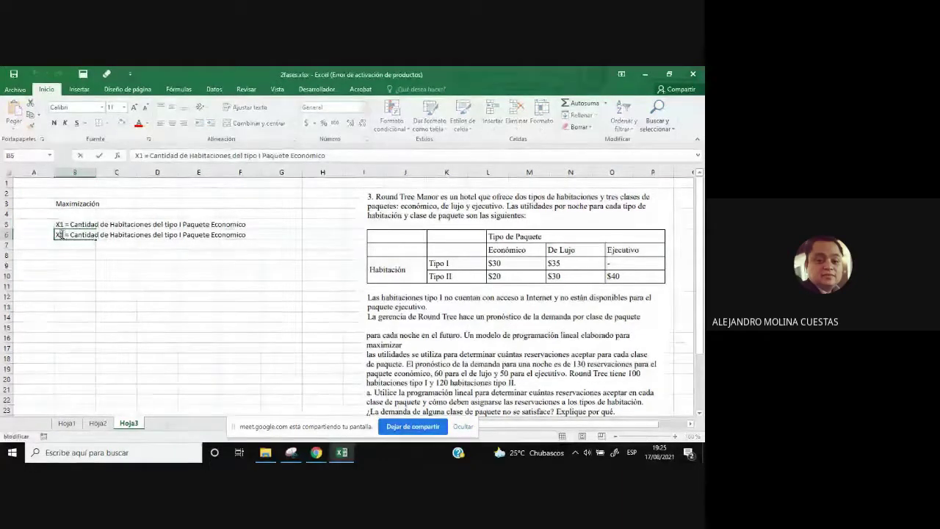
key(BackSpace)
text(2)
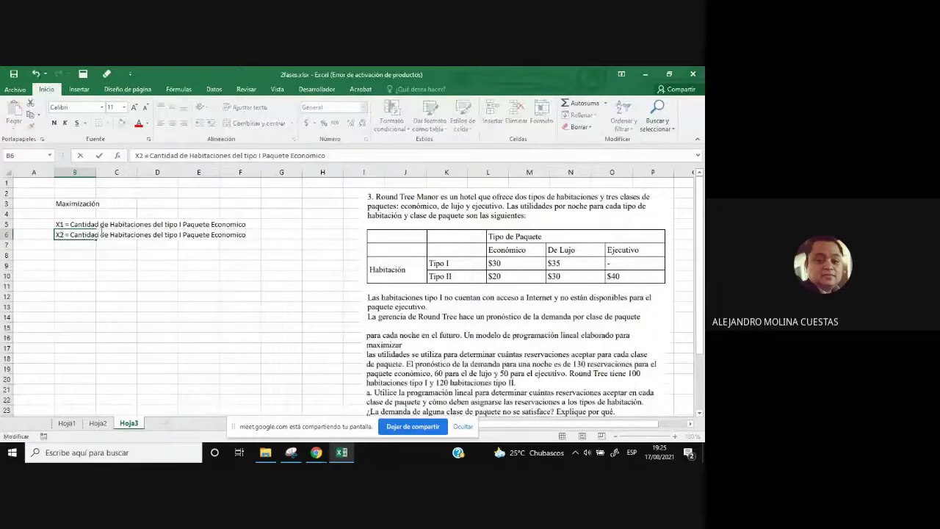
double_click(211, 234)
text(de l)
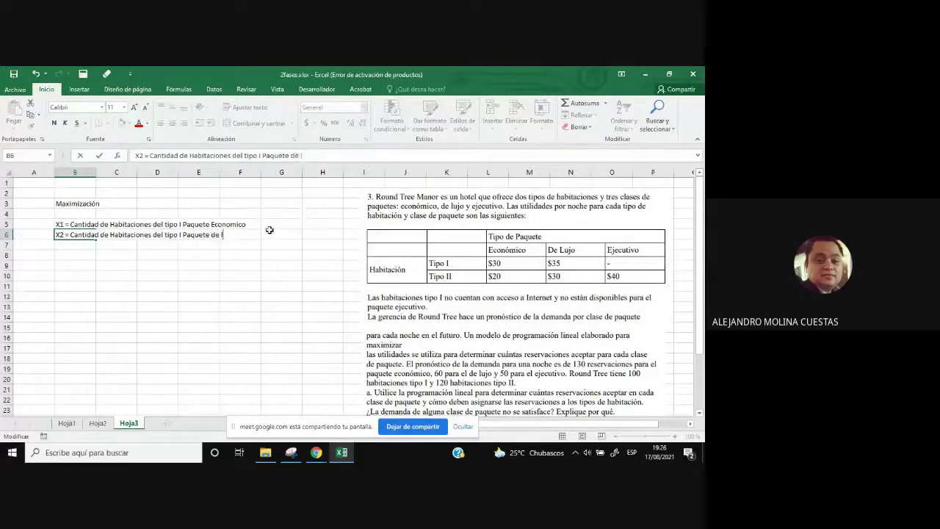
text(ujo)
key(Return)
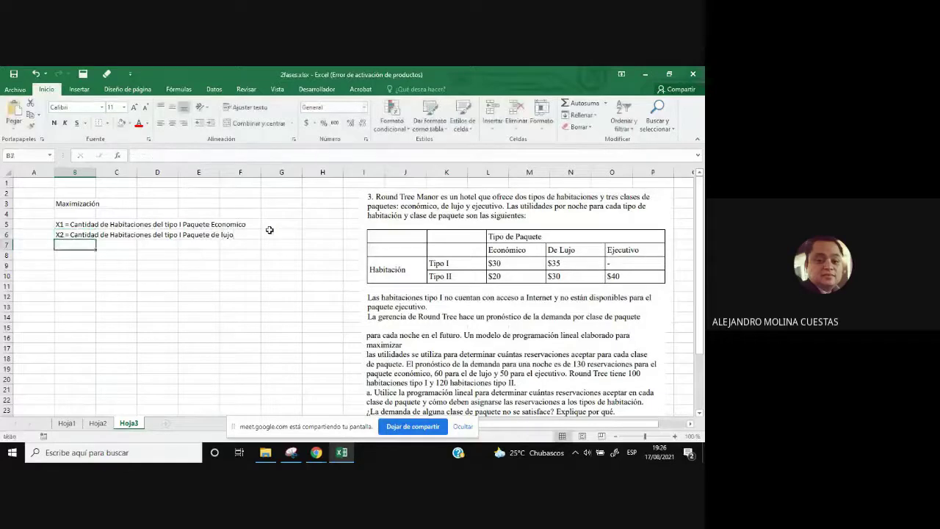
- Copy the X1 definition into cell B7 and edit it to "X3 = Cantidad de Habitaciones del tipo II Paquete Economico"
click(80, 235)
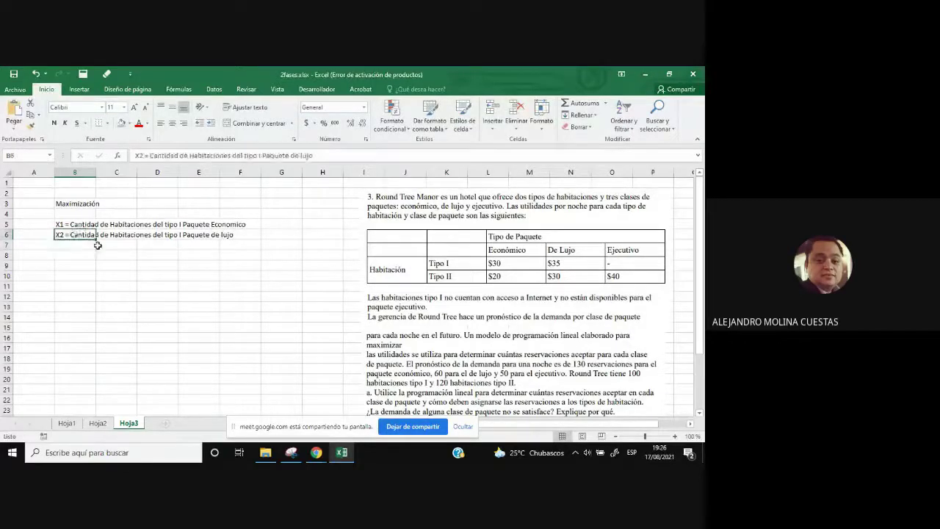
drag(80, 224, 96, 250)
double_click(60, 245)
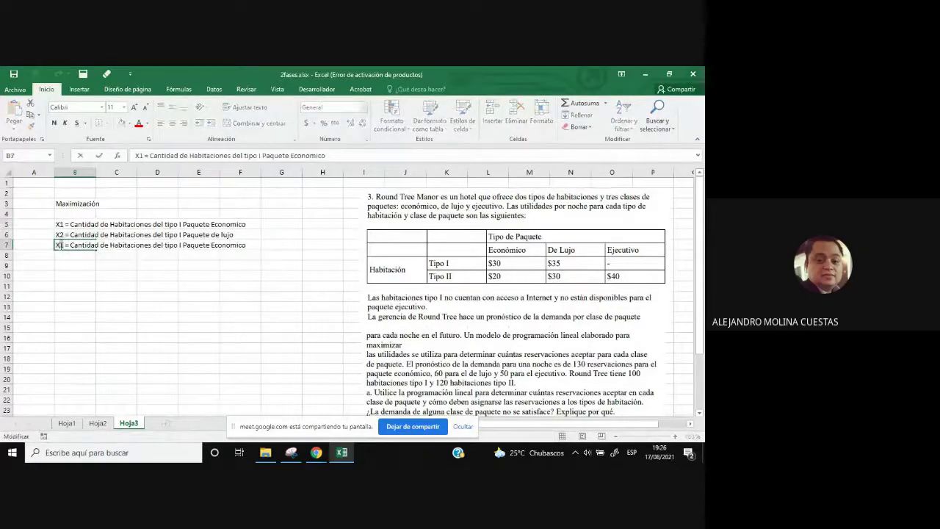
key(Delete)
text(3)
click(182, 245)
text(I)
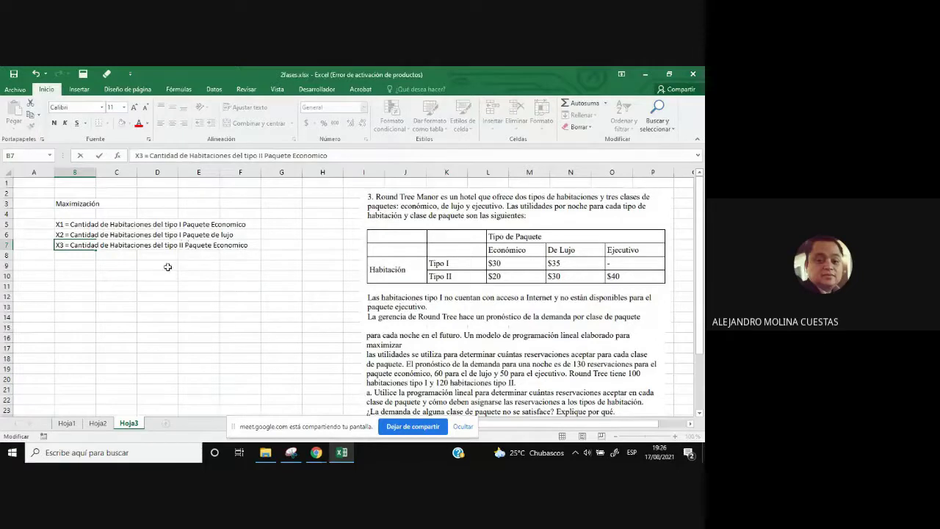
- Copy the X2 definition into cell B8 and edit it to "X4 = Cantidad de Habitaciones del tipo II Paquete de lujo"
click(72, 235)
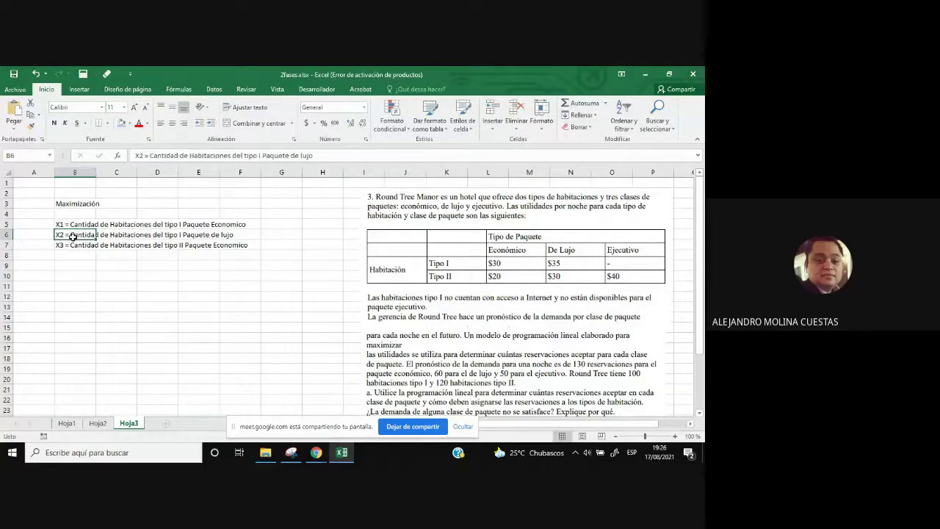
key(ctrl+c)
click(62, 255)
key(ctrl+v)
double_click(62, 254)
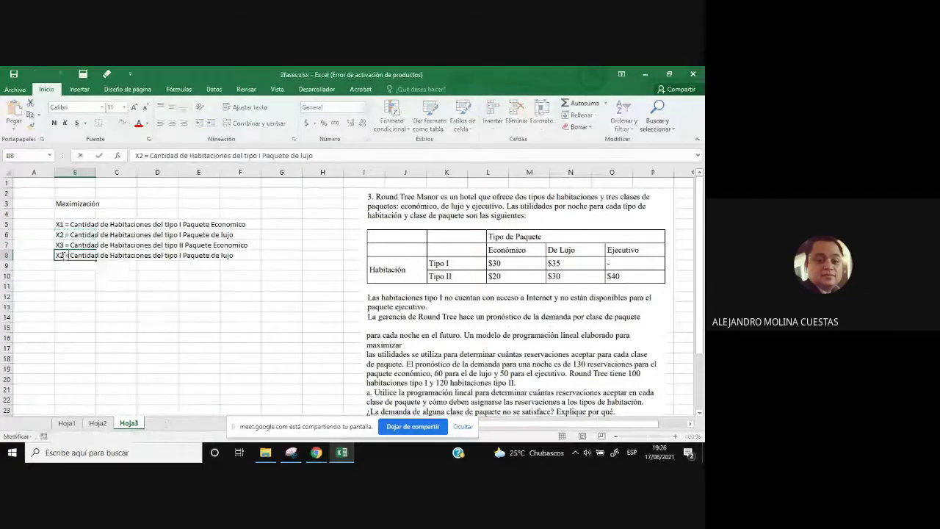
key(BackSpace)
text(4)
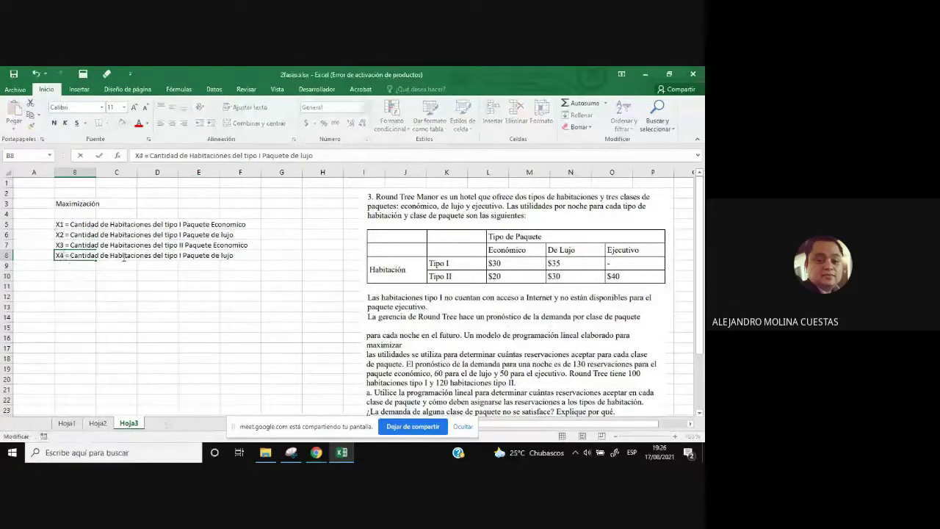
click(183, 255)
text(I)
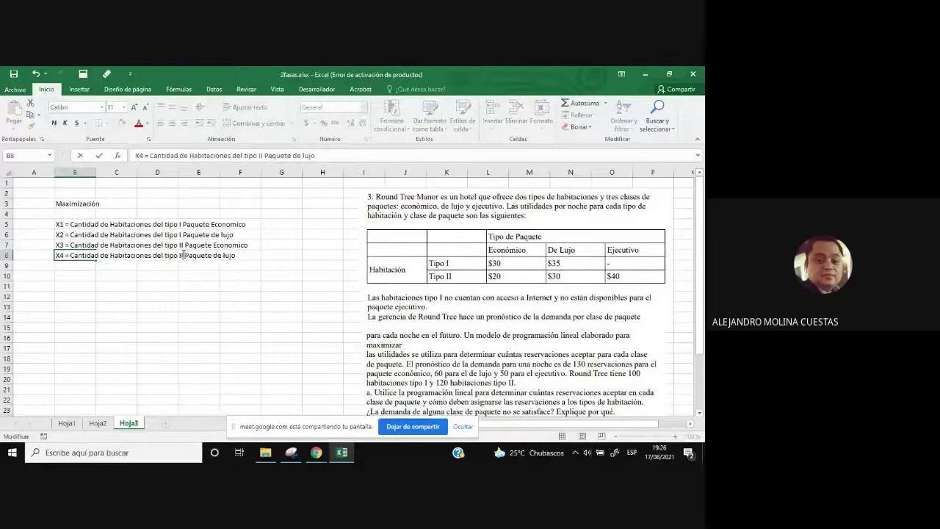
click(196, 303)
- Copy the X4 definition down to cell B9 and change it to "X5 = Cantidad de Habitaciones del tipo II Paquete Ejecutivo"
click(74, 254)
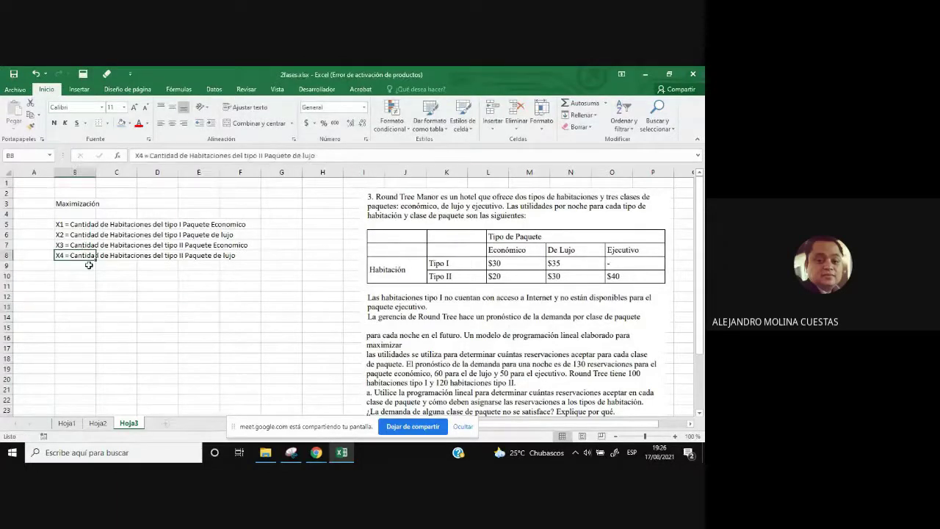
drag(95, 260, 94, 270)
double_click(62, 266)
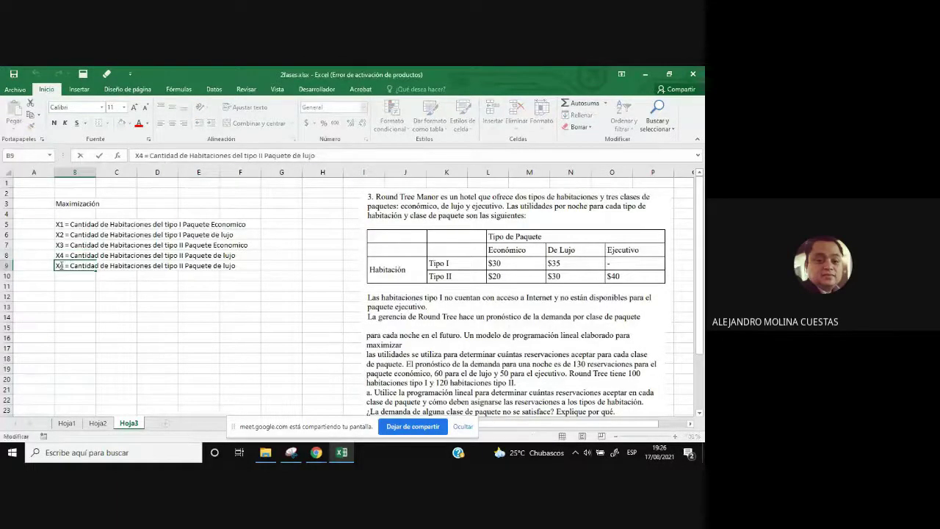
drag(65, 266, 60, 266)
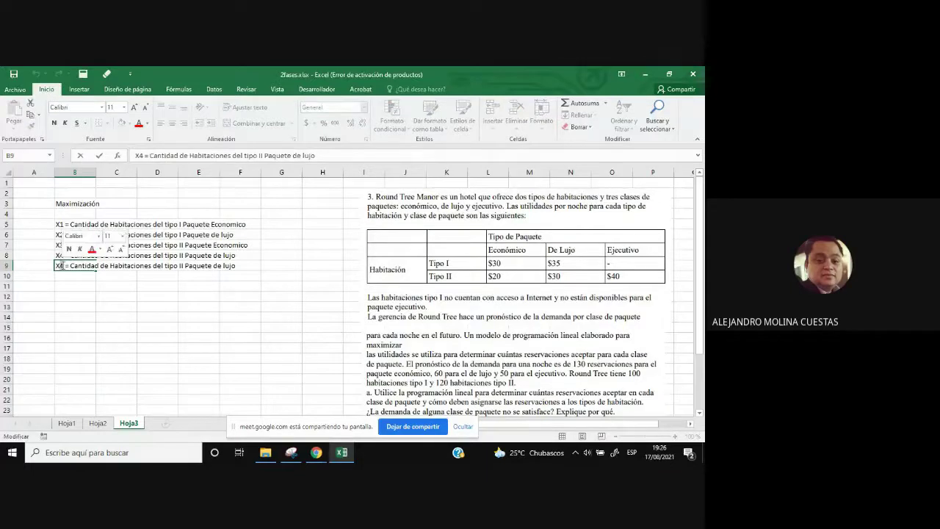
text(5)
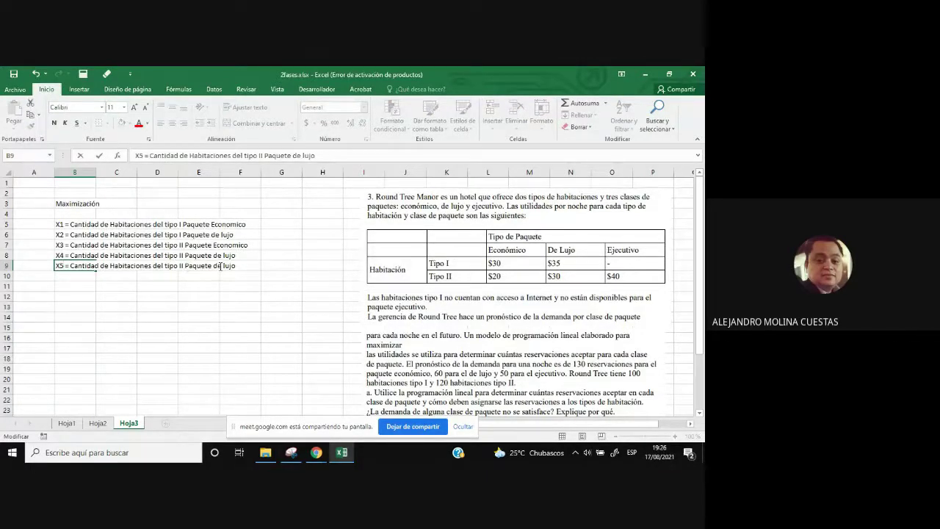
drag(214, 264, 246, 266)
text(Ejecutivo)
key(Return)
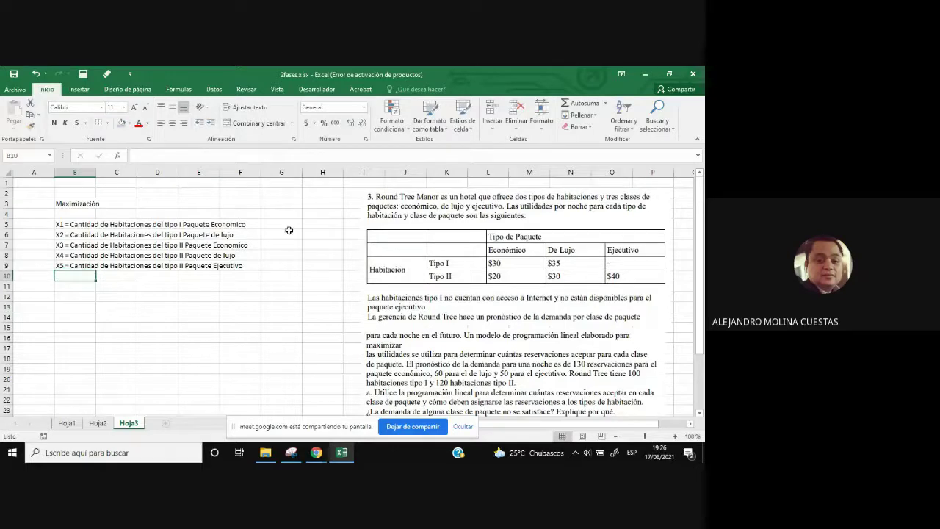
- Enter the objective function "Z= 30X1 + 35X2 + 20X3 + 30X4 + 40X5" in cell B11
click(305, 254)
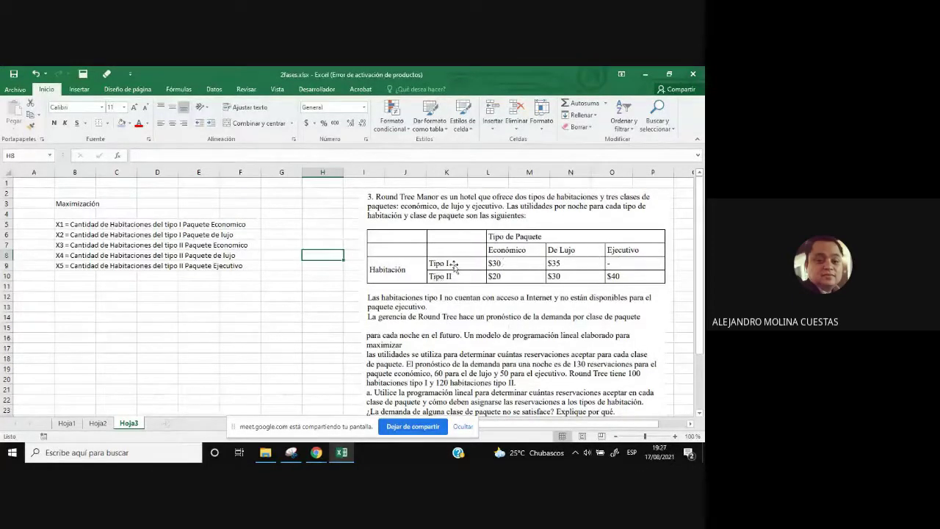
click(74, 286)
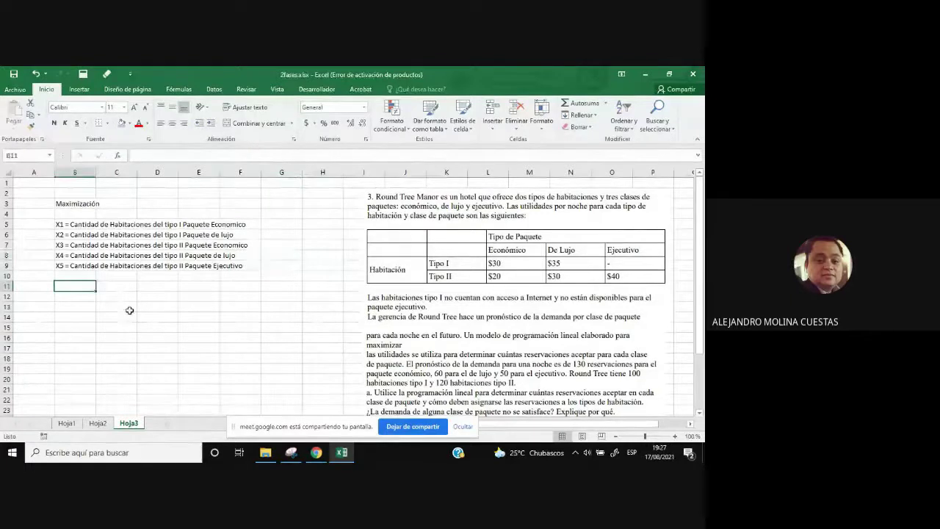
text(Z0)
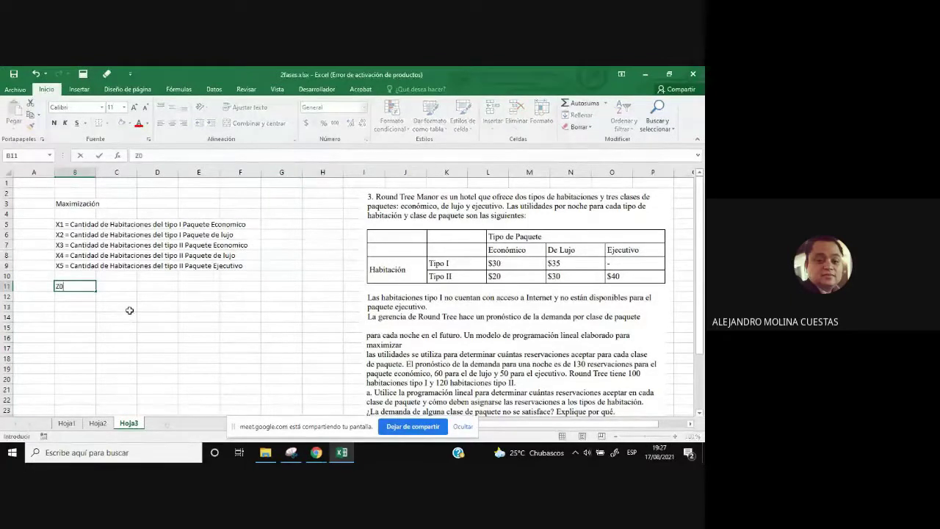
key(BackSpace)
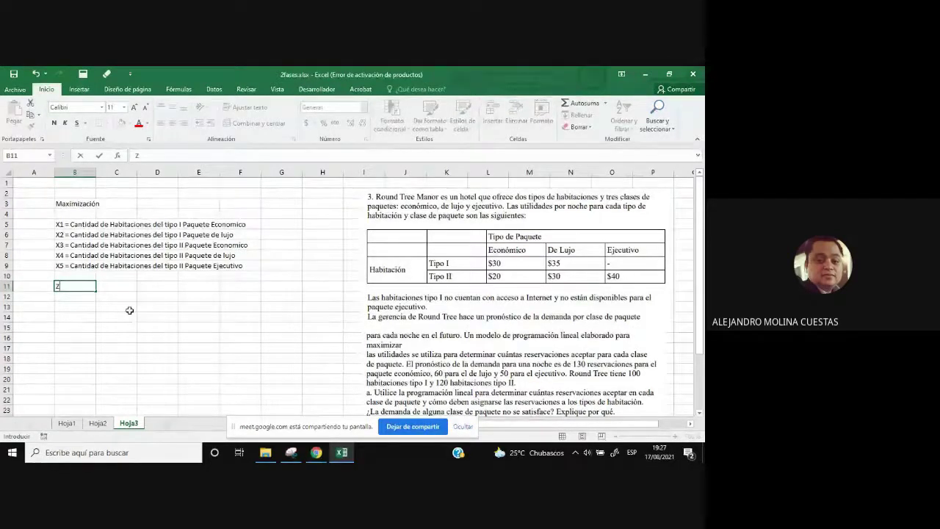
text(=)
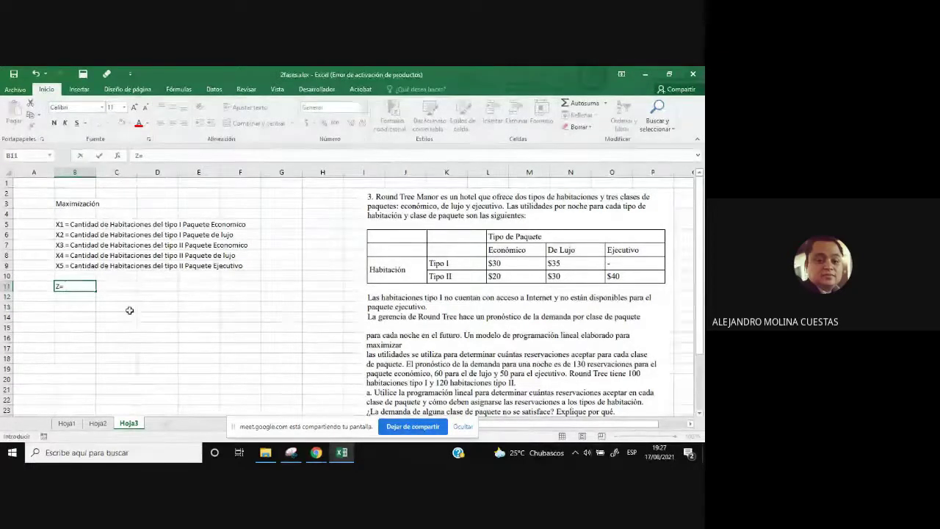
text( 30X1)
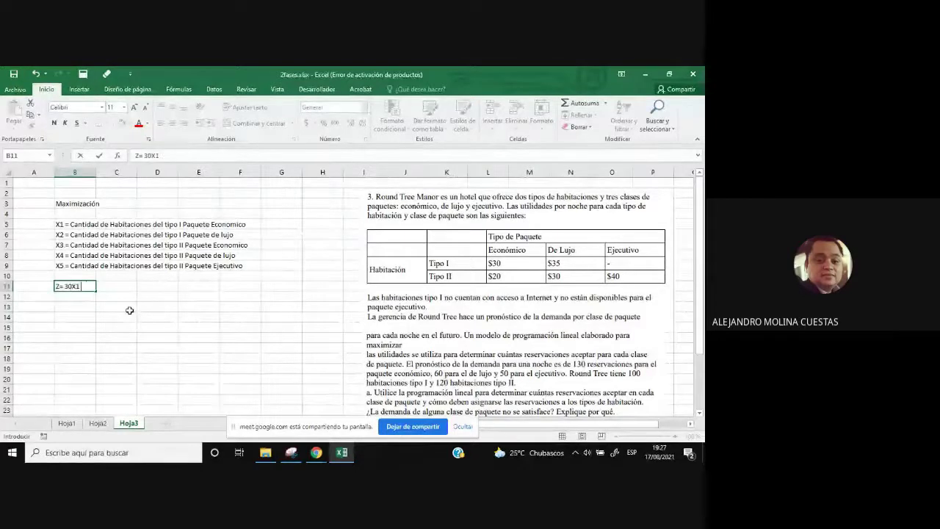
text( + 35X2 +)
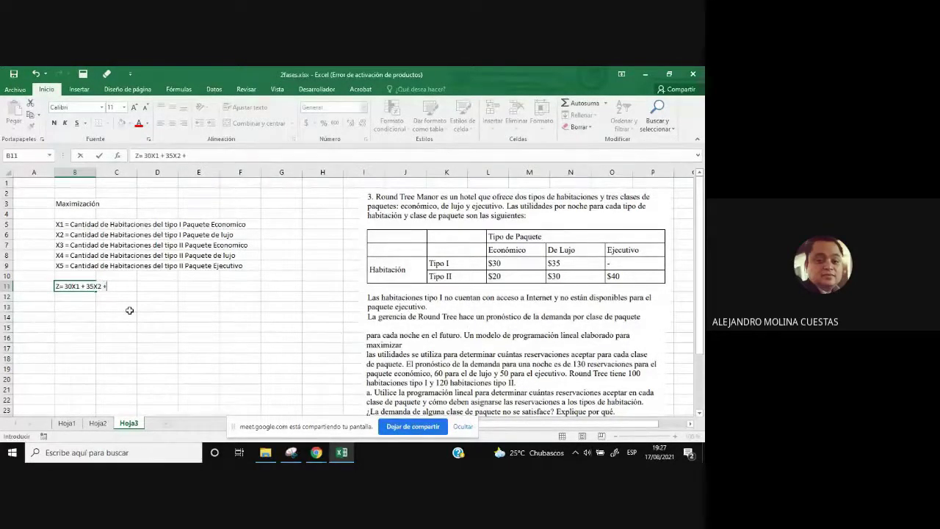
text( 20X3 + 30X)
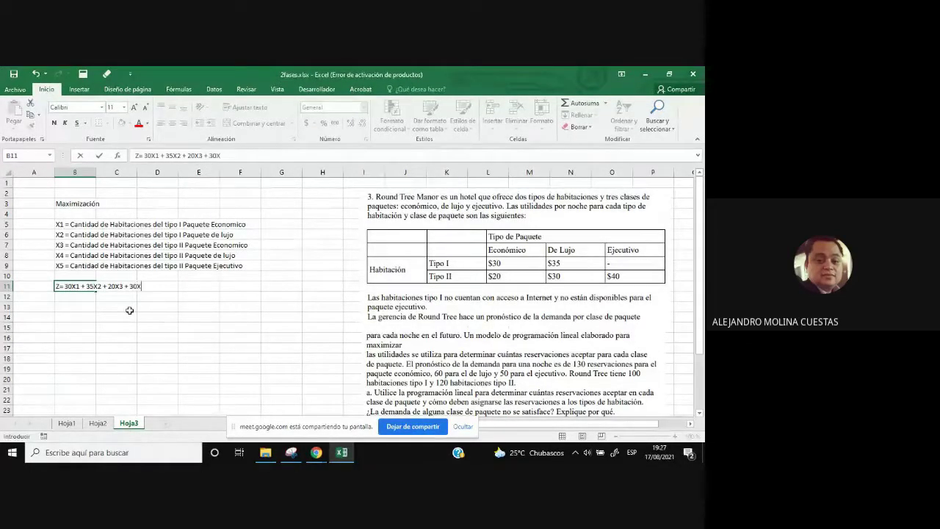
text(4 + 40X5)
key(Return)
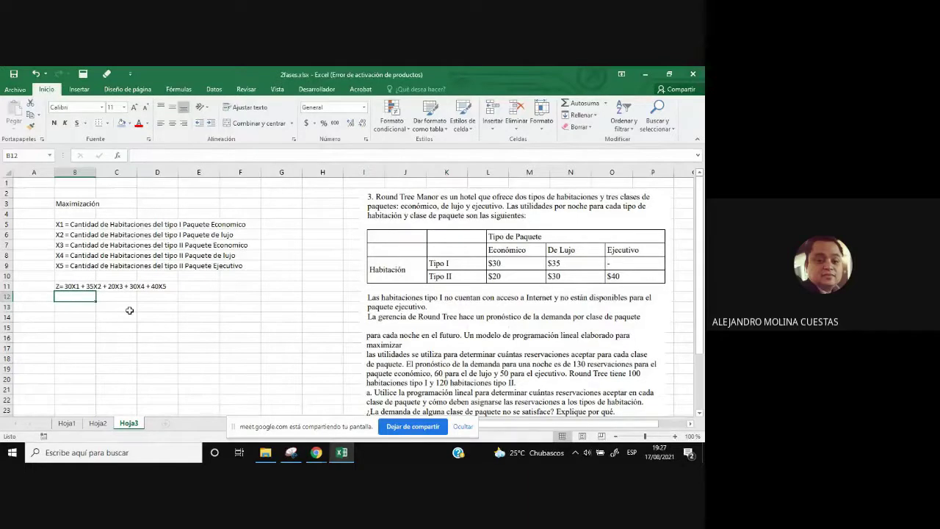
- Enter the constraints label "s.a." in cell B12, directly under the objective function
text(s)
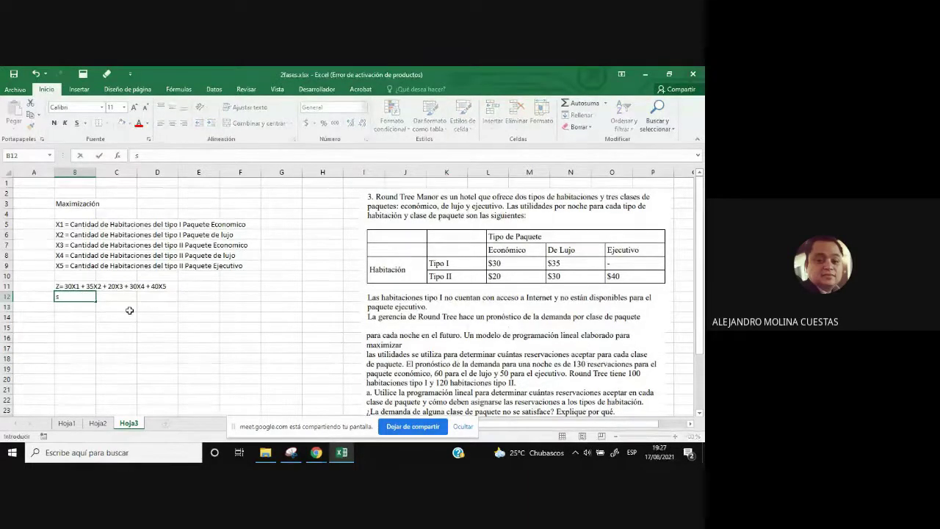
text(.a.)
key(Return)
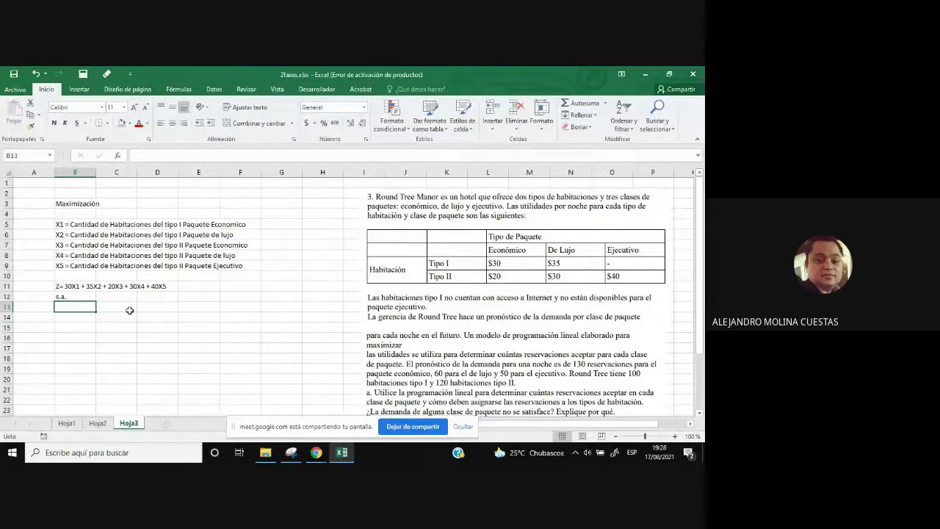
- Enter the constraint label "Pronostico Demanda Economico" in cell B13
text(pRONO)
key(BackSpace)
key(BackSpace)
key(BackSpace)
key(BackSpace)
key(BackSpace)
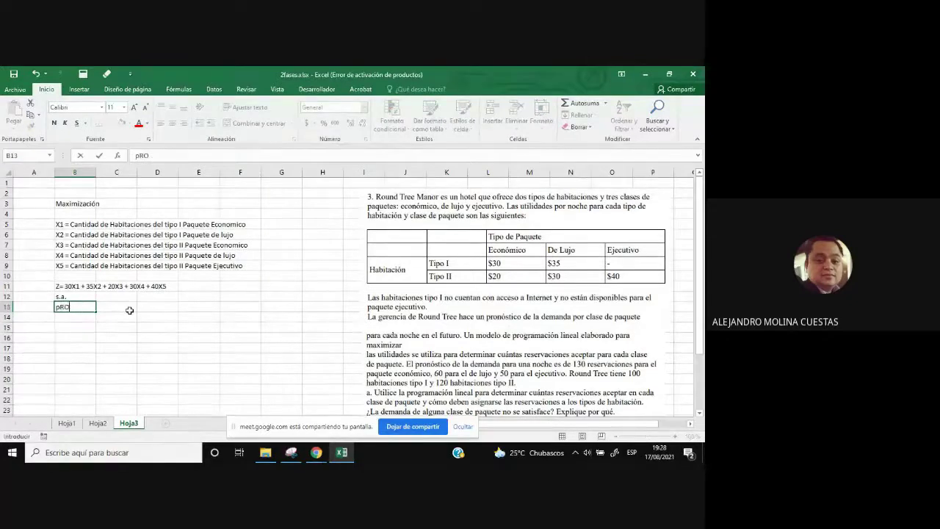
text(Pronostico Demn)
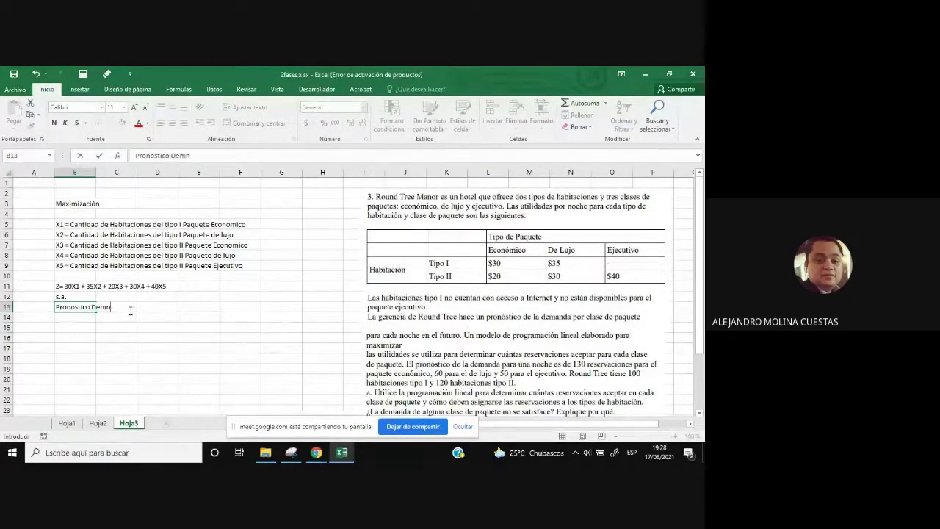
key(BackSpace)
text(anda)
text(Economico)
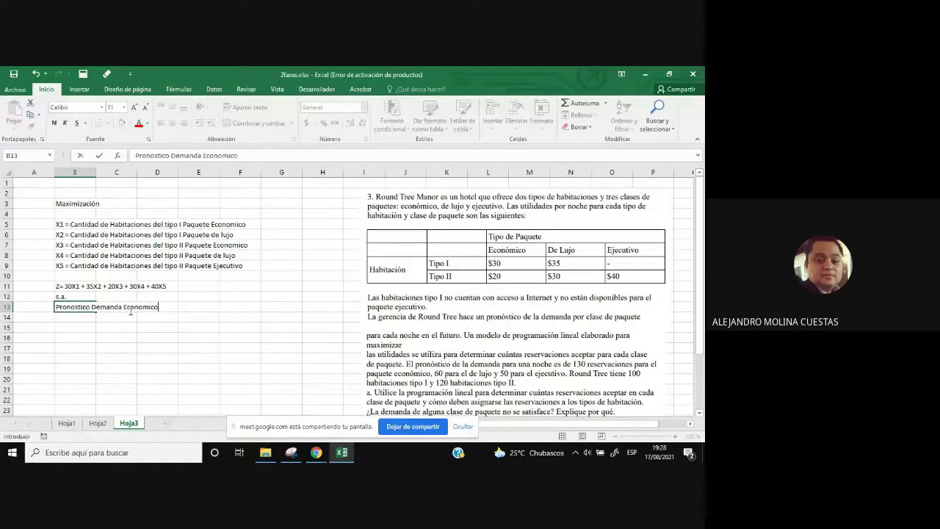
click(74, 328)
- Copy the B13 label down to B14 and B15, and change B14 to "Pronostico Demanda de Lujo"
click(75, 307)
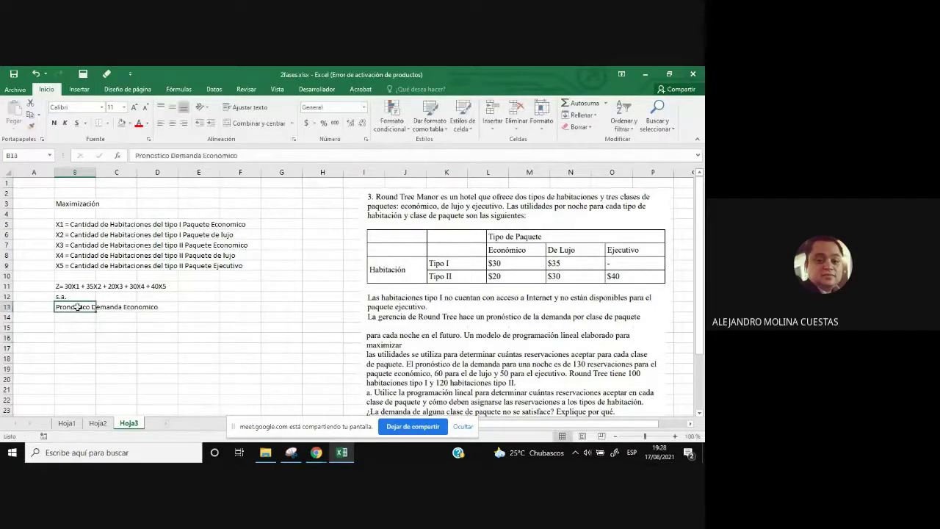
drag(96, 313, 94, 331)
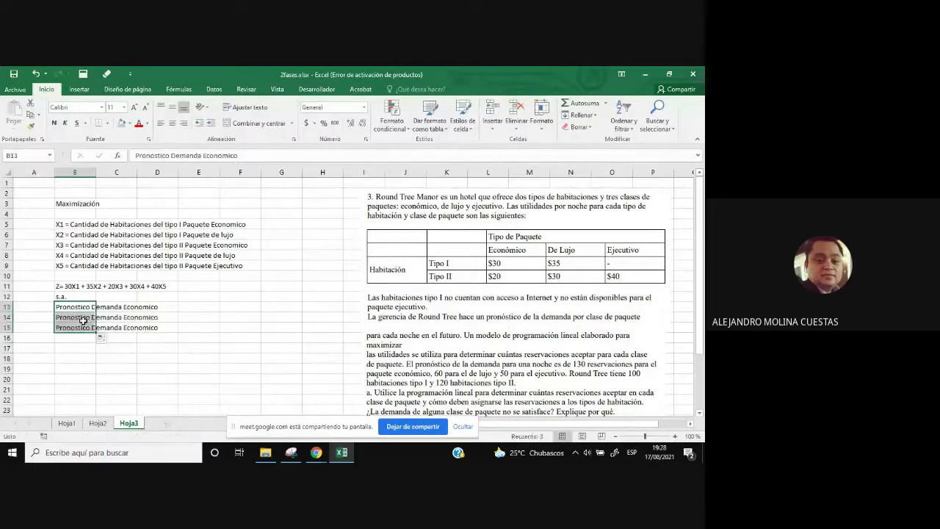
click(83, 320)
drag(204, 155, 276, 163)
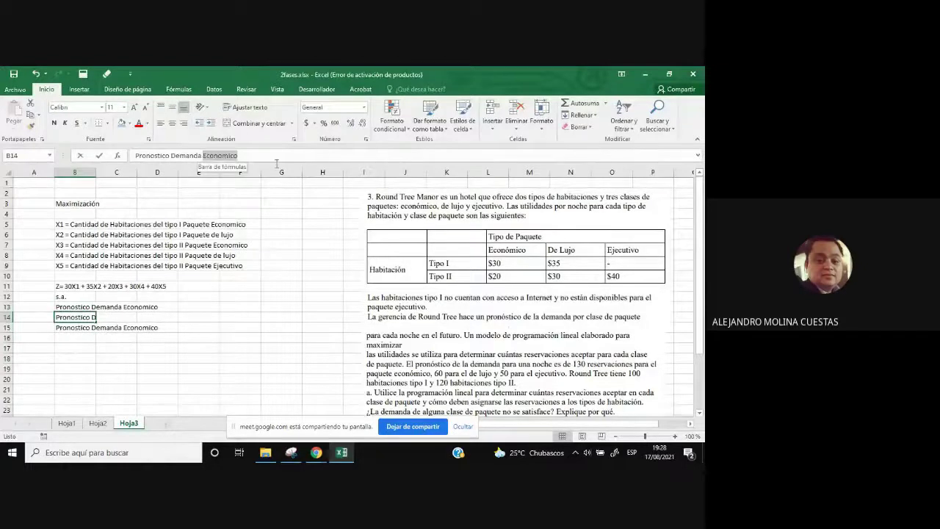
text(de)
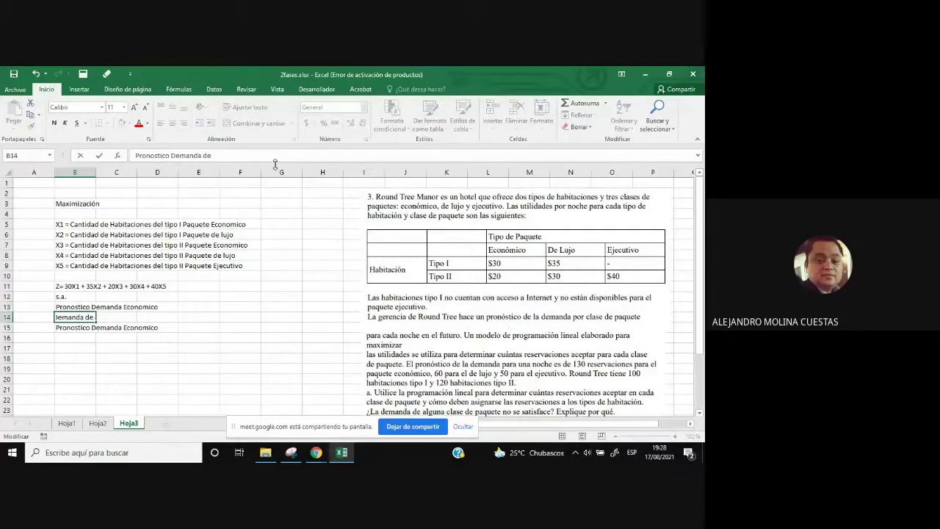
text( Lujo)
click(141, 334)
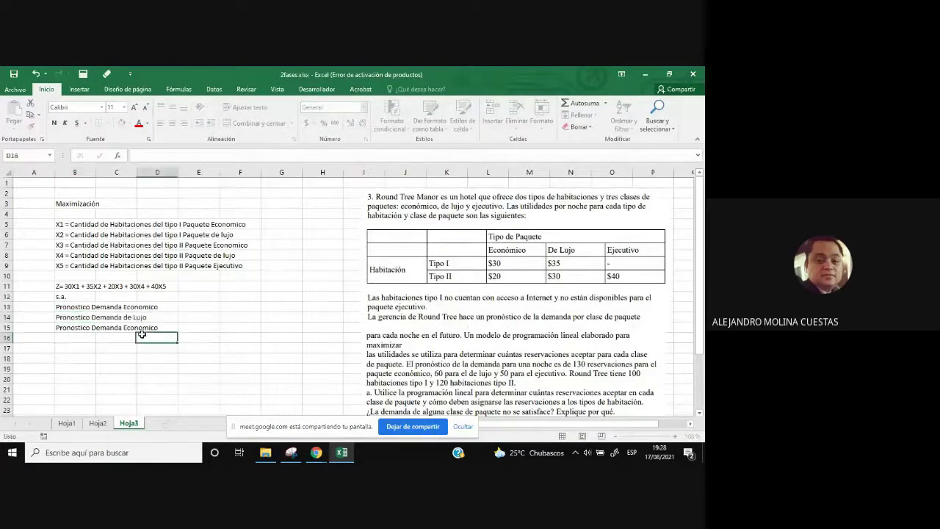
- Change the copied label in cell B15 to "Pronostico Demanda Ejecutivo"
click(81, 327)
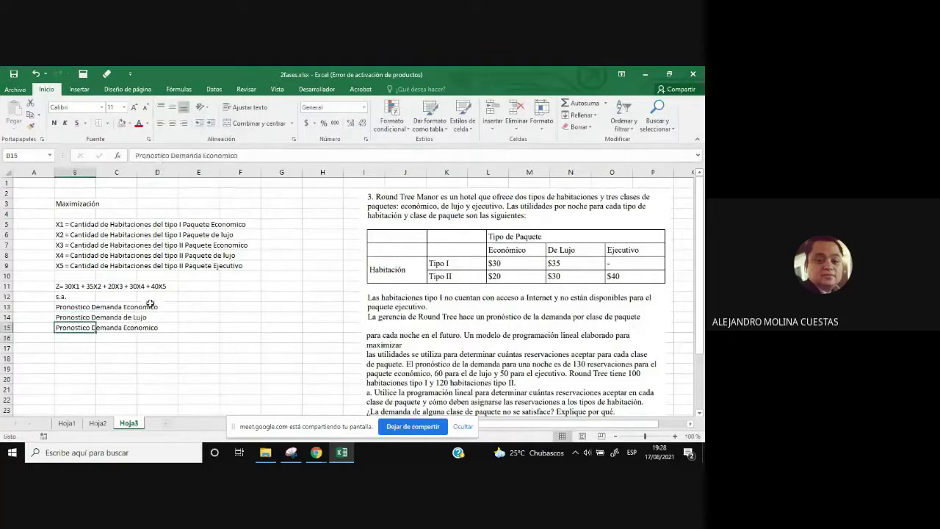
click(206, 156)
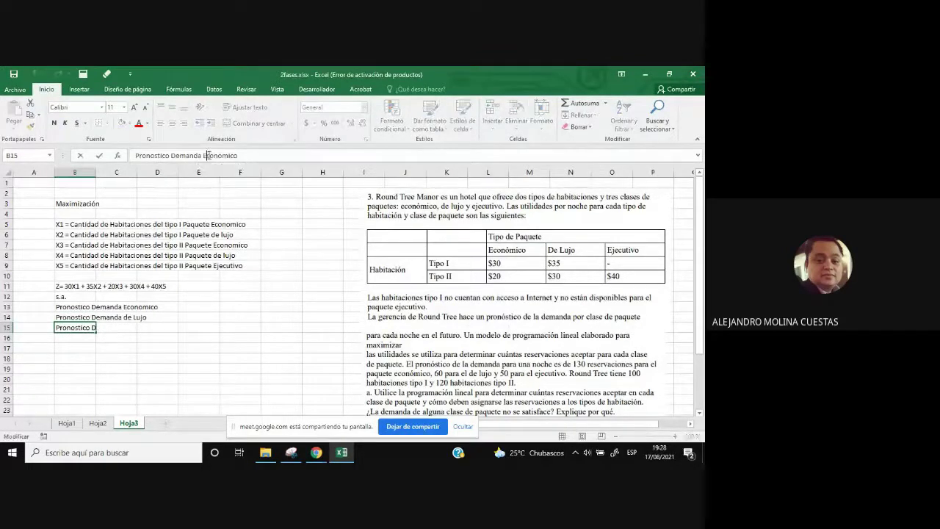
drag(208, 156, 272, 156)
text(jecutivo)
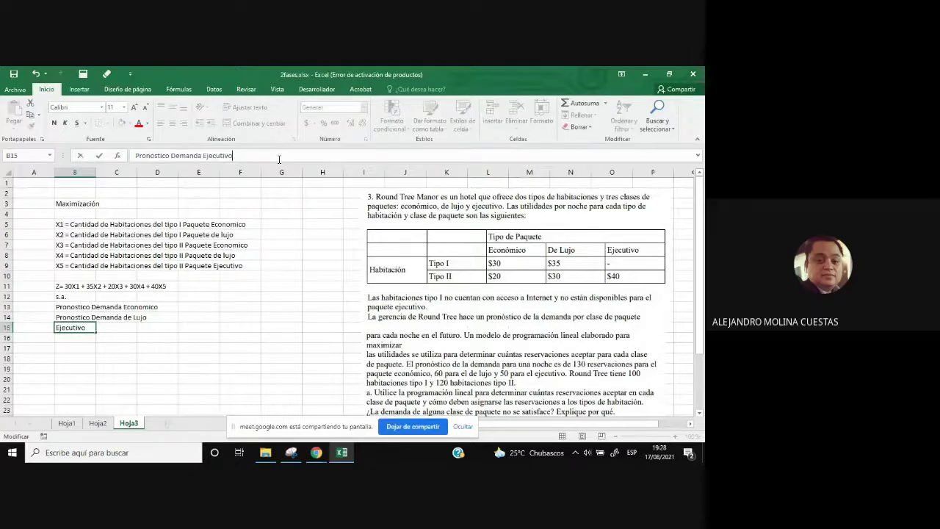
key(Return)
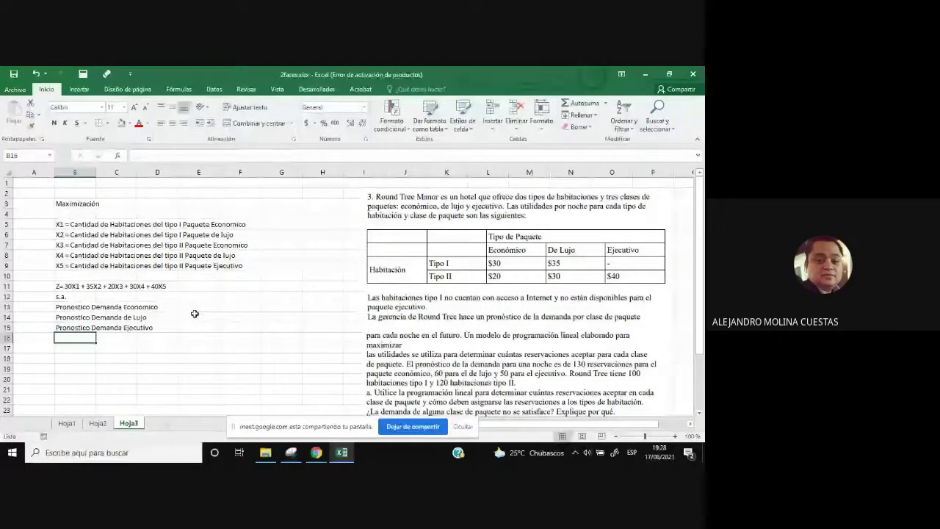
- Enter the economy demand constraint "X1 + X3 <= 130" in cell E13
key(Up)
key(Up)
key(Up)
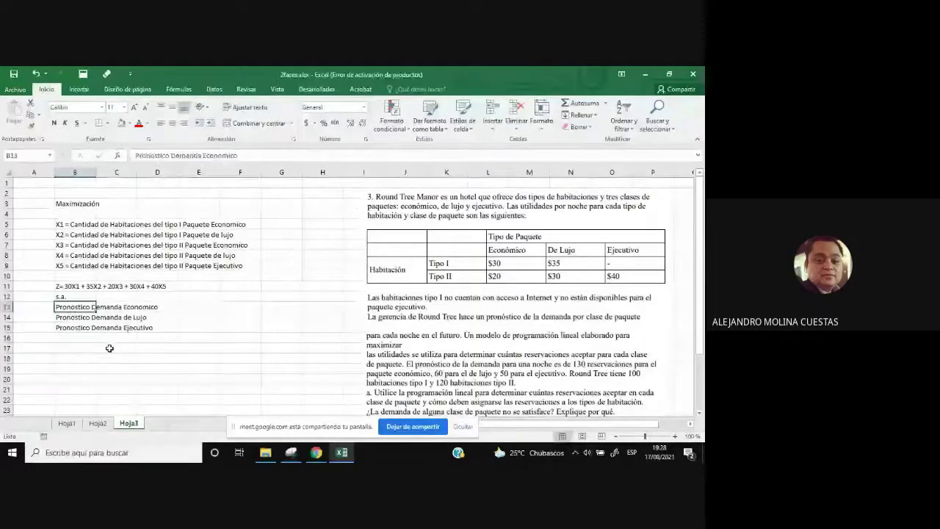
key(Right)
key(Right)
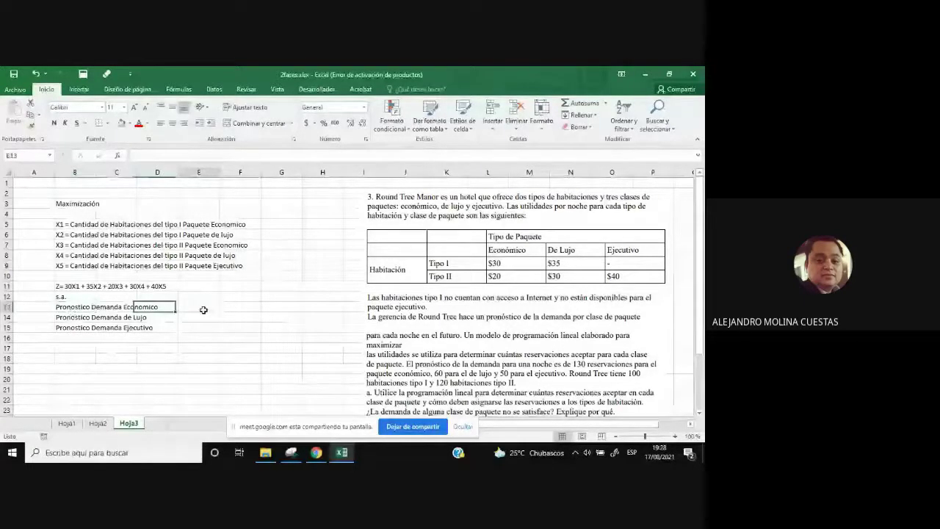
click(204, 310)
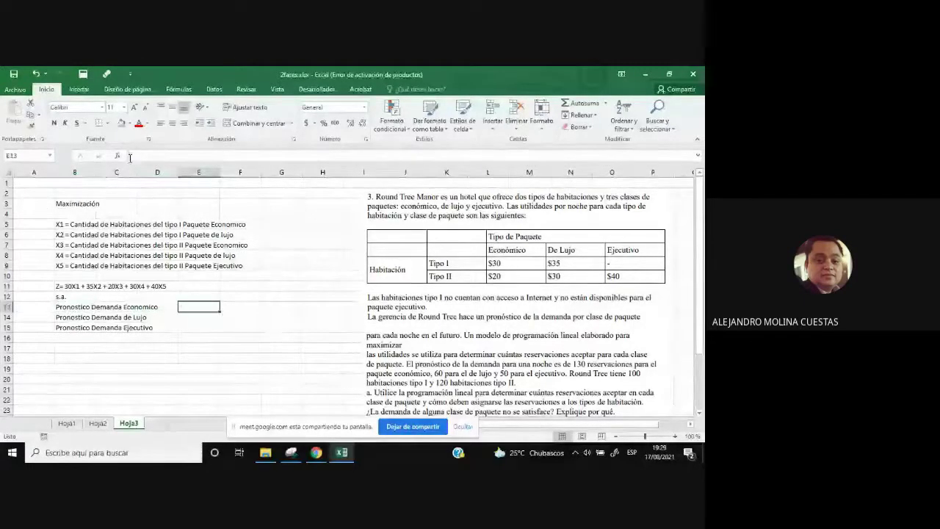
click(130, 156)
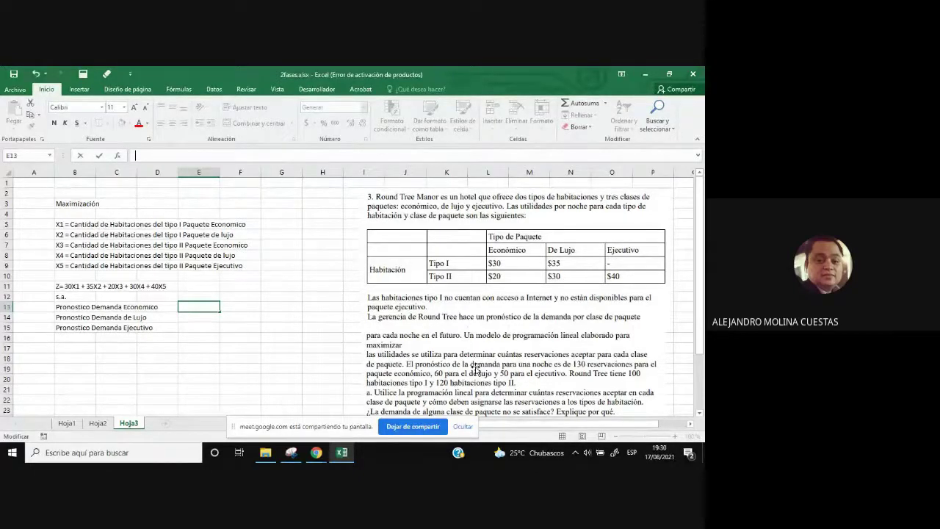
text(X1 +)
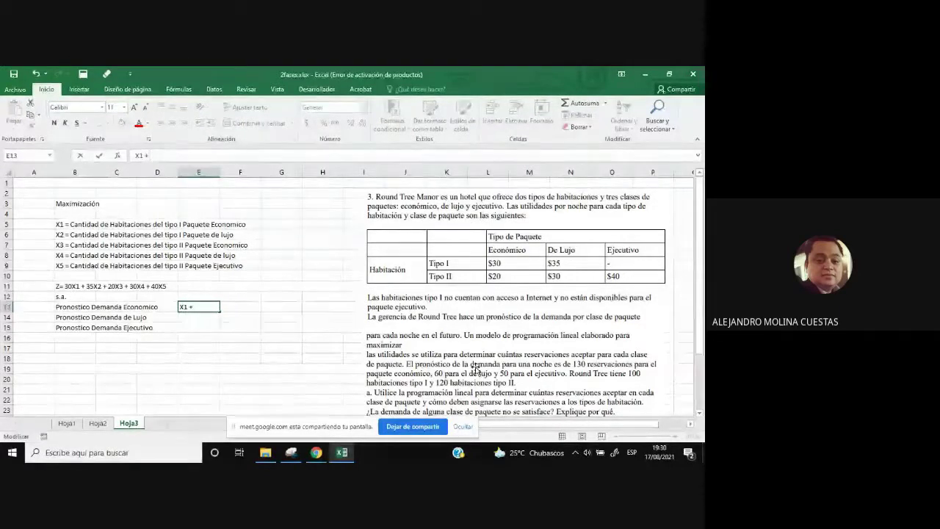
text( X3)
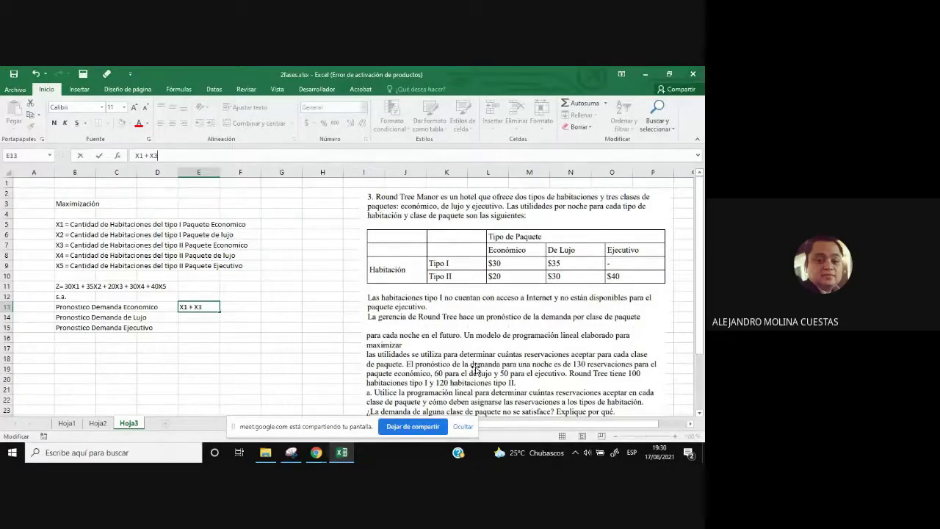
text(<)
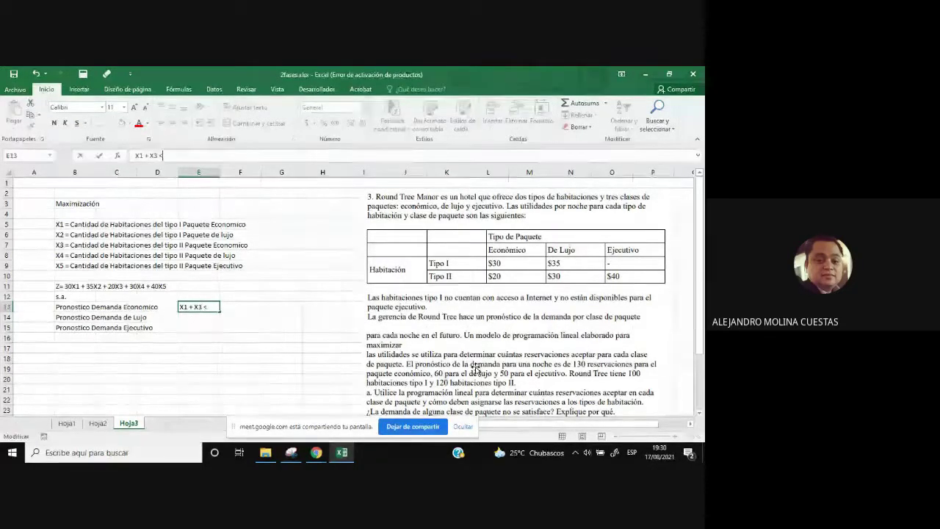
text(=)
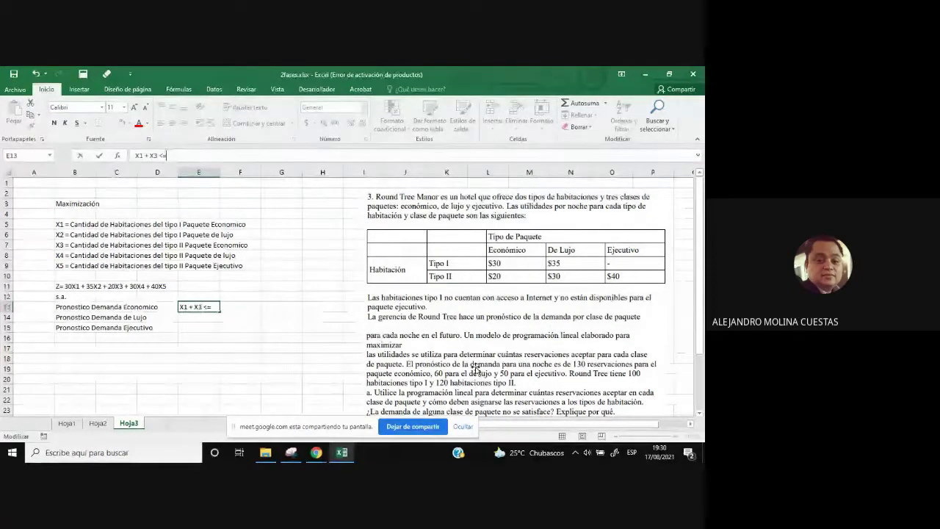
text( 130)
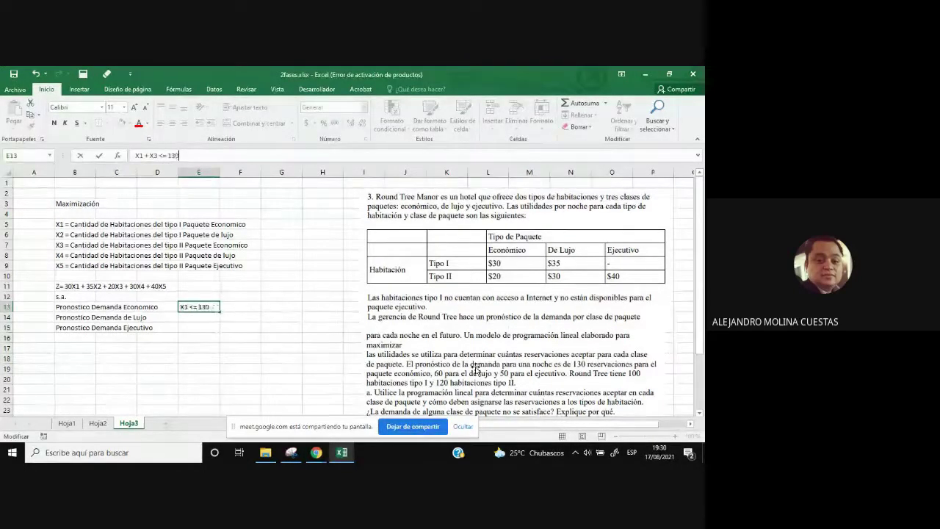
key(Return)
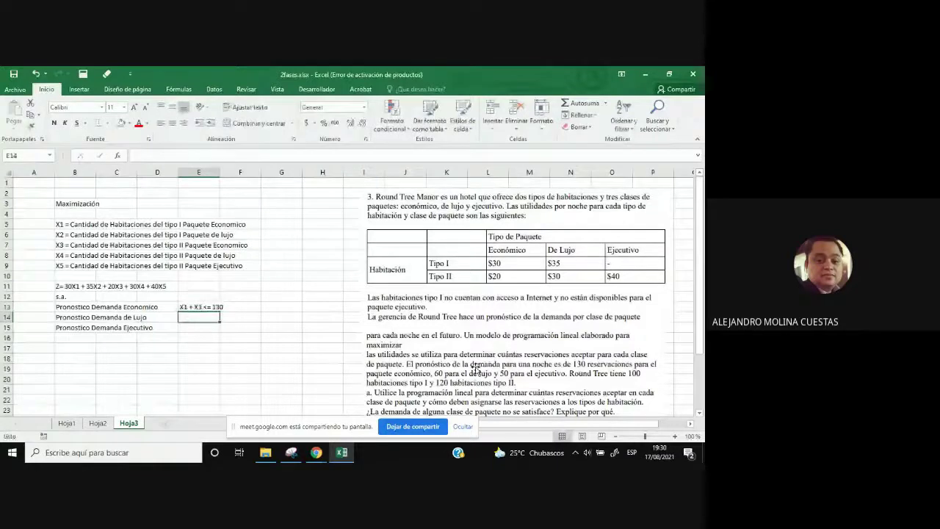
- Copy the economy demand constraint from E13 down to E14 and edit it to "X2 + X4 <= 60"
click(195, 304)
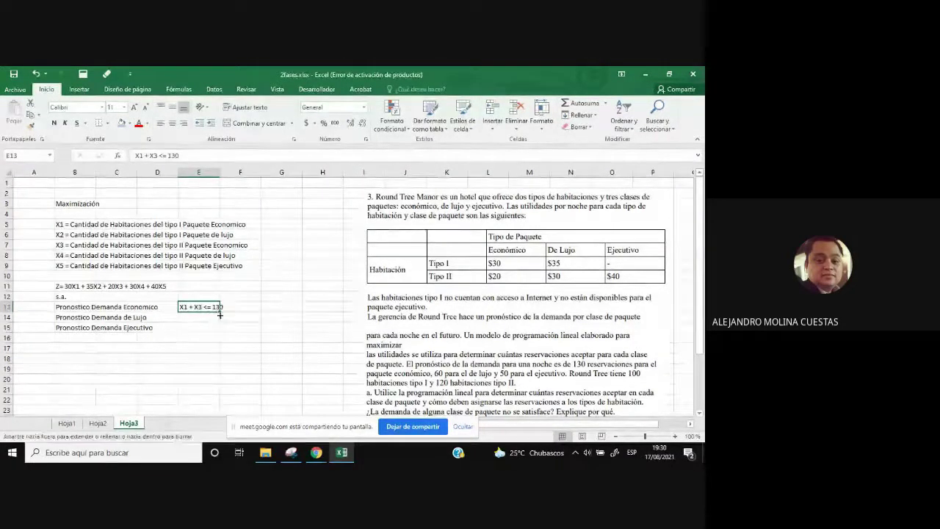
drag(220, 315, 220, 325)
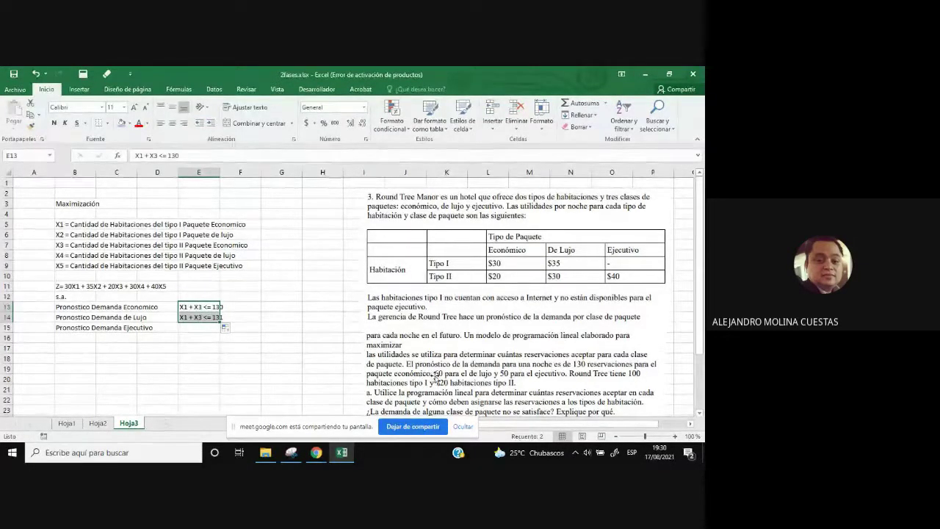
click(197, 316)
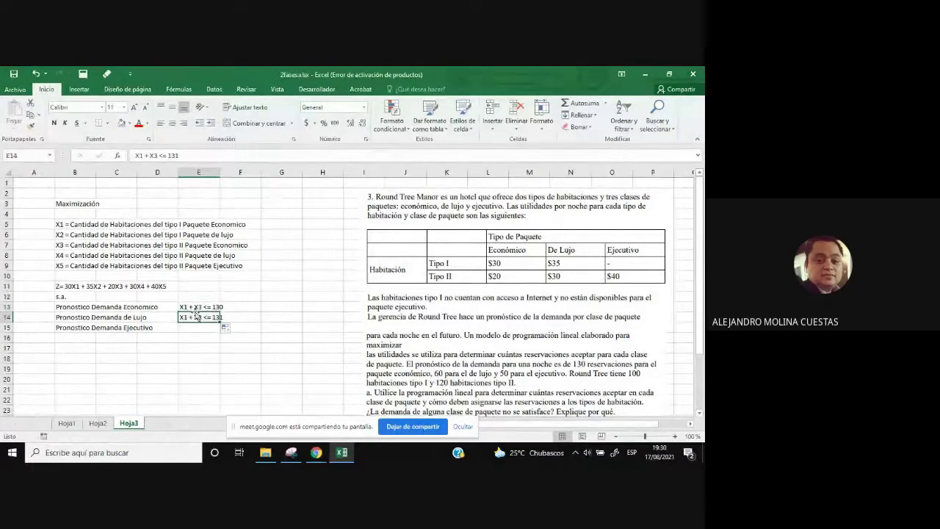
double_click(140, 156)
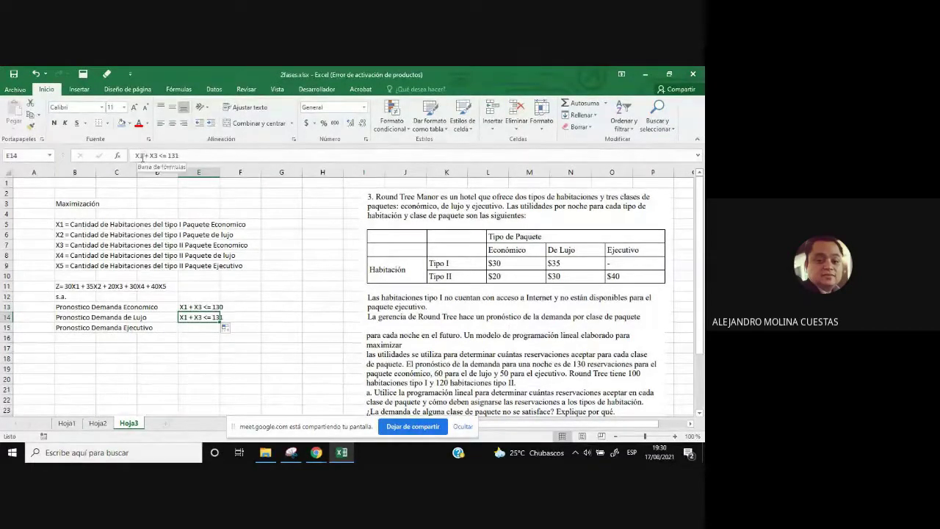
text(X2)
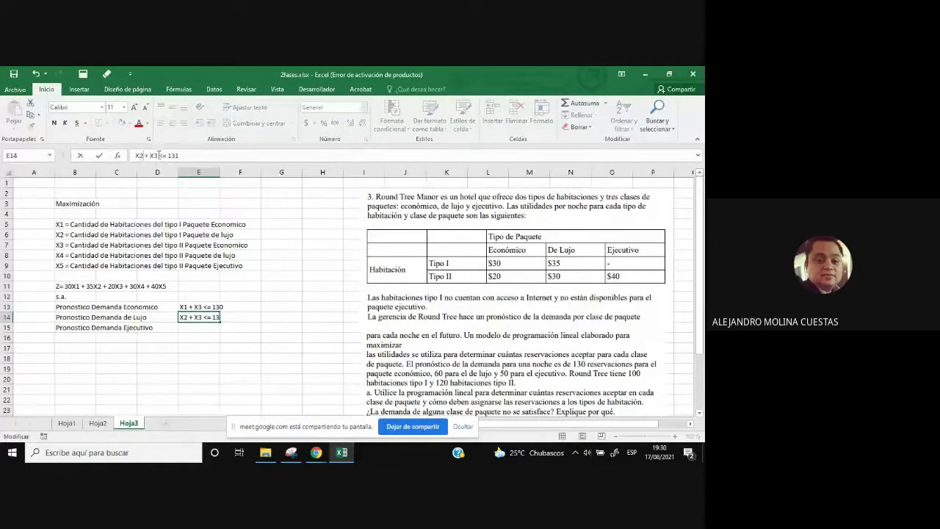
double_click(156, 155)
text(X4)
double_click(187, 156)
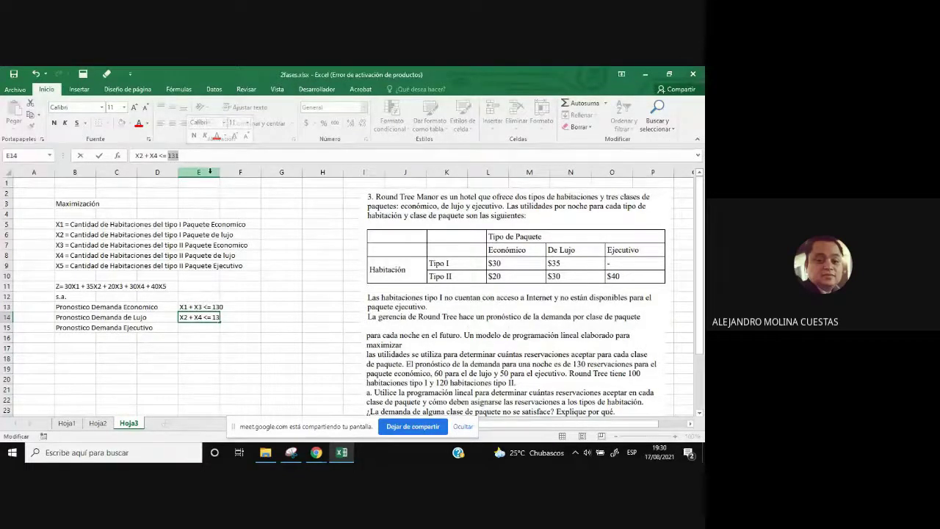
text(60)
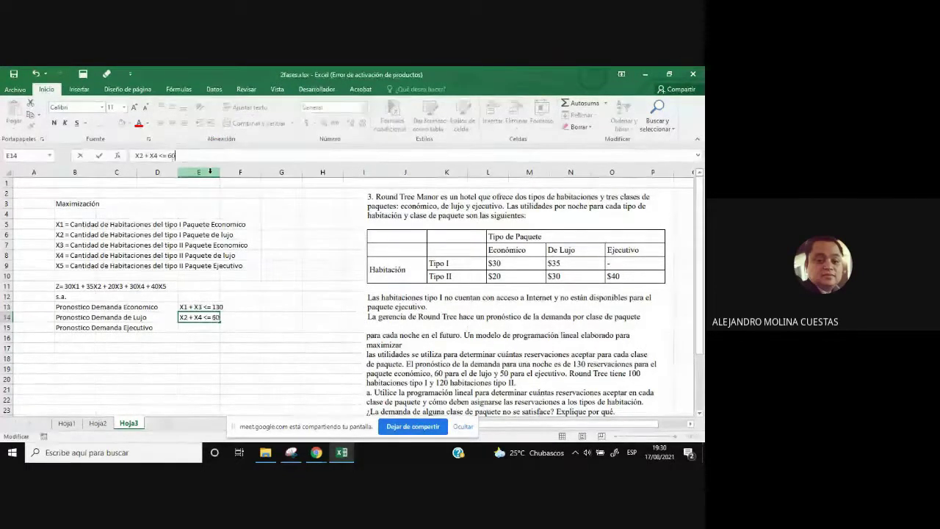
key(Return)
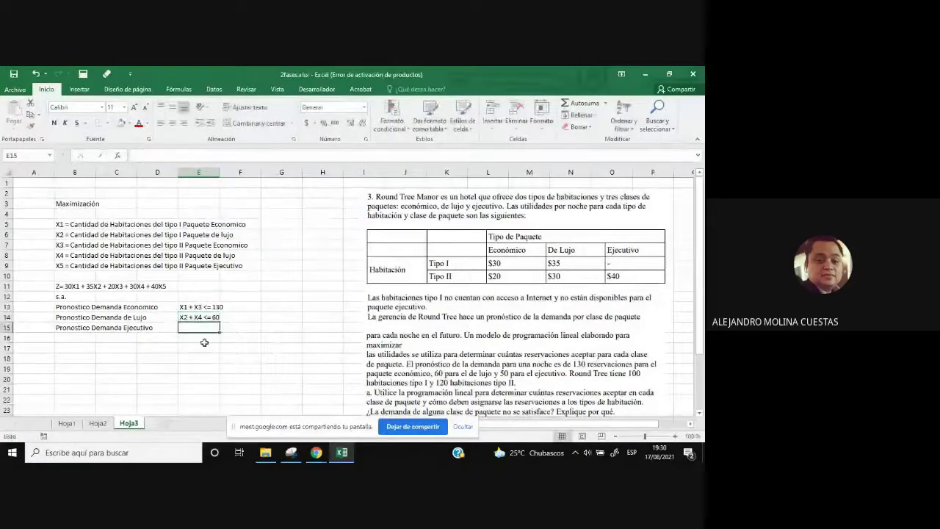
- Copy the luxury demand constraint from E14 down to E15 and edit it to "X5 <= 50"
click(189, 318)
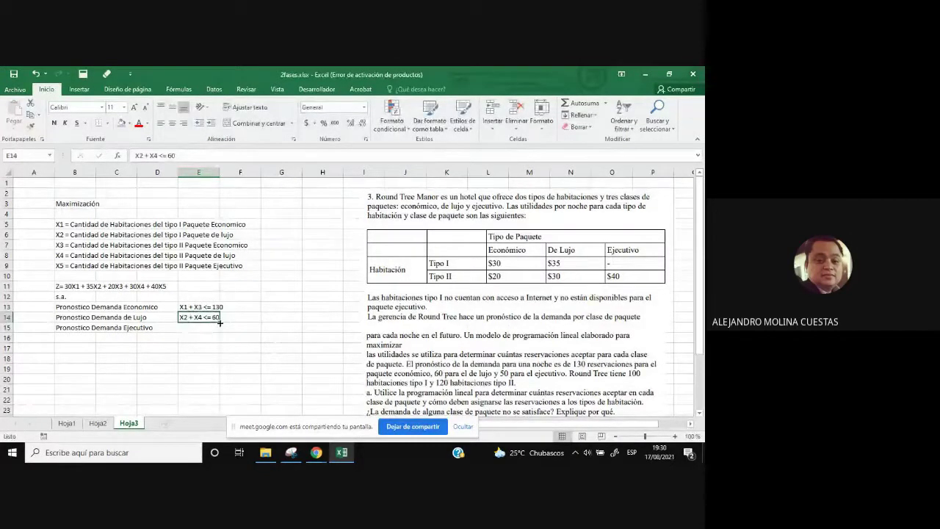
mouse_move(220, 322)
mouse_down()
mouse_move(231, 345)
mouse_move(220, 335)
mouse_up()
click(213, 328)
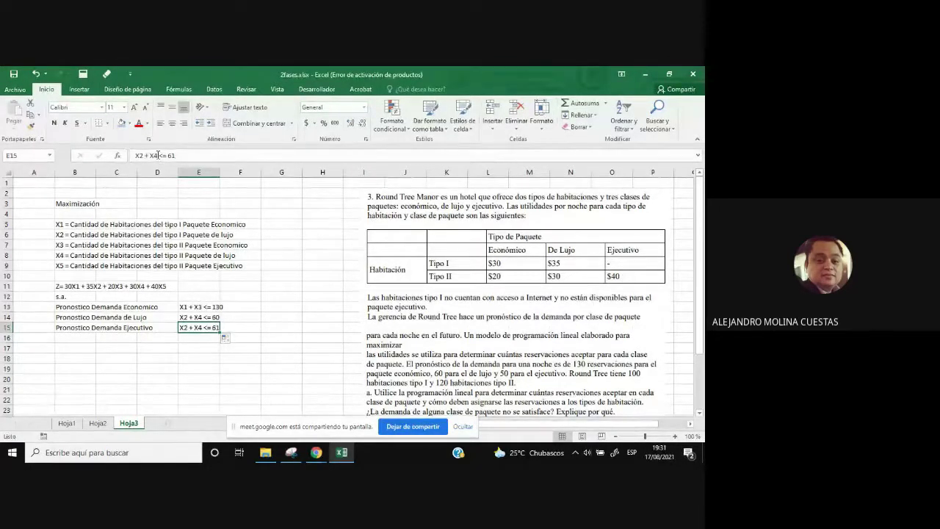
drag(157, 155, 140, 156)
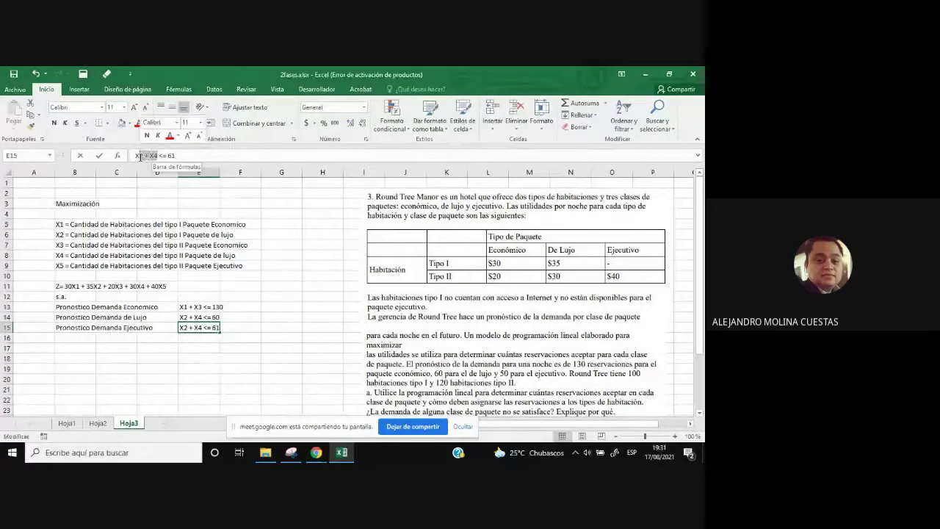
text(5)
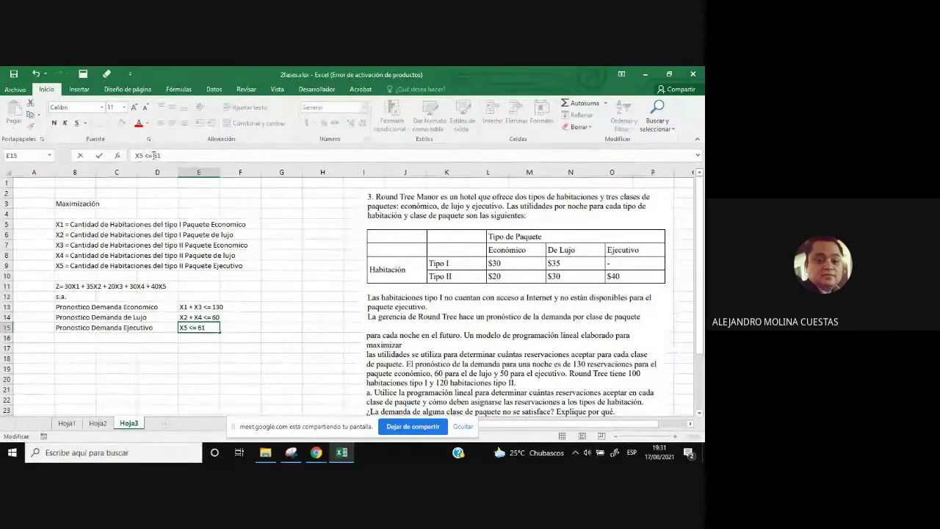
drag(152, 155, 177, 161)
key(BackSpace)
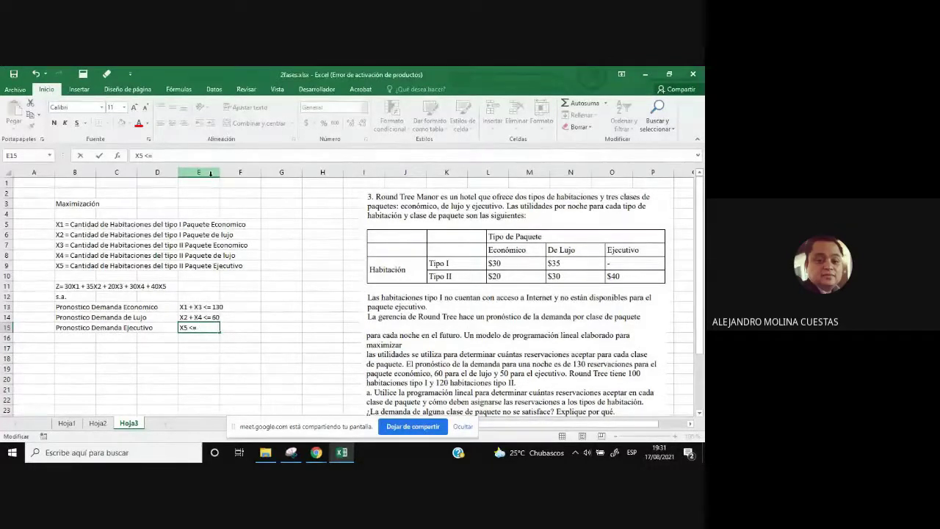
text(50)
key(Return)
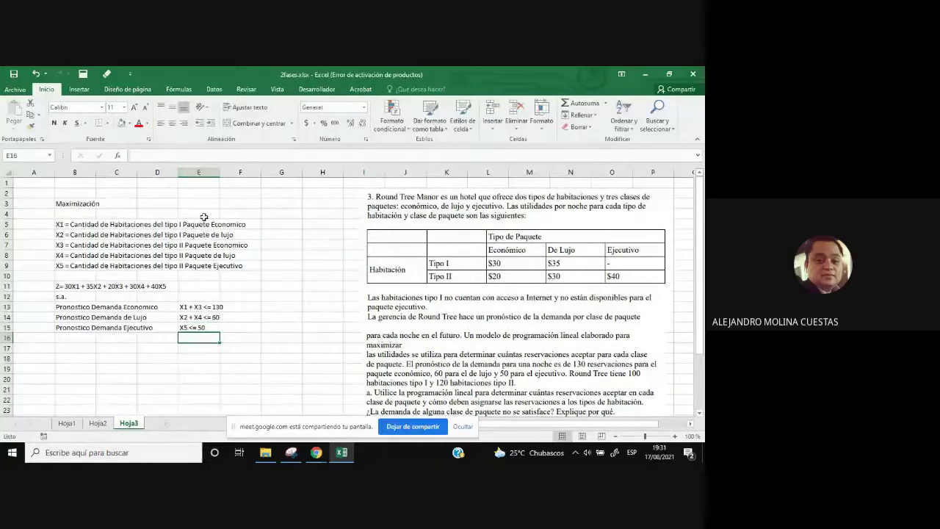
- Move the image with the rest of the problem statement up, closer beneath the package profit table
click(274, 325)
click(78, 336)
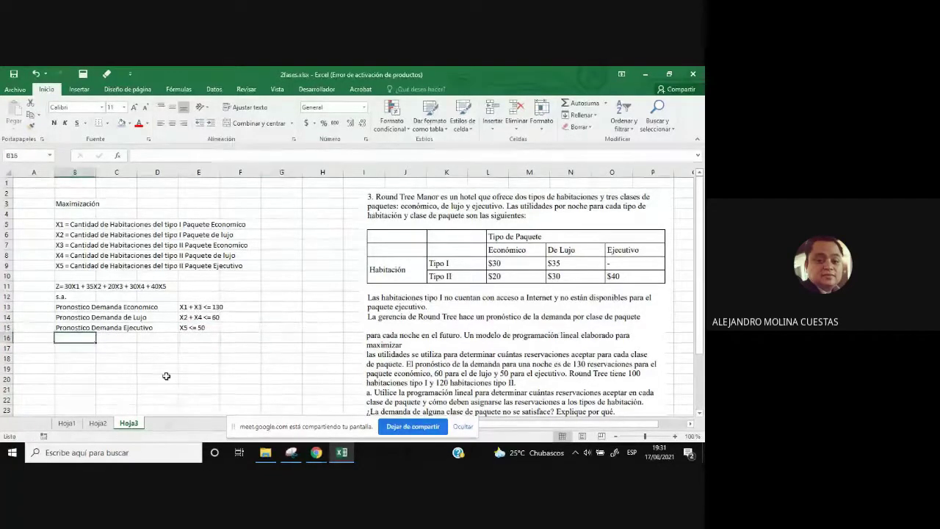
drag(507, 385, 508, 343)
click(294, 357)
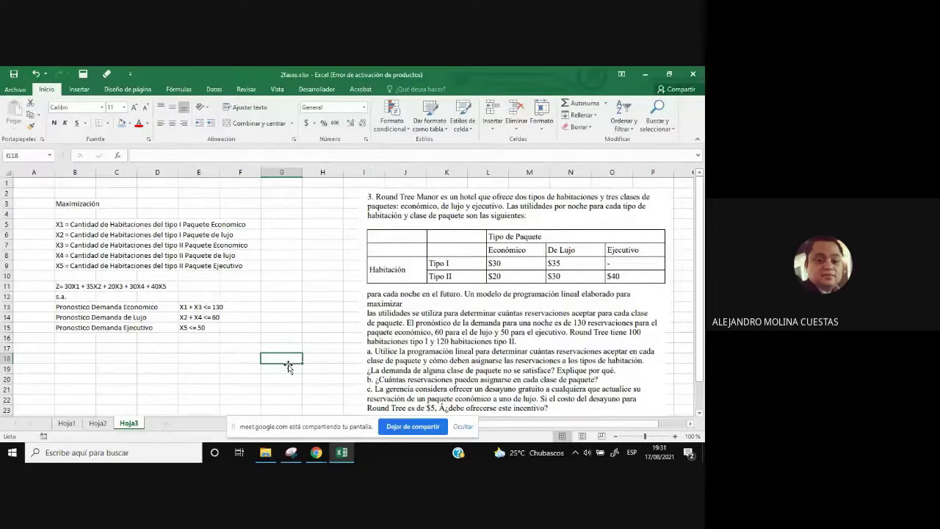
- Enter the label "Cantidad de Habitaciones" in cells B16 and B17 below the demand labels
click(66, 337)
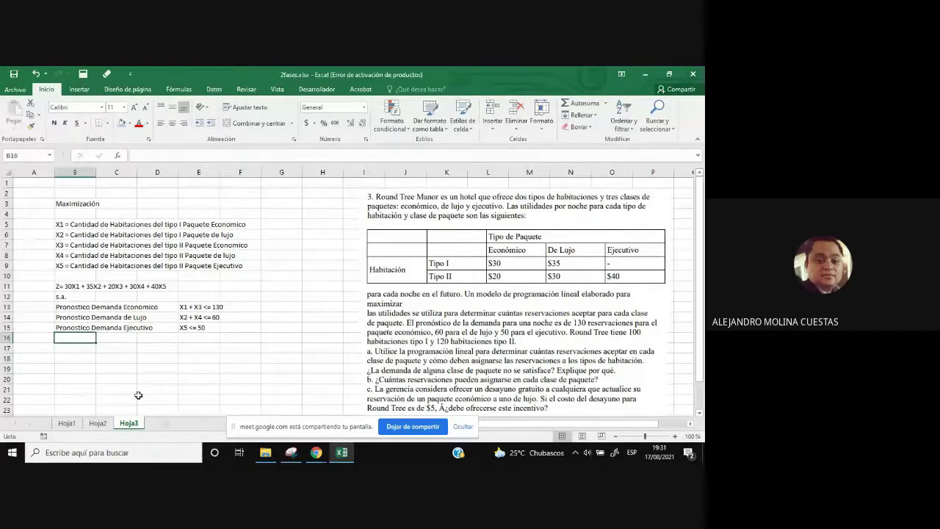
text(cANTIDA)
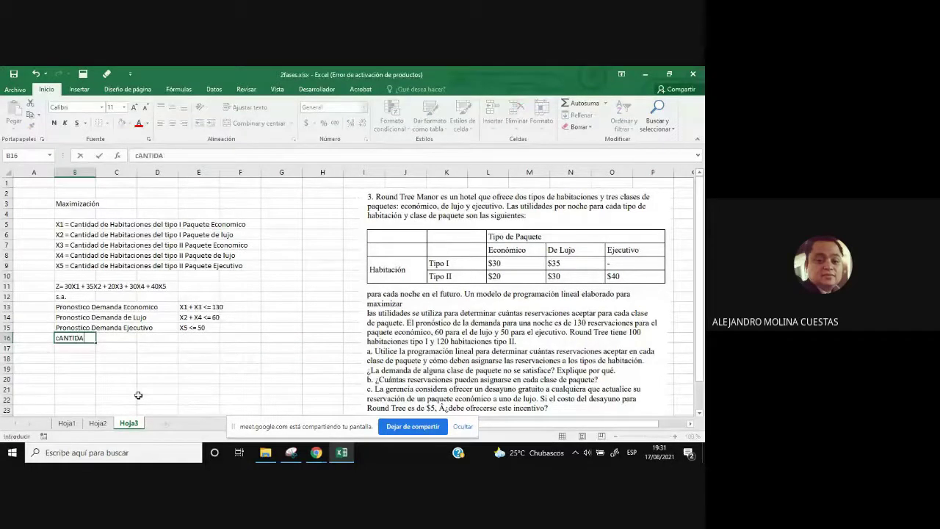
text(ntidad de Habitaciones)
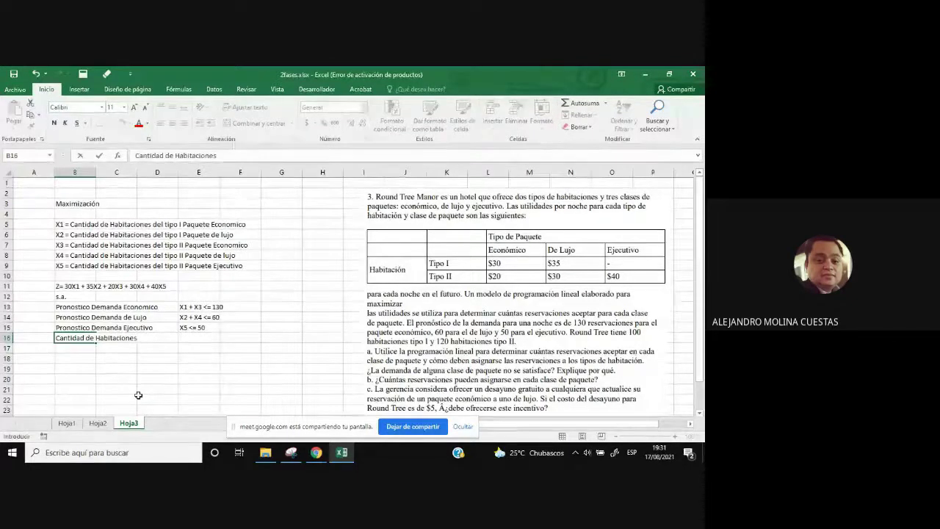
key(Return)
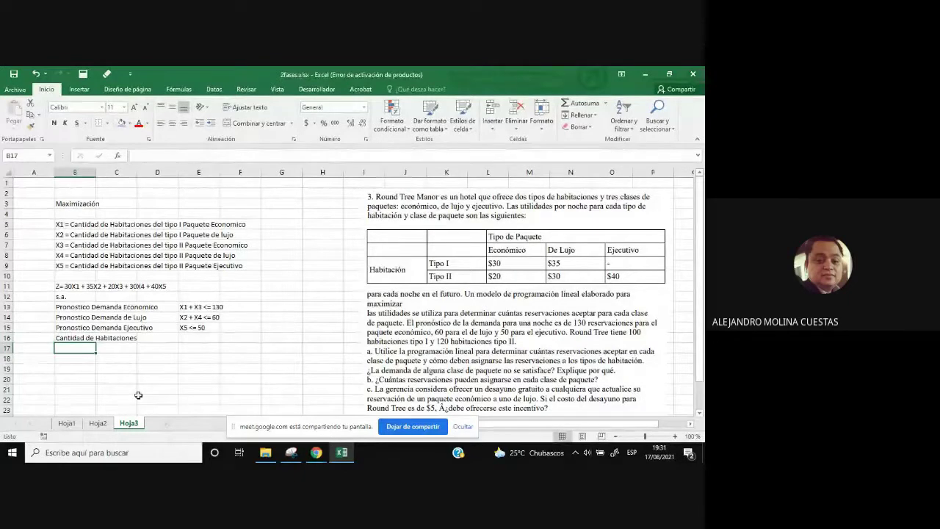
text(Cantida)
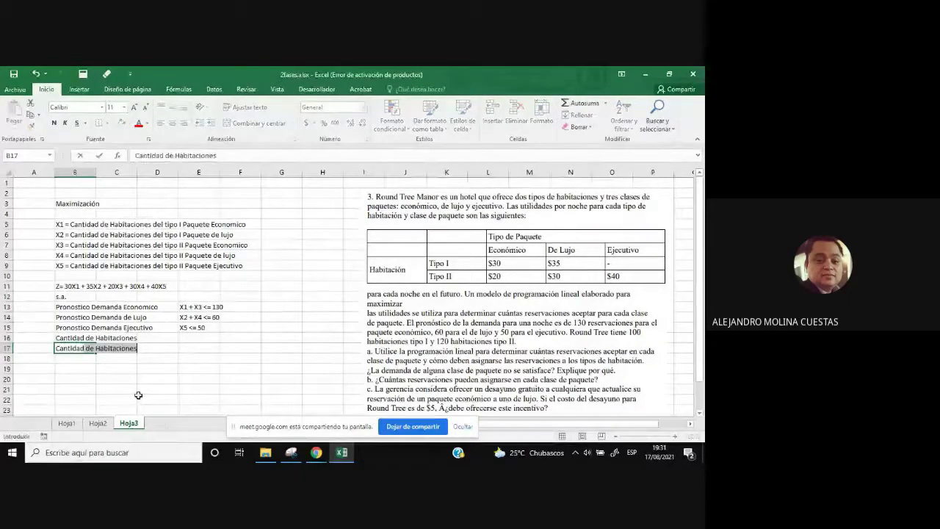
text(d de Habita)
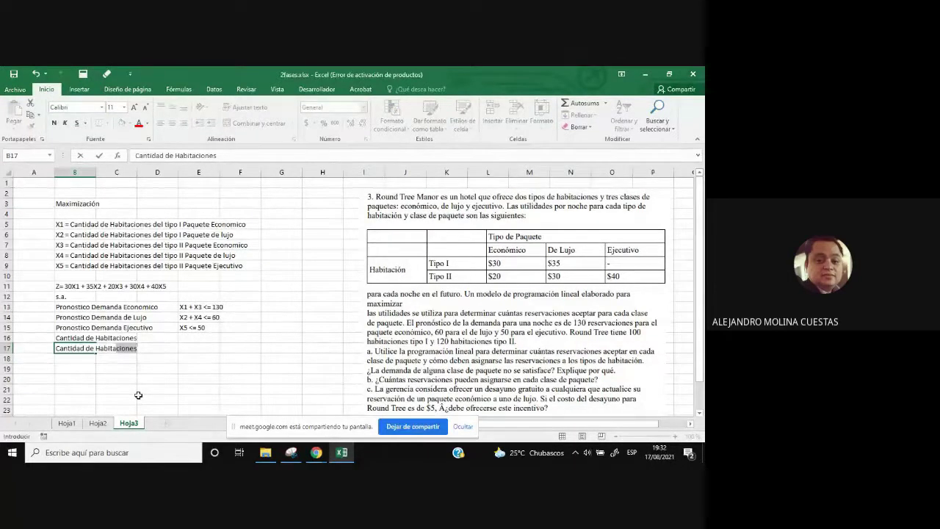
key(Return)
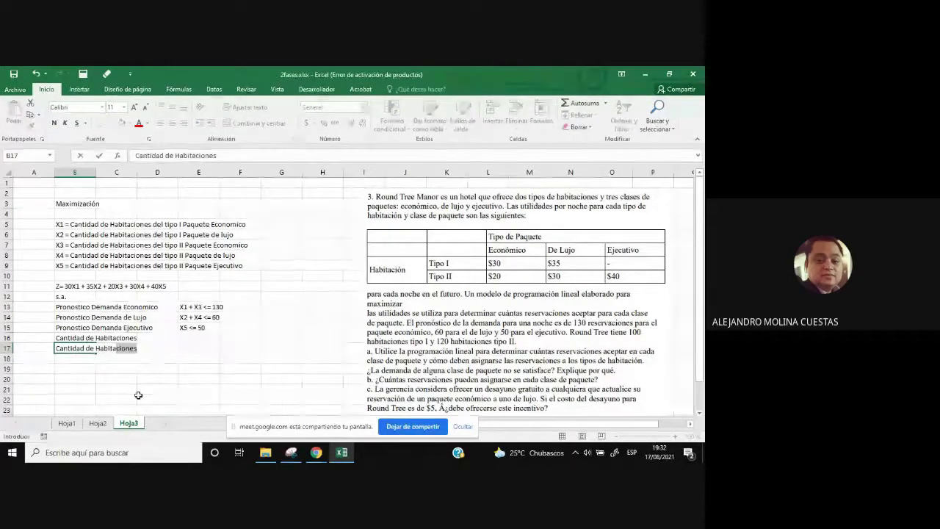
- Extend the label in B16 to "Cantidad de Habitaciones Tipo I" and the one in B17 to "Cantidad de Habitaciones Tipo II"
click(71, 338)
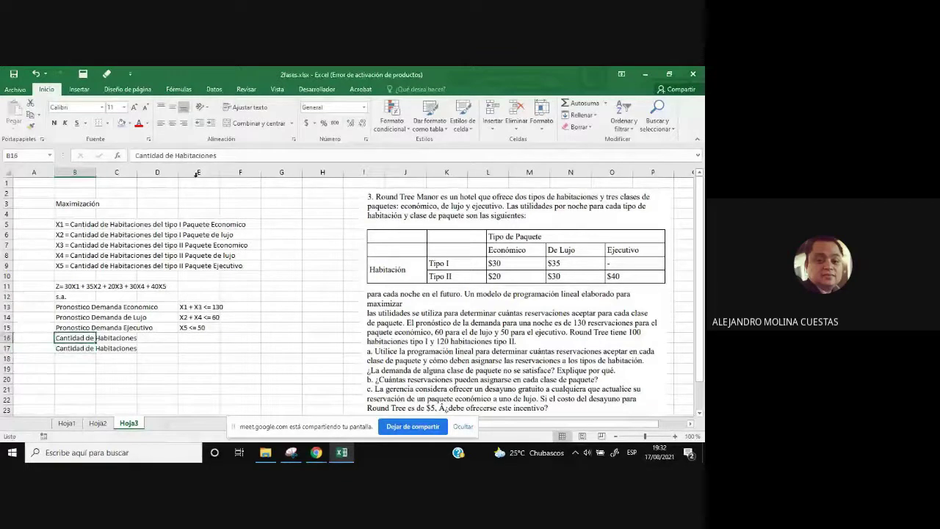
click(225, 155)
text(Ti)
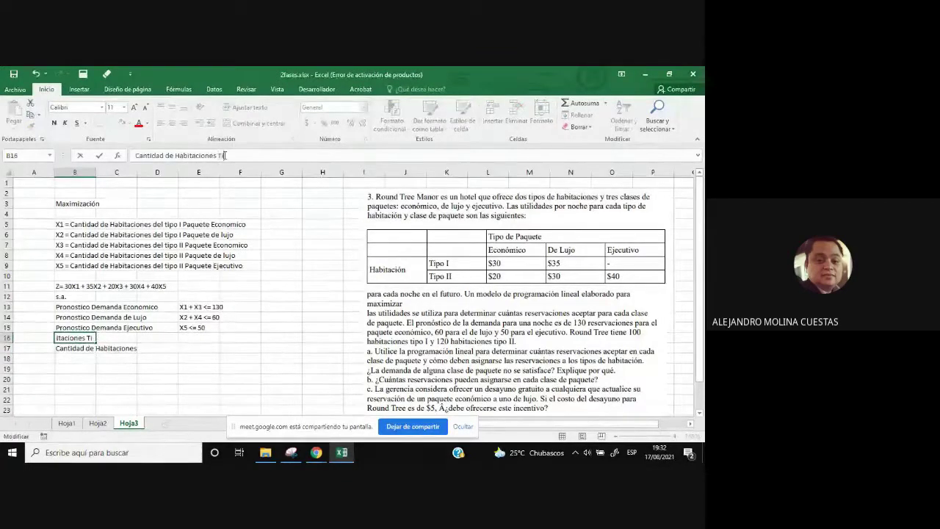
text(po I)
key(Return)
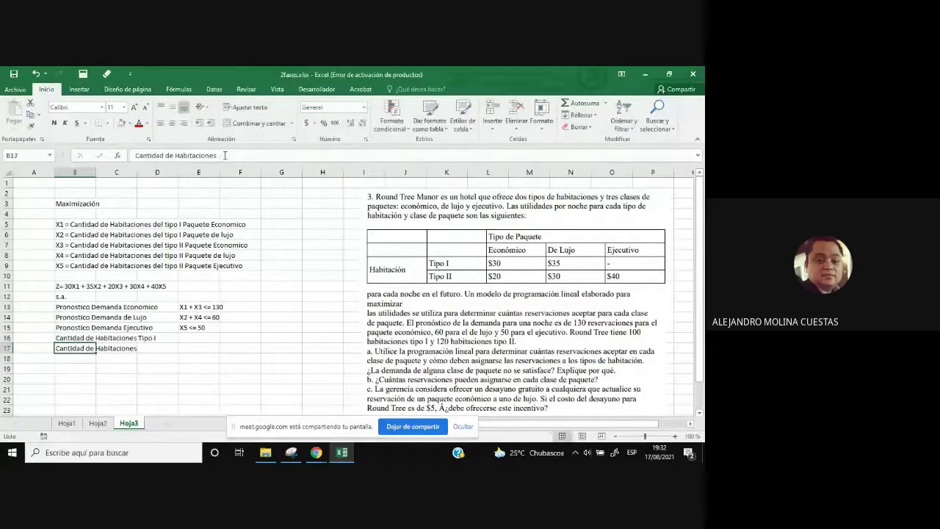
click(223, 153)
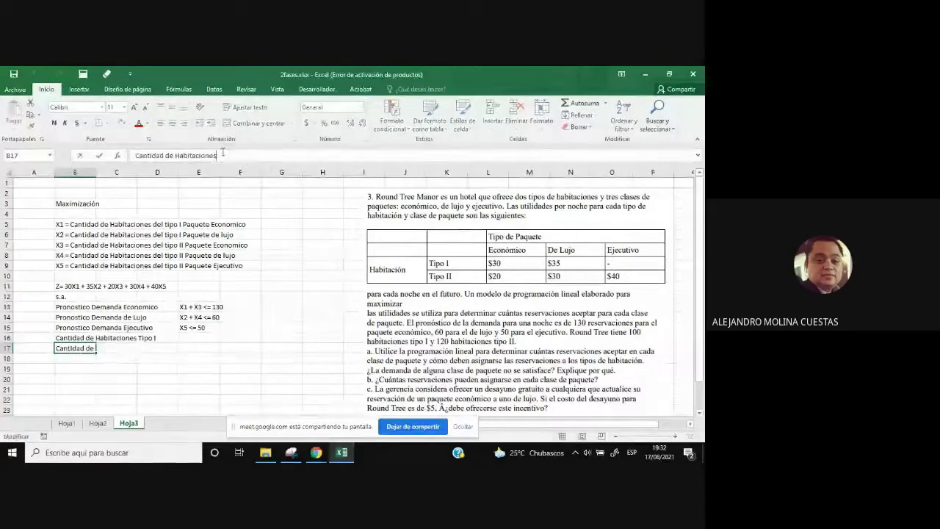
text(Tipo II)
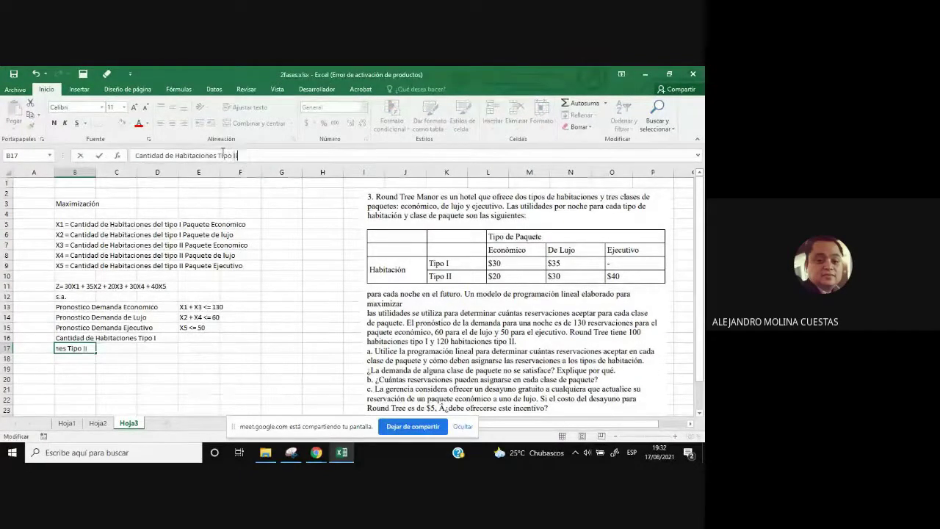
key(Return)
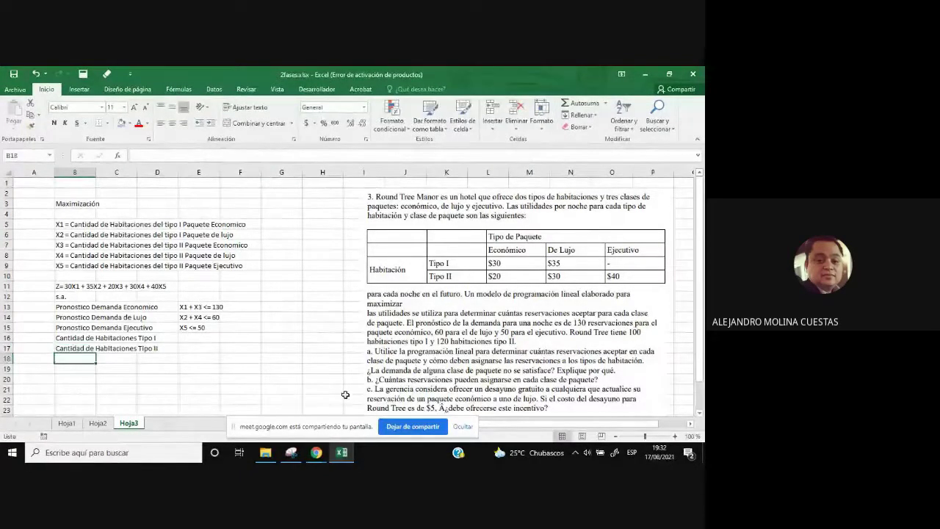
- Enter the type I room capacity constraint "X1 + X2 = 100" in cell E16
click(199, 338)
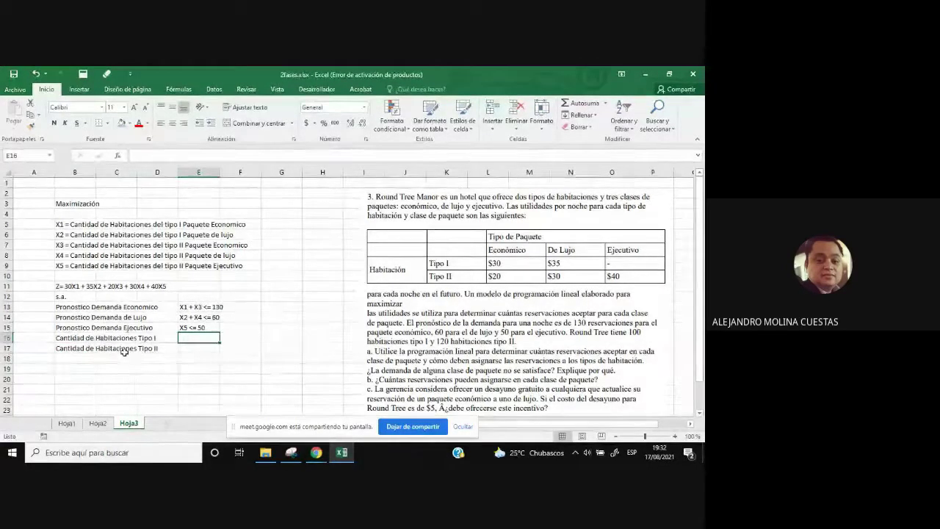
click(68, 337)
click(81, 347)
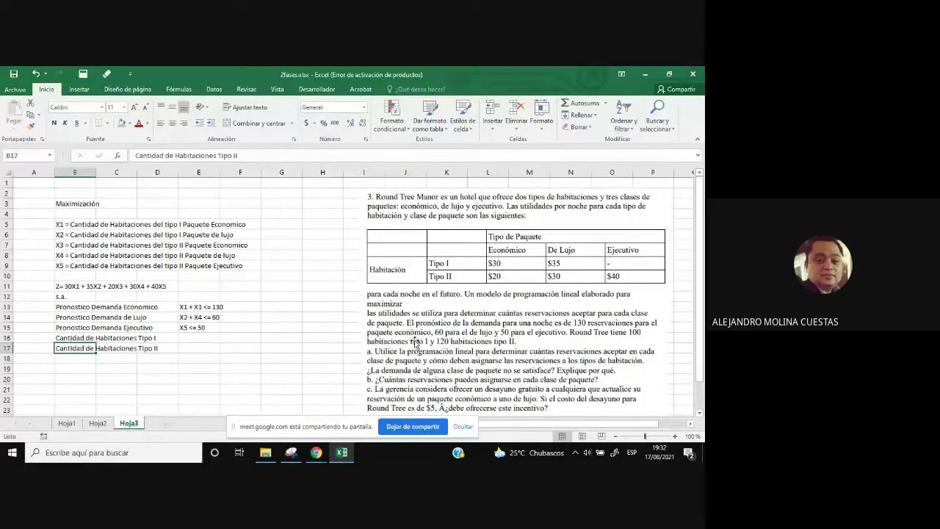
click(211, 338)
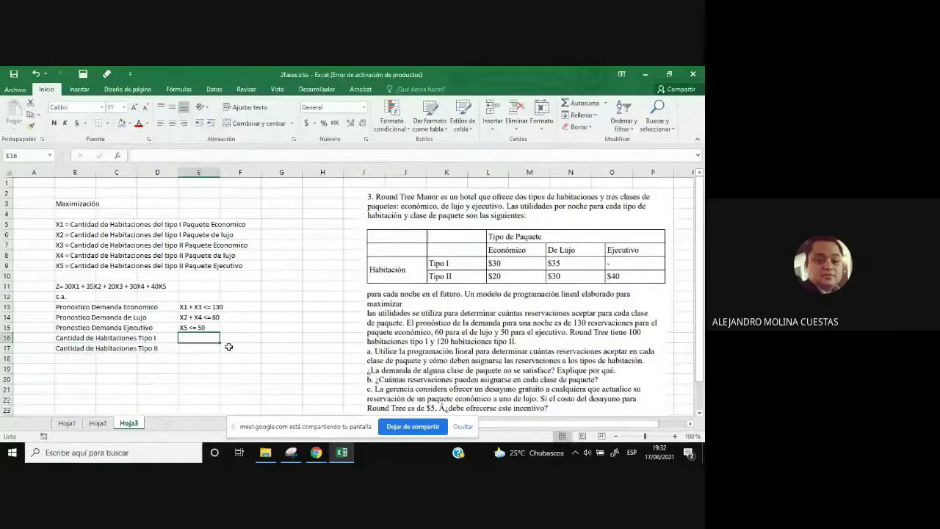
text(X1)
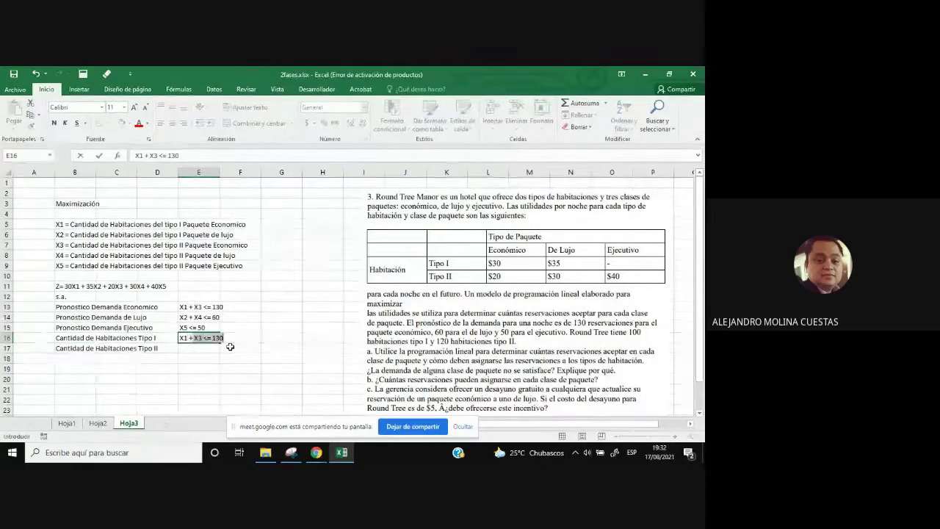
text( + X2)
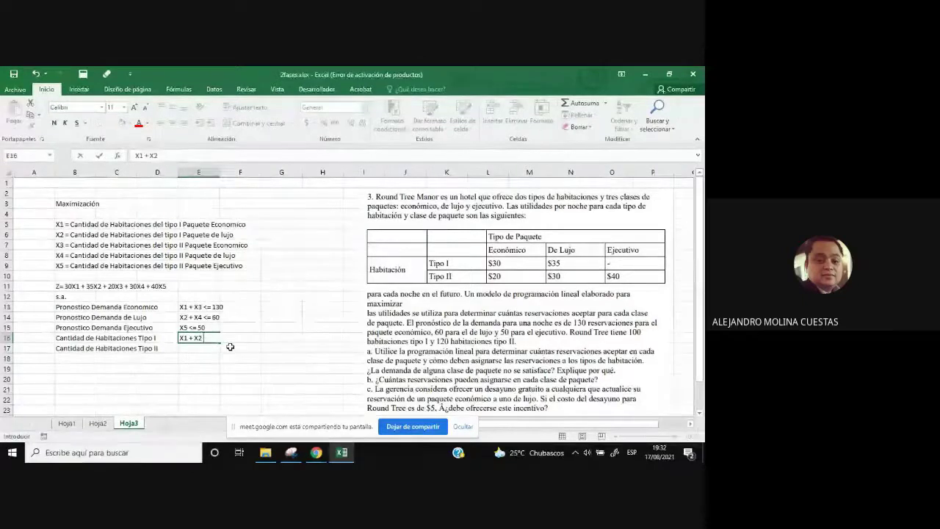
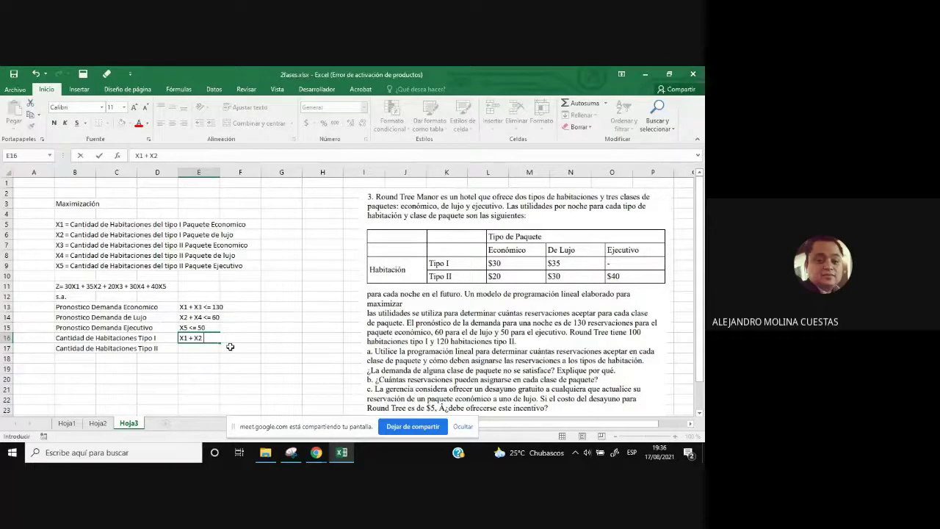
text(= 100)
key(Return)
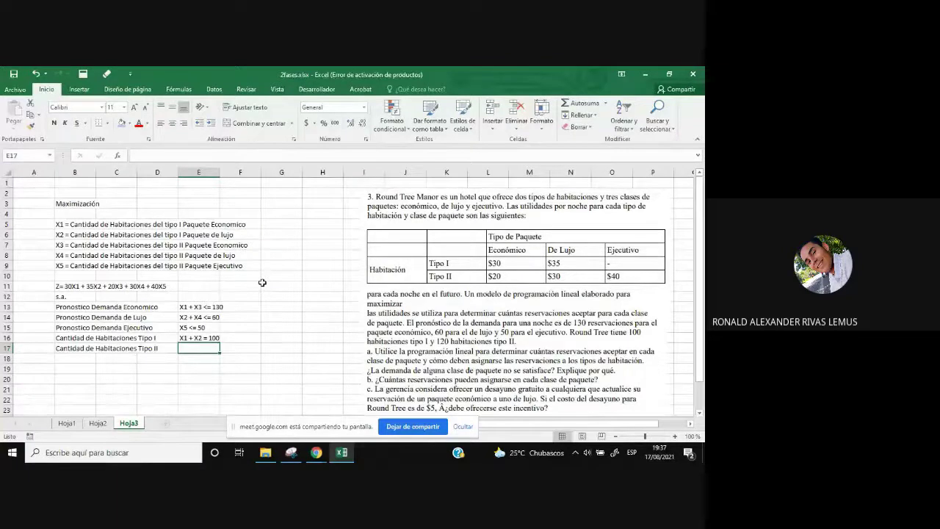
- Enter the type II room capacity constraint "X3 + X4 + X5 = 120" in cell E17
text(X3)
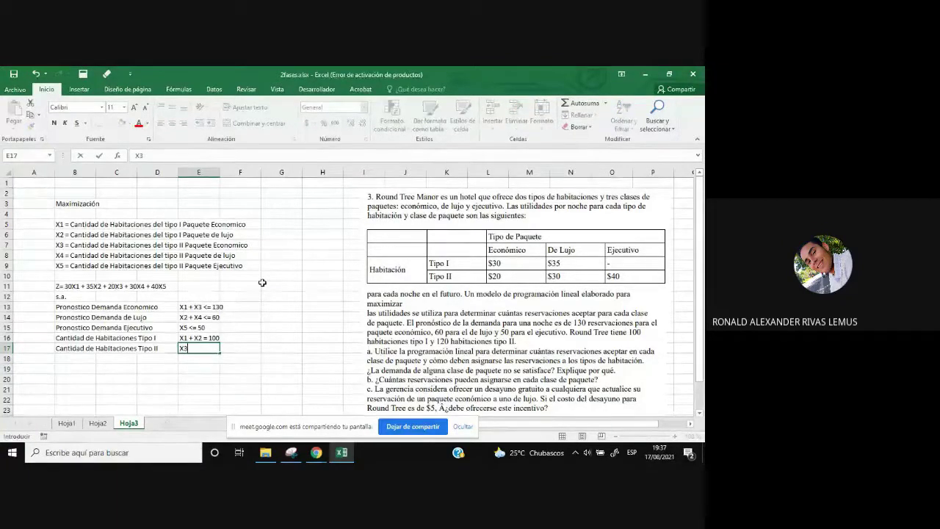
text( + X4 + X5)
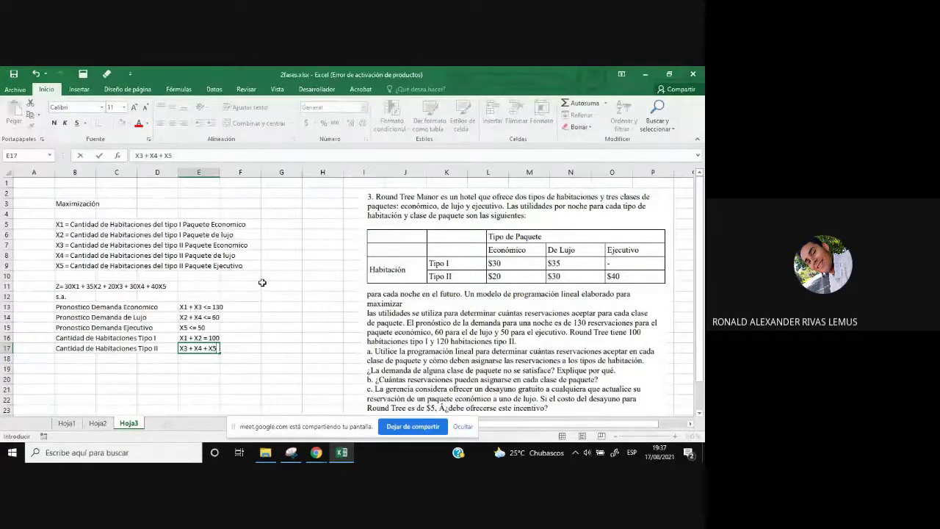
text( = 100)
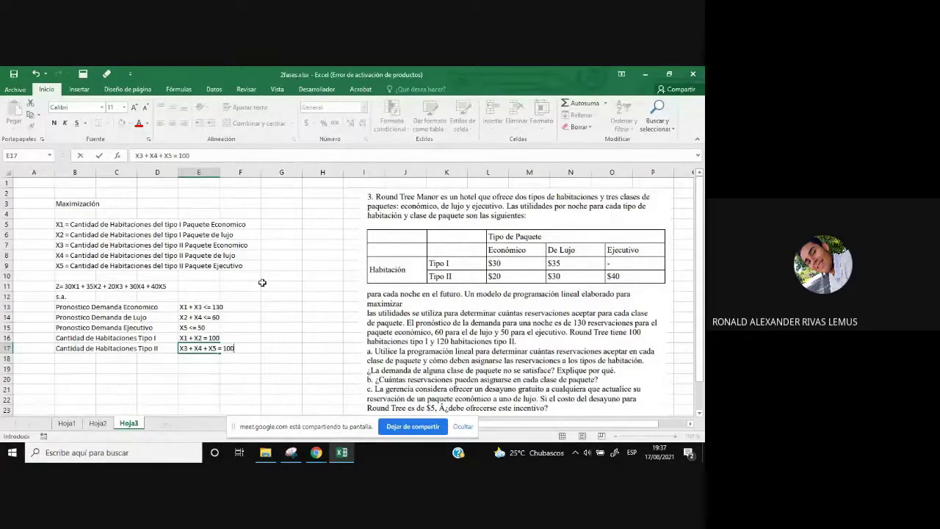
key(BackSpace)
key(BackSpace)
text(20)
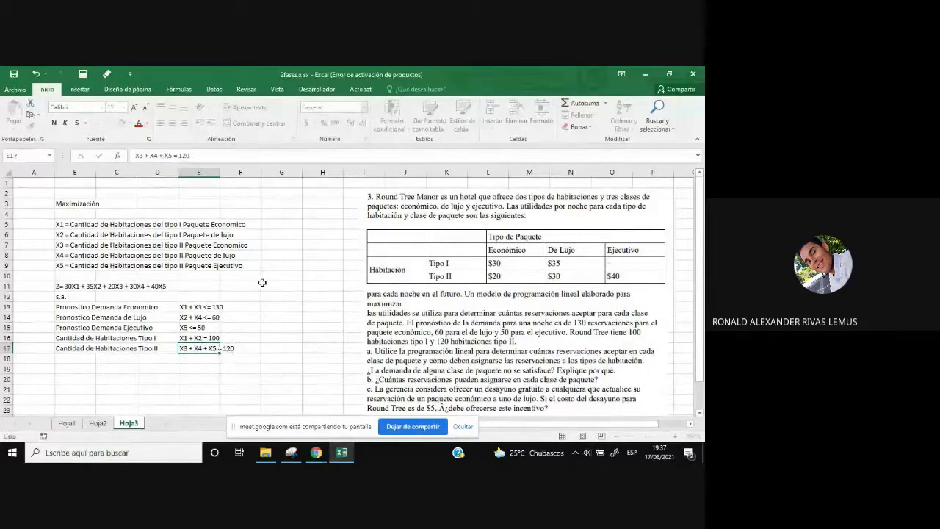
key(Return)
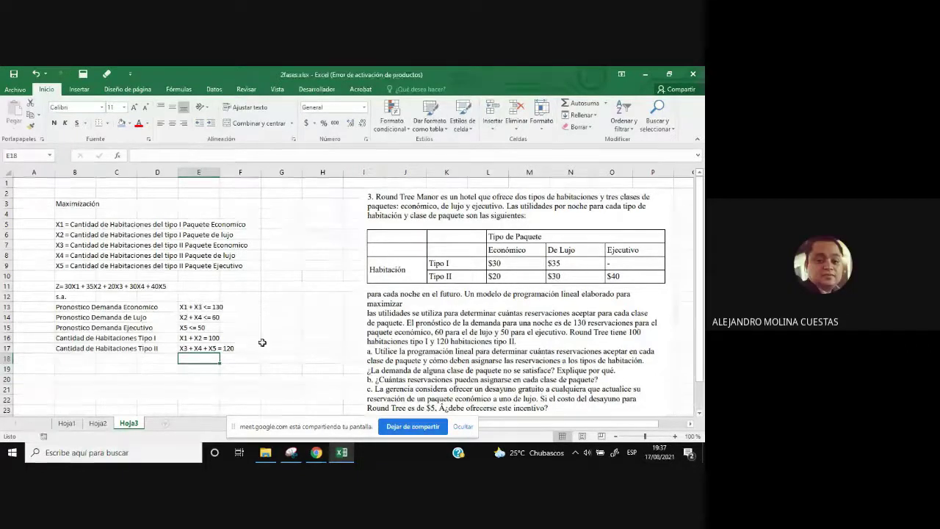
click(230, 308)
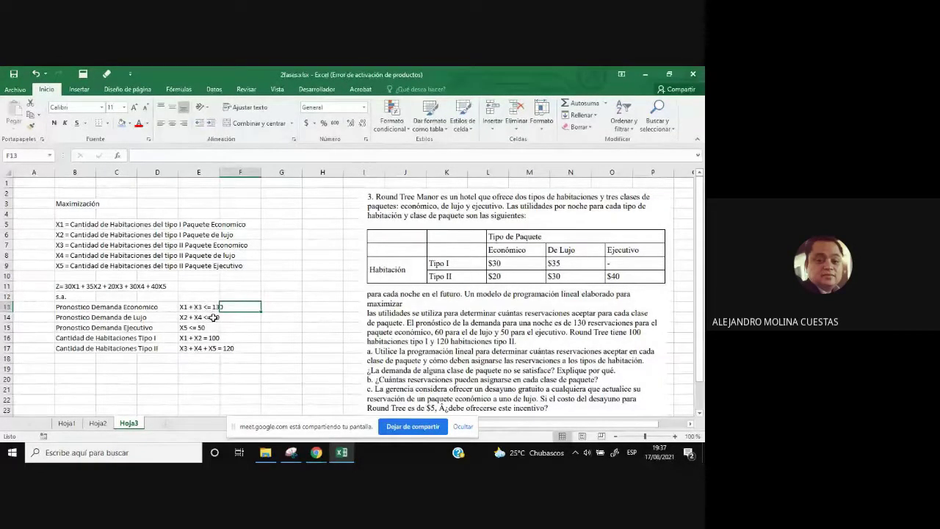
click(205, 307)
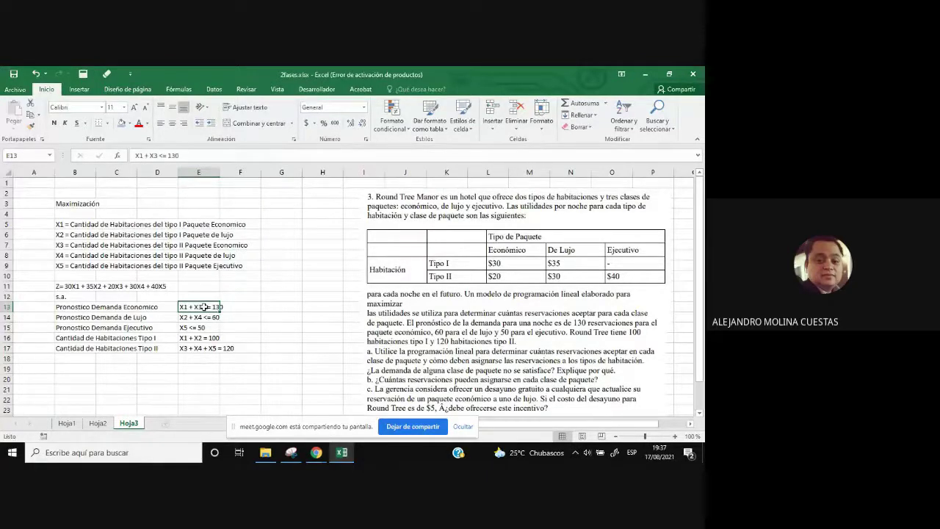
- Examine the three demand forecast constraints and the two room capacity constraints in rows 13 to 17
drag(205, 307, 233, 348)
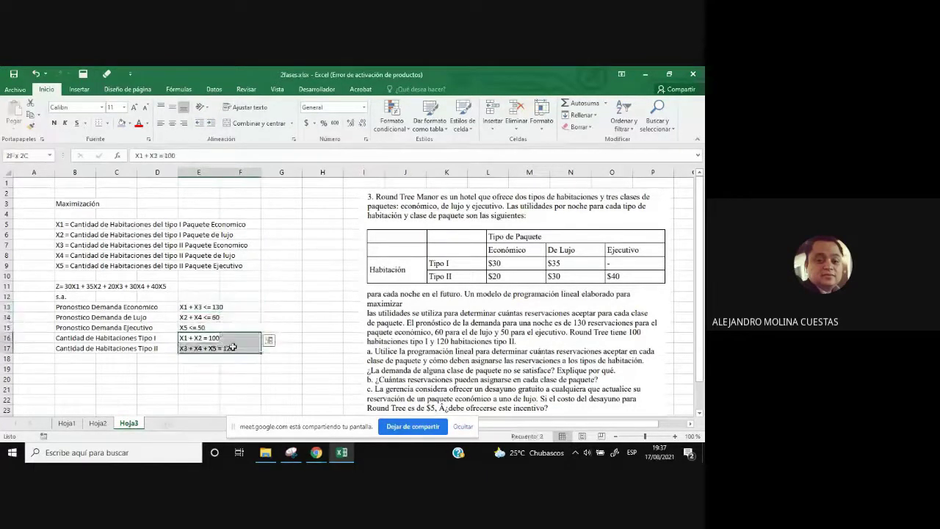
double_click(195, 338)
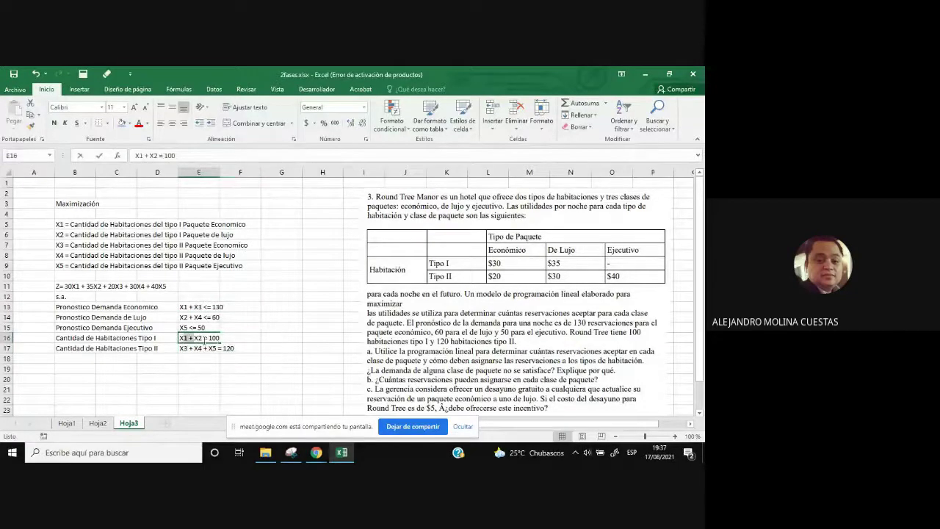
click(240, 357)
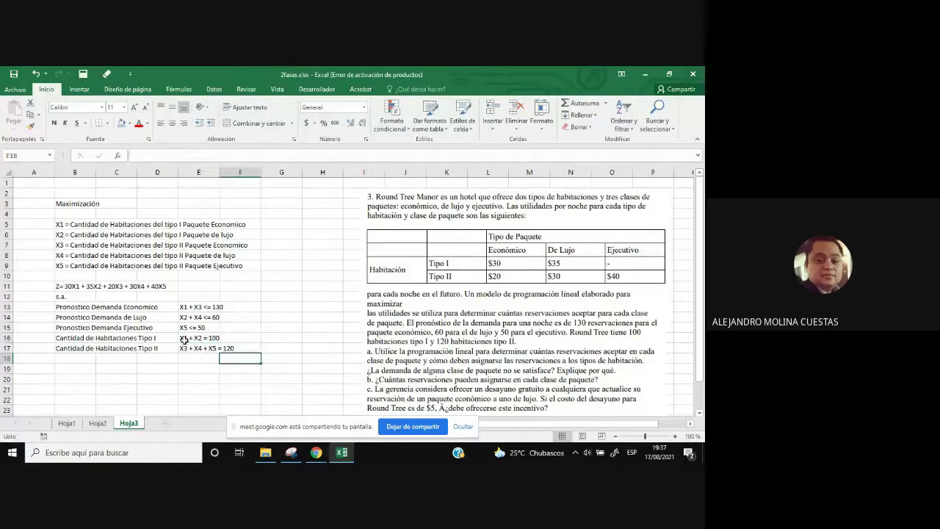
drag(184, 340, 235, 348)
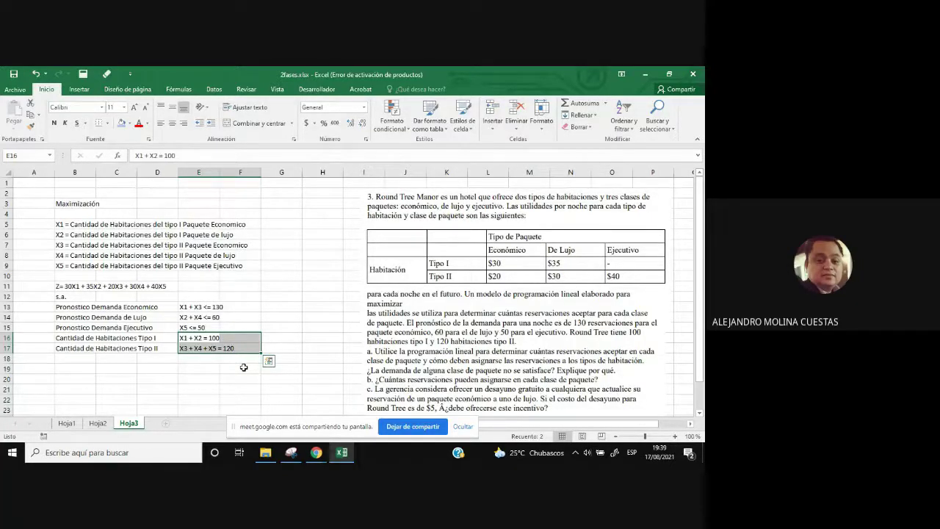
click(279, 338)
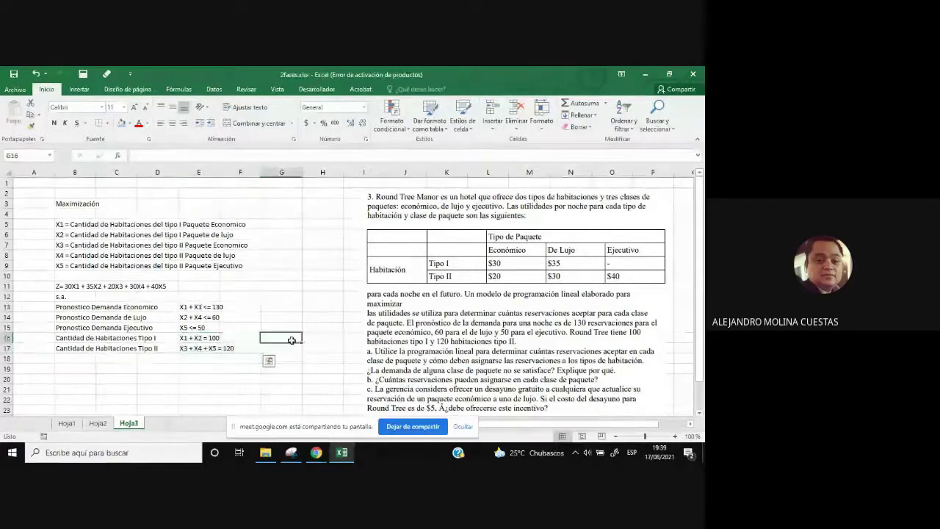
drag(183, 338, 229, 339)
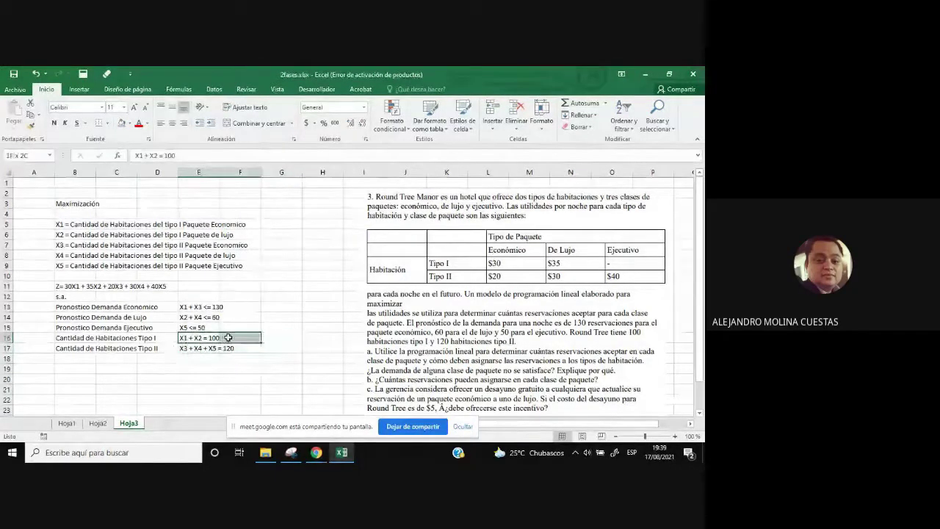
click(211, 347)
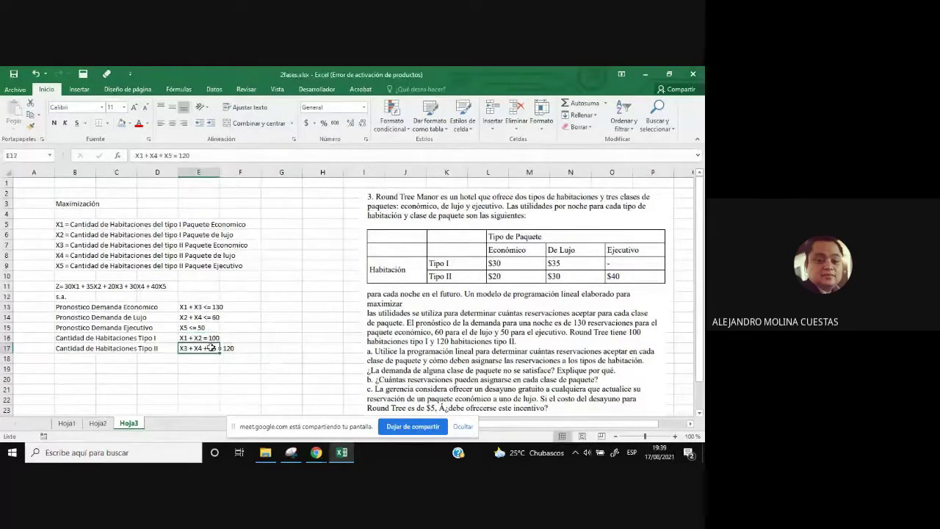
drag(211, 347, 243, 339)
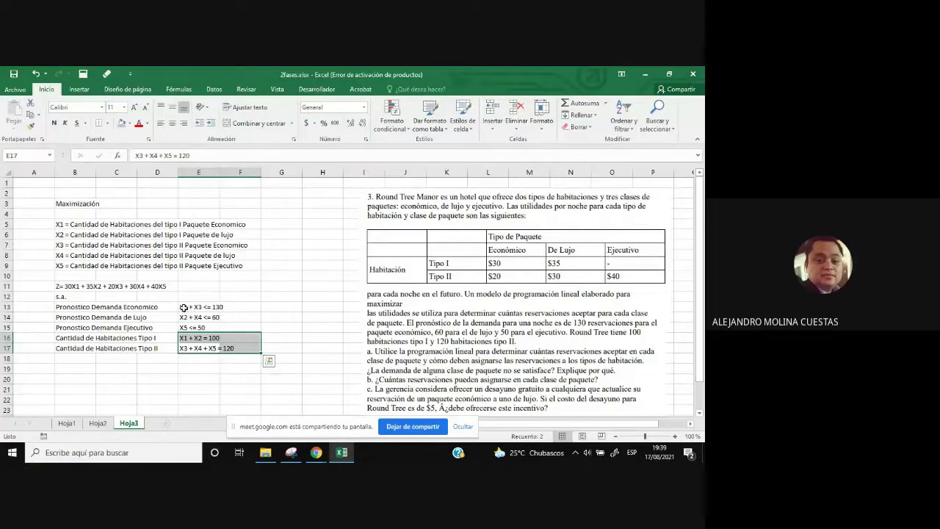
drag(184, 307, 233, 325)
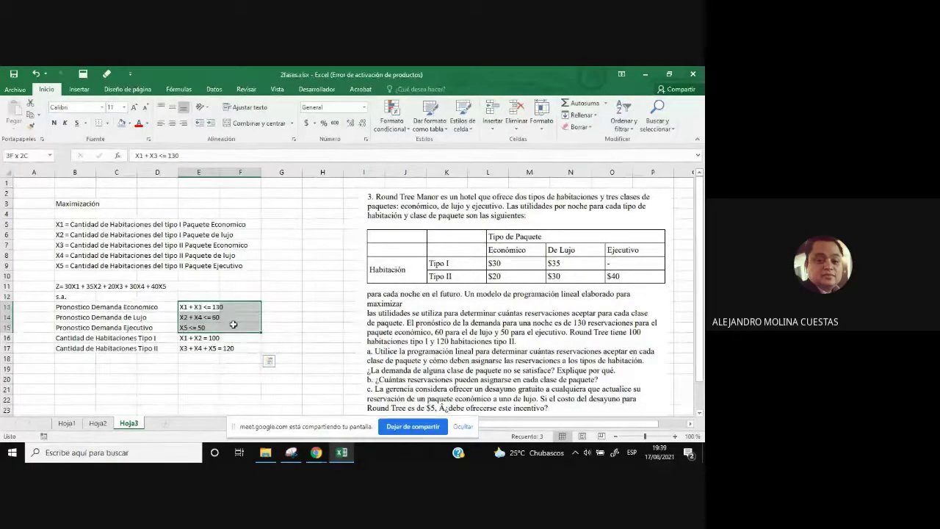
drag(233, 325, 233, 324)
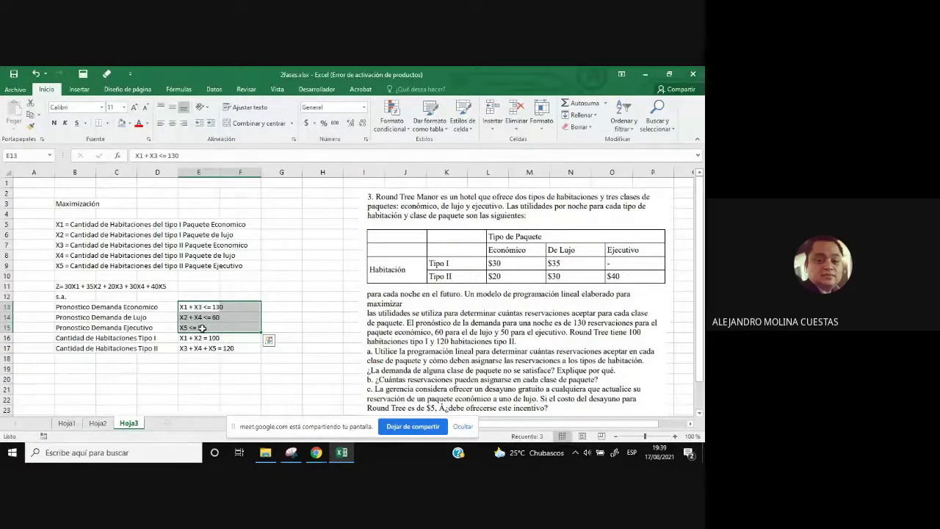
drag(186, 340, 238, 347)
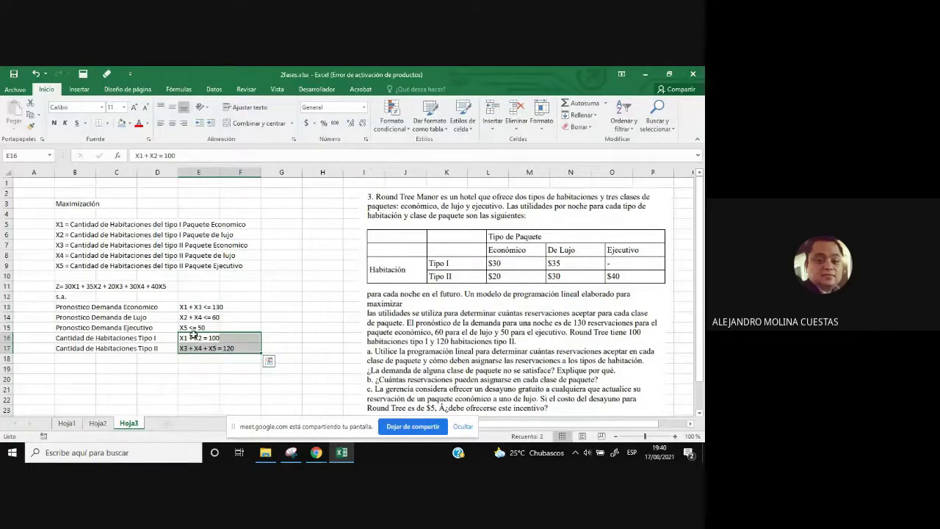
click(223, 377)
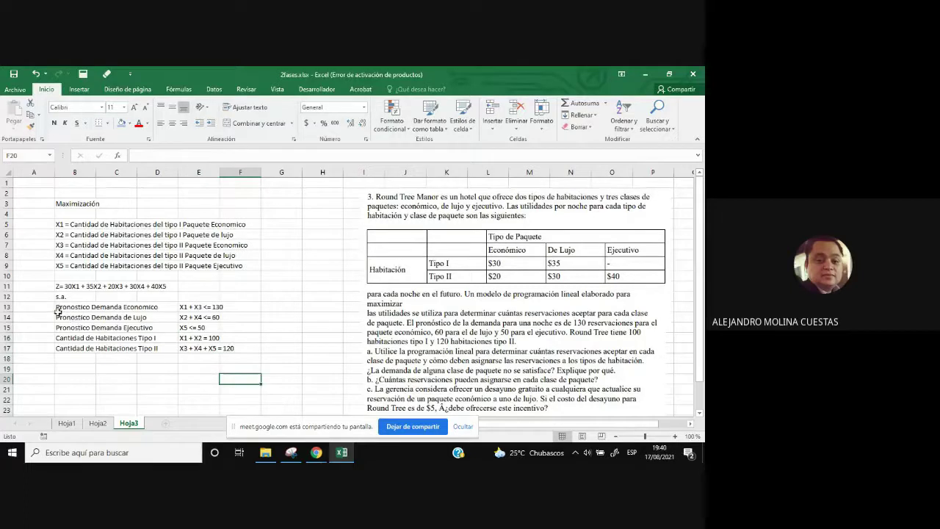
drag(58, 309, 247, 347)
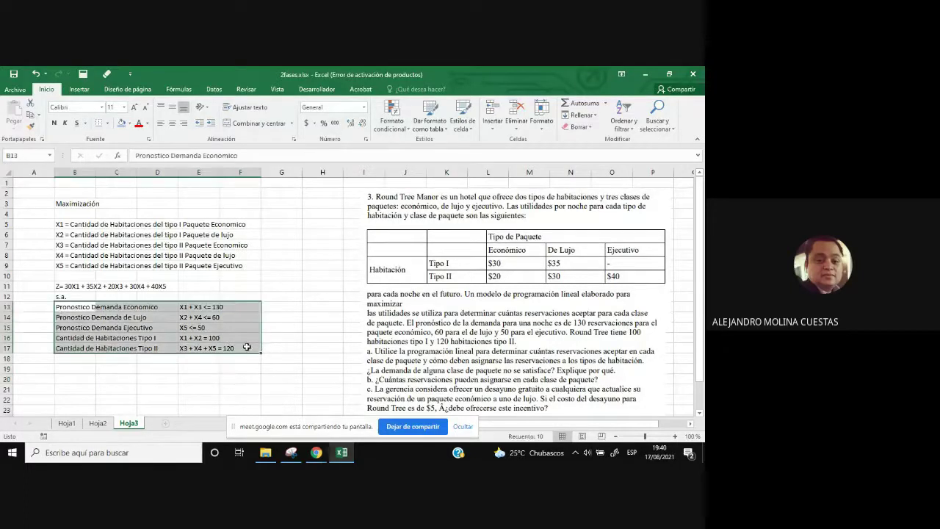
click(312, 347)
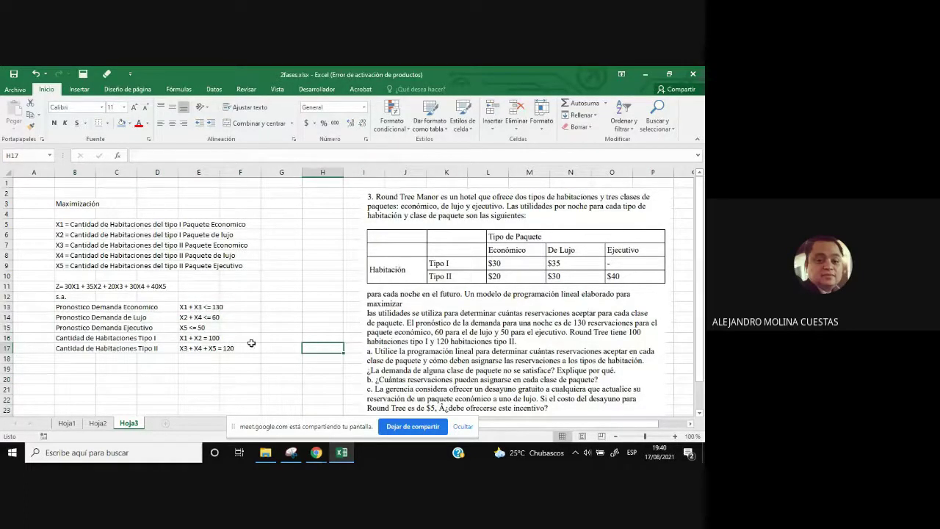
drag(184, 307, 251, 350)
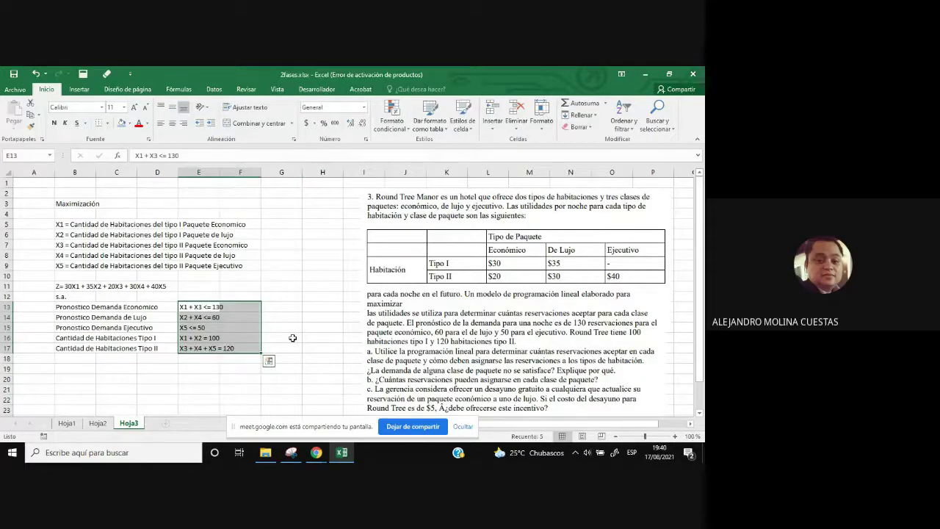
click(292, 338)
click(248, 350)
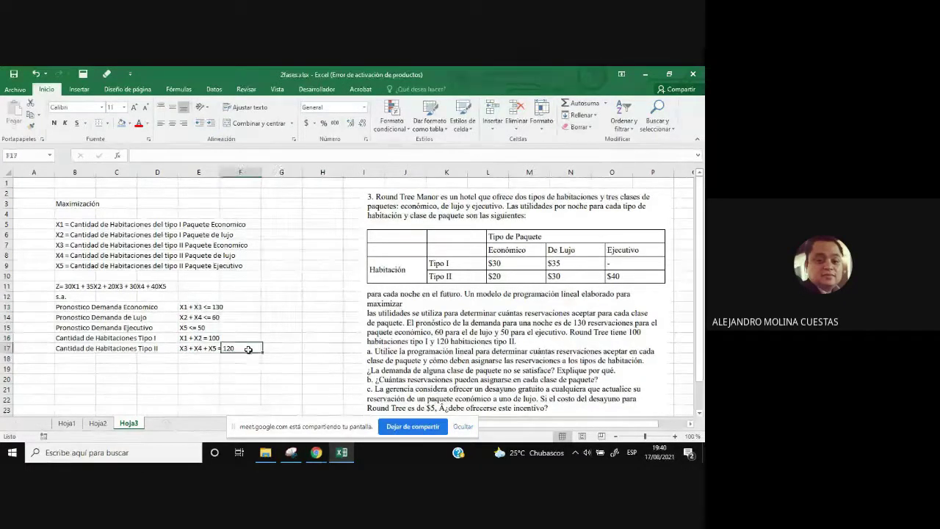
drag(248, 350, 185, 307)
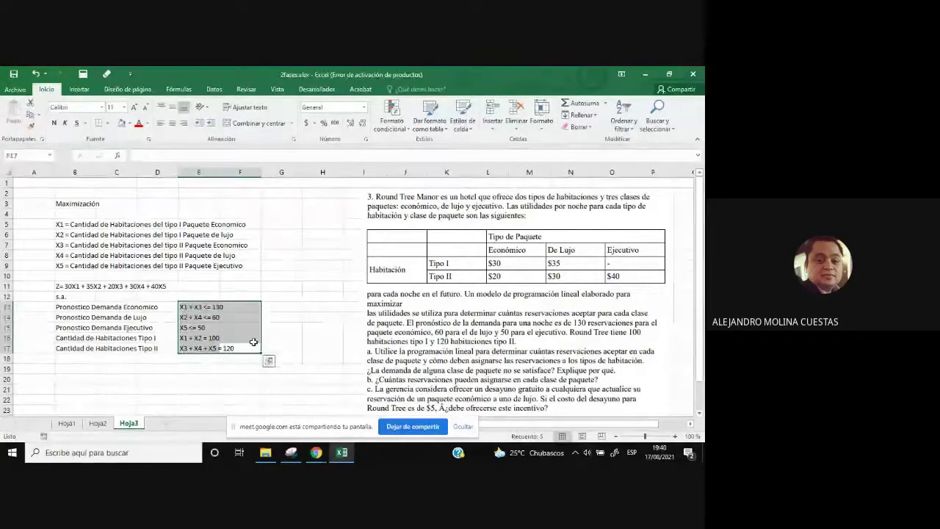
click(214, 339)
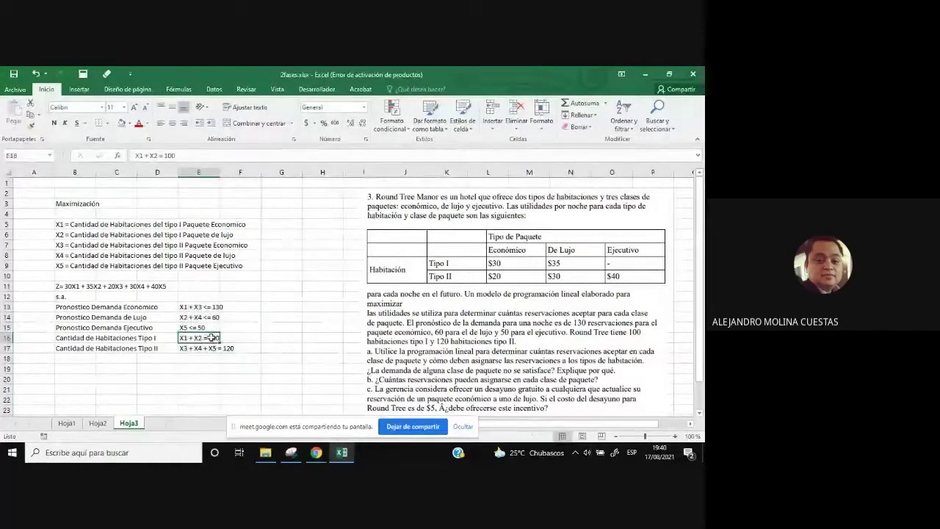
drag(236, 346, 183, 336)
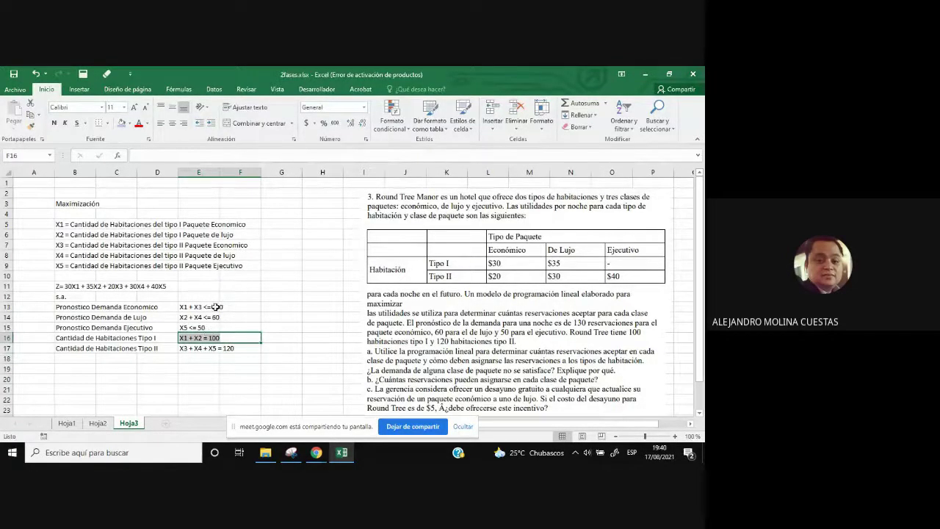
drag(222, 307, 237, 348)
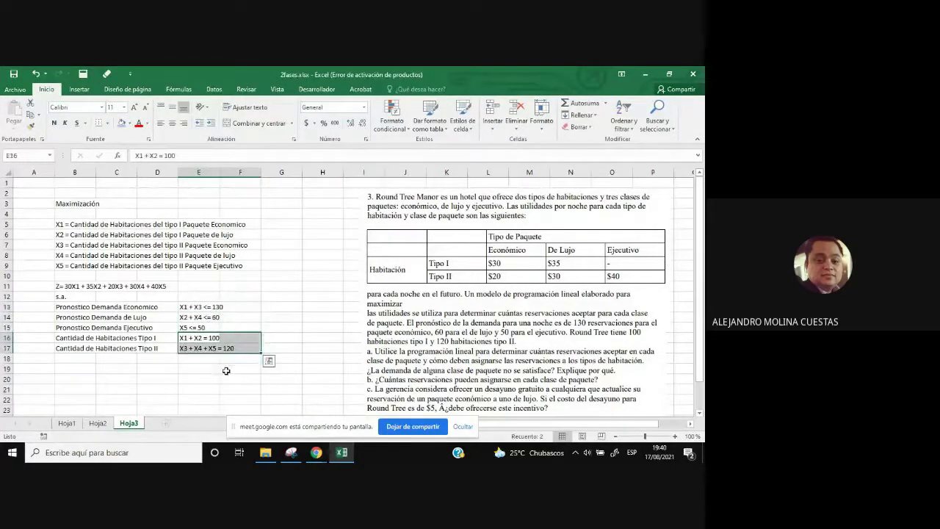
click(226, 371)
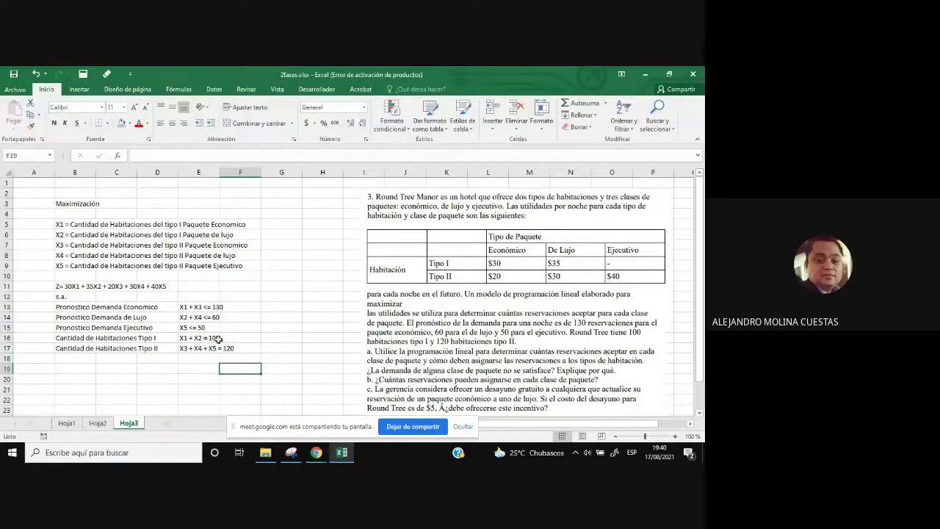
drag(185, 339, 238, 347)
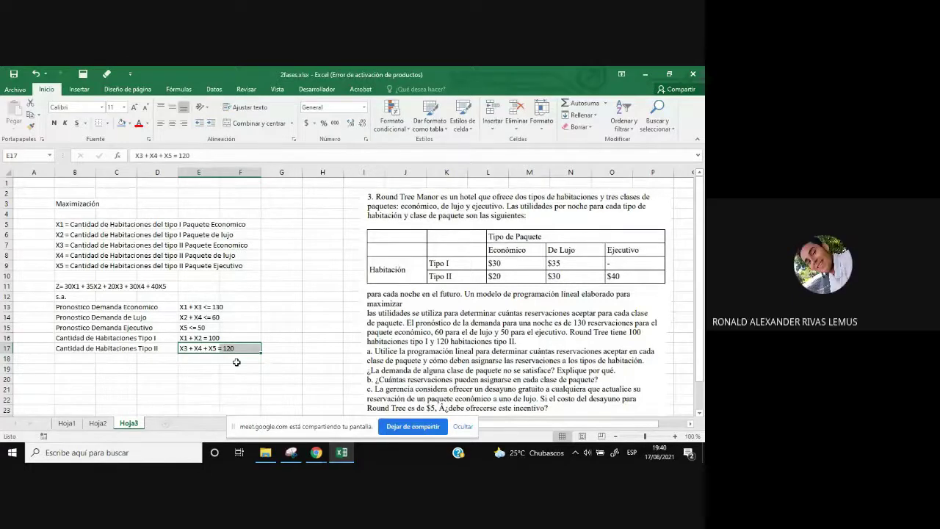
- Enter the non-negativity condition "X1, X2, X3, X4, X5 >= 0" in cell B19 below the constraints
click(81, 368)
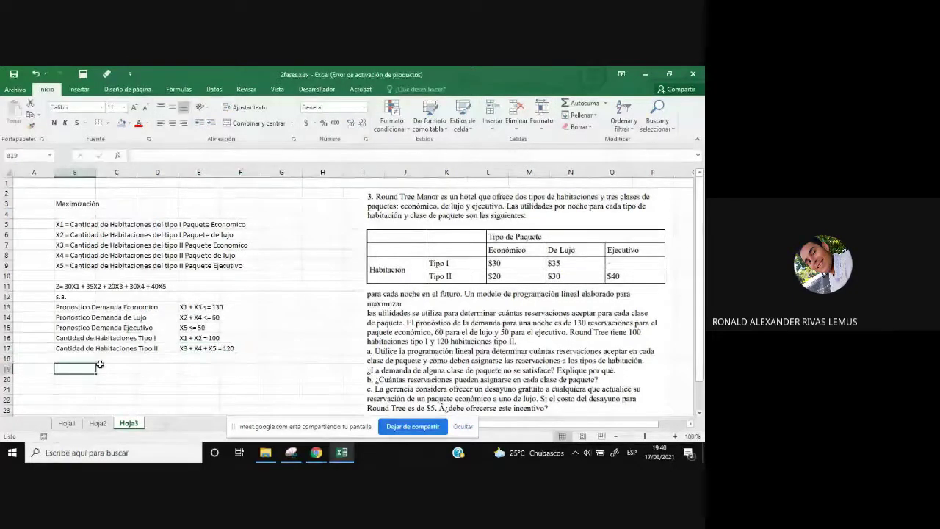
text(X1,)
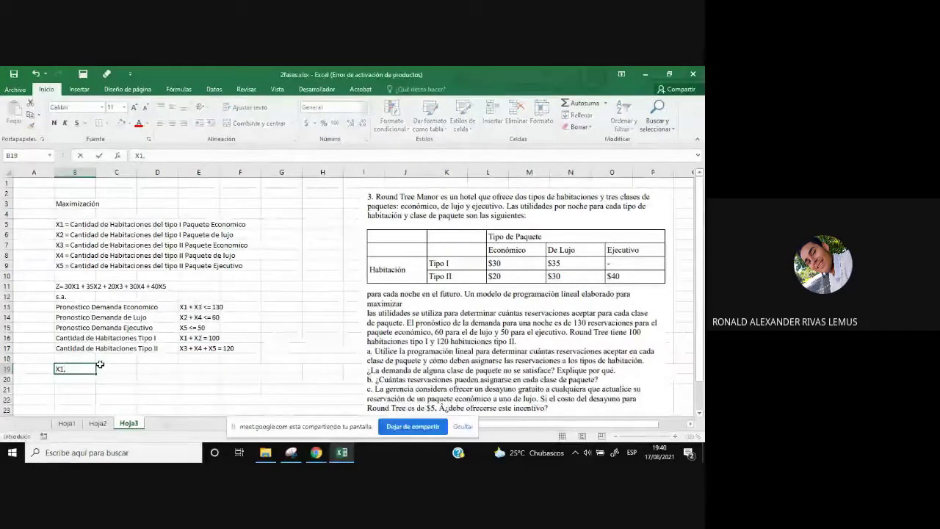
text( X2)
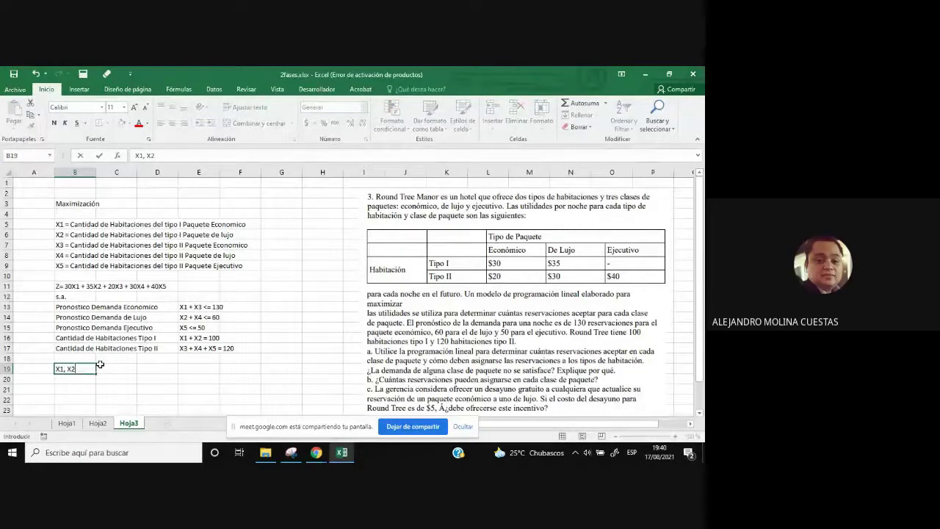
text(, X3)
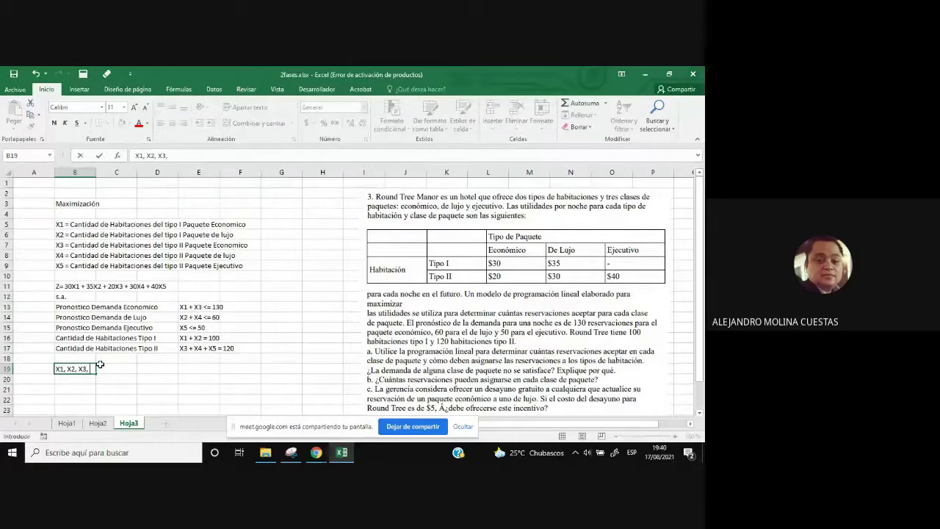
text(, X4, X5 >=)
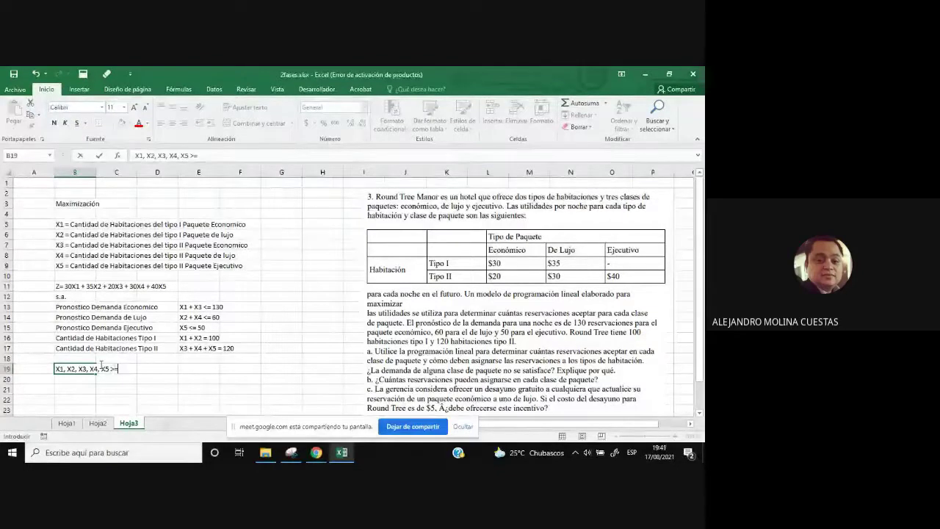
text(0)
key(Return)
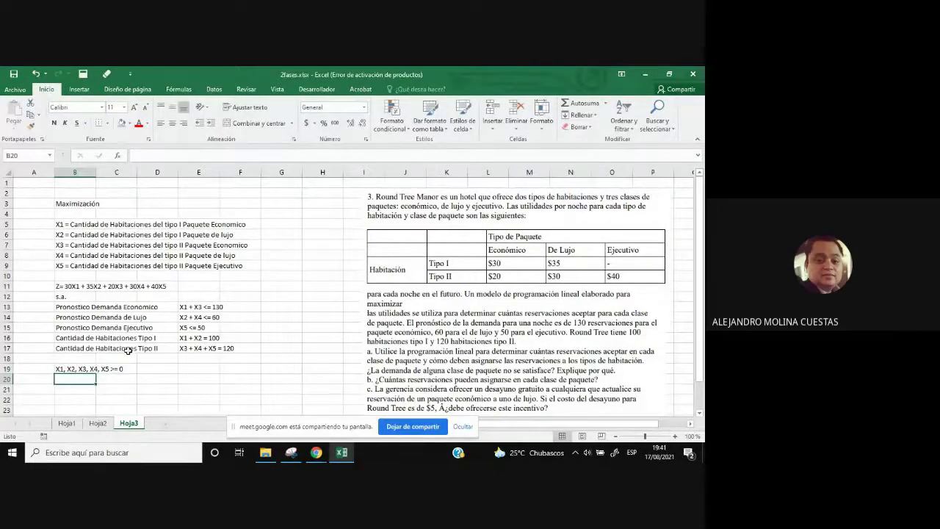
- Move both exercise statement pictures away from the model to around column Q, placing the one with the package table beneath the other
scroll(221, 331, down, 1)
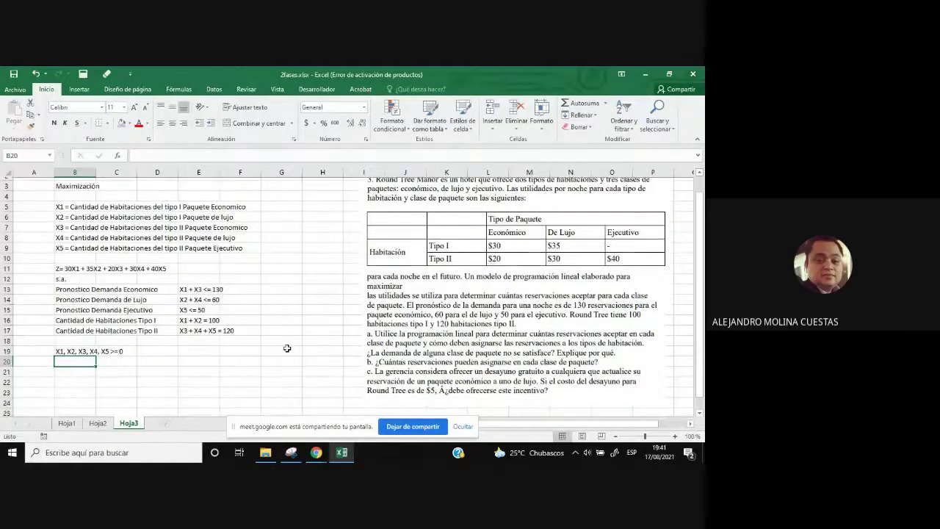
scroll(288, 349, down, 1)
drag(74, 255, 257, 338)
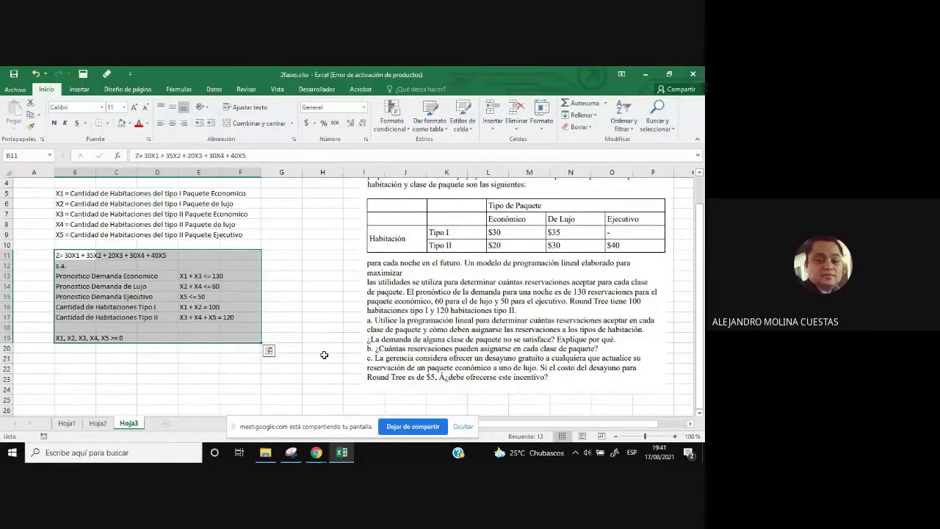
scroll(323, 351, down, 1)
click(408, 312)
drag(407, 311, 551, 234)
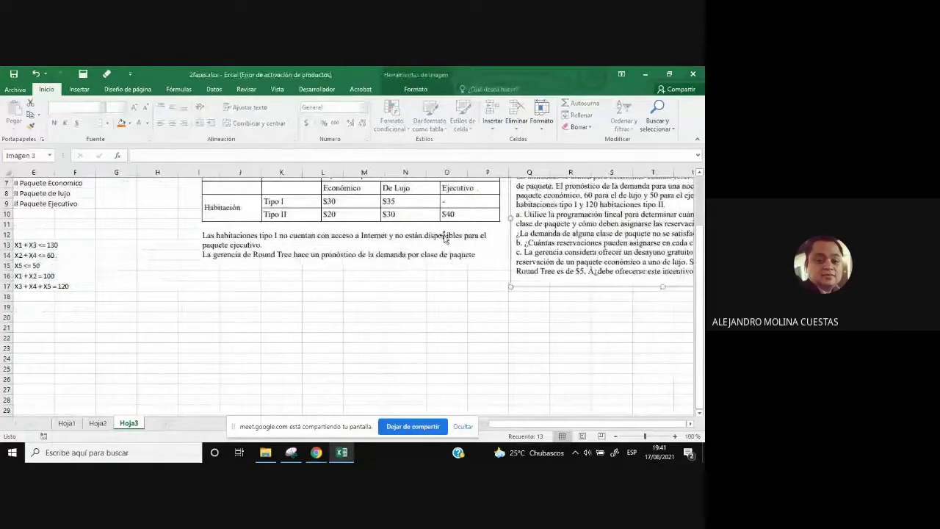
drag(340, 235, 650, 399)
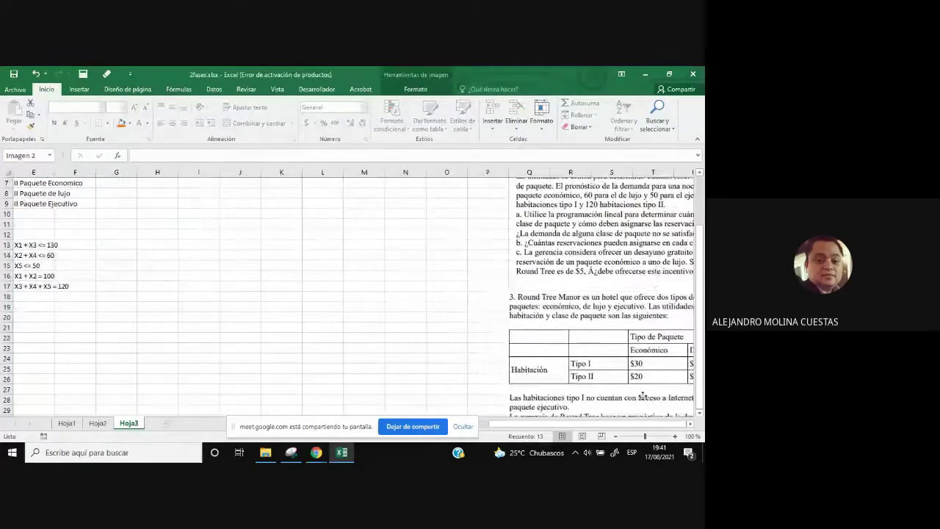
- Hide the Google Meet screen-sharing notice and select cell B21 below the non-negativity condition
click(464, 427)
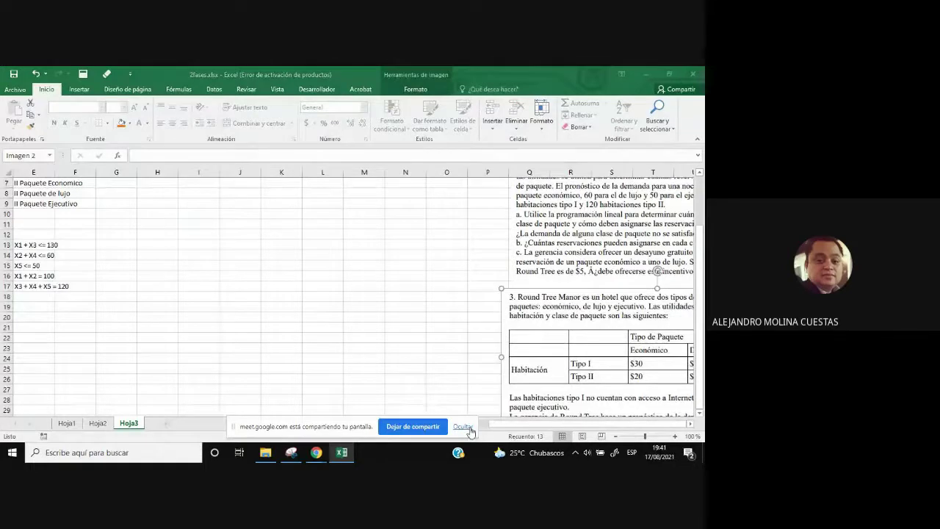
click(238, 346)
click(73, 328)
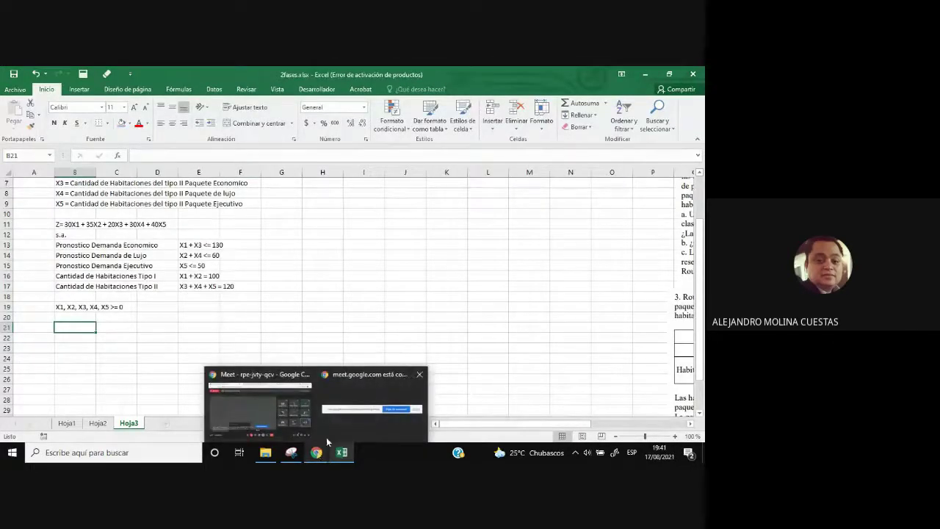
- Switch to the Chrome window, show the 2fases.pdf document and dismiss the Google Meet presenting notification
click(327, 437)
mouse_move(315, 453)
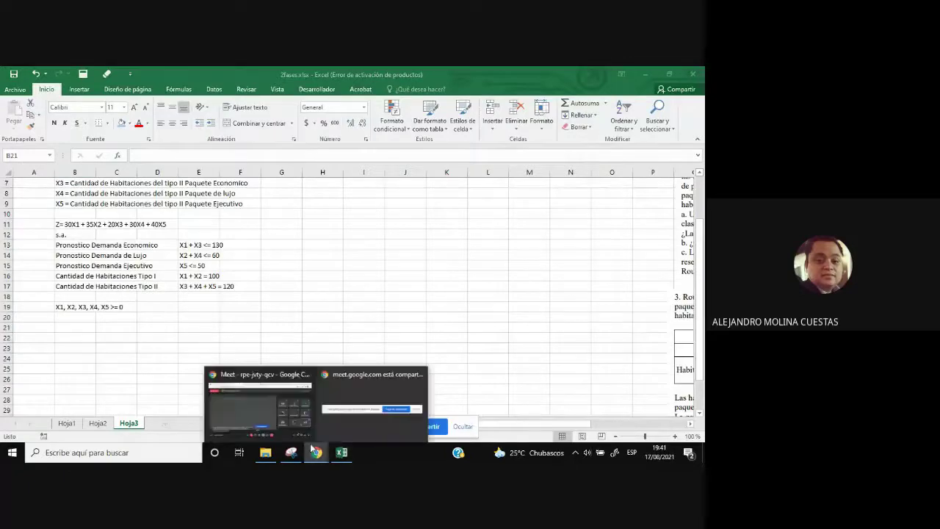
click(275, 417)
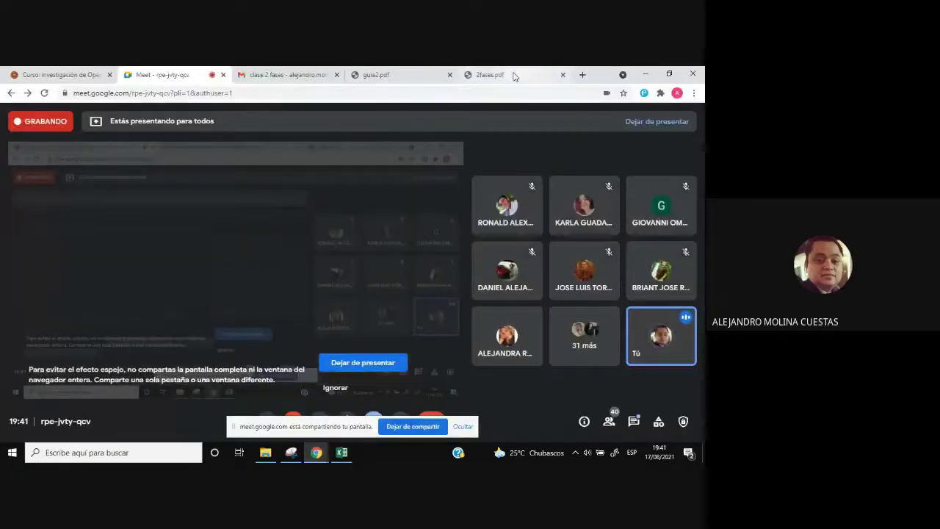
click(513, 75)
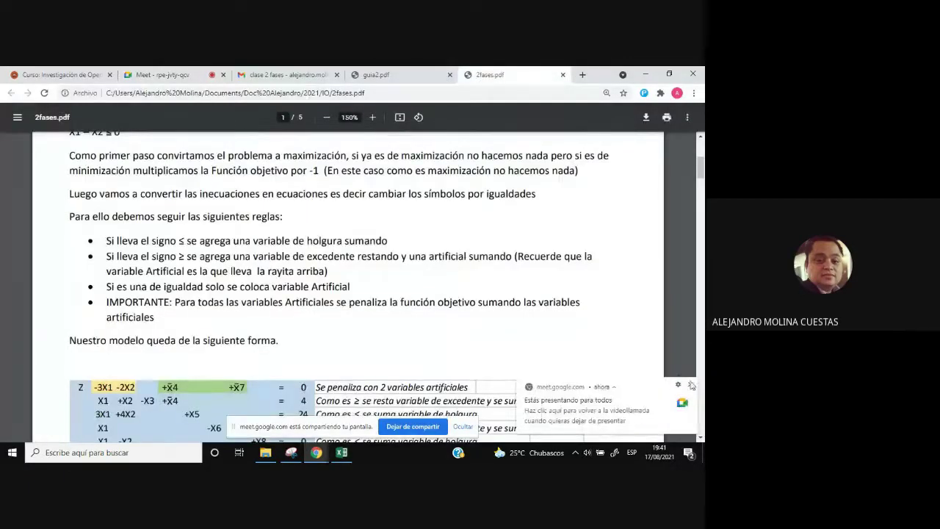
click(691, 386)
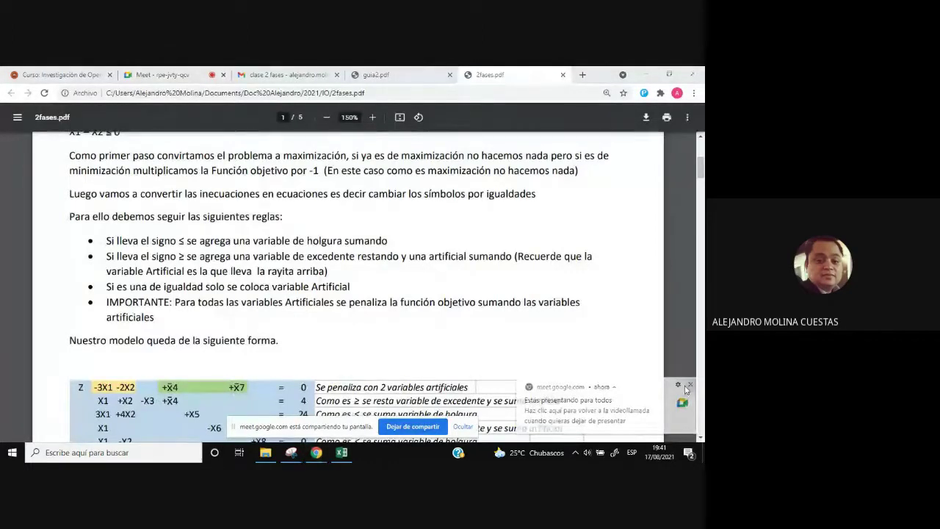
- Examine the two-phase example model and the rules for adding slack, surplus and artificial variables on page 1 of the PDF
scroll(519, 303, up, 3)
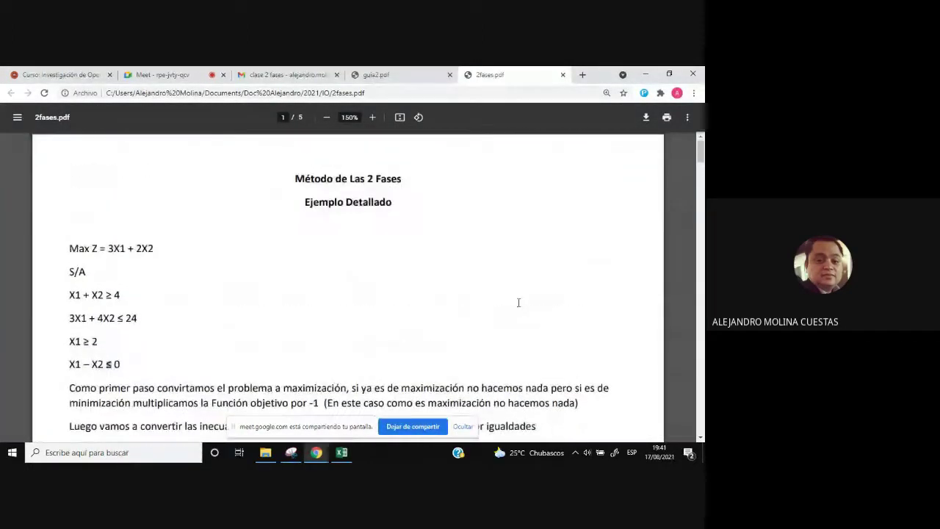
scroll(519, 303, down, 6)
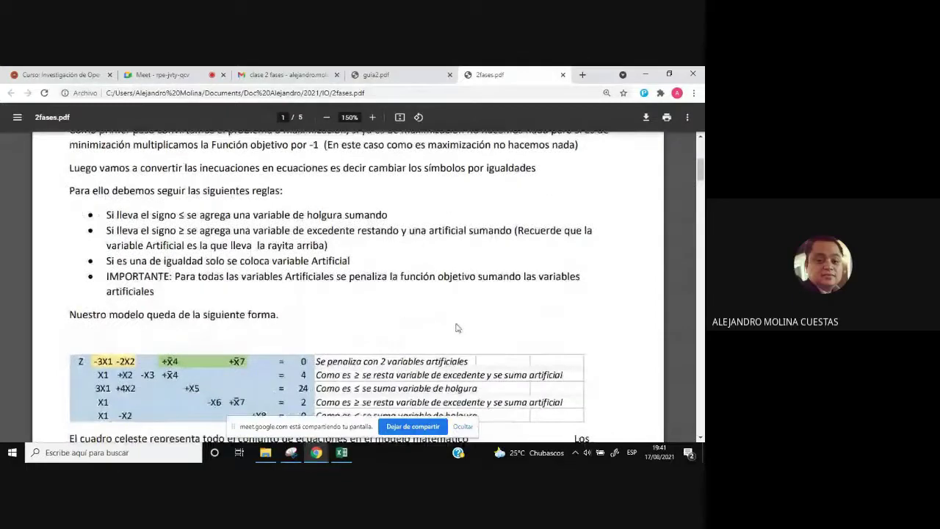
scroll(456, 328, up, 1)
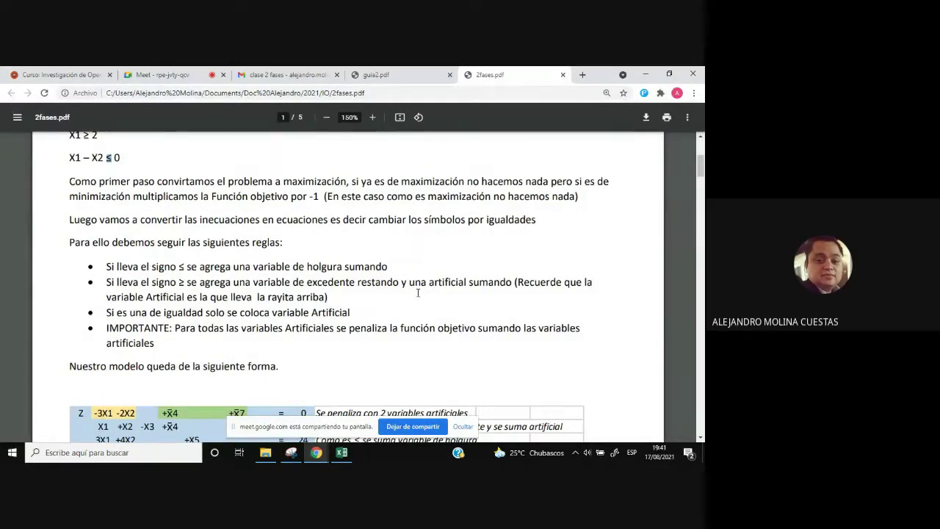
mouse_move(700, 173)
mouse_down()
mouse_move(698, 367)
mouse_move(702, 160)
mouse_move(701, 171)
mouse_up()
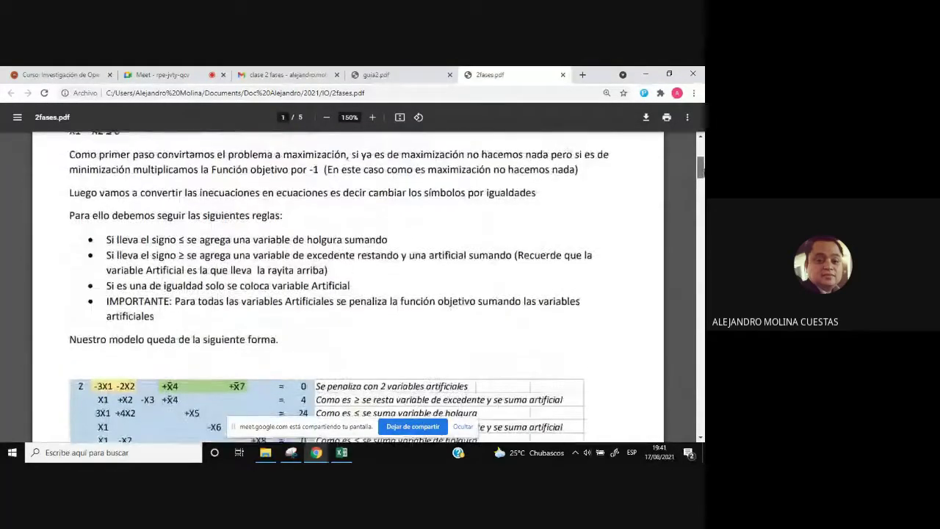
scroll(426, 290, up, 1)
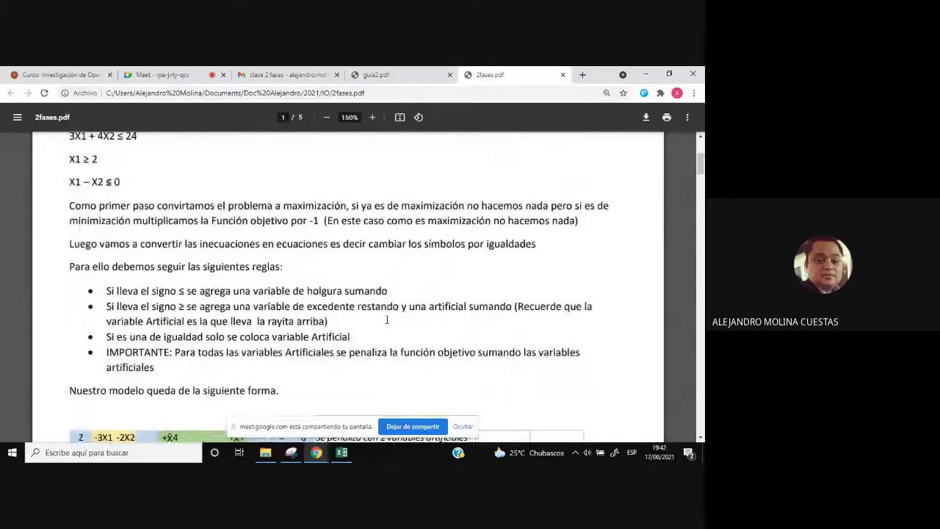
scroll(382, 339, up, 1)
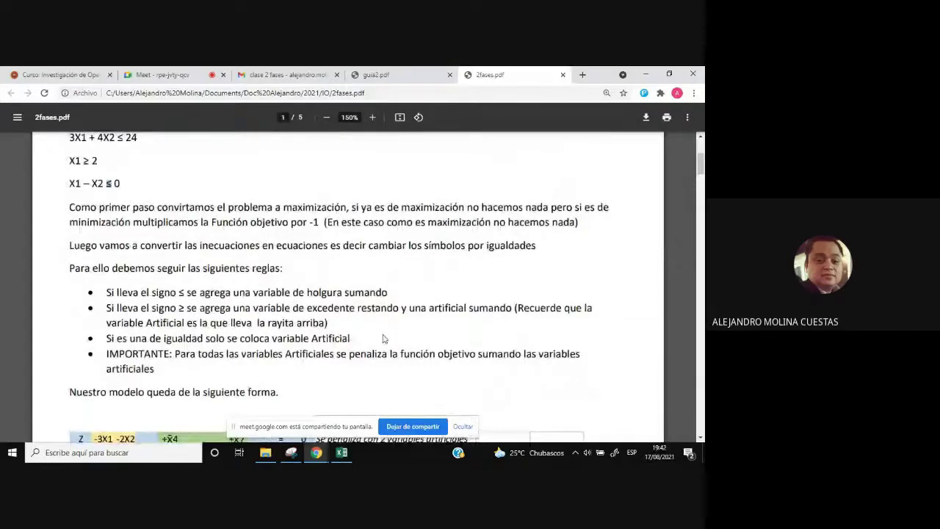
scroll(383, 339, up, 2)
scroll(383, 336, down, 1)
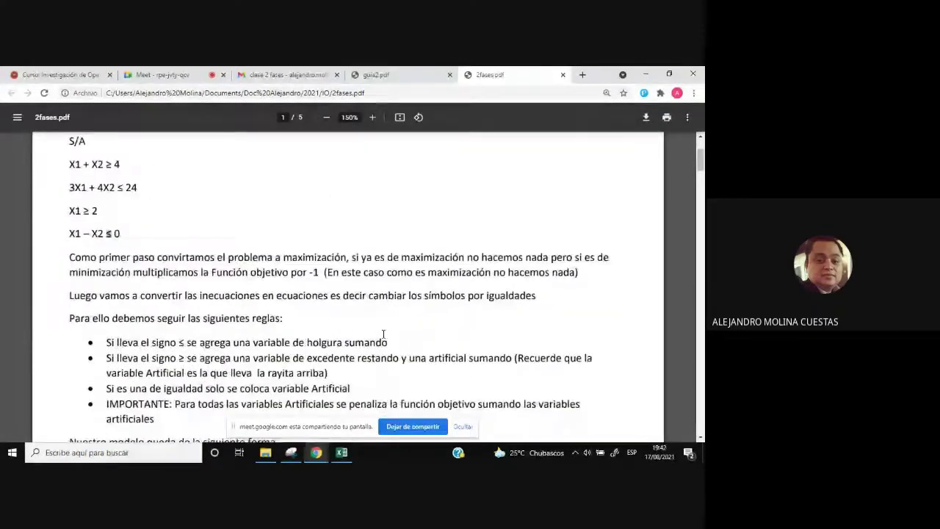
scroll(383, 334, down, 1)
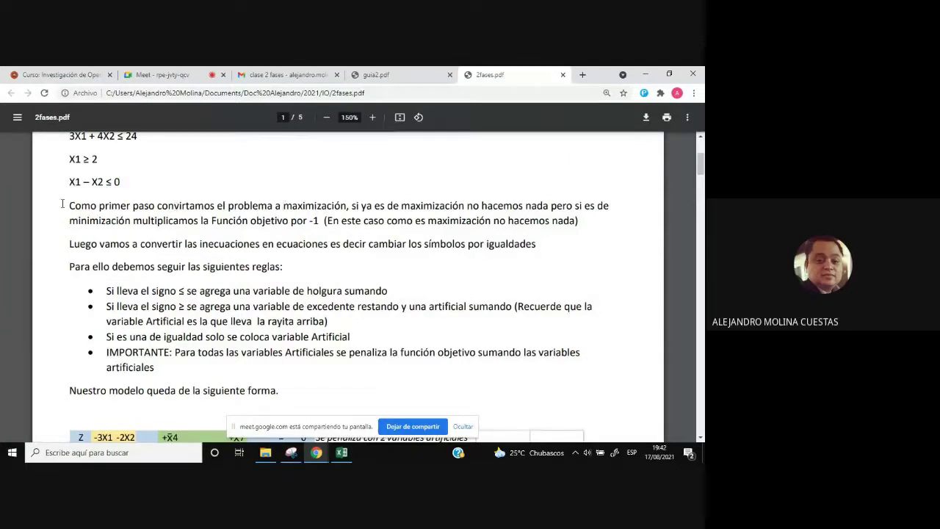
- Highlight the PDF passage from "Como primer paso convirtamos el problema a maximización" through "las siguientes reglas:" below the example model
drag(69, 206, 322, 223)
click(320, 224)
drag(68, 206, 186, 206)
scroll(182, 290, up, 3)
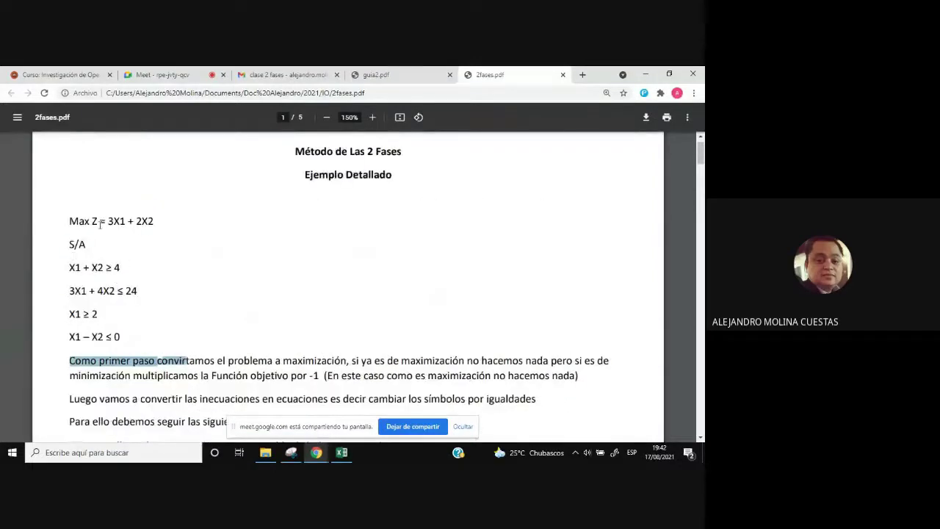
scroll(264, 342, down, 1)
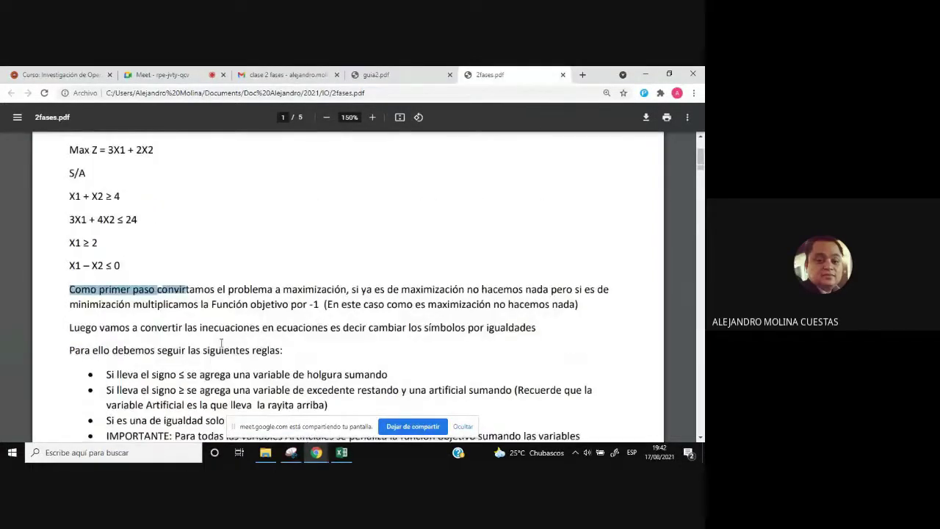
drag(69, 290, 284, 321)
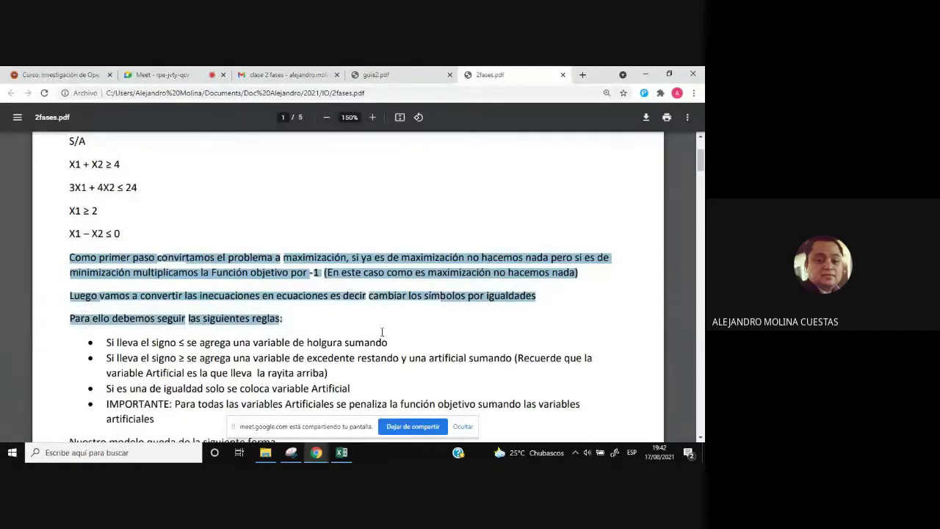
- Compare the hotel room model on the Excel sheet Hoja3 with the PDF's first step on converting to maximization, returning to the PDF
click(344, 454)
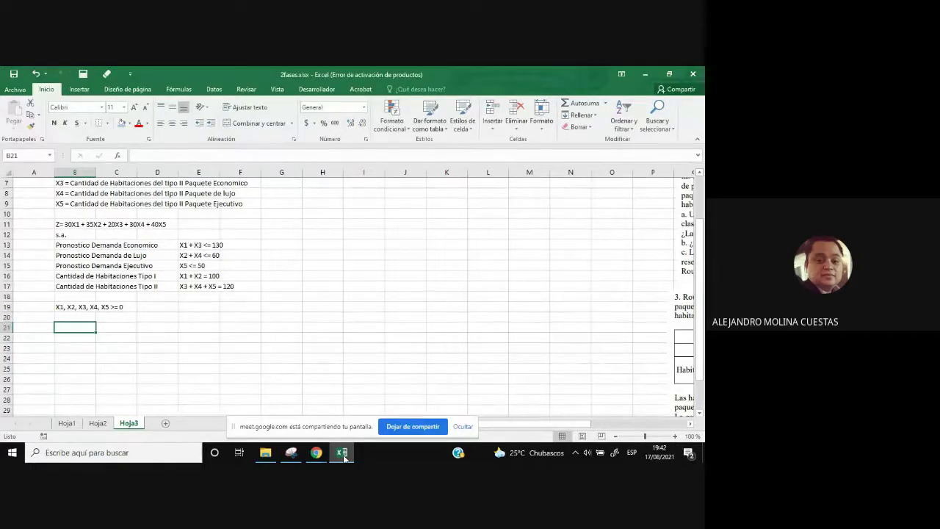
click(342, 453)
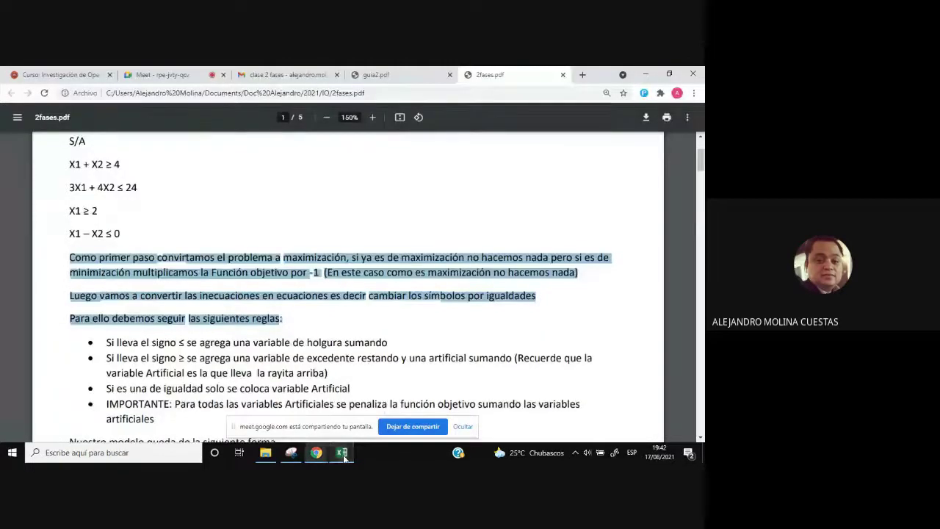
click(78, 274)
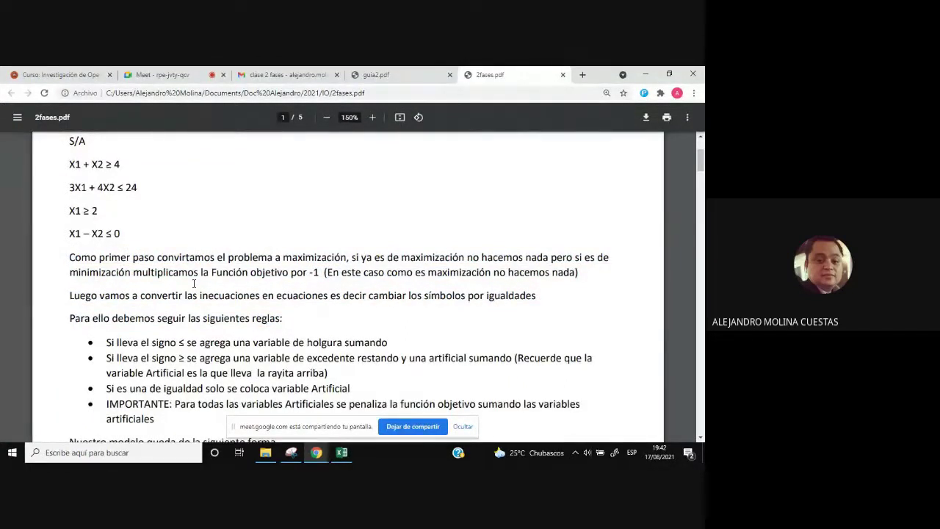
click(347, 456)
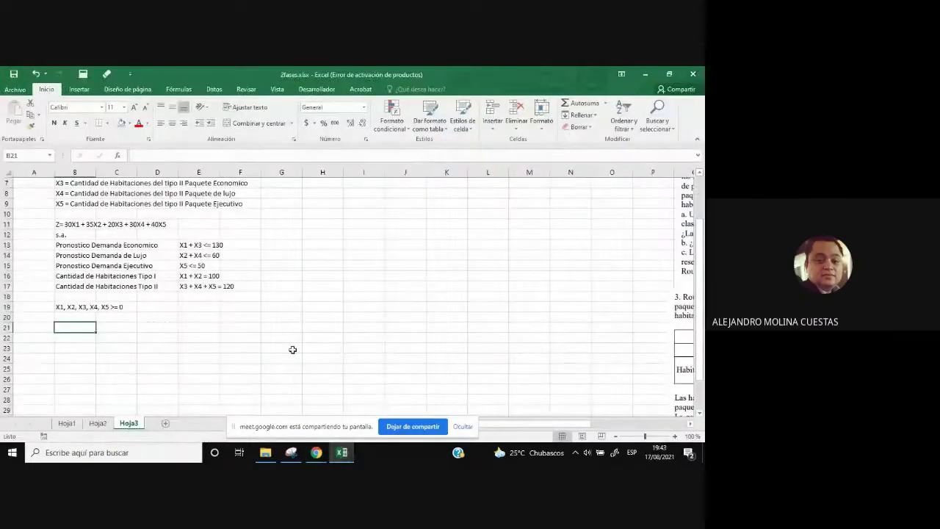
scroll(292, 350, up, 1)
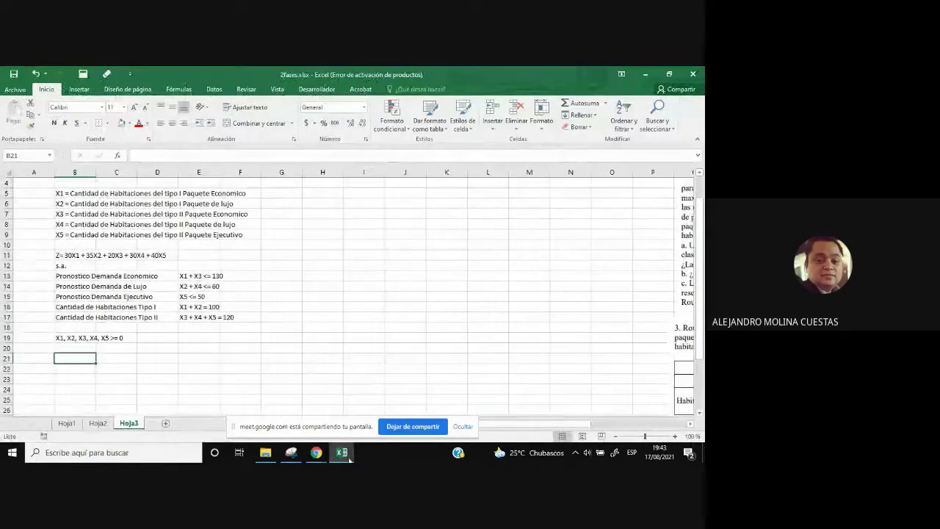
click(316, 453)
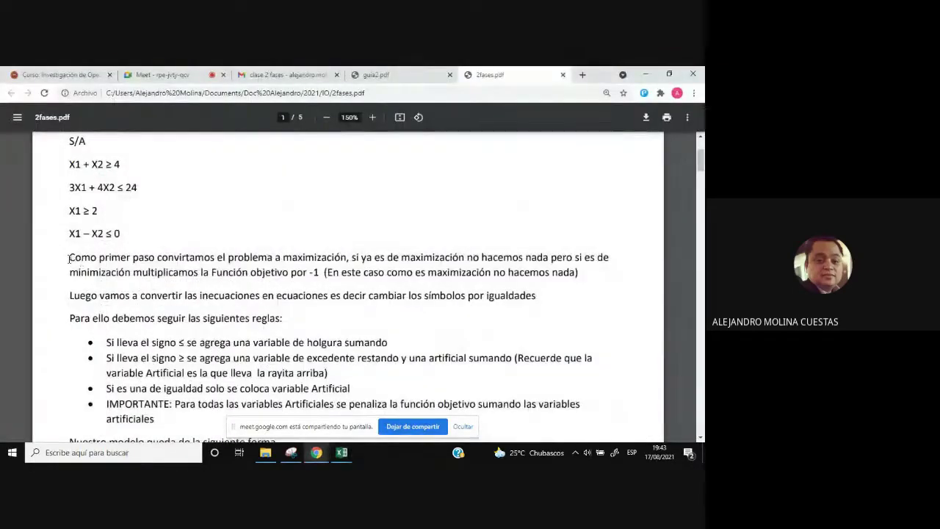
- Highlight in turn the PDF sentences on converting the problem to maximization and changing the inequalities into equalities
drag(71, 259, 345, 257)
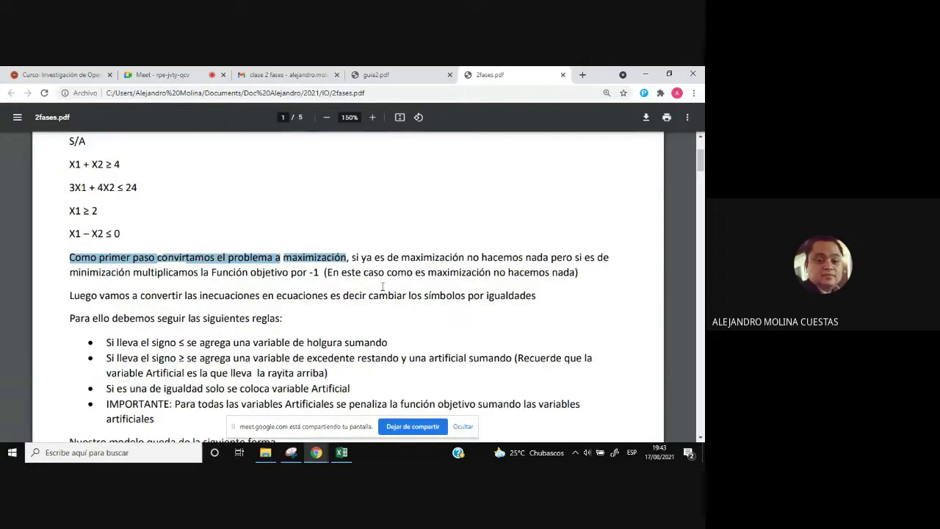
drag(67, 274, 479, 270)
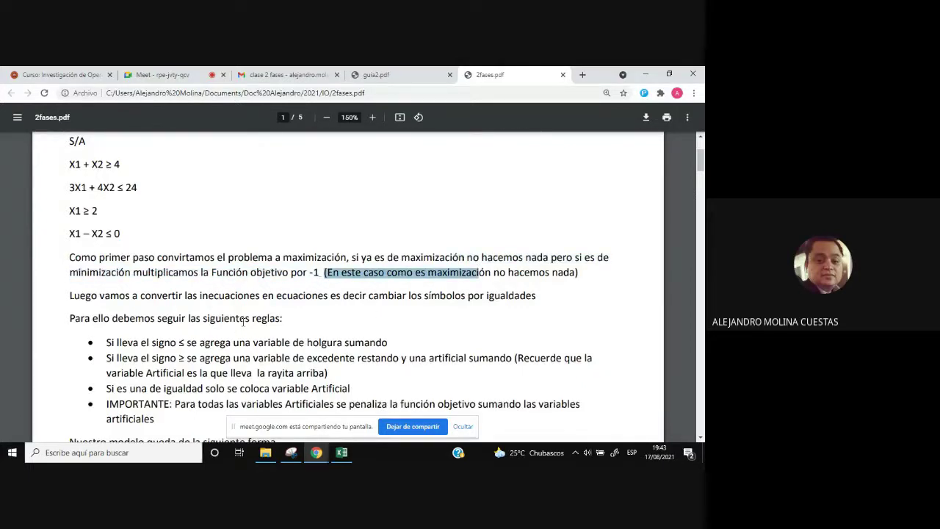
scroll(398, 340, down, 1)
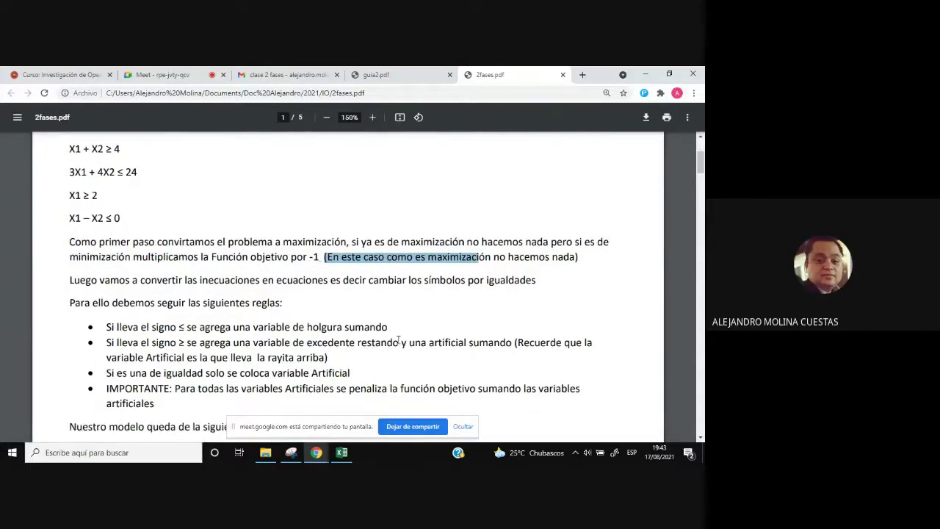
scroll(398, 341, down, 1)
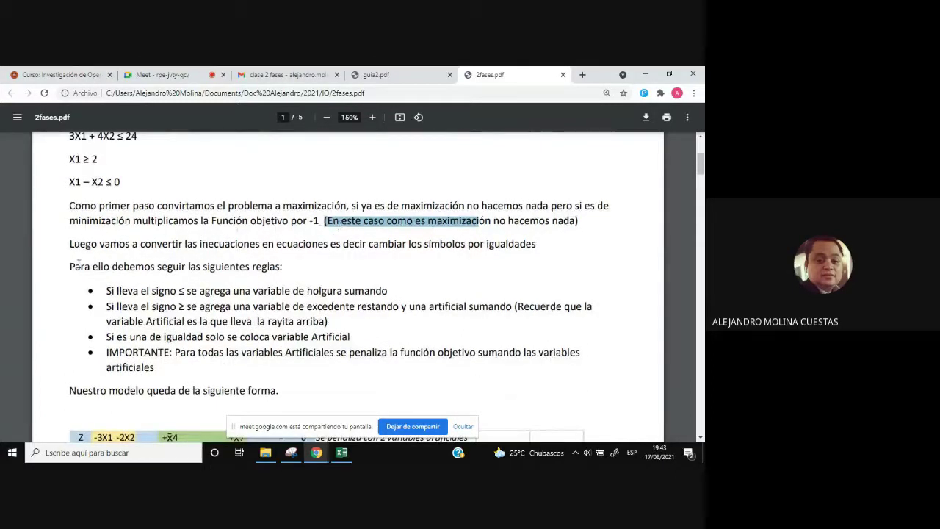
drag(68, 245, 548, 244)
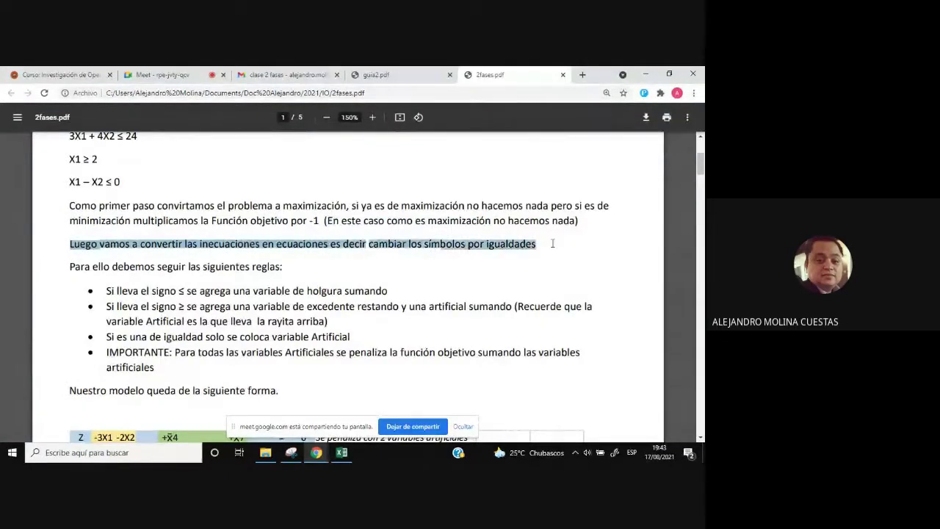
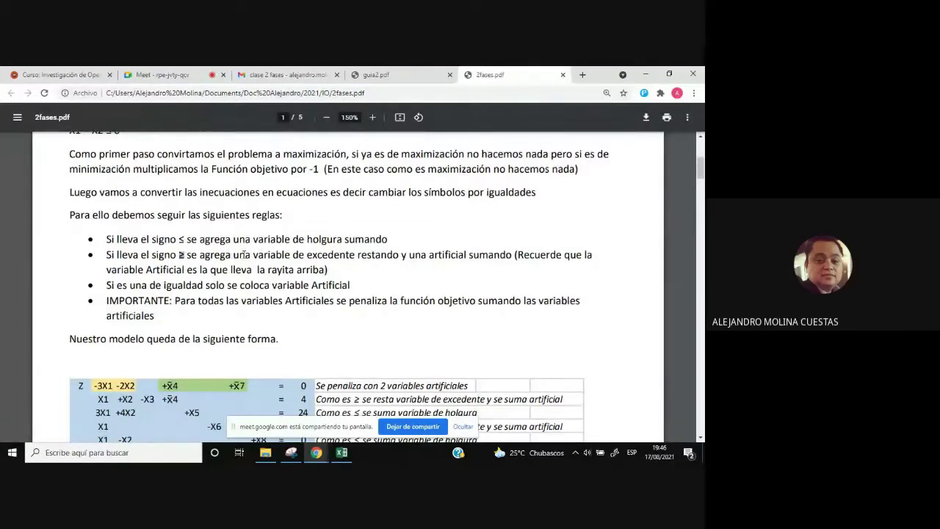
- Highlight "restando" in the ≥ rule and the ≤ sign of X1 – X2 ≤ 0, comparing them with the example's equation table
drag(403, 254, 357, 255)
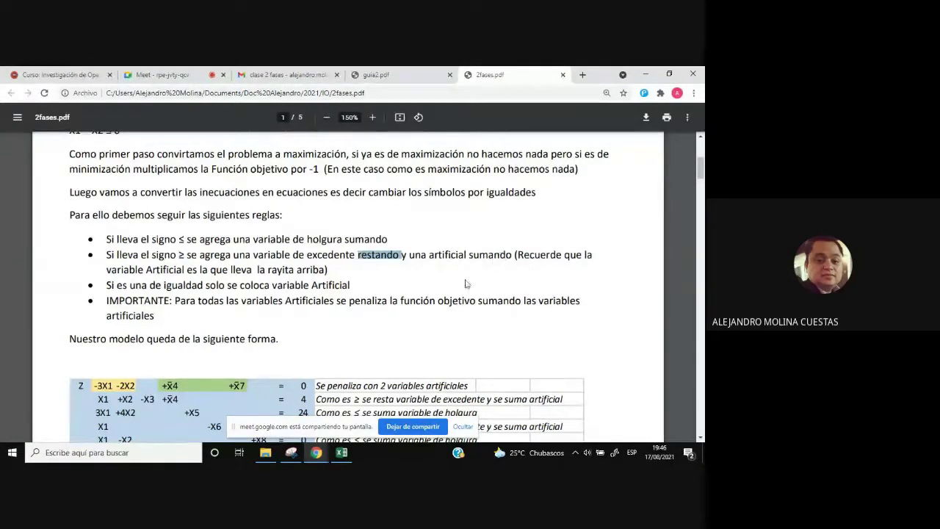
scroll(455, 289, down, 1)
scroll(455, 289, down, 3)
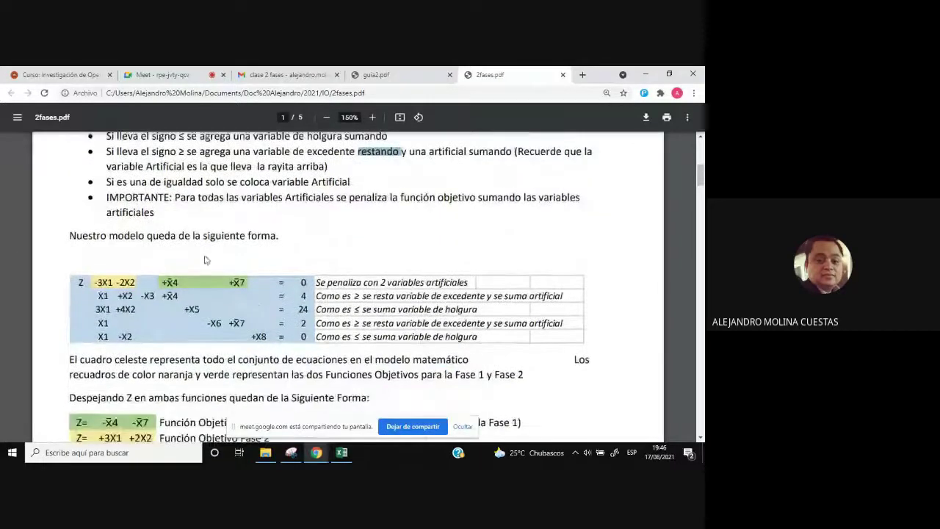
scroll(313, 316, up, 5)
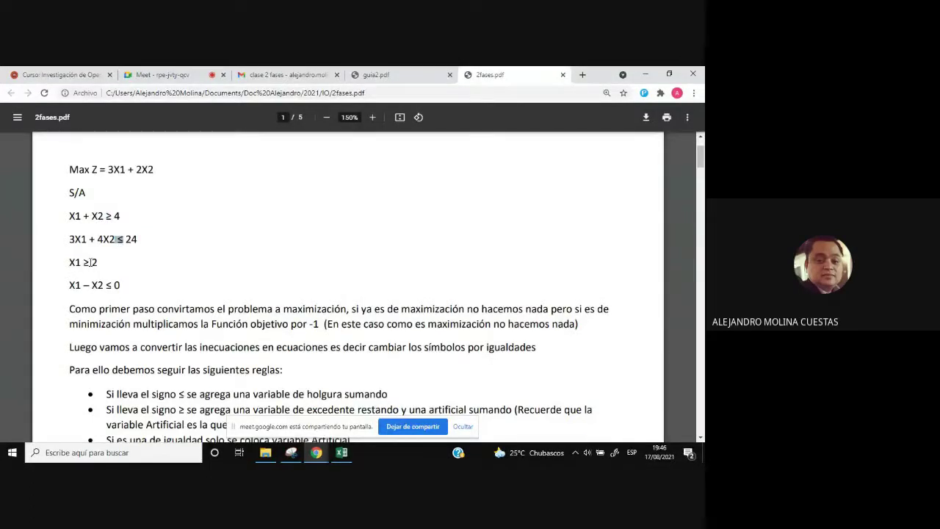
drag(106, 286, 115, 285)
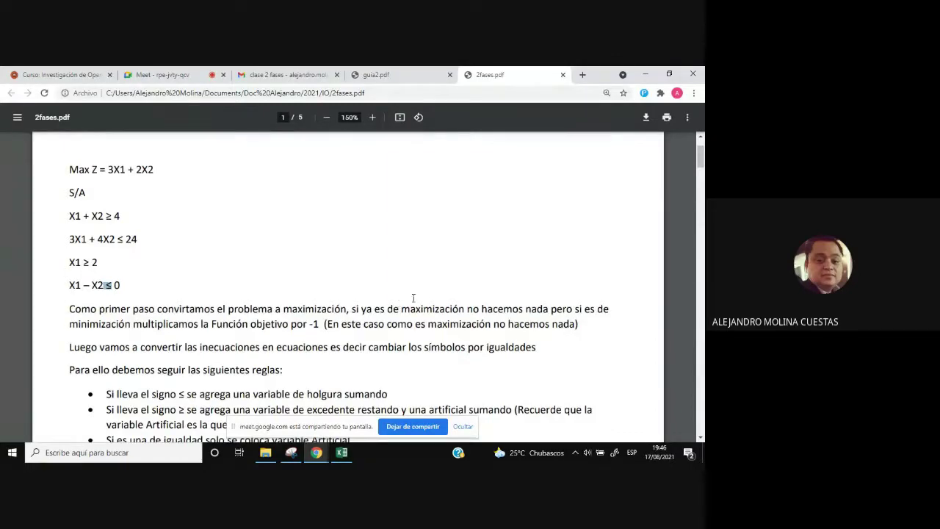
scroll(416, 321, down, 1)
scroll(421, 326, down, 3)
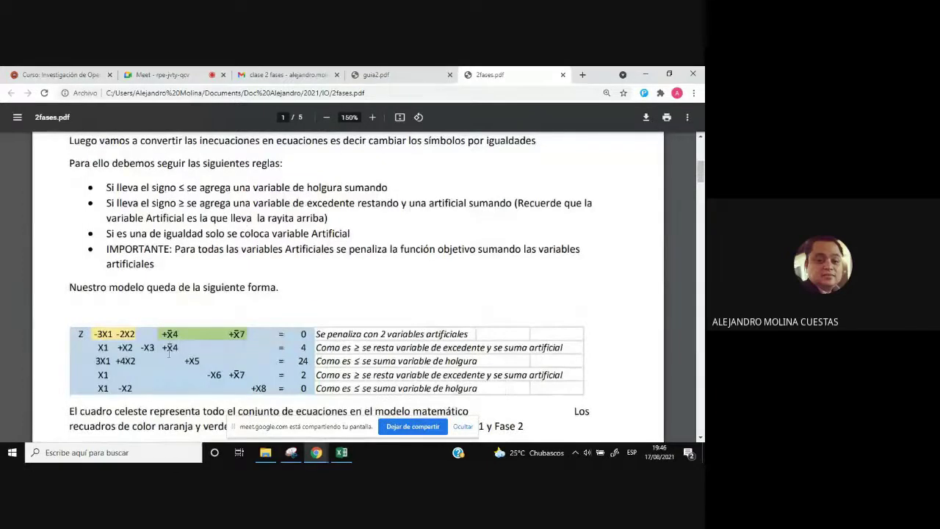
- Highlight the constraint X1 + X2 ≥ 4 in the example and compare it with its converted equation in the blue table
scroll(153, 360, up, 3)
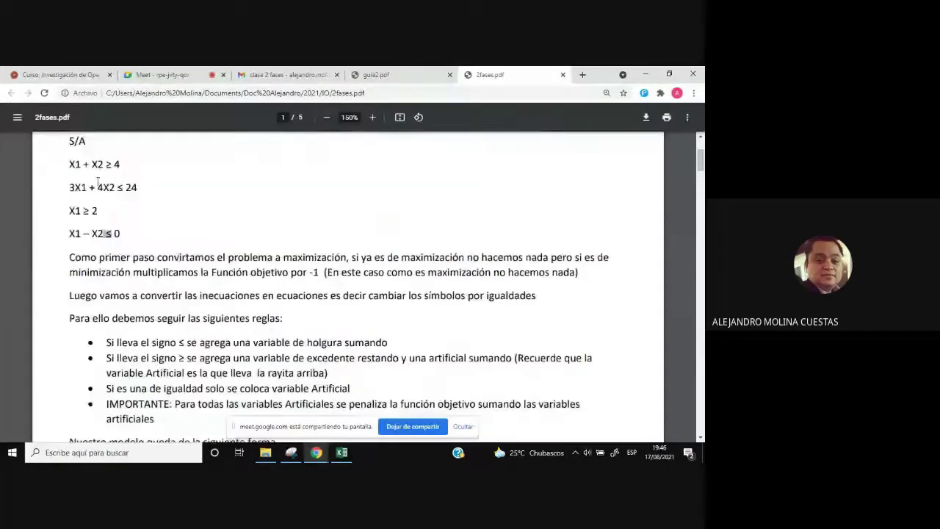
drag(69, 164, 120, 163)
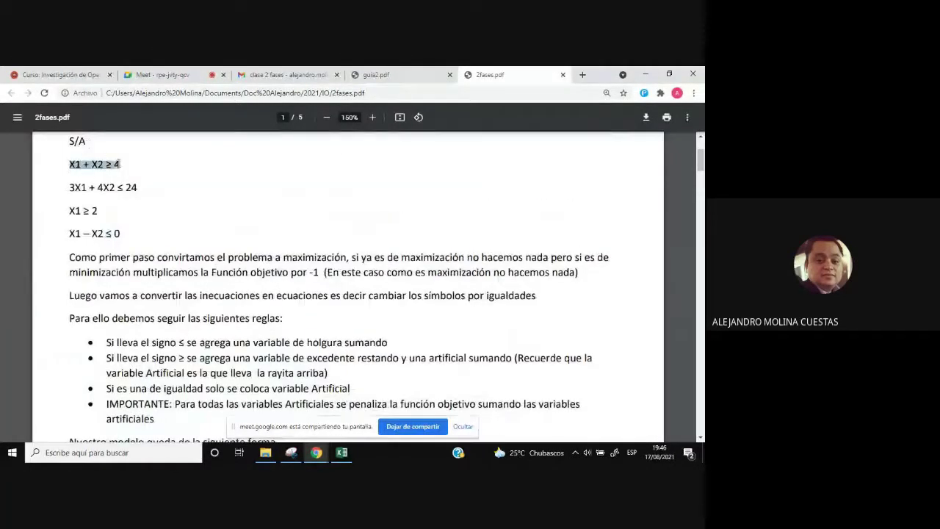
scroll(334, 297, down, 1)
scroll(339, 312, down, 3)
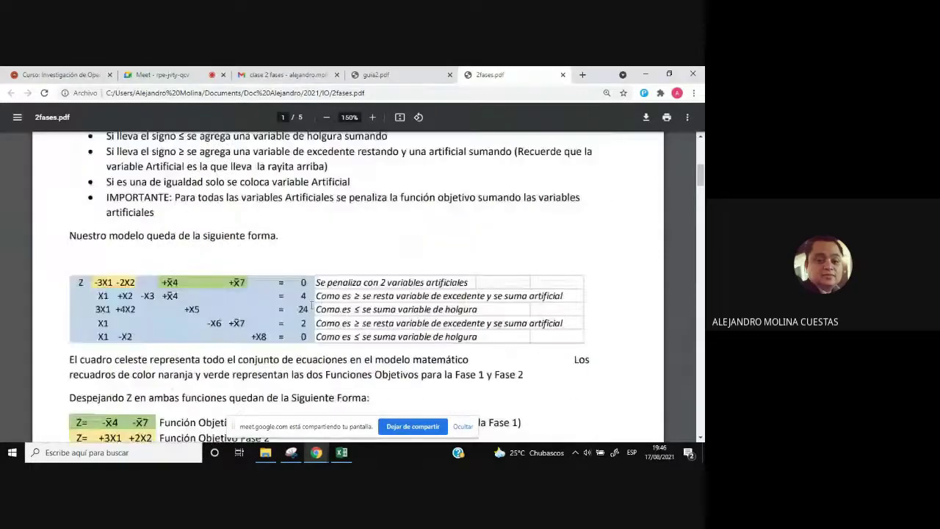
- Highlight X1 +X2 in the blue table's first constraint equation and compare it with the original X1 + X2 ≥ 4 and the ≥ rule
drag(99, 294, 131, 296)
scroll(140, 294, up, 5)
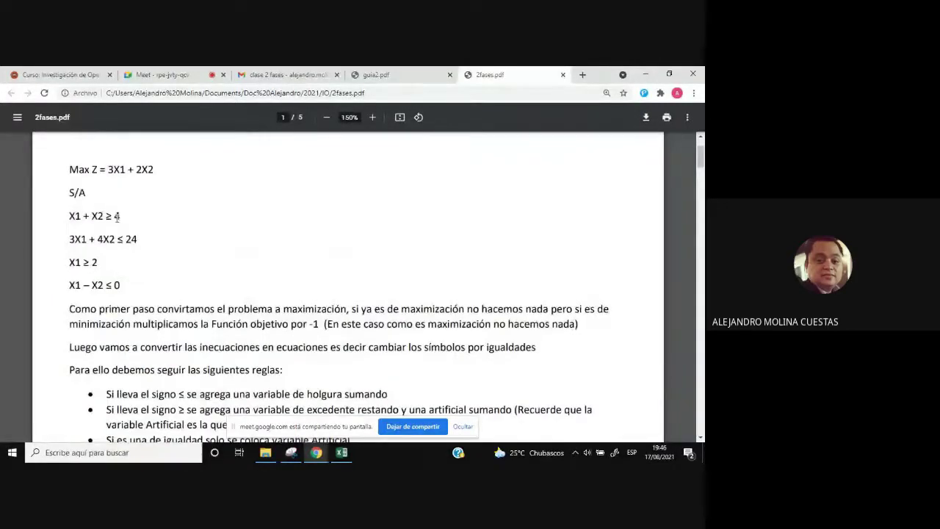
scroll(212, 303, down, 2)
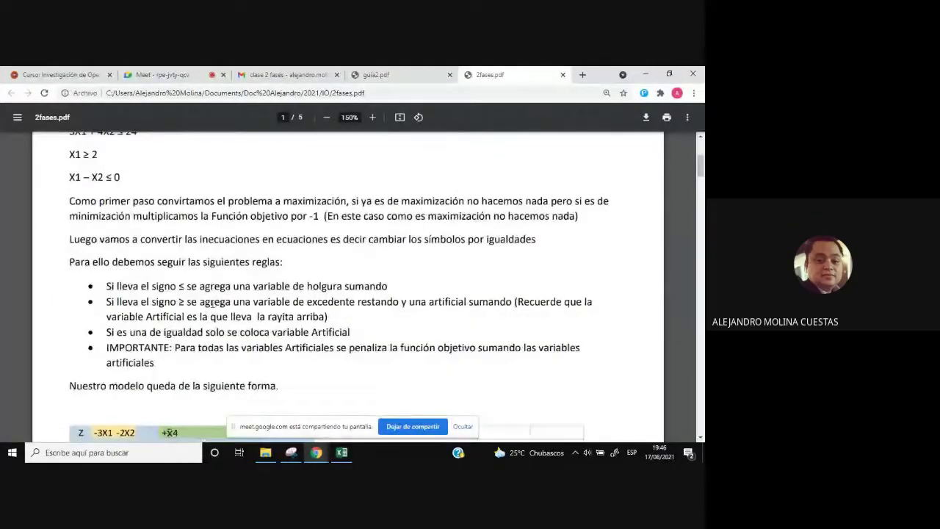
scroll(212, 303, down, 1)
scroll(212, 303, down, 1)
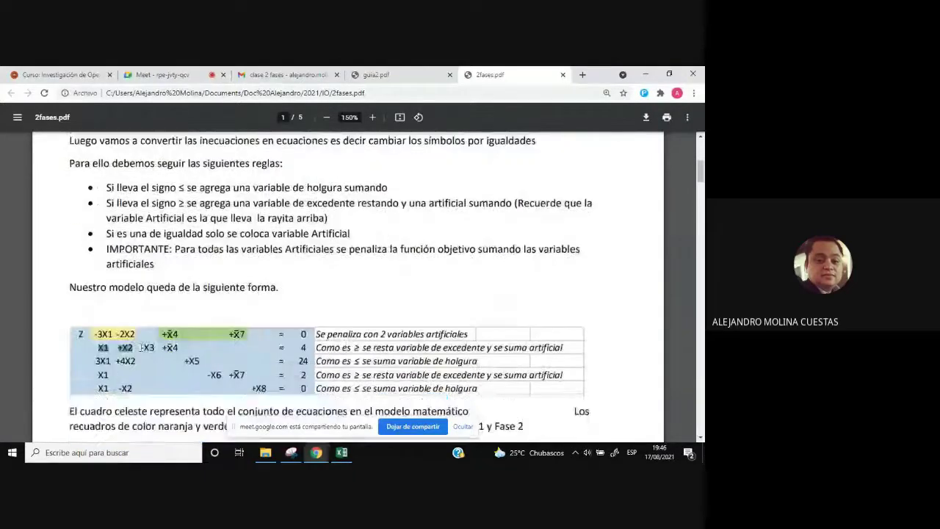
- Highlight in turn the surplus variable -X3 and the artificial variable +X̄4 in the first constraint equation, then clear the highlight
drag(142, 347, 154, 348)
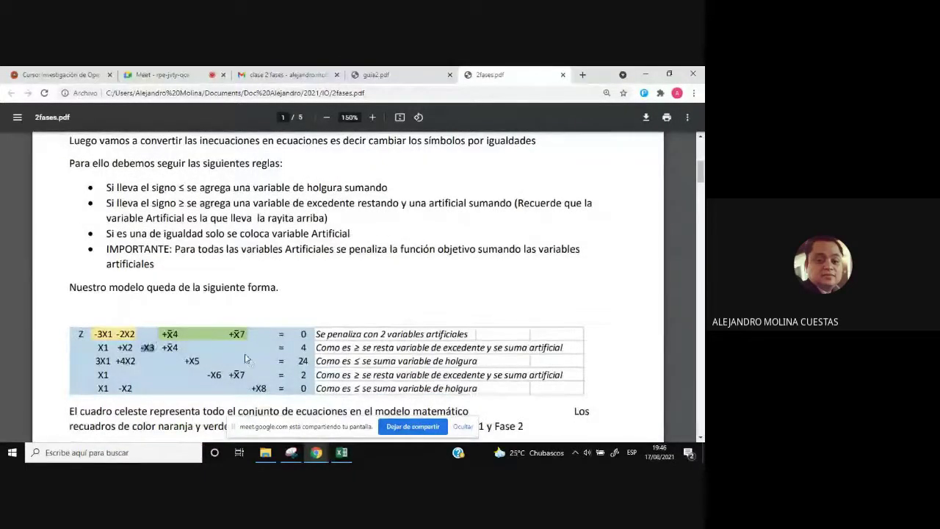
scroll(187, 351, down, 1)
scroll(187, 351, down, 1)
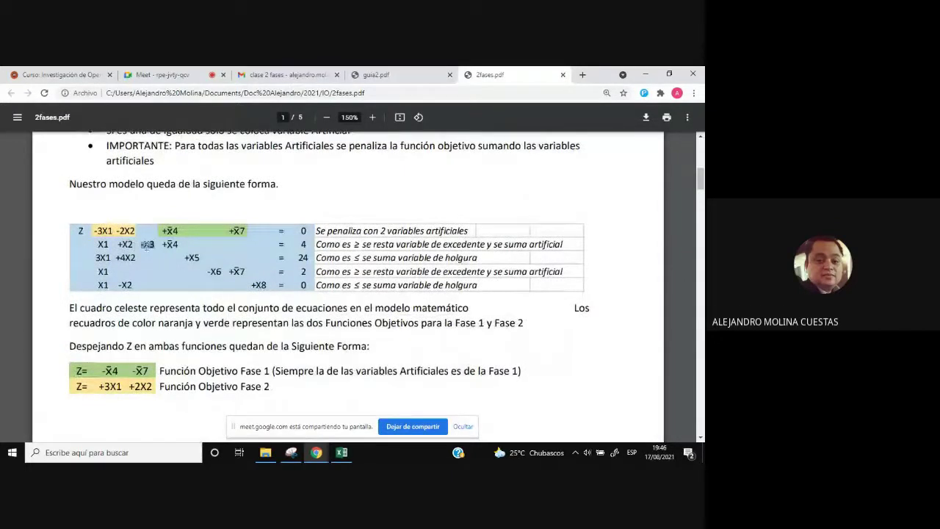
drag(163, 244, 179, 244)
click(174, 245)
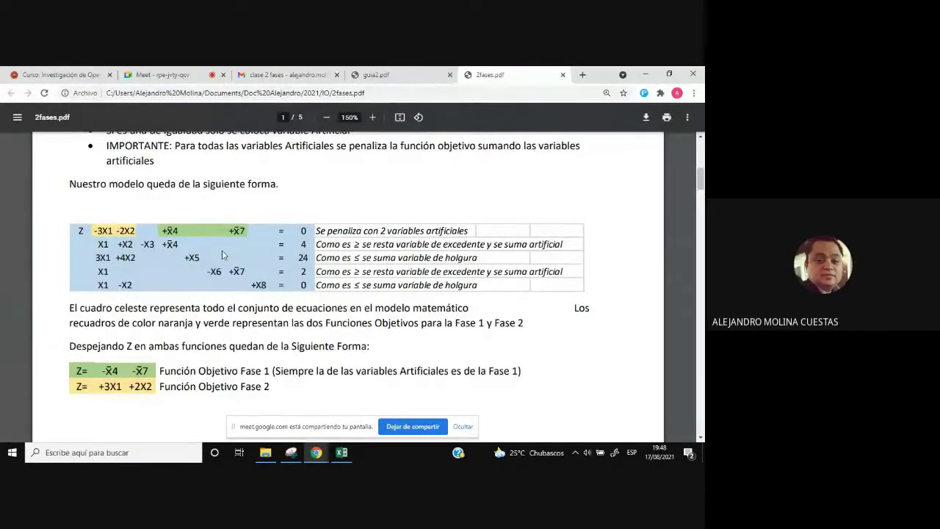
- Examine how each constraint in 2fases.pdf becomes an equation, checking the slack, surplus and artificial variables added in each row
drag(143, 244, 178, 246)
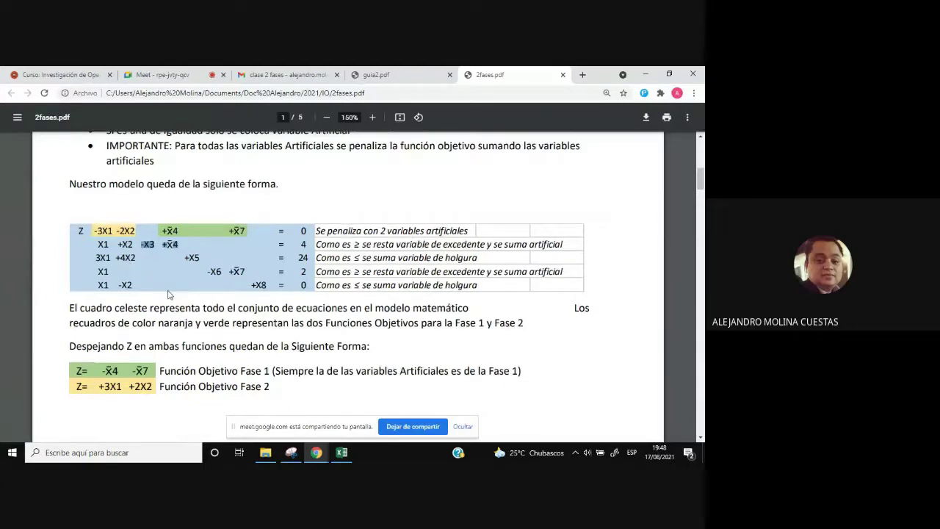
scroll(167, 294, up, 5)
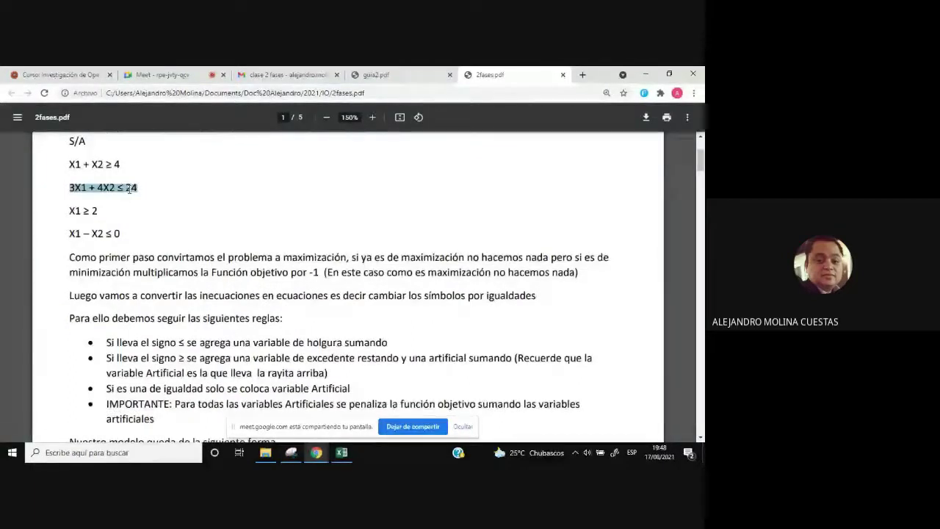
scroll(253, 335, down, 5)
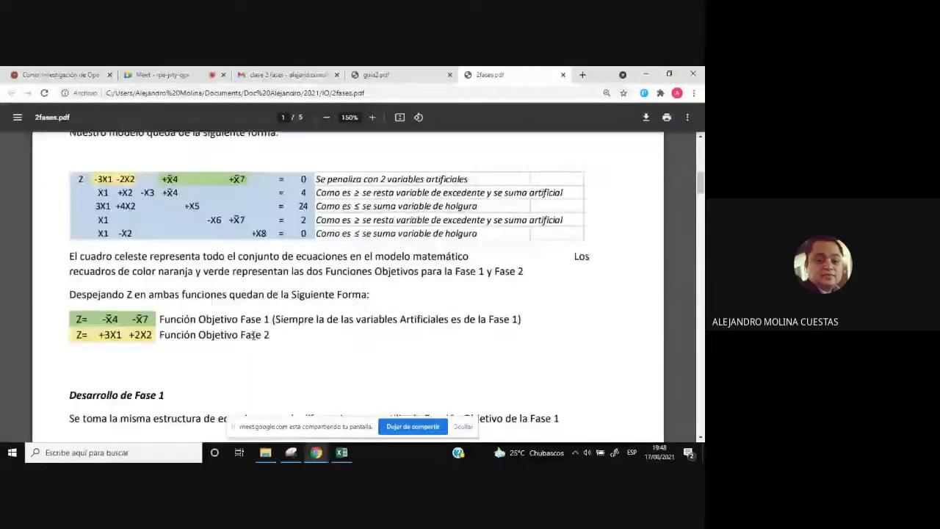
scroll(250, 323, up, 1)
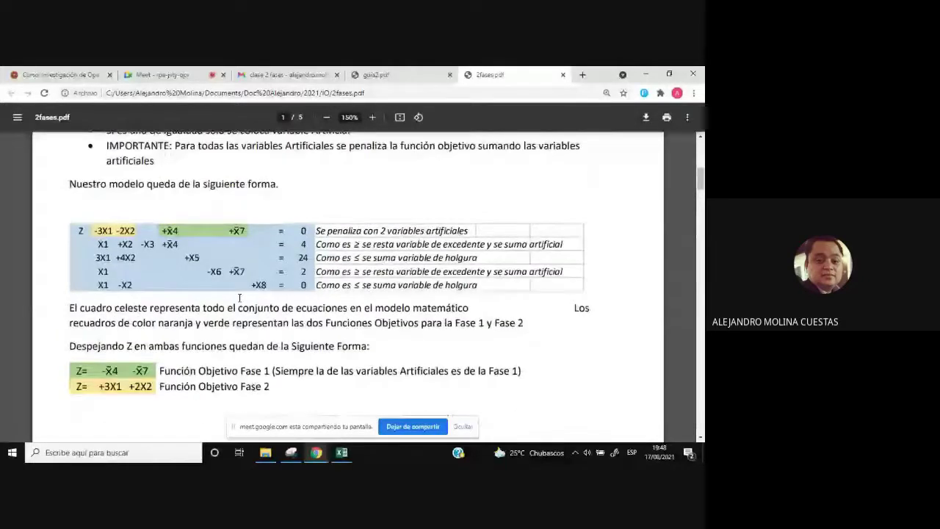
scroll(239, 297, up, 2)
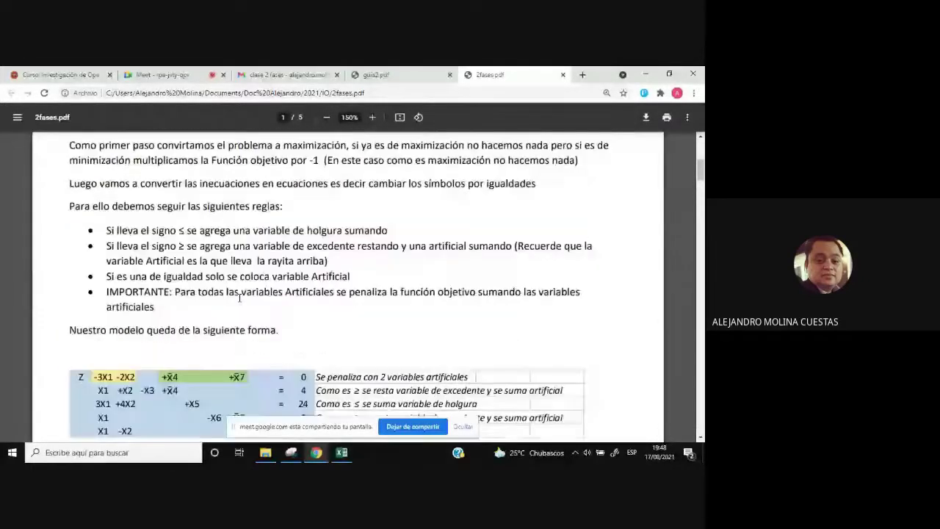
scroll(240, 298, down, 2)
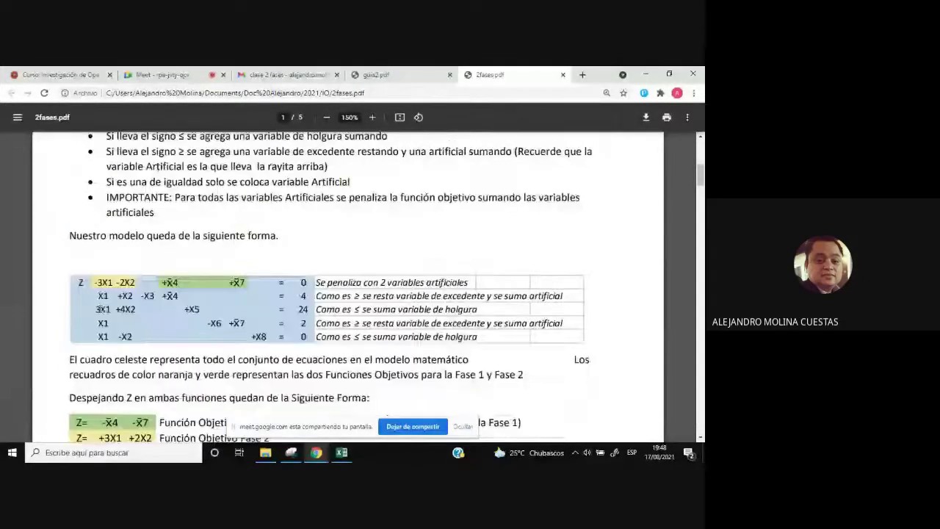
double_click(192, 310)
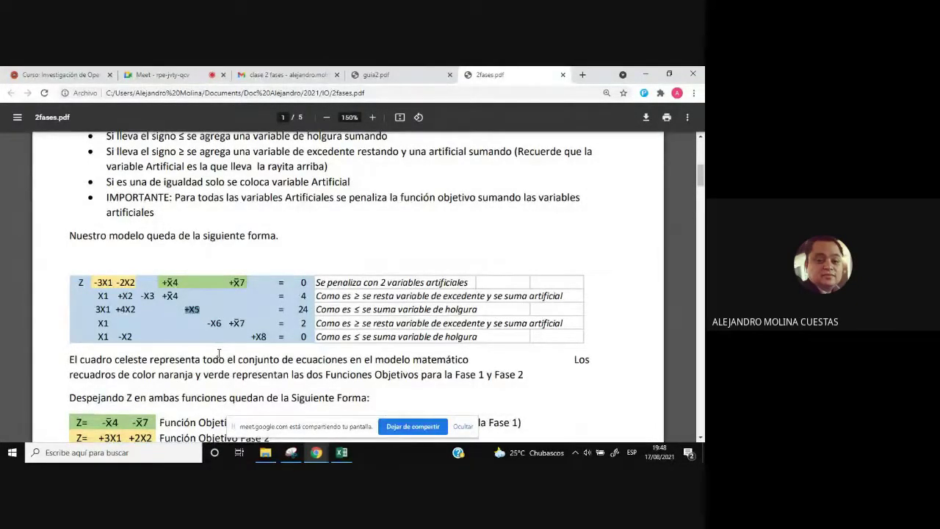
click(357, 323)
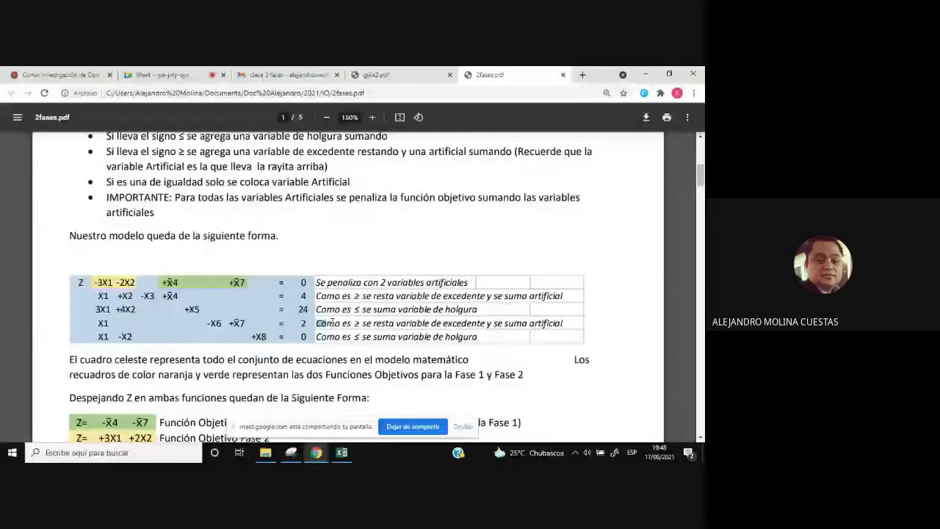
drag(330, 323, 481, 324)
drag(208, 323, 243, 323)
drag(316, 336, 477, 337)
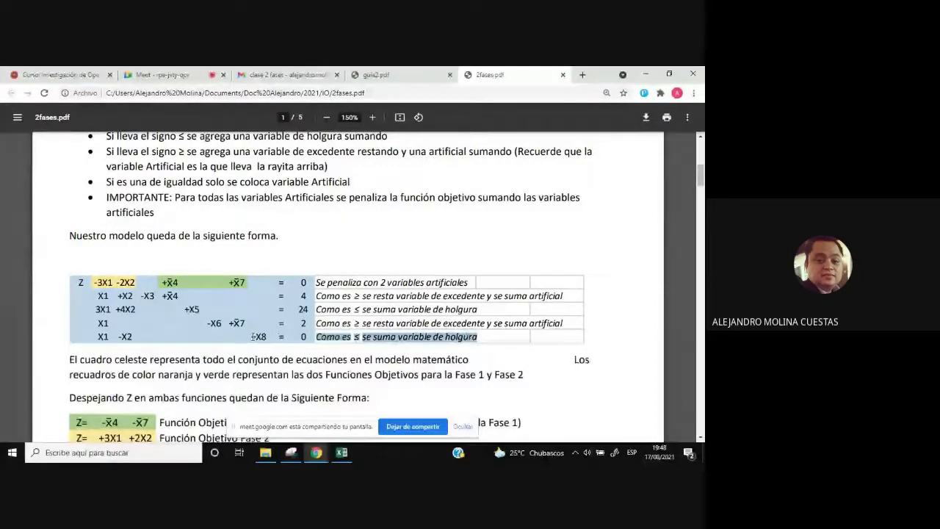
drag(252, 337, 269, 338)
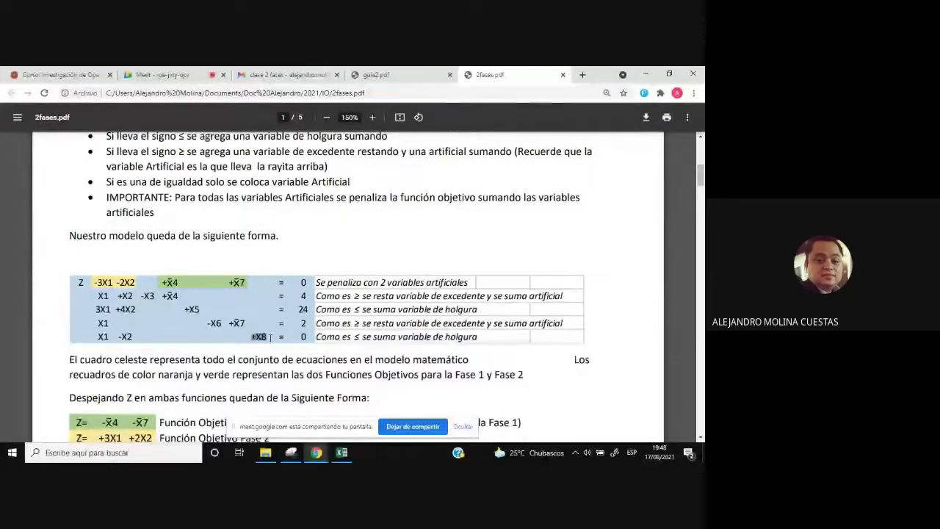
click(285, 324)
- Read the rules on equality constraints and on penalizing the objective function with artificial variables, and compare them with the model's Z row
scroll(285, 324, up, 1)
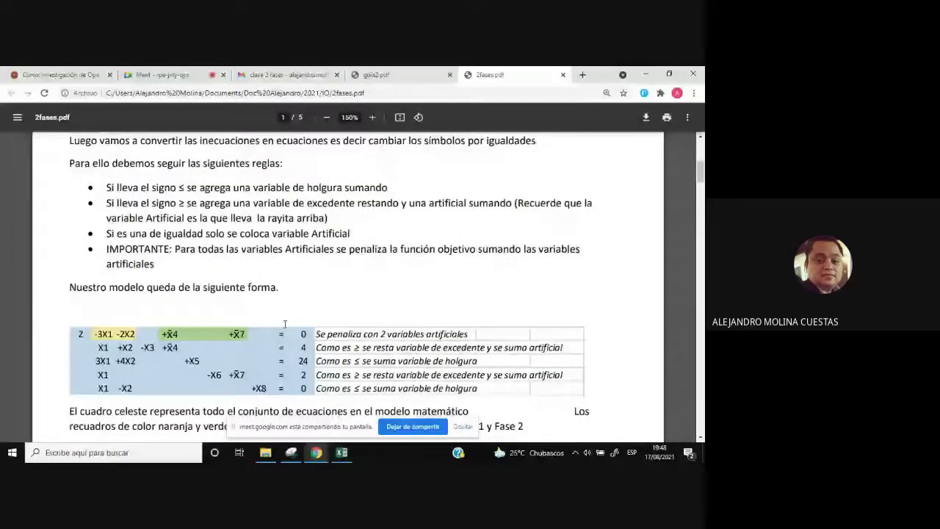
scroll(285, 324, up, 1)
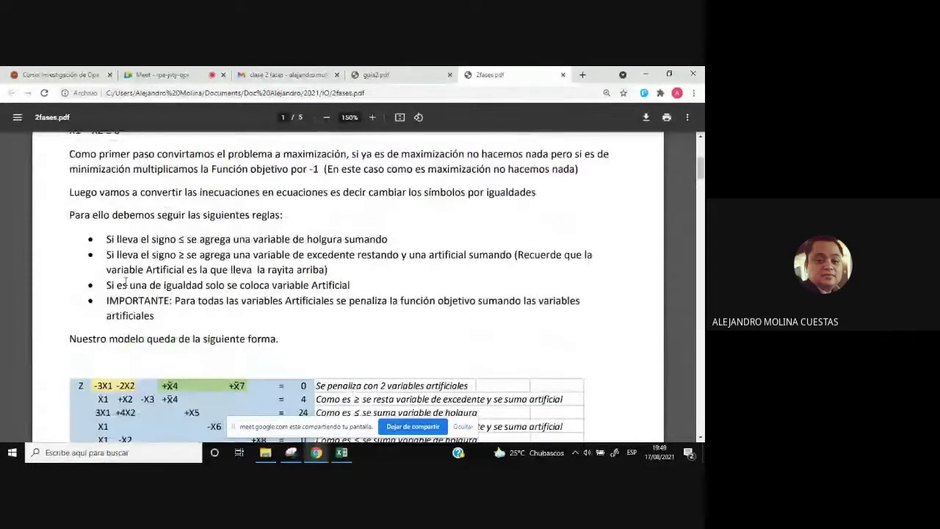
drag(105, 286, 379, 285)
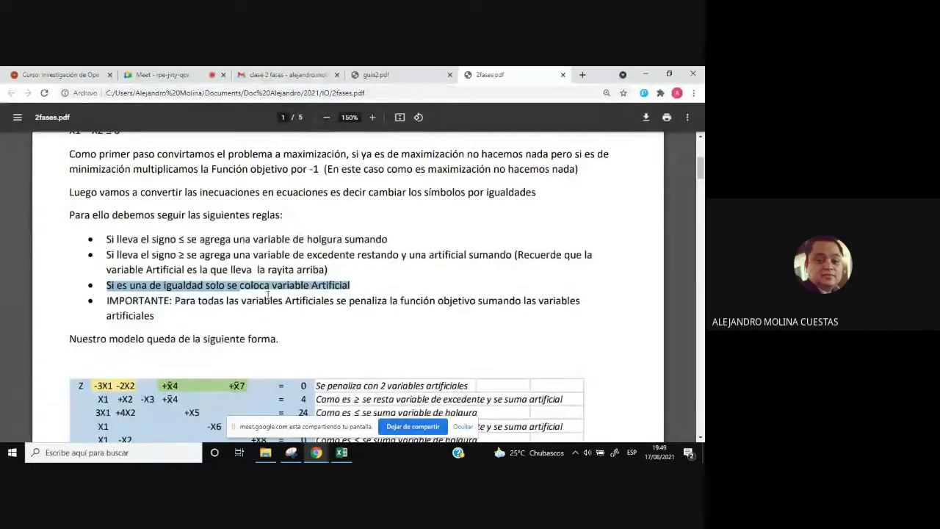
click(354, 285)
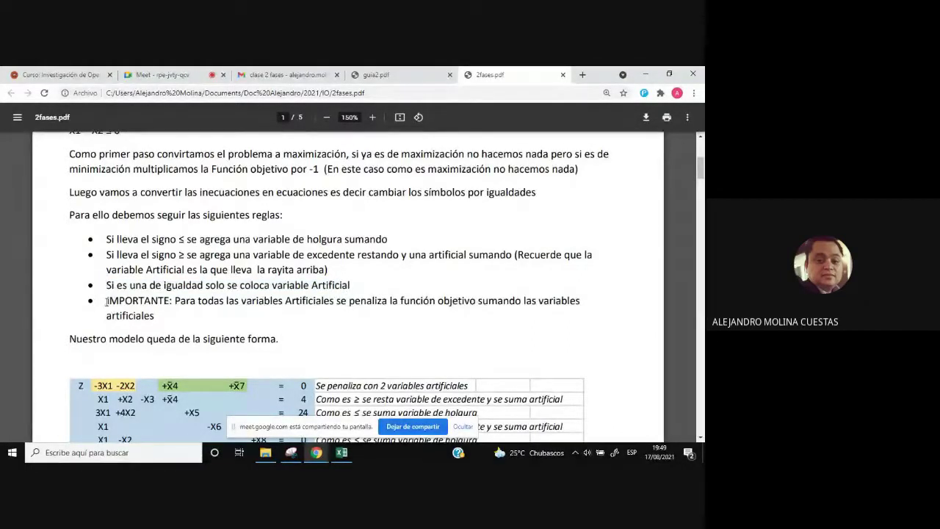
drag(177, 304, 158, 317)
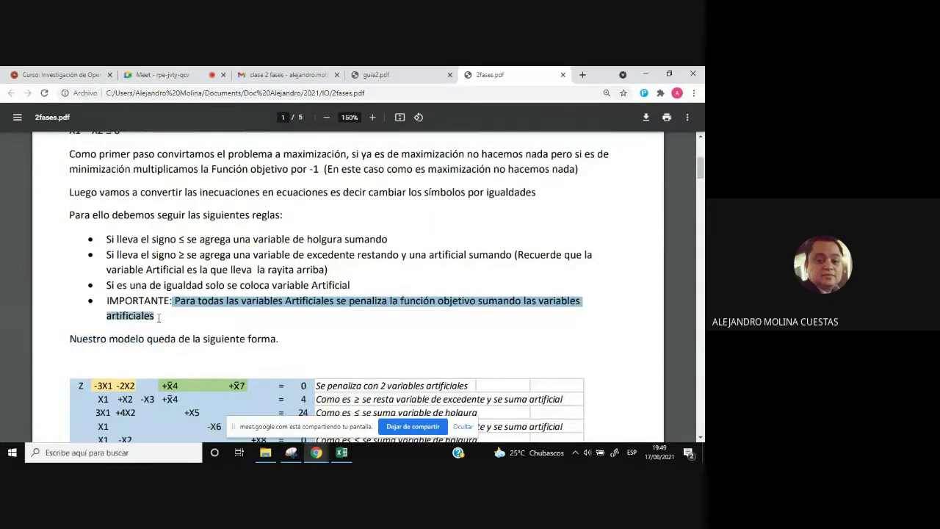
scroll(268, 371, down, 1)
scroll(268, 371, down, 3)
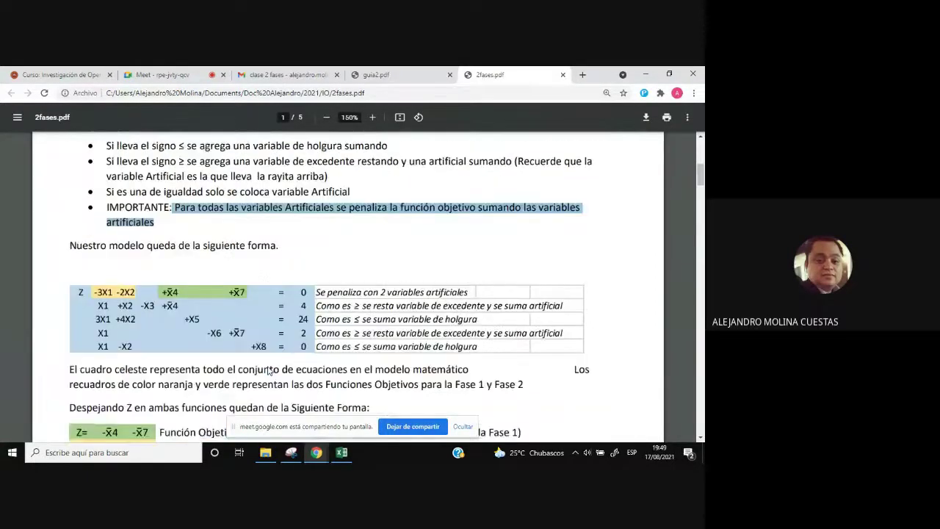
click(176, 297)
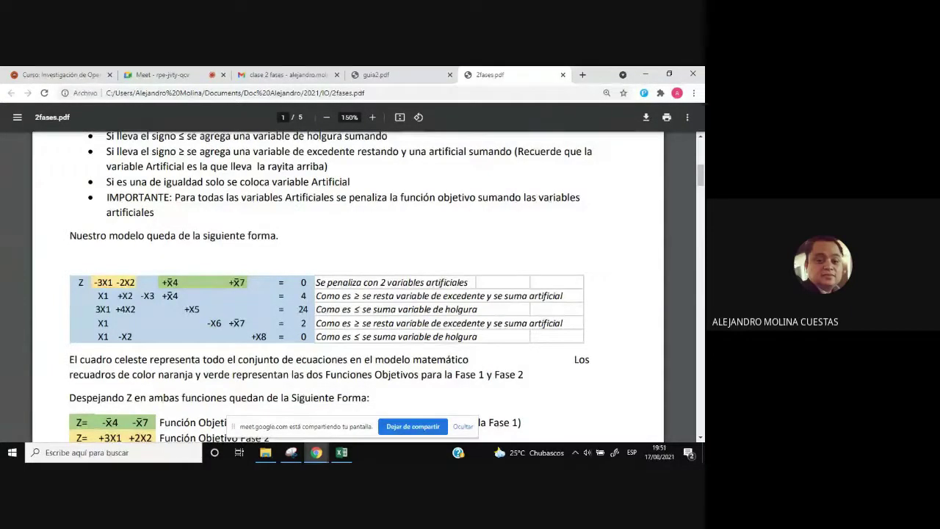
- Switch to the 2fases.xlsx workbook in Excel and enter Z in cell B21 of Hoja3, below the non-negativity condition
click(342, 452)
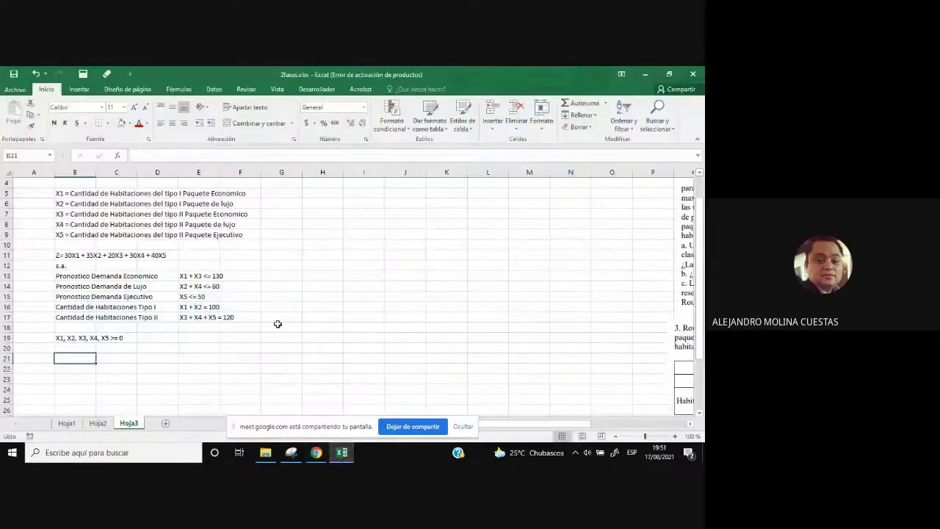
scroll(286, 359, up, 1)
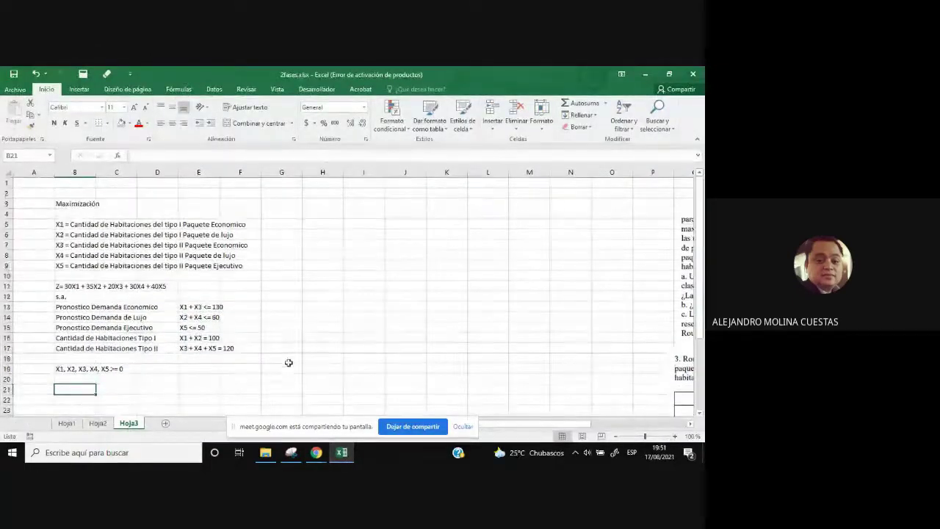
scroll(294, 353, down, 1)
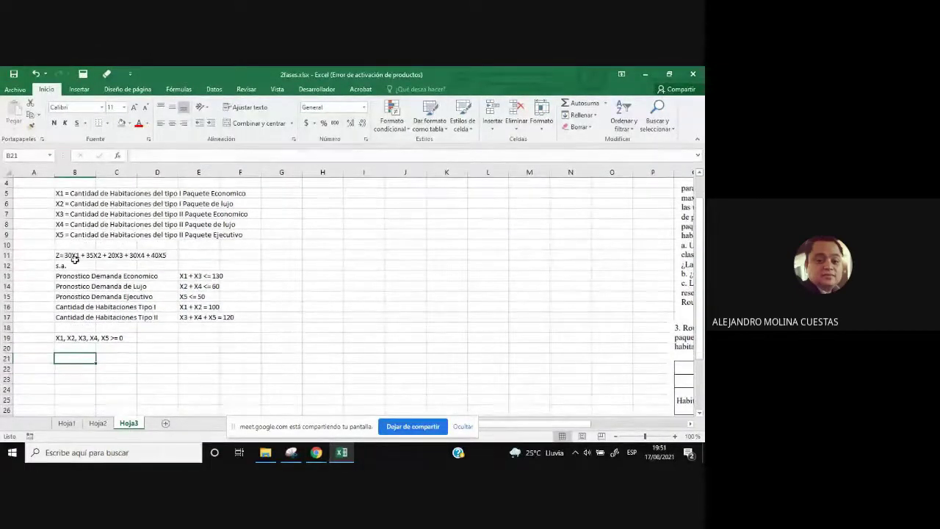
drag(65, 255, 157, 257)
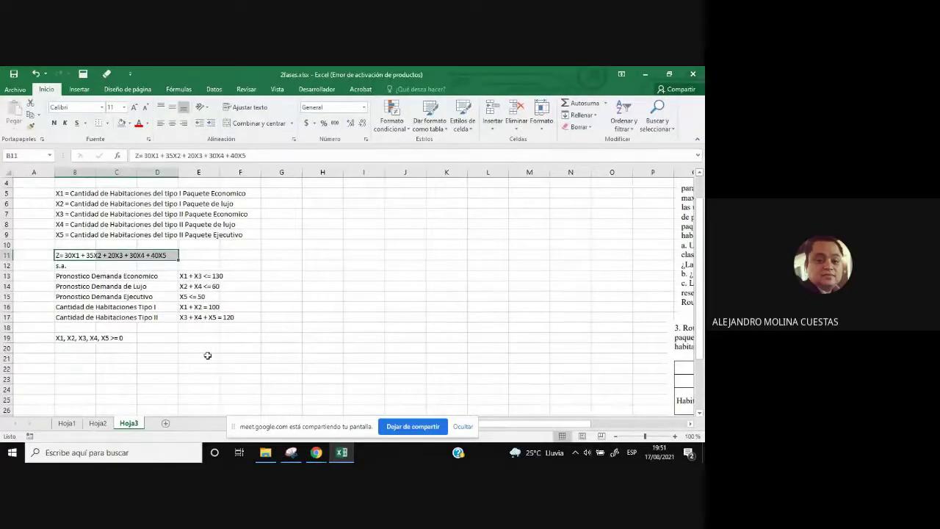
scroll(208, 355, down, 1)
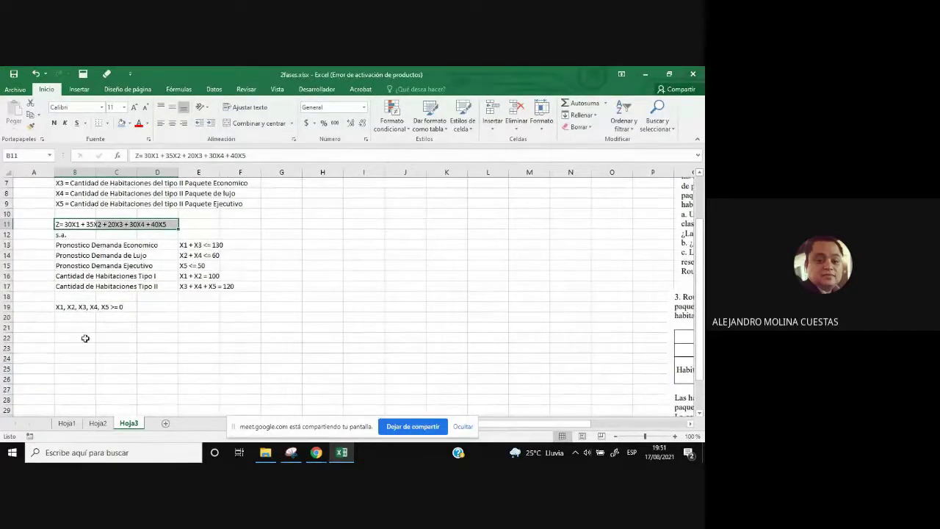
click(79, 309)
click(77, 328)
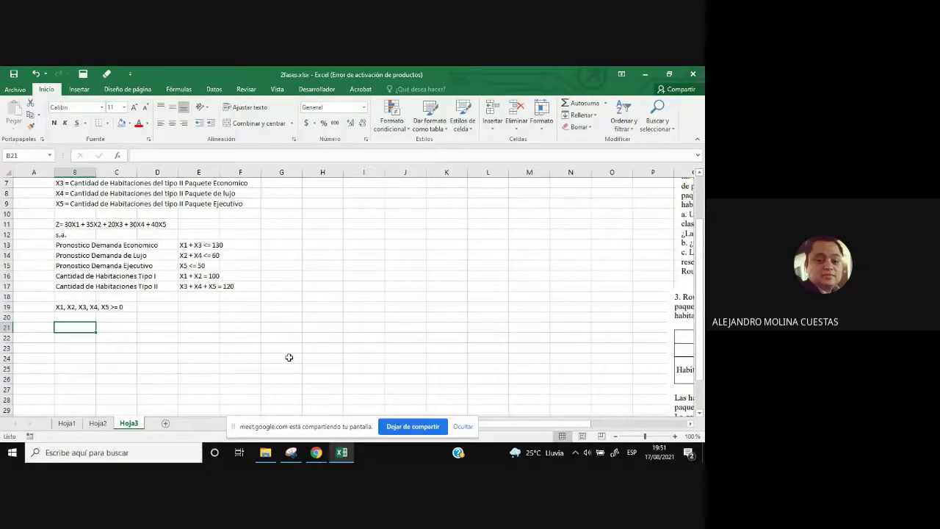
text(Z)
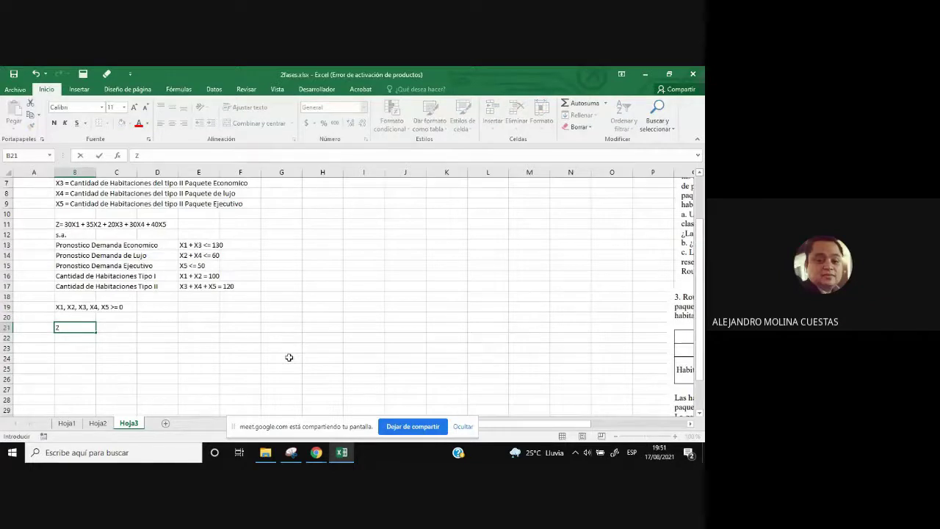
text(.)
key(Tab)
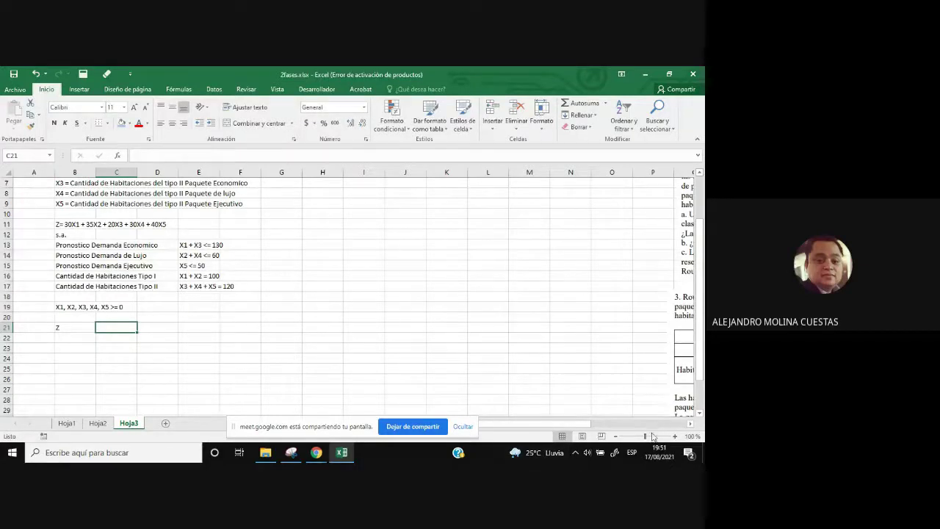
- Center the Z label horizontally in cell B21
drag(646, 438, 648, 439)
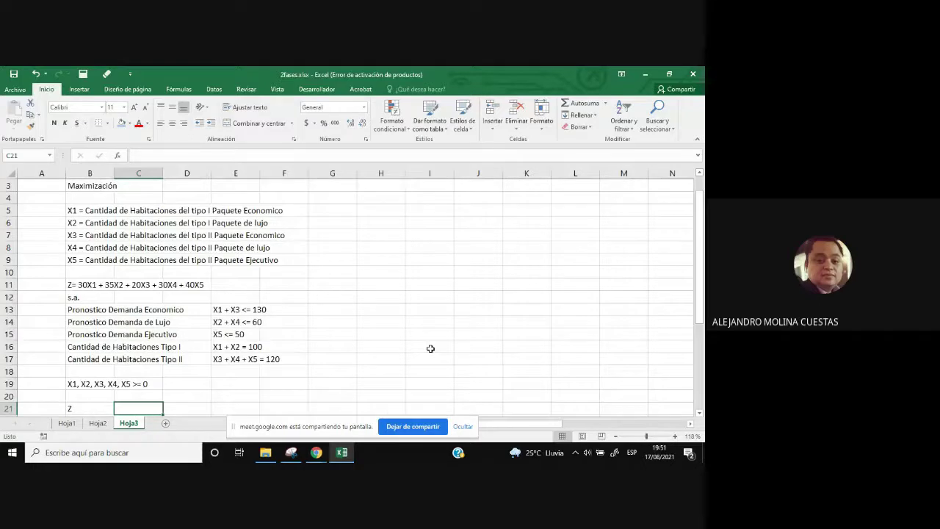
scroll(431, 348, down, 1)
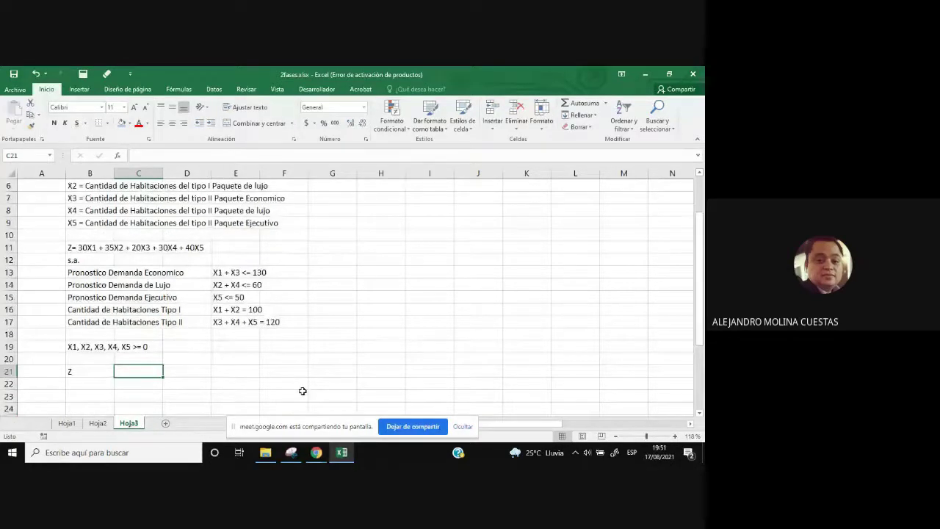
key(Left)
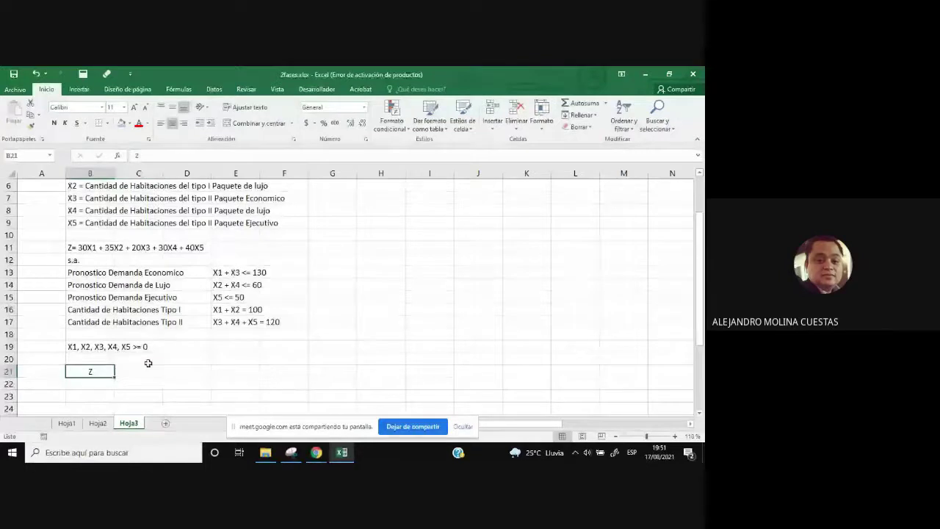
- Set the width of columns C through L to 6 and narrow column B
drag(138, 173, 569, 170)
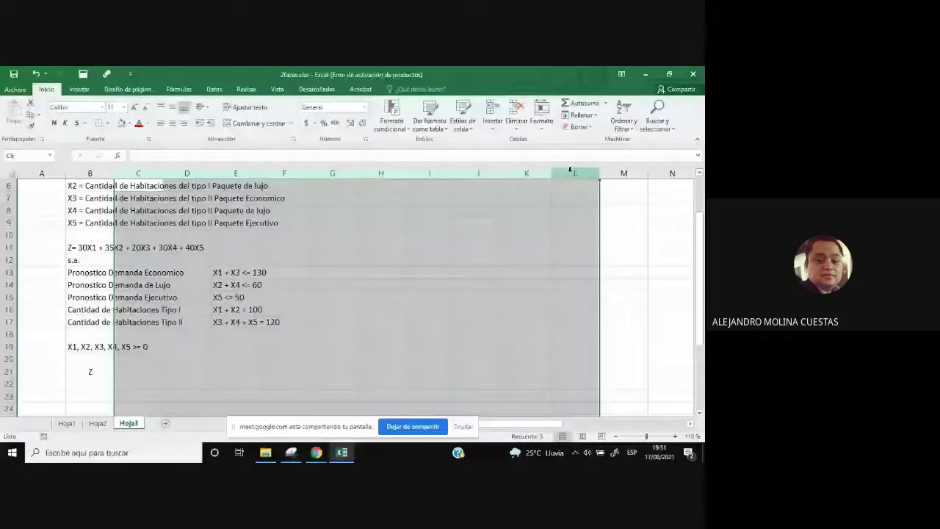
right_click(569, 169)
click(532, 308)
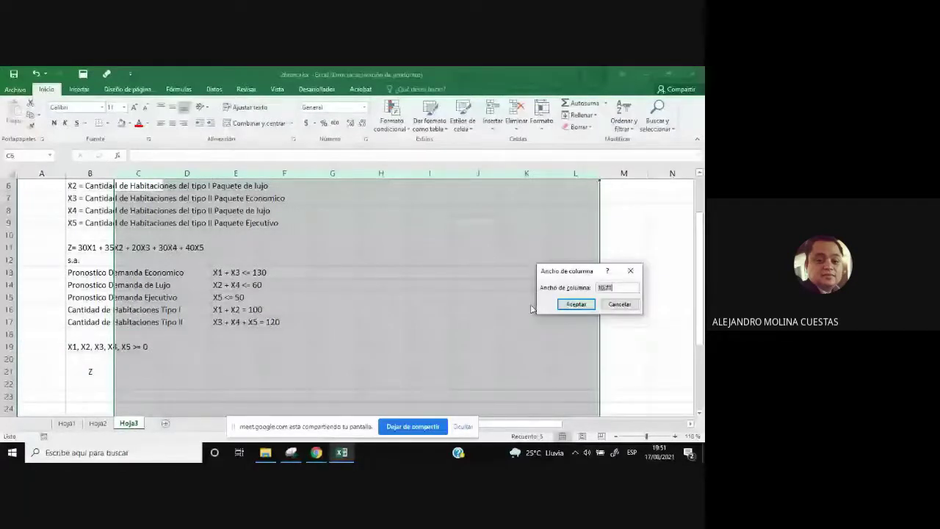
text(6)
key(Return)
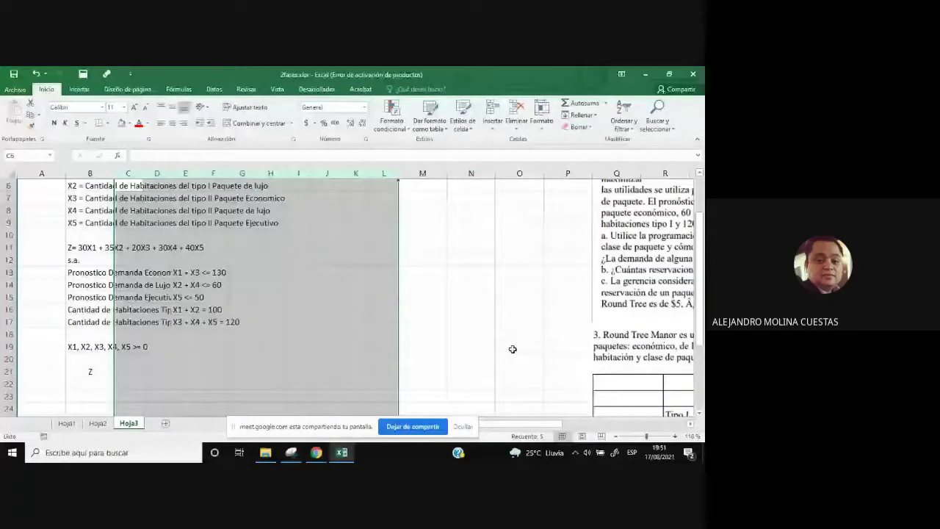
scroll(513, 349, down, 1)
drag(100, 175, 95, 175)
- Enter the first objective term -30X1 as text in cell C21, beside Z
click(109, 334)
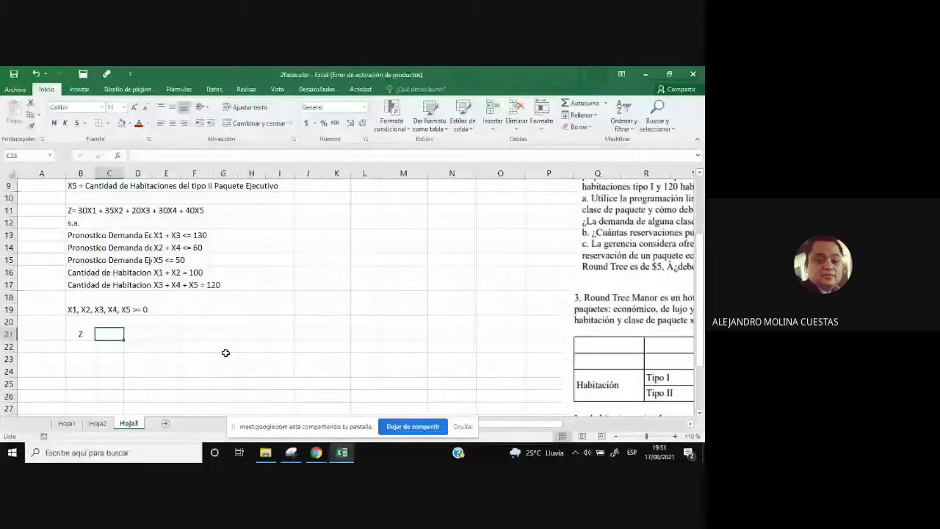
text(=)
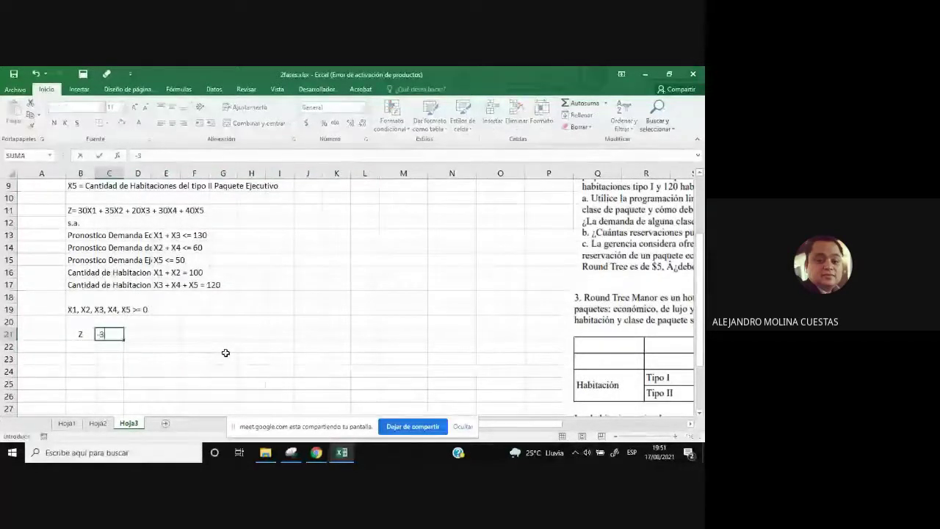
text(30X1)
click(133, 155)
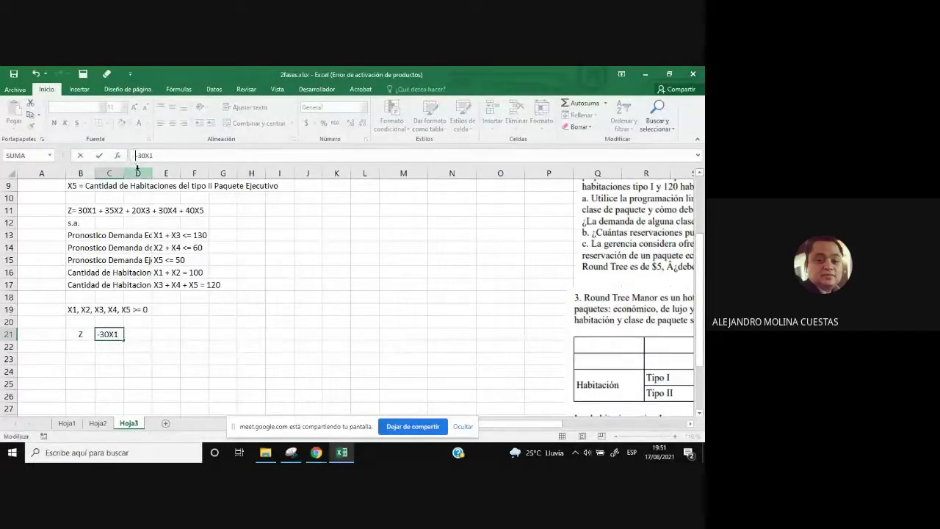
text(')
key(Return)
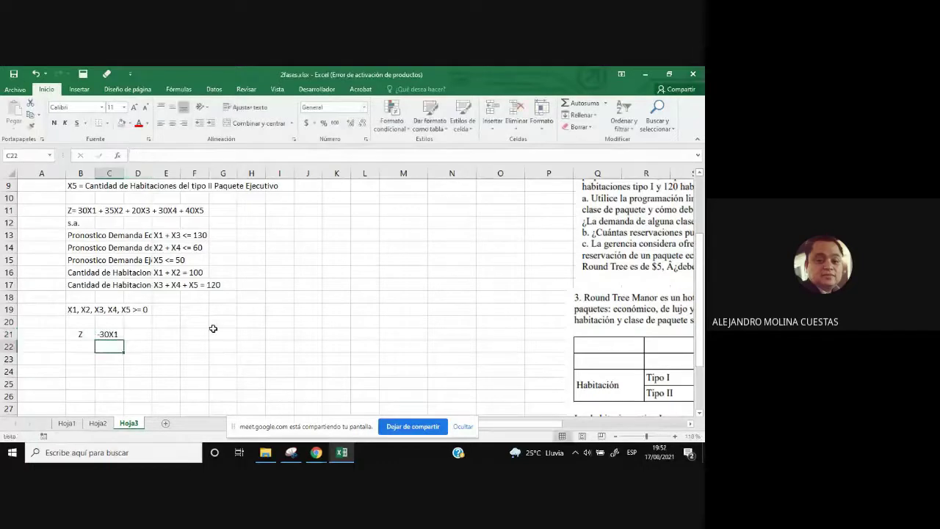
- Enter the objective terms -35X2 and -20X3 as text in cells D21 and E21
click(126, 335)
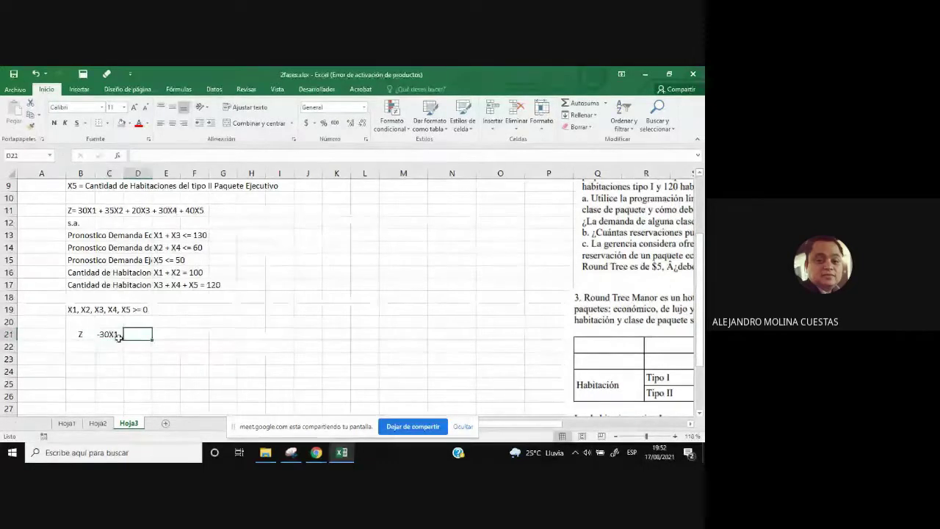
click(135, 155)
text(')
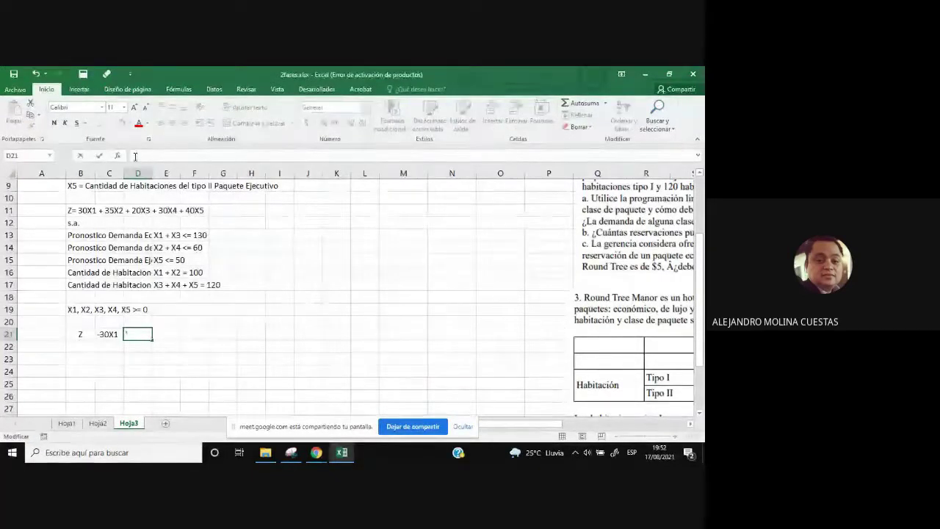
text(-35)
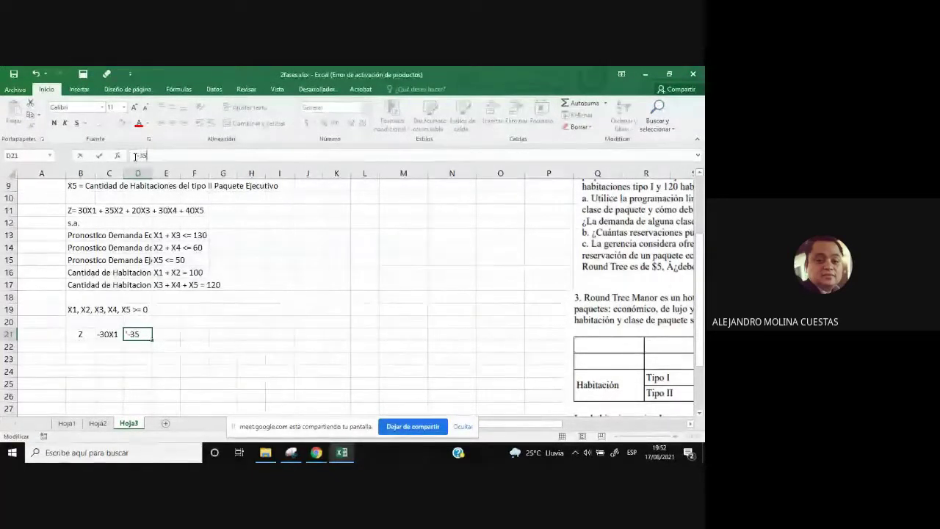
text(X2)
click(175, 338)
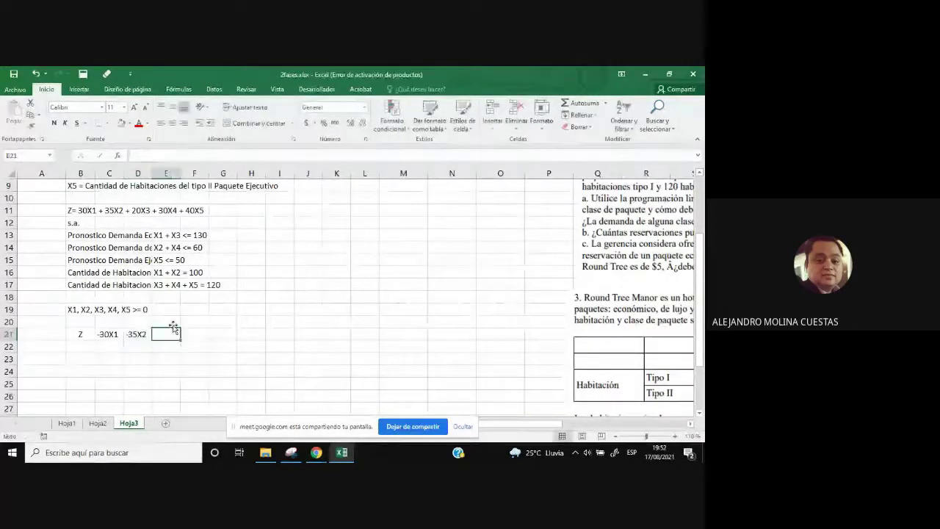
click(155, 155)
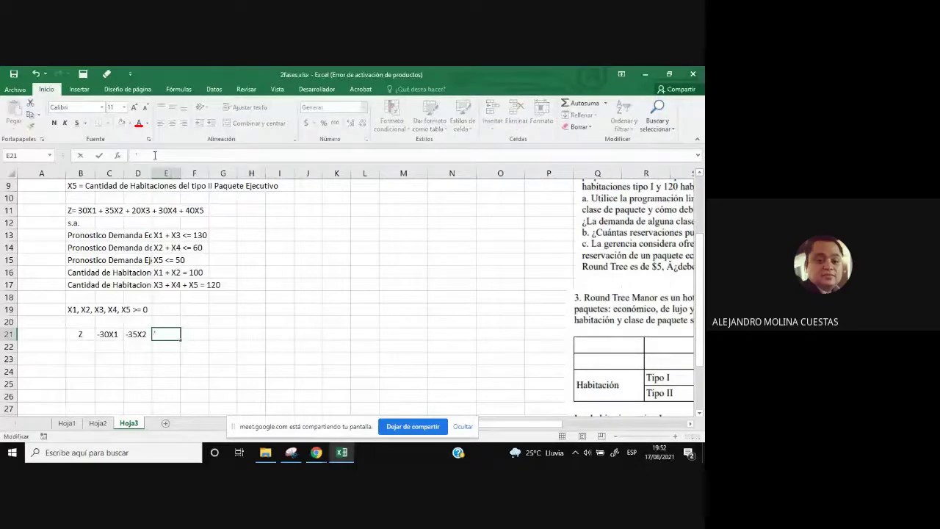
text('-2)
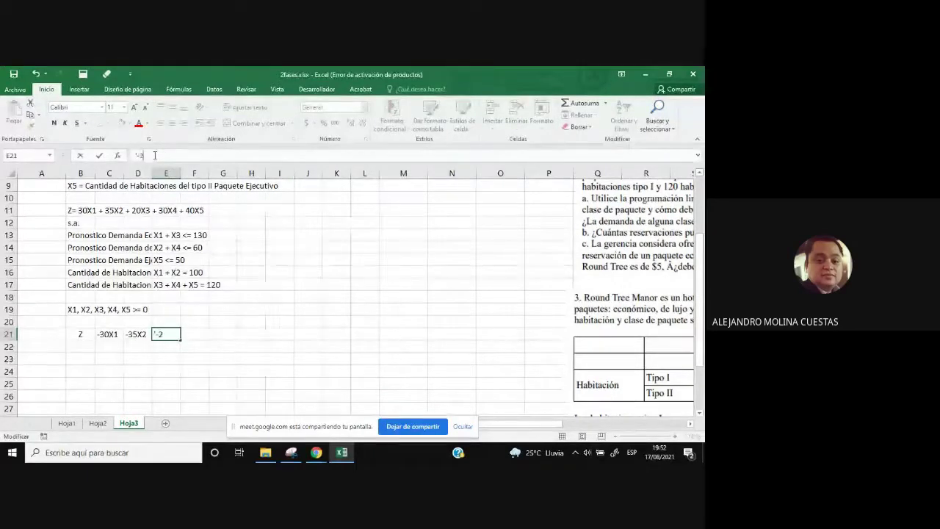
text(0X3)
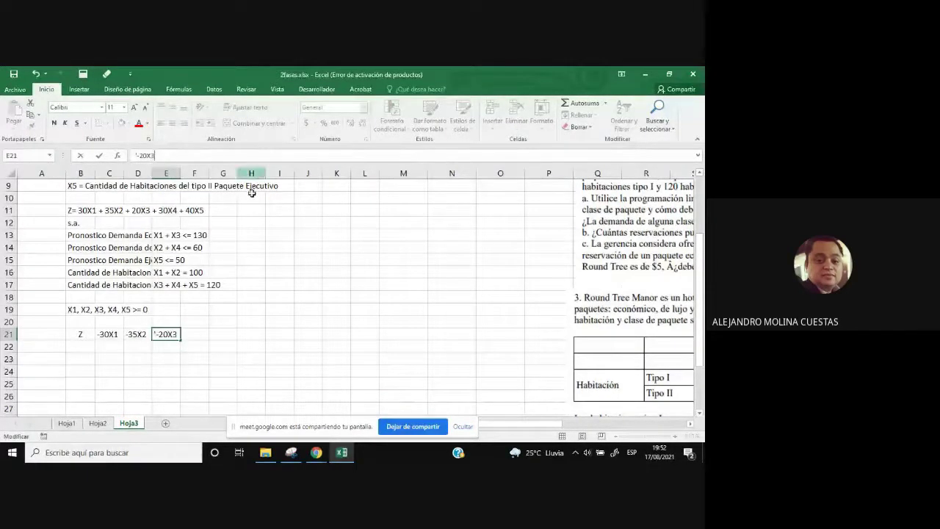
key(Return)
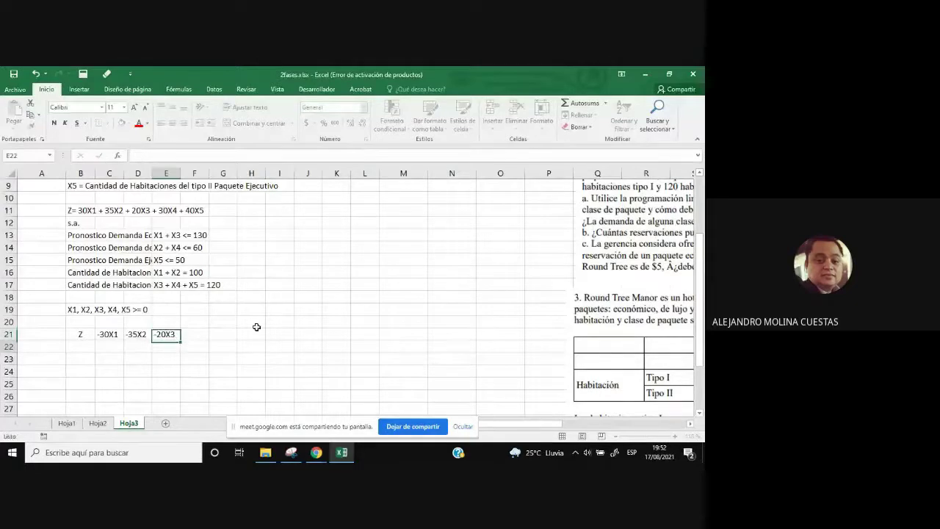
- Enter the objective terms -30X4 and -40X5 as text in cells F21 and G21
key(Right)
click(139, 155)
text(')
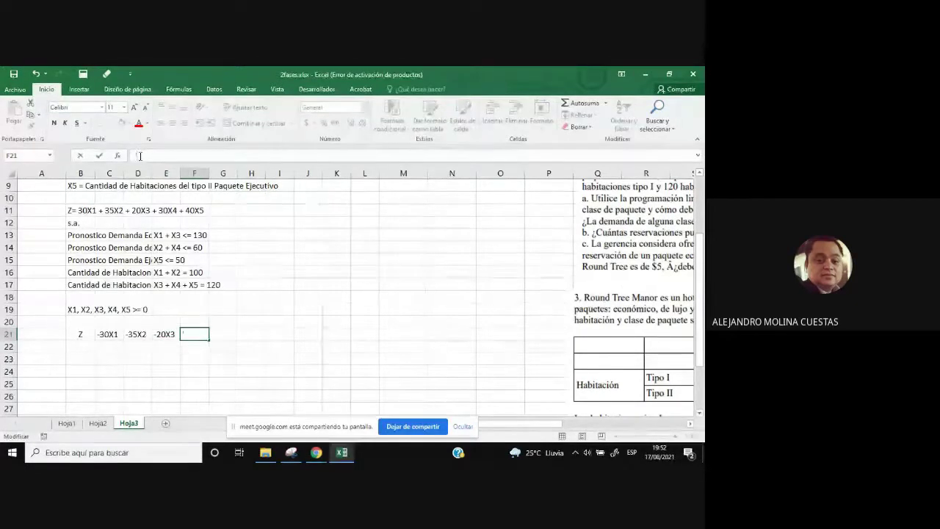
text(30X4)
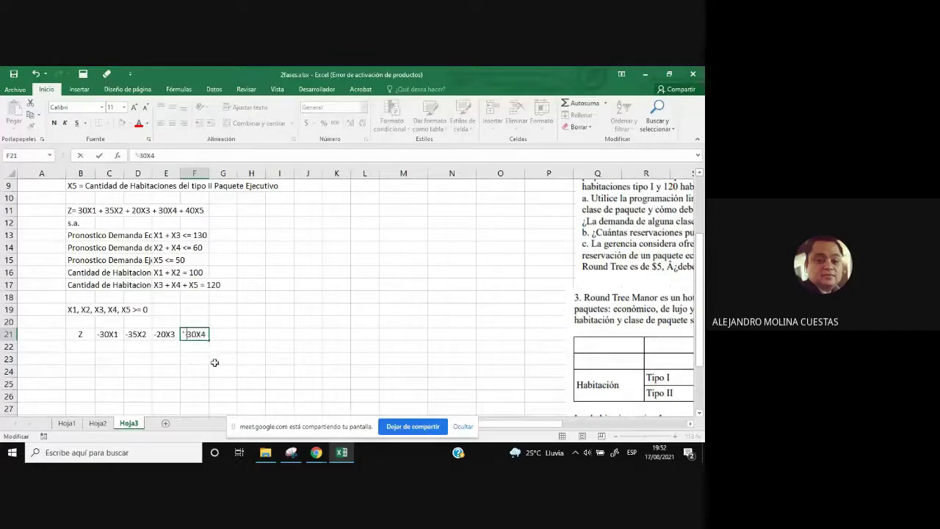
click(214, 360)
click(218, 330)
double_click(218, 330)
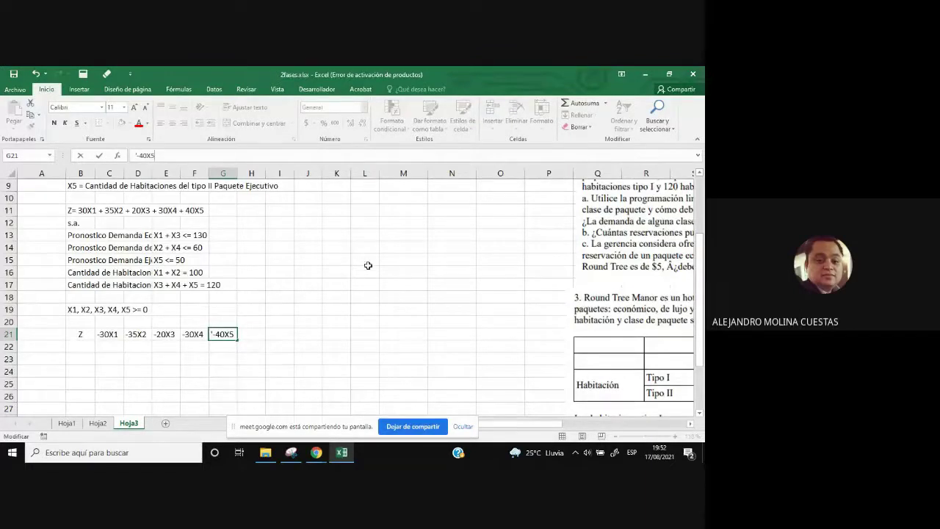
click(362, 335)
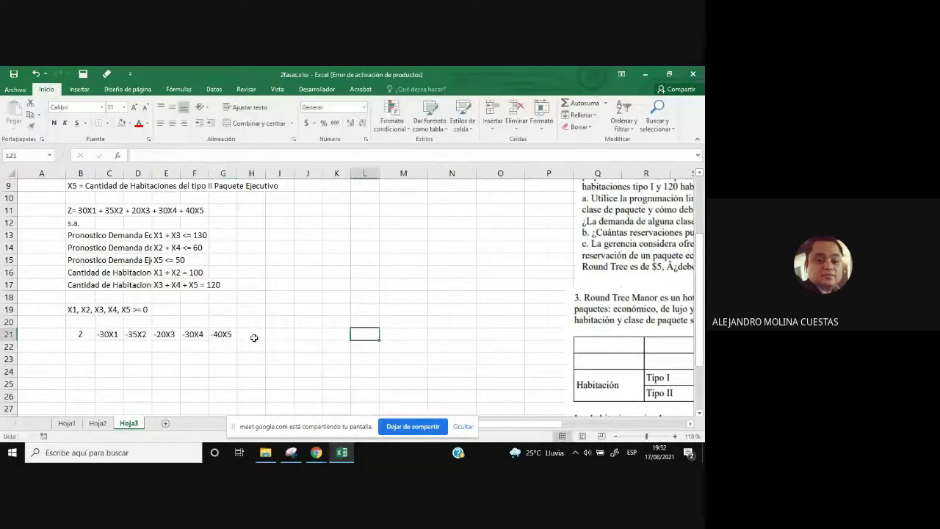
- Set the width of columns M through P to 6
drag(252, 335, 357, 335)
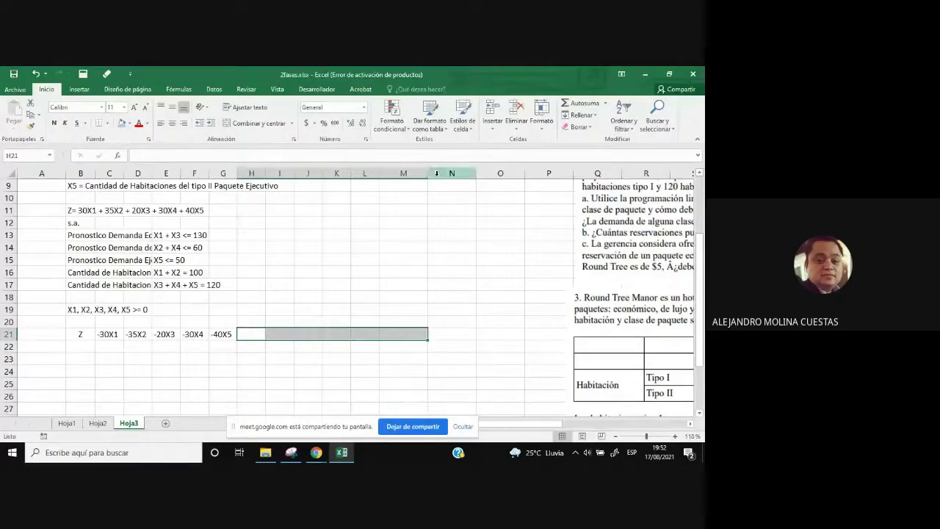
drag(403, 173, 534, 172)
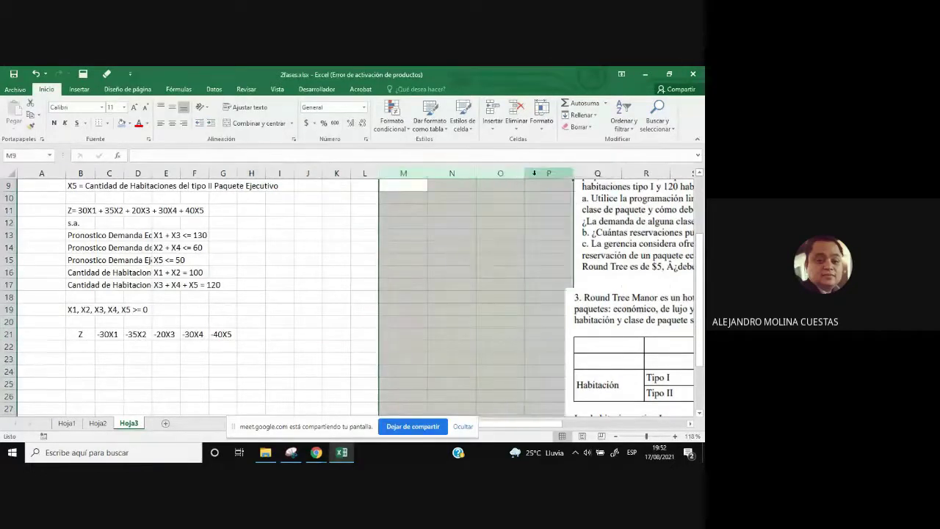
right_click(535, 173)
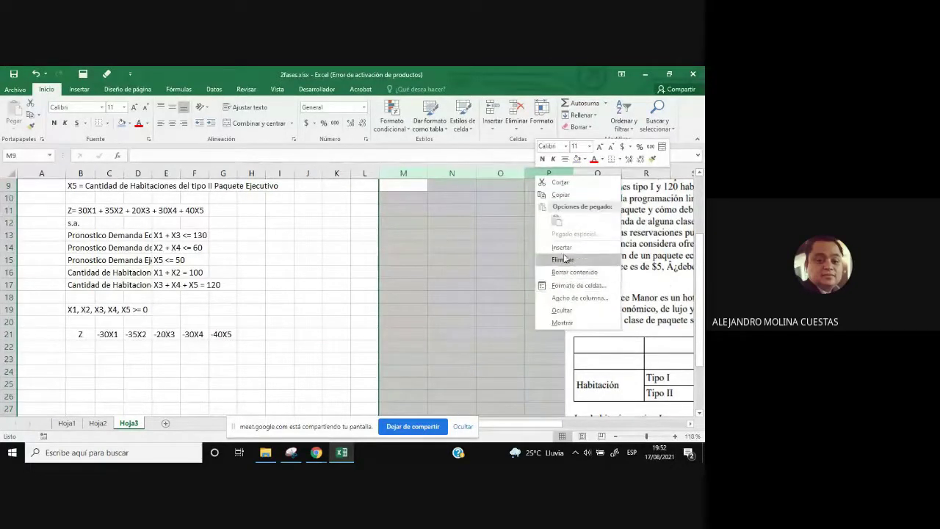
click(577, 297)
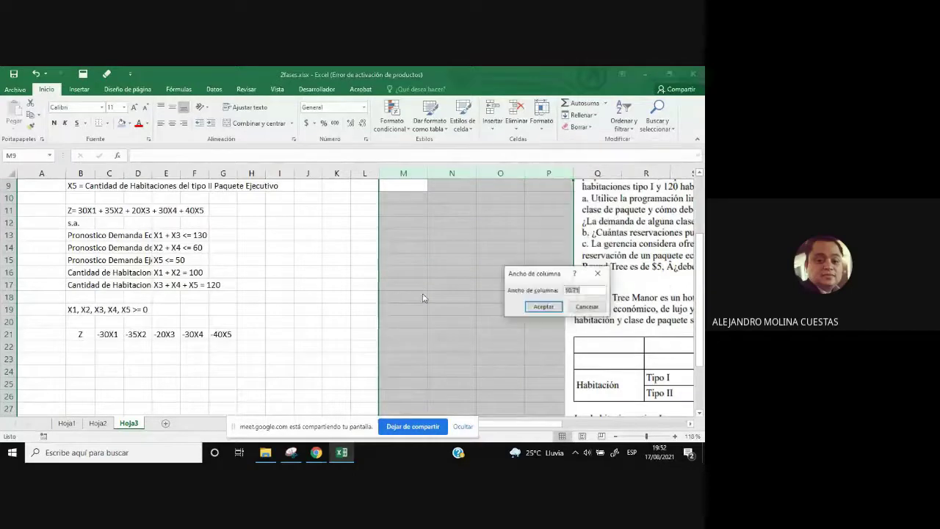
text(6)
key(Return)
- Move the two problem-statement images over so they begin at about column R
click(582, 289)
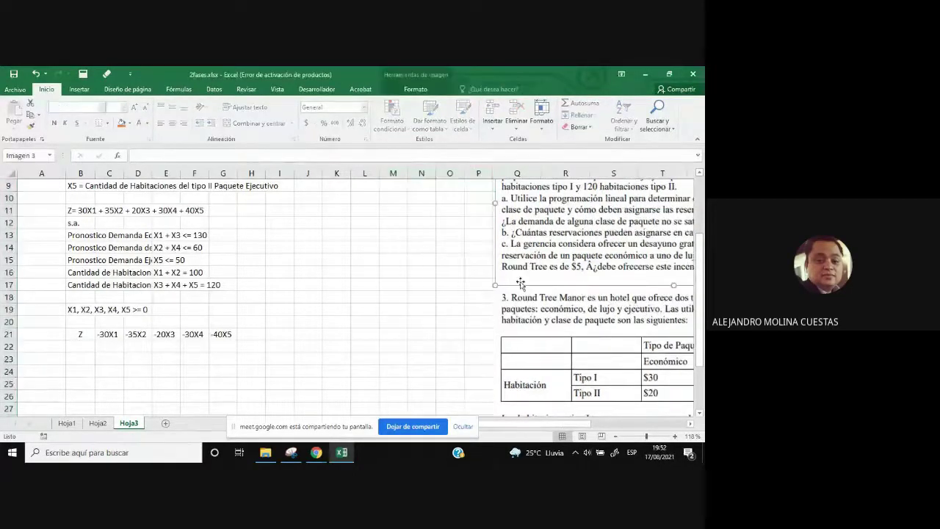
drag(544, 265, 584, 262)
drag(550, 335, 597, 339)
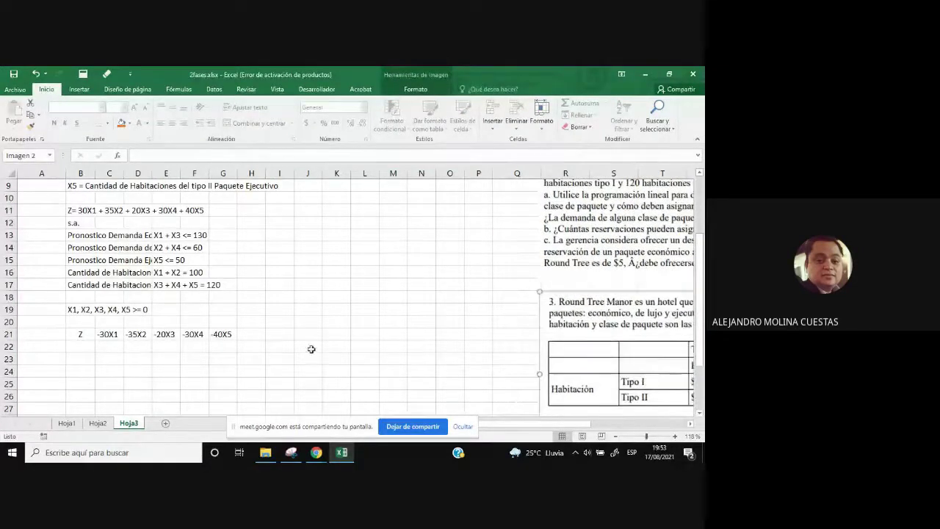
click(266, 335)
drag(266, 335, 419, 335)
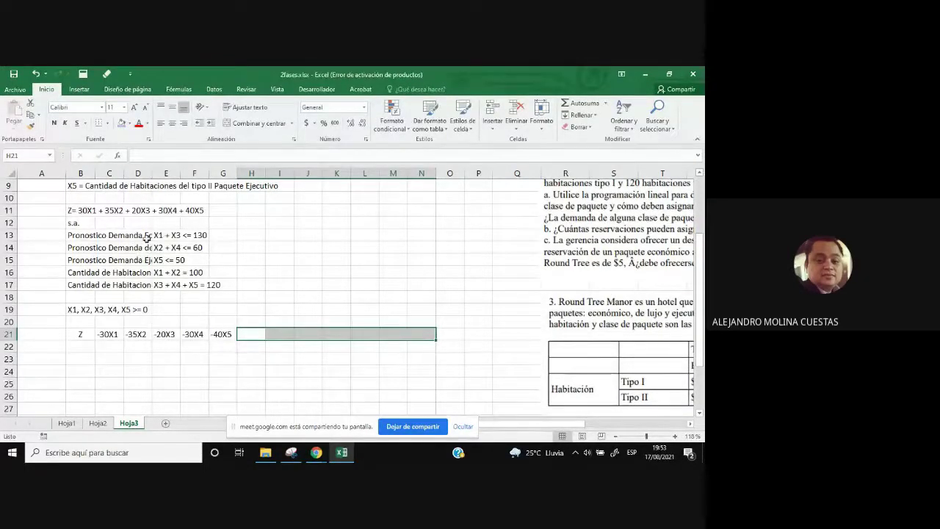
drag(156, 236, 230, 293)
click(308, 297)
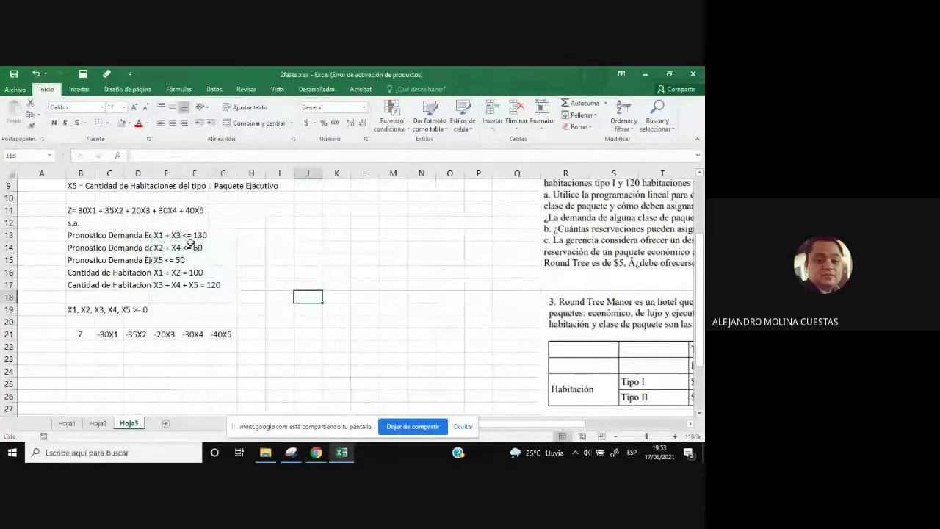
- Enter the first constraint's terms in row 22: X1 in C22 and +X3 as text in E22
click(109, 347)
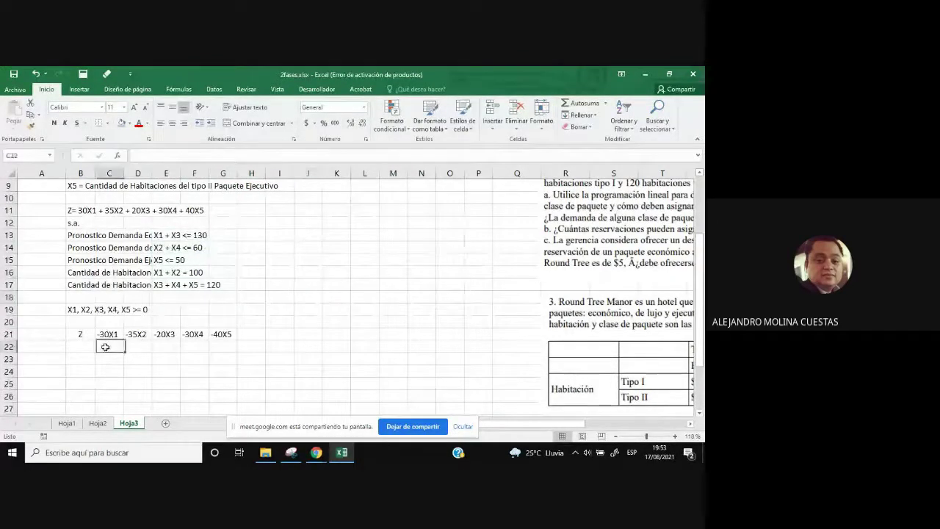
text(X1)
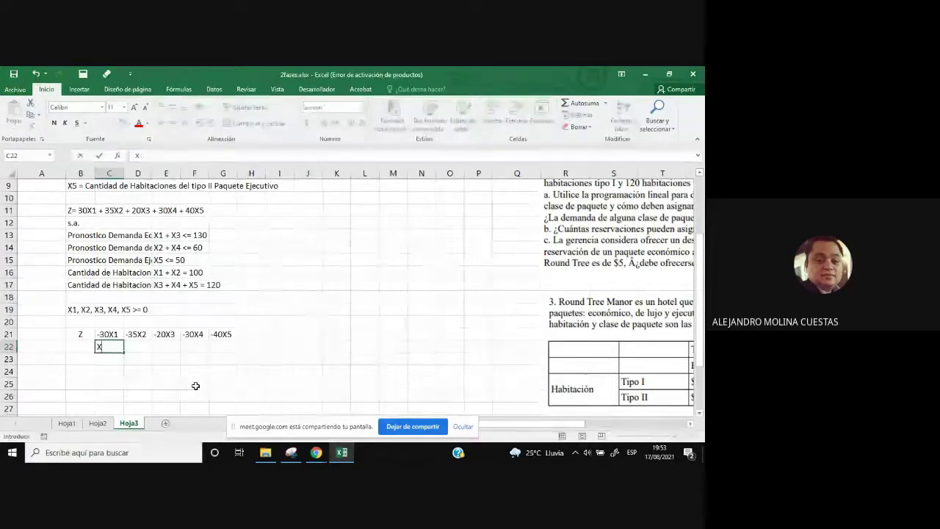
click(136, 349)
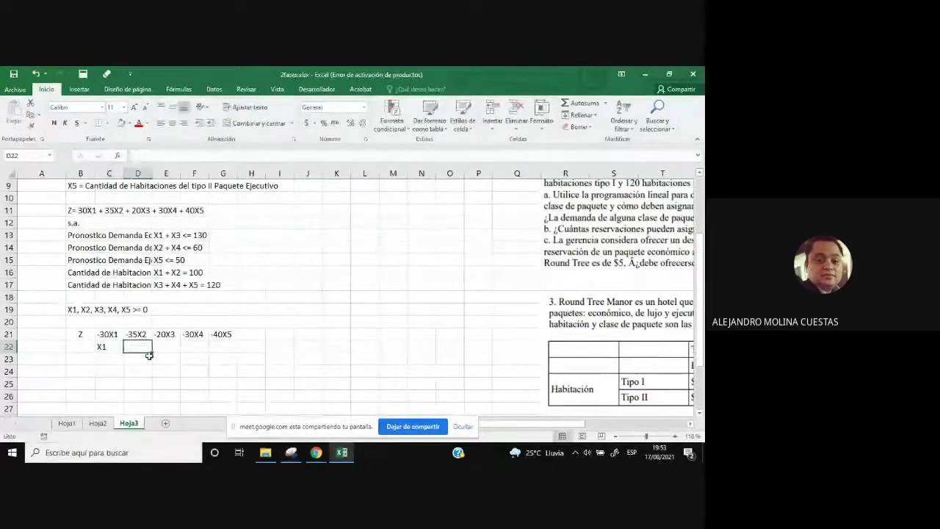
click(168, 348)
click(139, 155)
text(+X3)
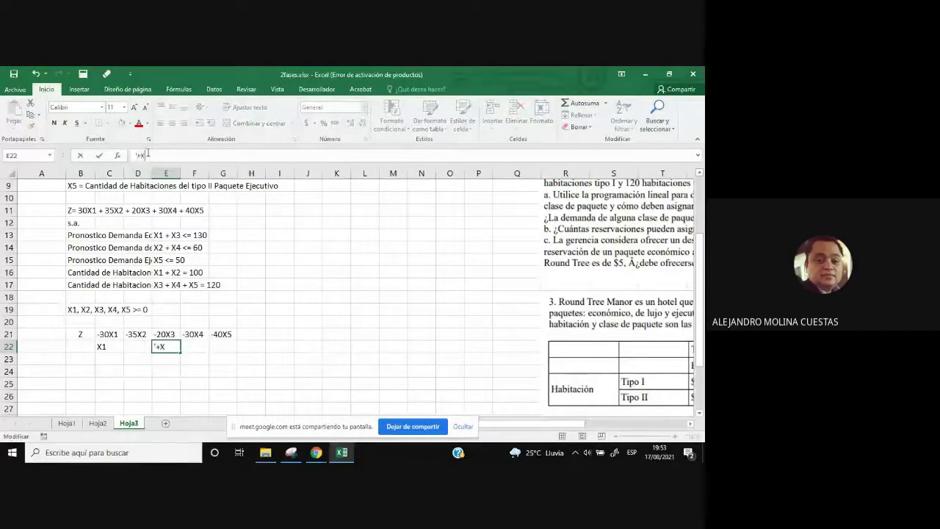
click(203, 373)
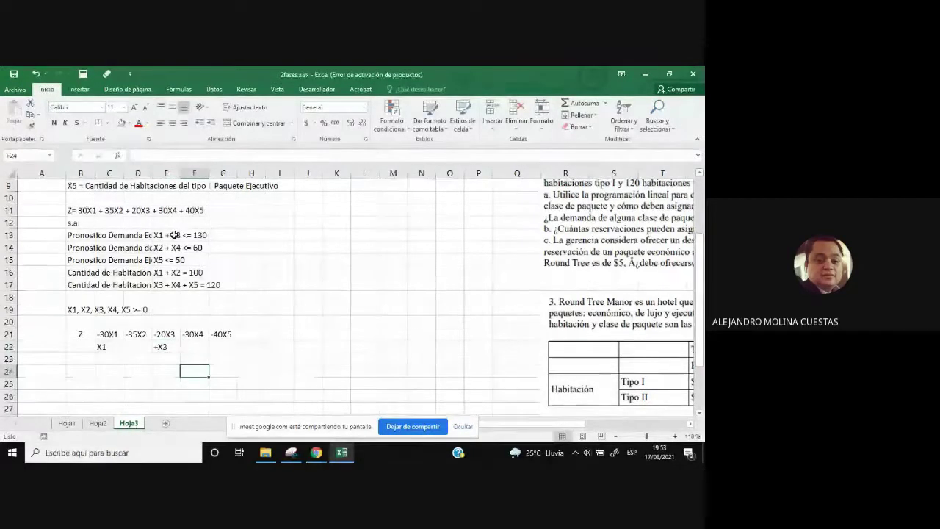
click(252, 346)
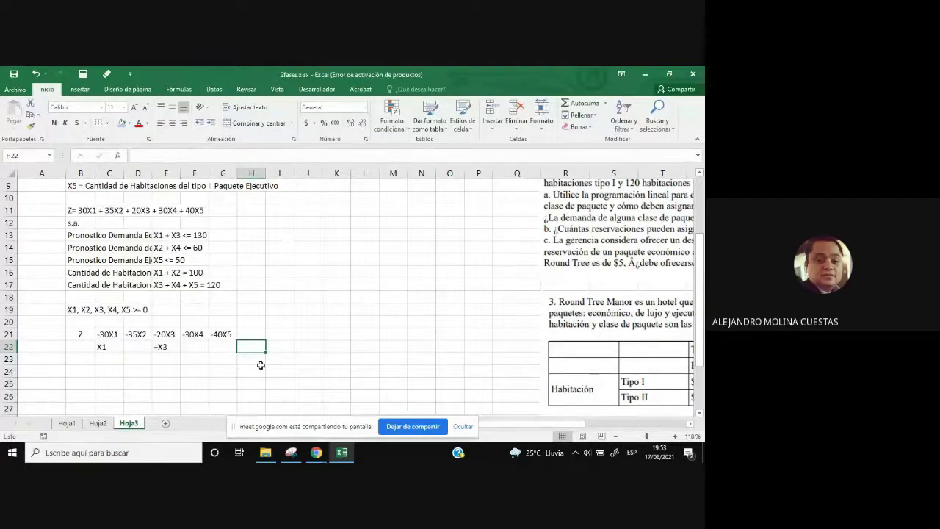
click(164, 348)
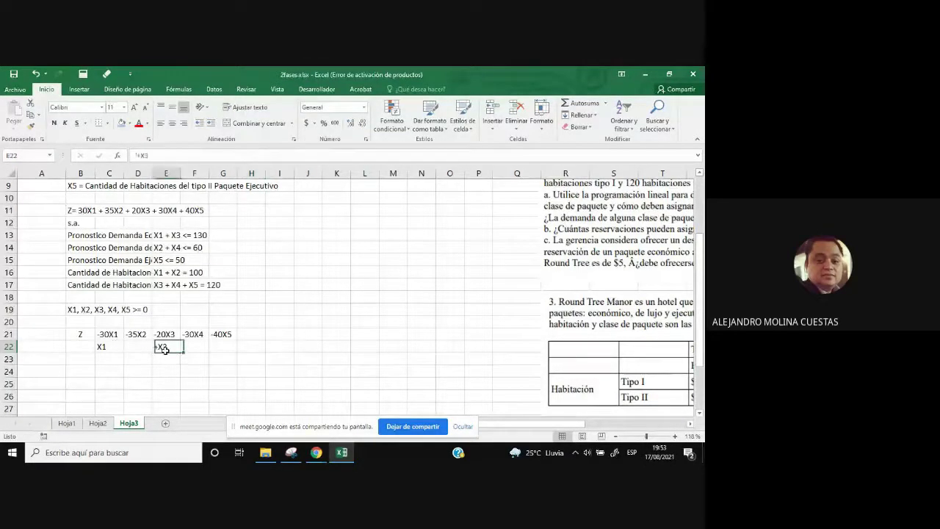
drag(103, 334, 216, 333)
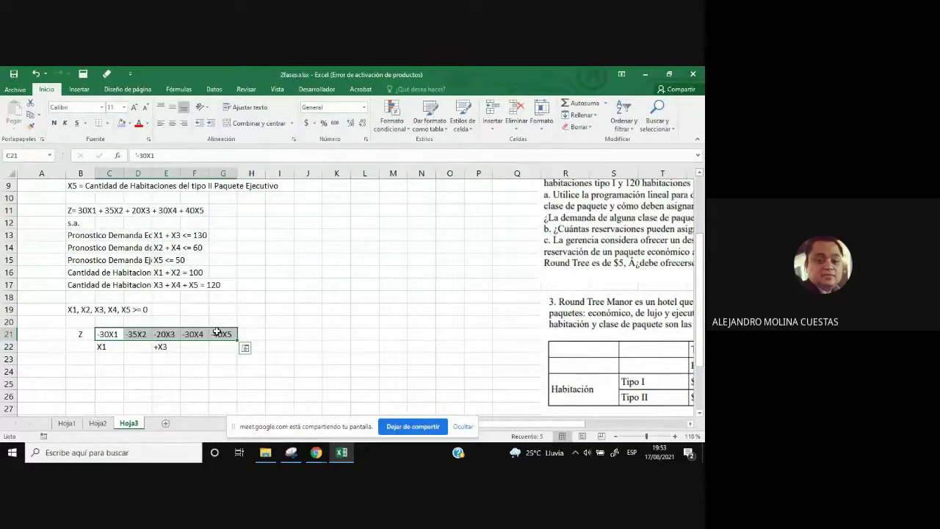
- Enter the slack term +X6 as text in cell H22 of the first constraint row
click(259, 351)
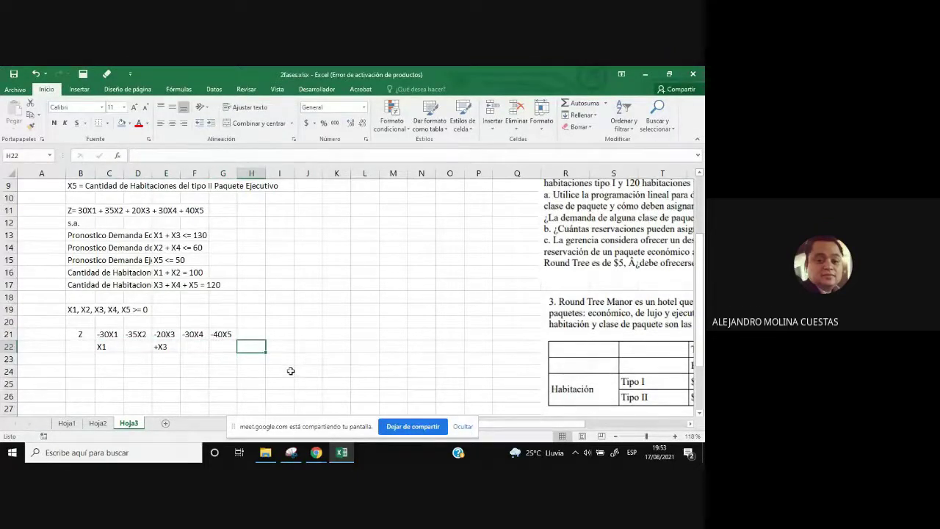
text(+)
click(135, 155)
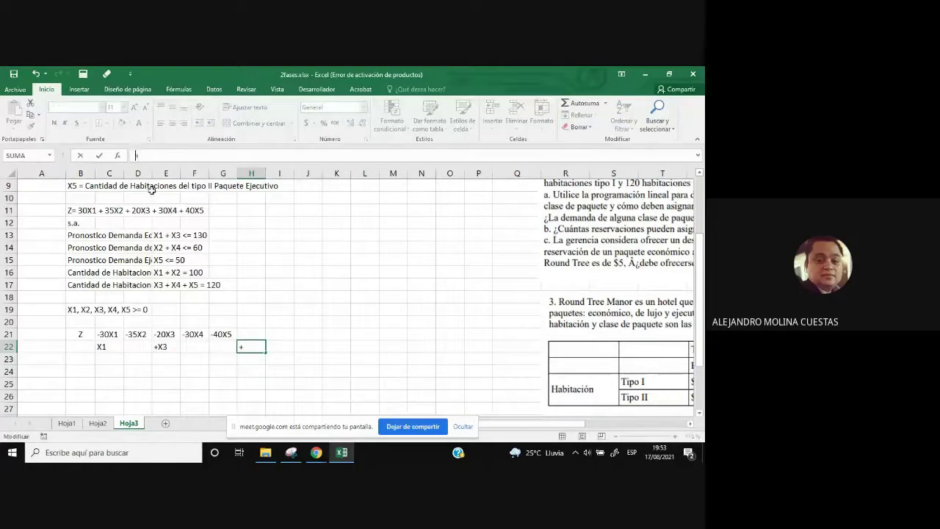
text(')
text(X6)
click(303, 385)
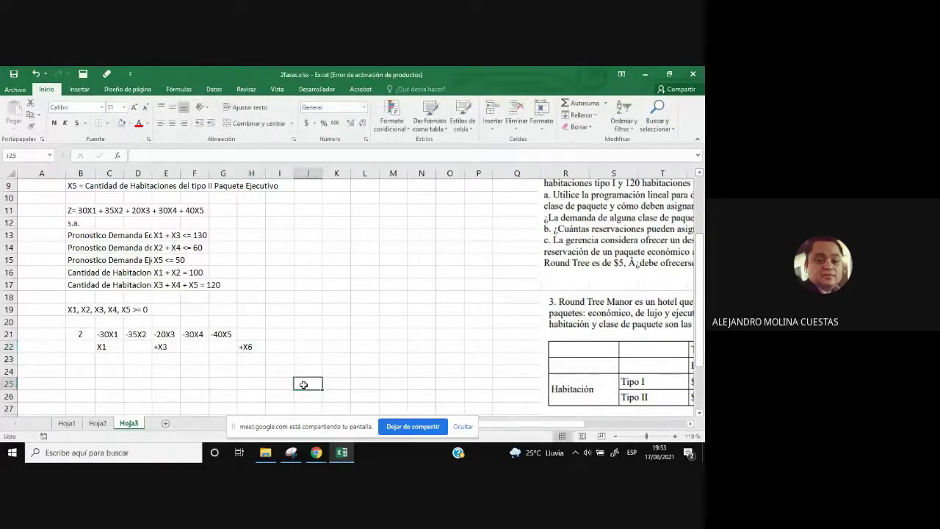
- Center the contents of the equation area B21:P35 horizontally
drag(80, 334, 470, 409)
click(172, 123)
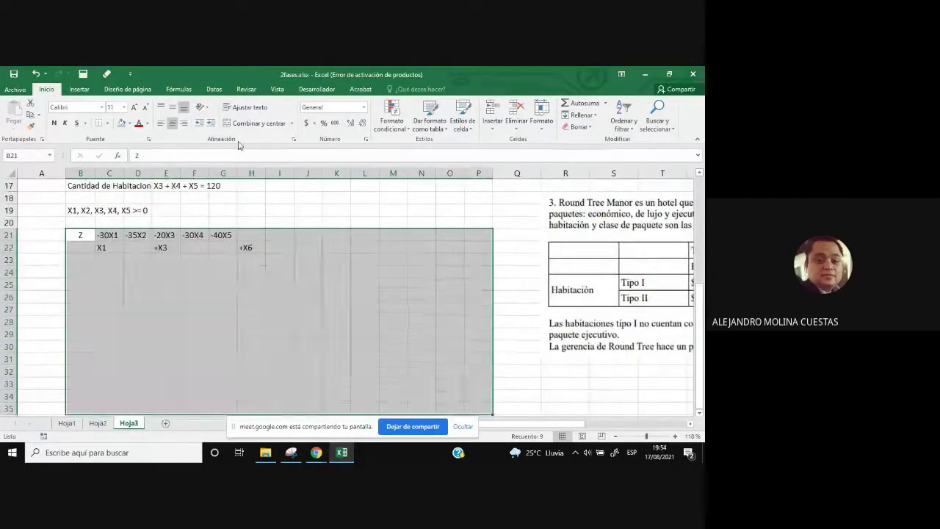
click(172, 125)
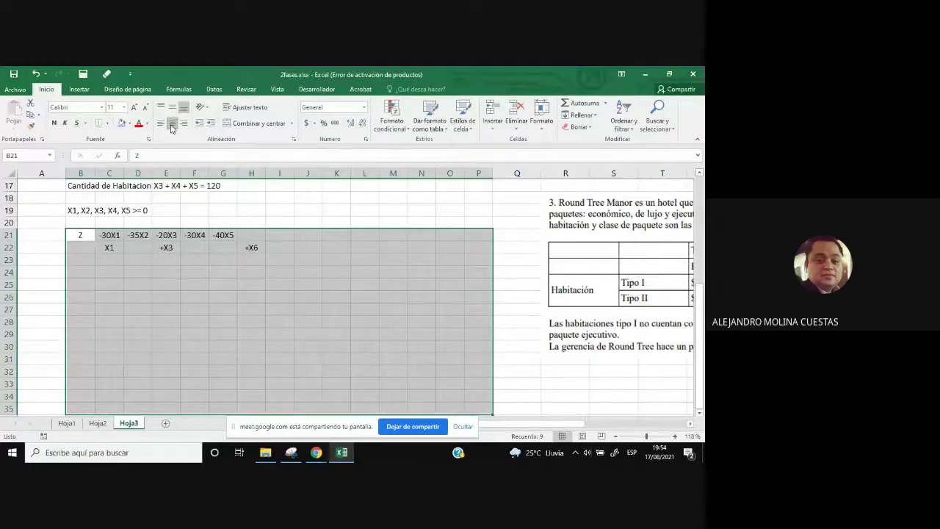
click(366, 313)
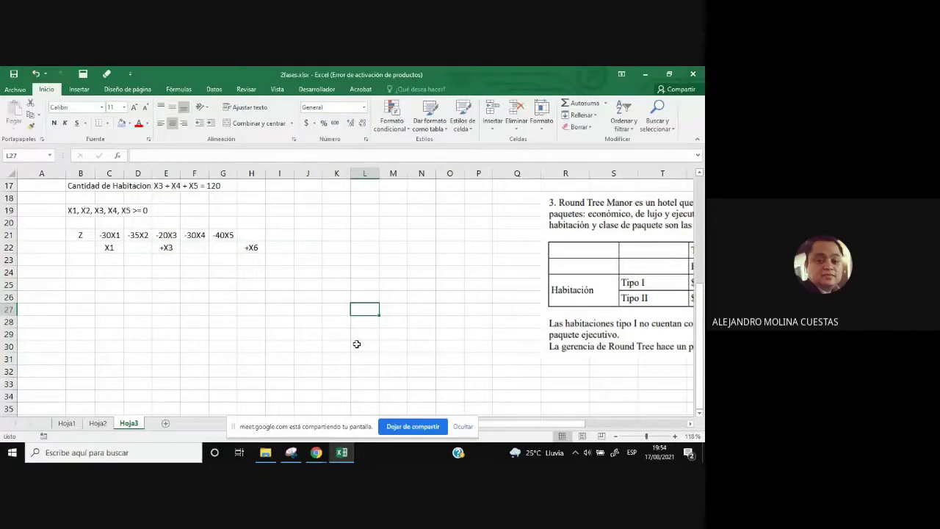
scroll(191, 249, up, 3)
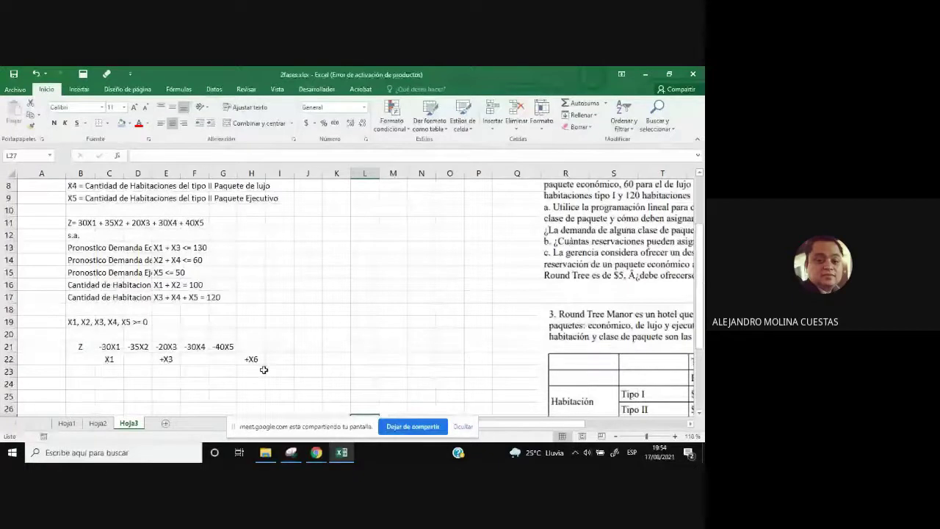
- Enter the second constraint's terms in row 23: X2 in D23 and +X4 as text in F23
drag(263, 370, 396, 371)
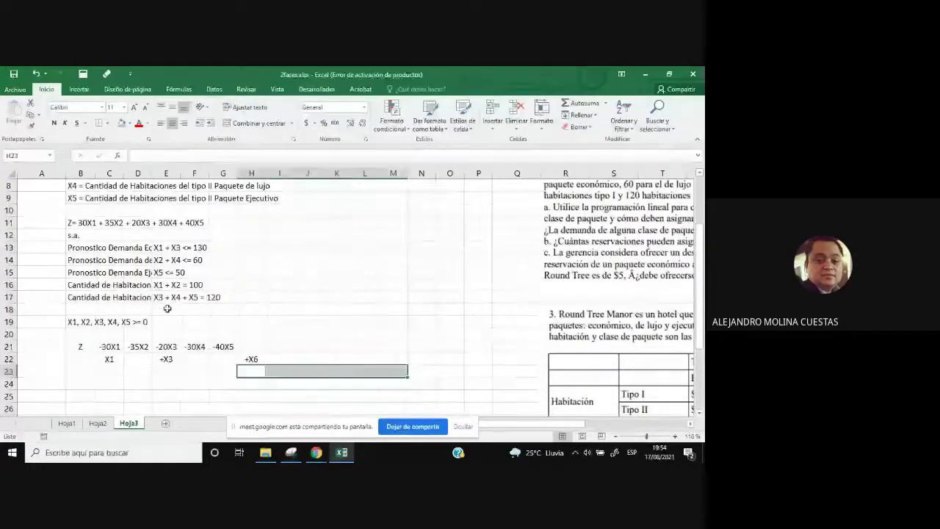
click(142, 371)
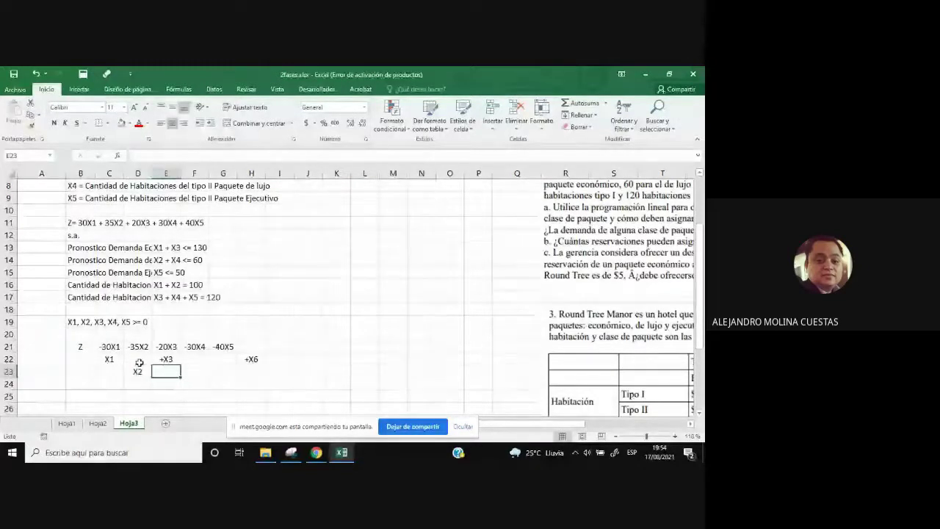
text(X2)
key(Tab)
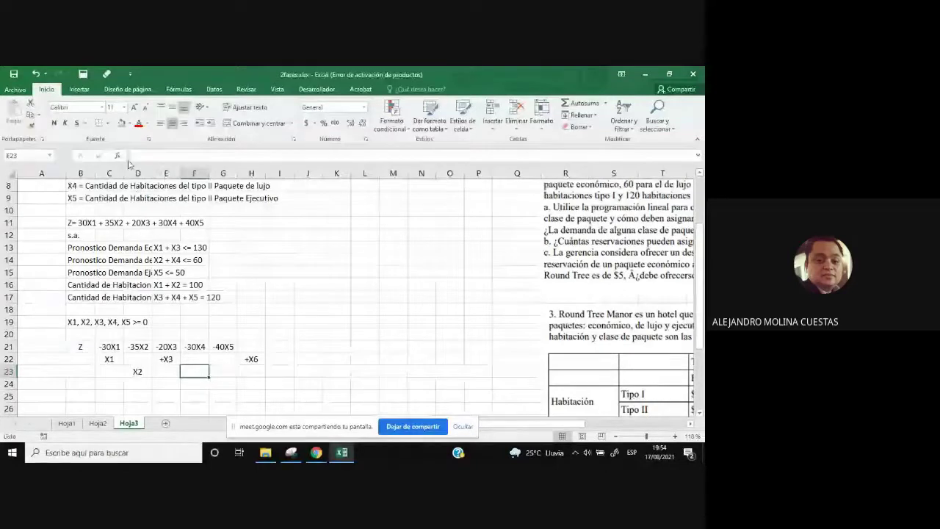
click(147, 155)
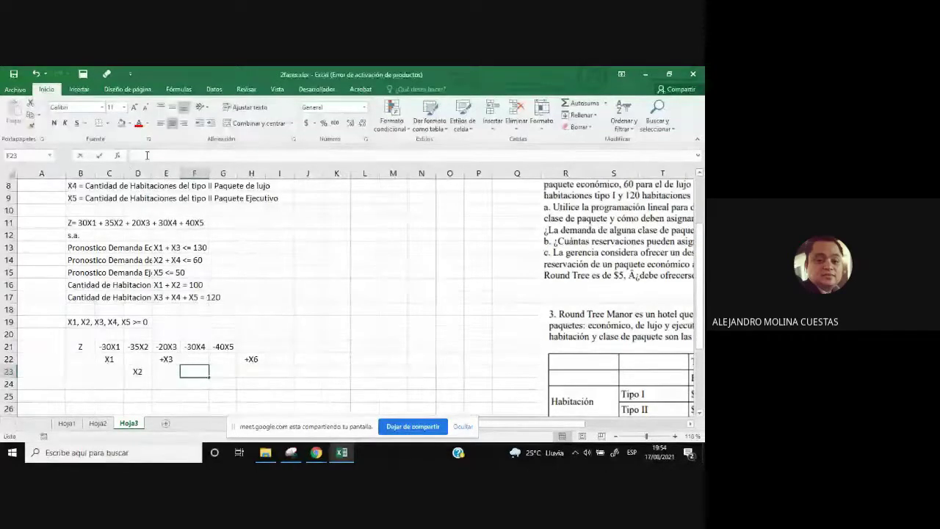
click(147, 155)
text('+X4)
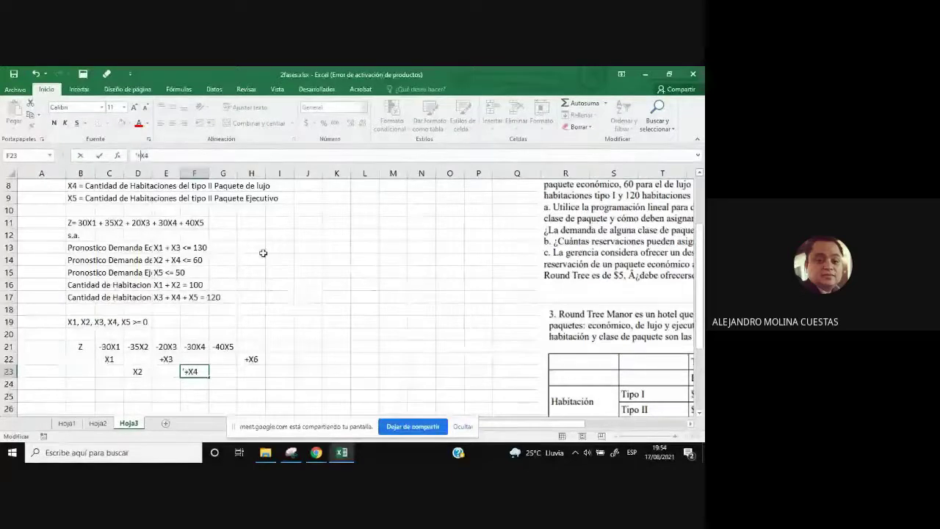
key(Return)
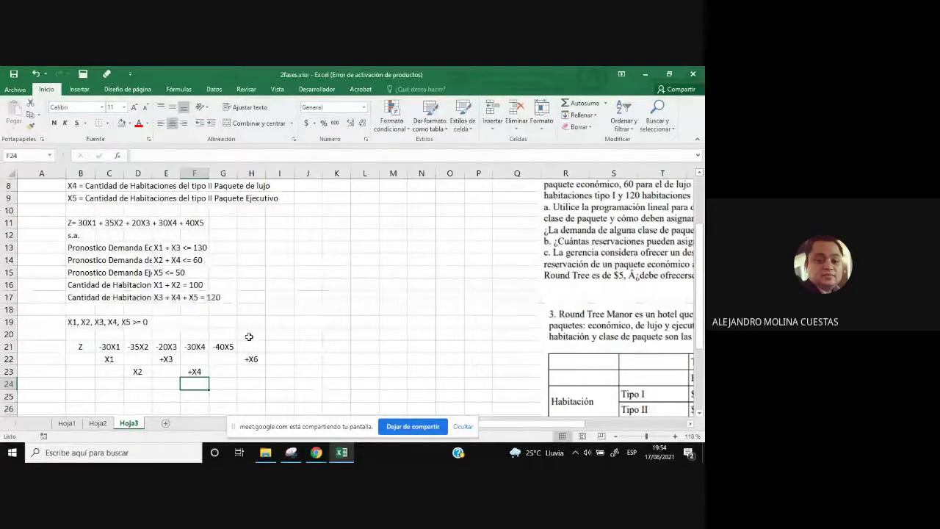
- Copy the slack term from H22 into I23 and change the copy to +X7
click(252, 359)
key(ctrl+c)
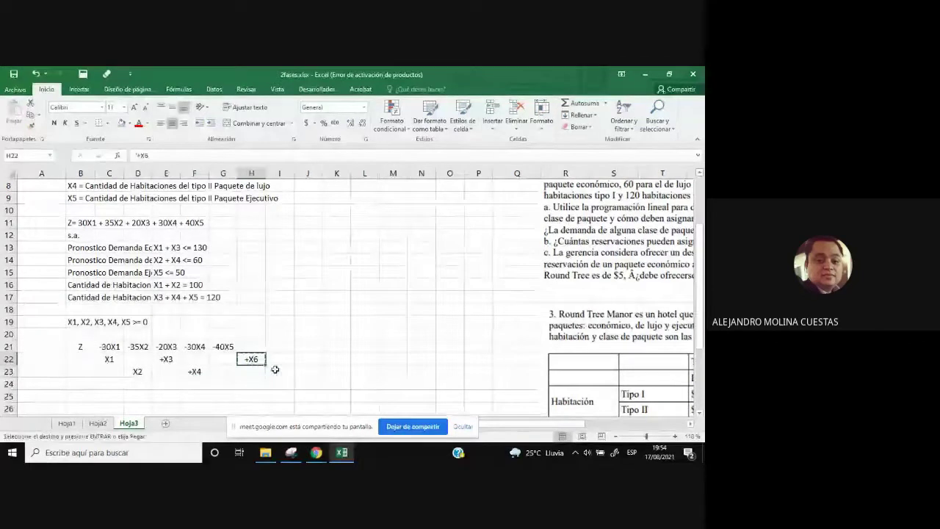
click(275, 369)
key(ctrl+v)
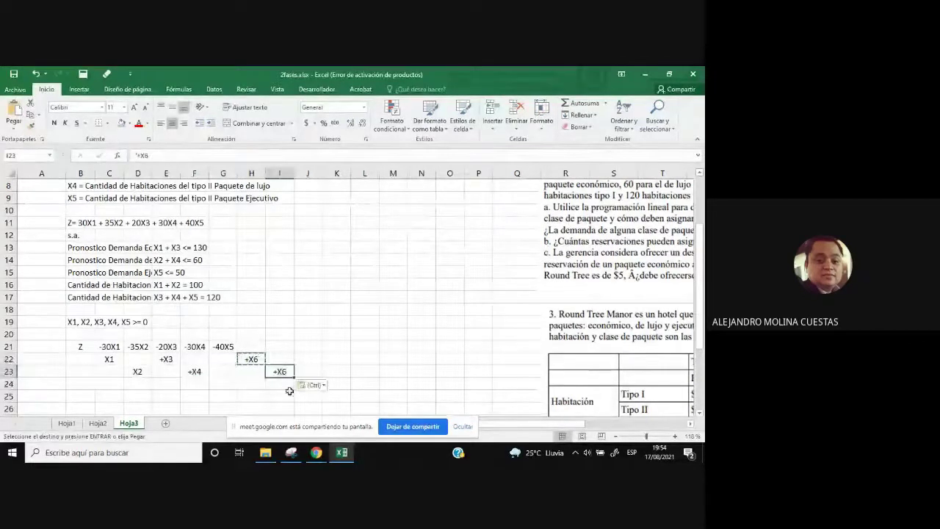
click(157, 156)
key(BackSpace)
text(7)
key(Return)
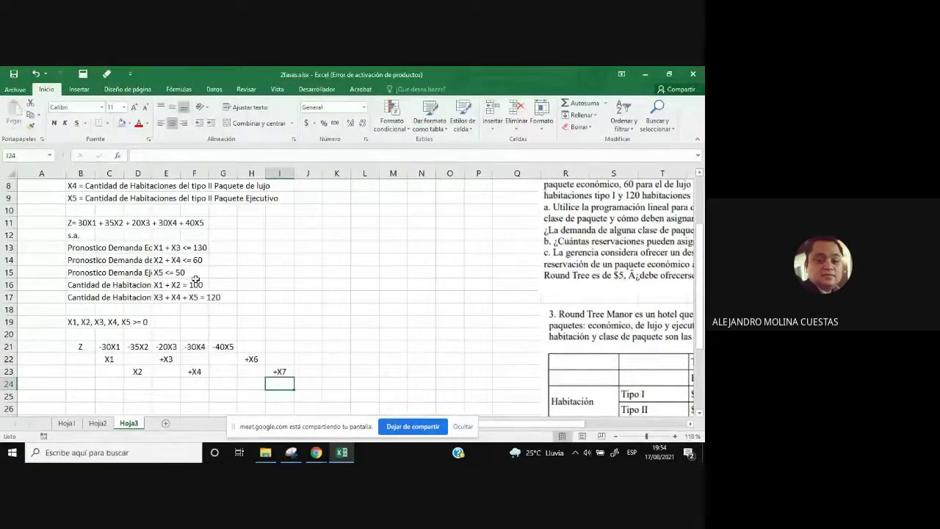
- Enter the third constraint's term X5 in cell G24
click(222, 384)
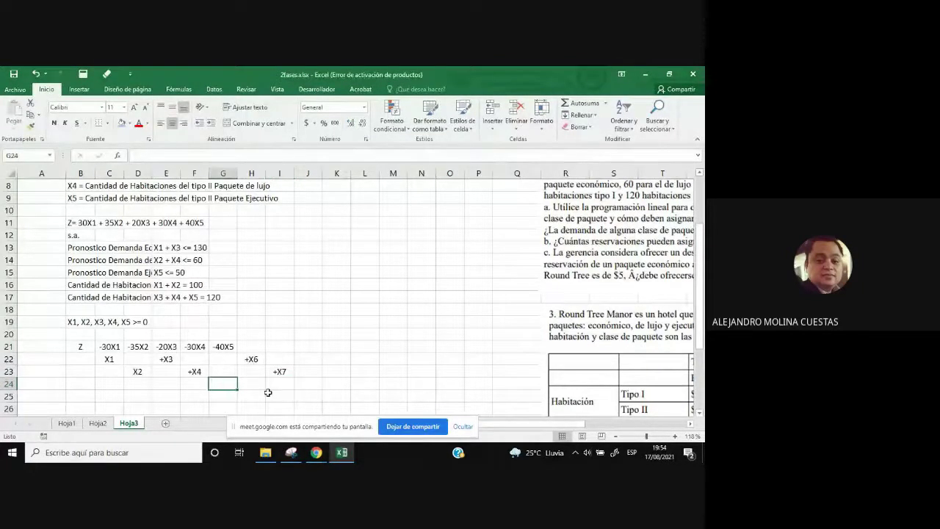
text(X5)
click(269, 393)
click(281, 373)
key(ctrl+c)
click(303, 382)
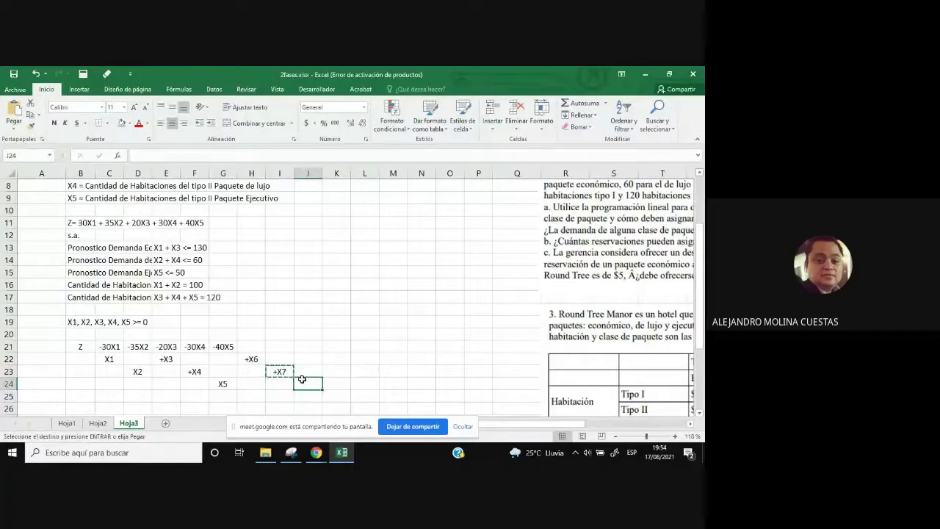
drag(309, 378, 313, 372)
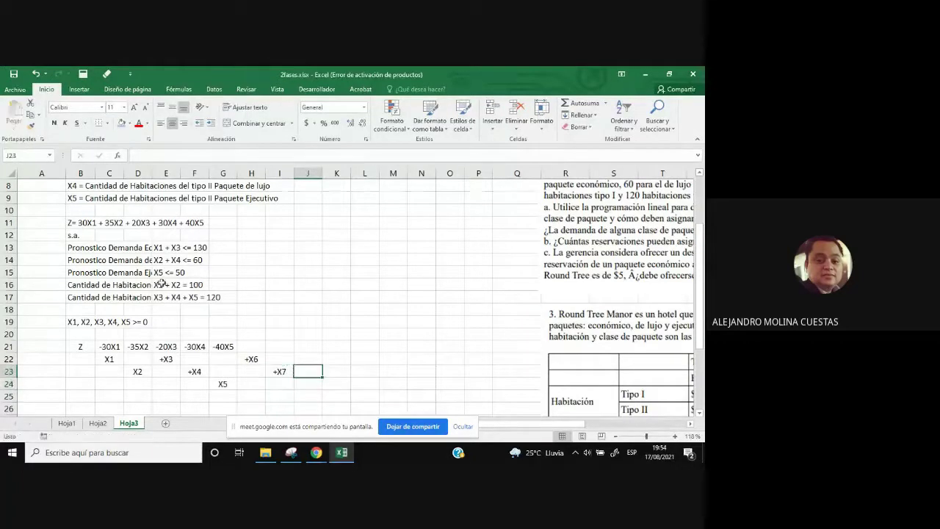
- Copy the slack term from I23 into J24 and change the copy to +X8
click(274, 371)
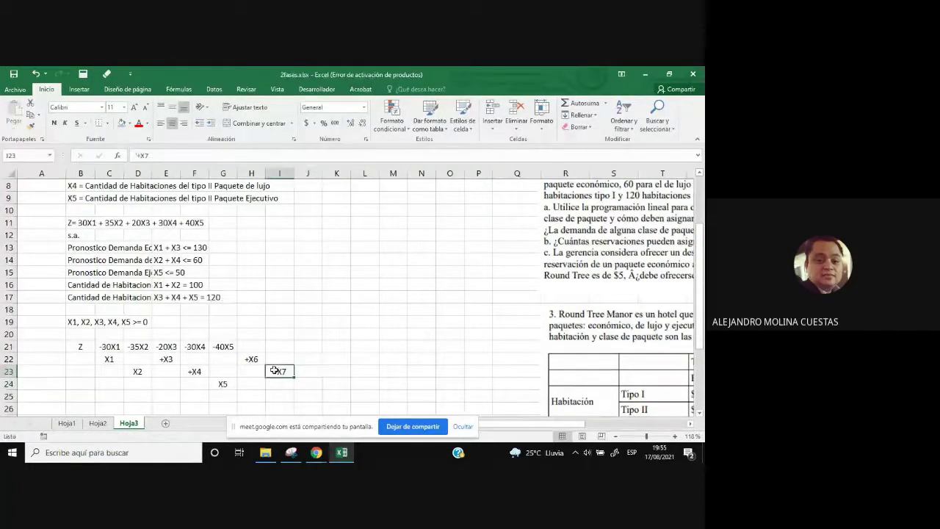
key(ctrl+c)
click(308, 384)
key(ctrl+v)
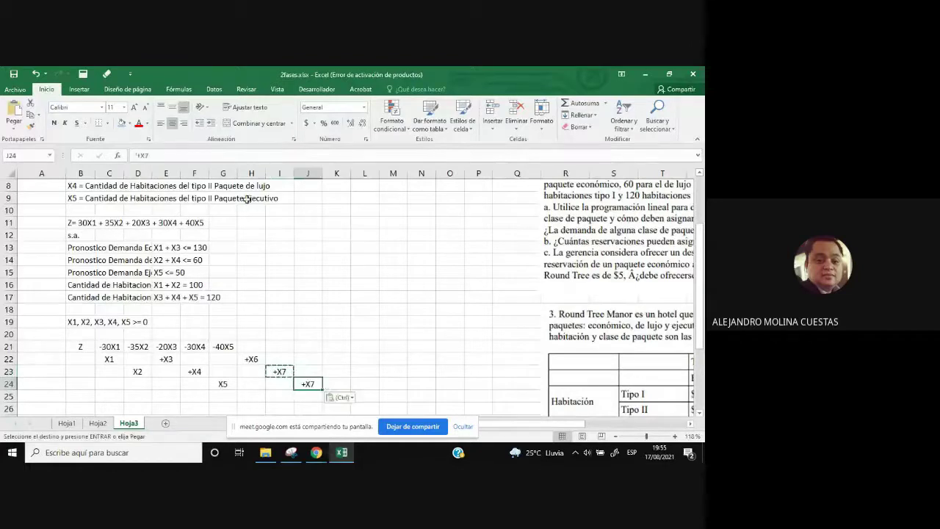
click(155, 156)
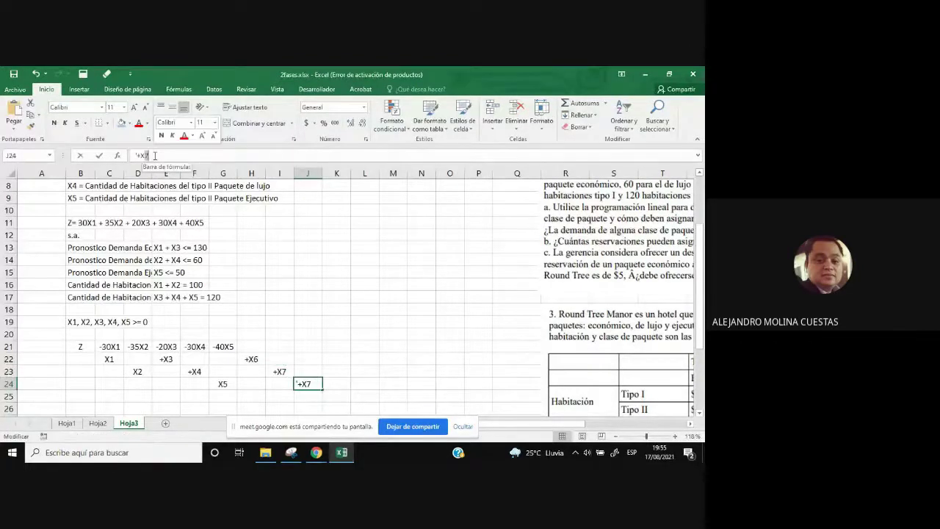
key(BackSpace)
text(8)
key(Return)
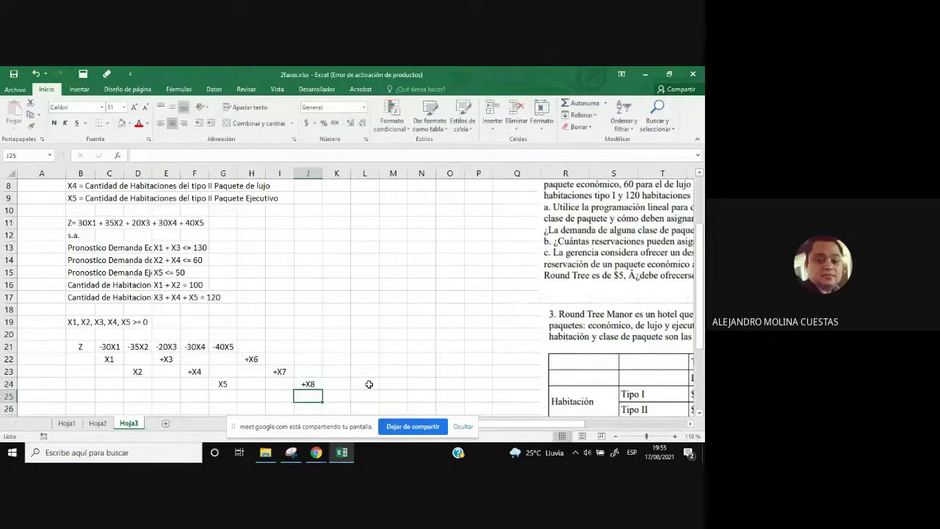
- Enter the fourth constraint's terms in row 25: X1 in C25 and, reusing the X2 from D23, +X2 in D25
scroll(370, 382, down, 1)
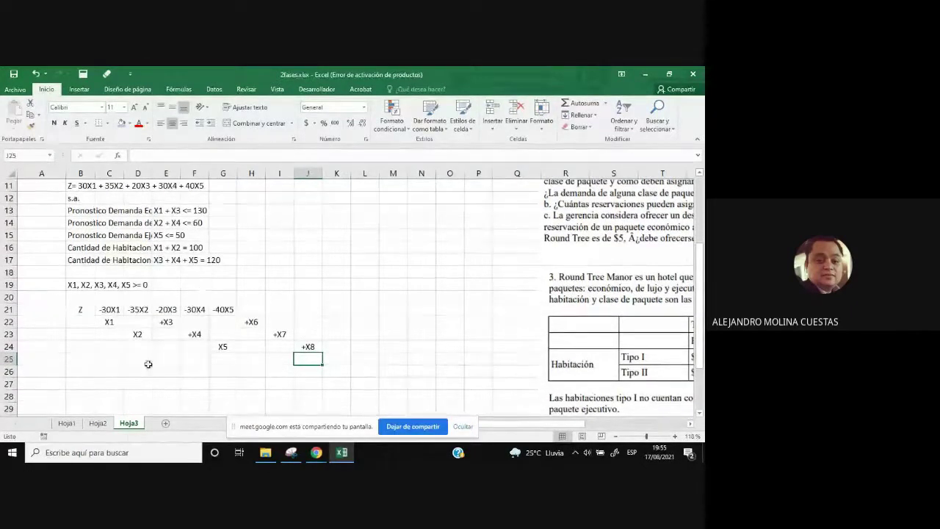
click(109, 363)
text(X)
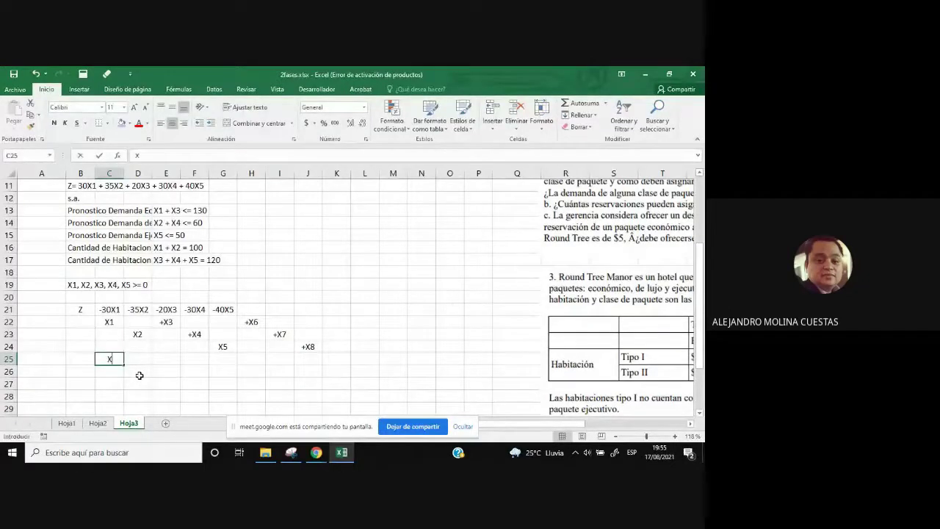
text(1)
click(137, 334)
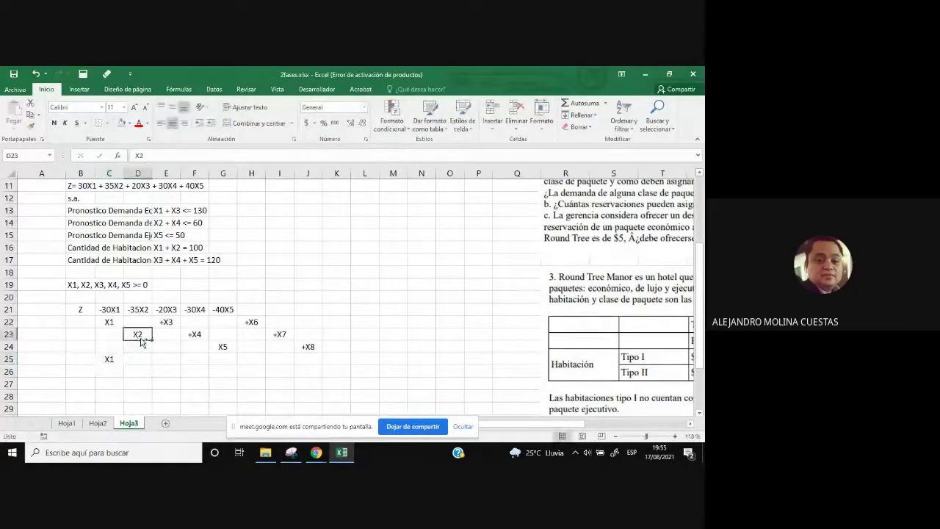
key(ctrl+c)
click(140, 360)
key(ctrl+v)
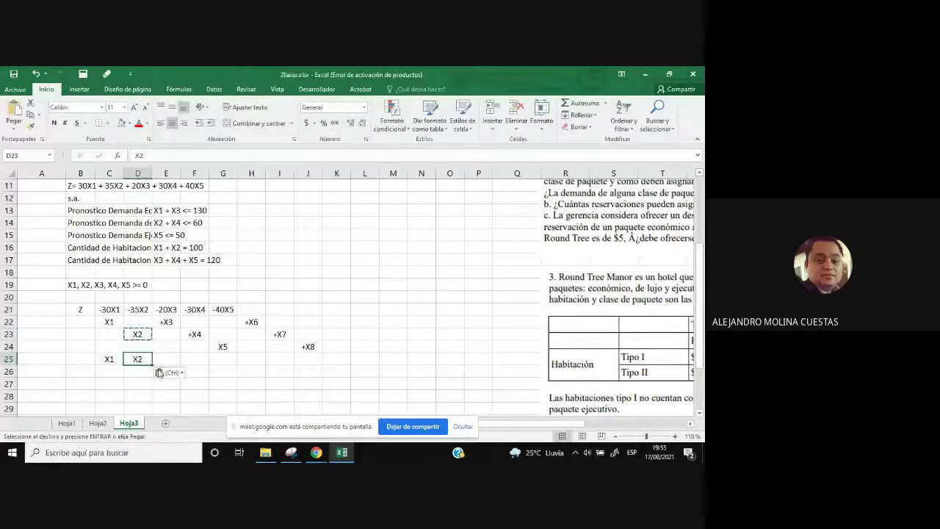
click(135, 156)
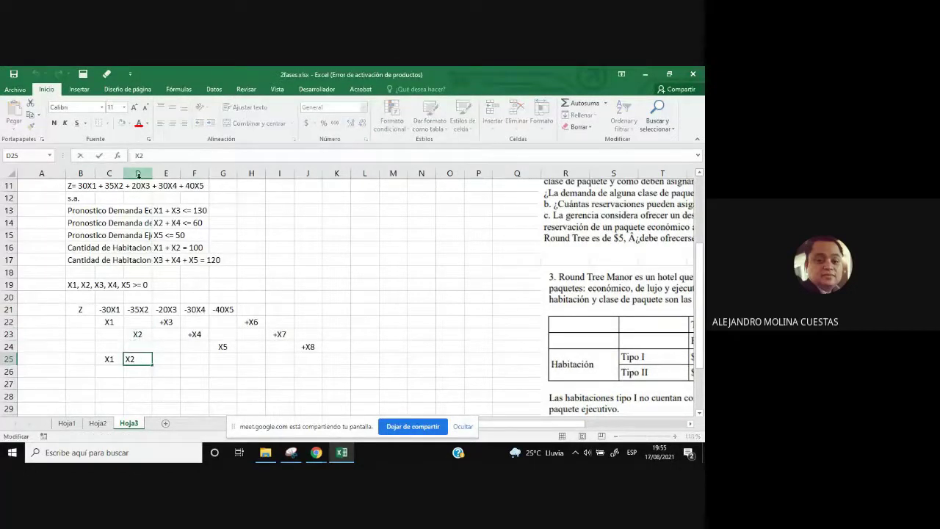
text(+)
key(Return)
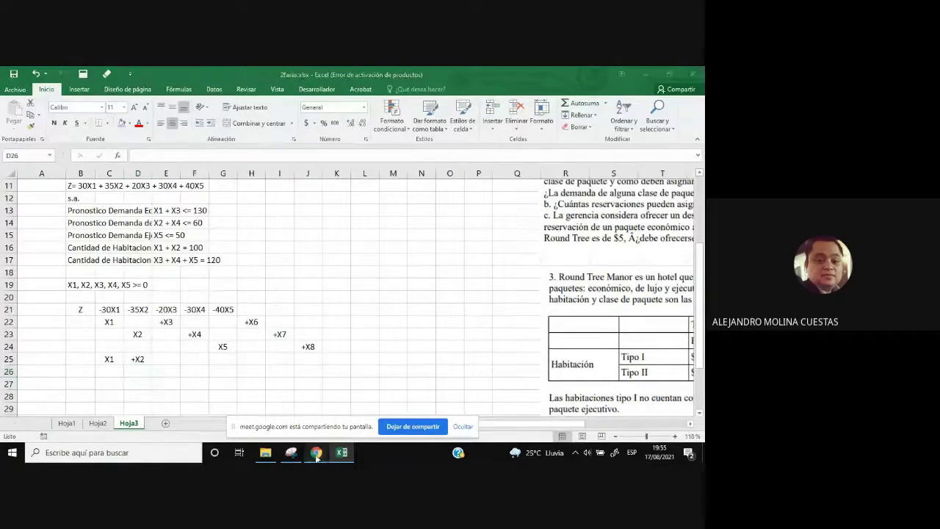
- Switch to 2fases.pdf in Chrome and check the rule on which variable an equality constraint takes
mouse_move(316, 453)
click(285, 424)
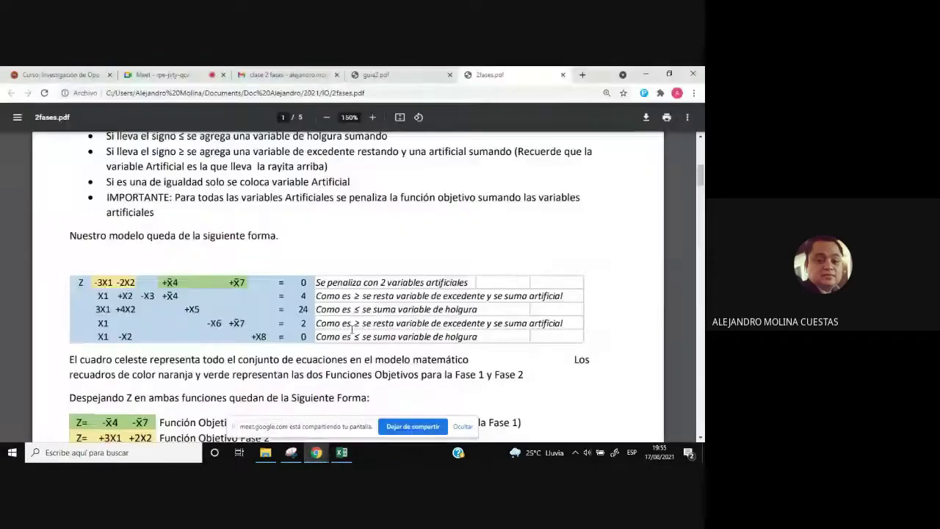
scroll(202, 226, up, 1)
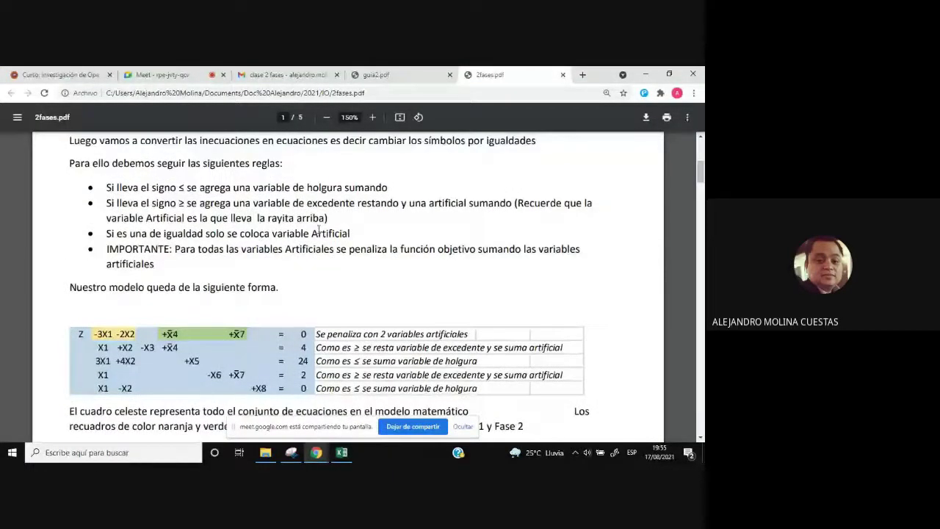
drag(352, 235, 316, 235)
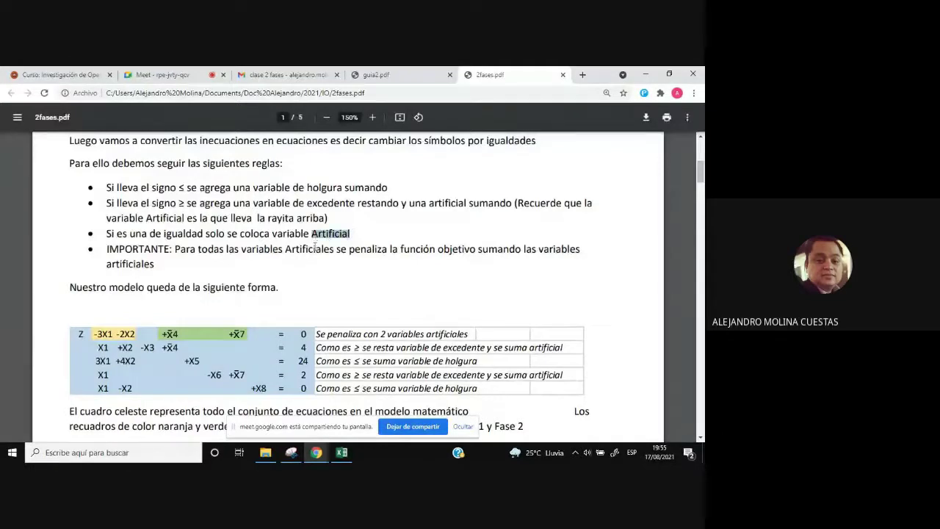
mouse_move(316, 453)
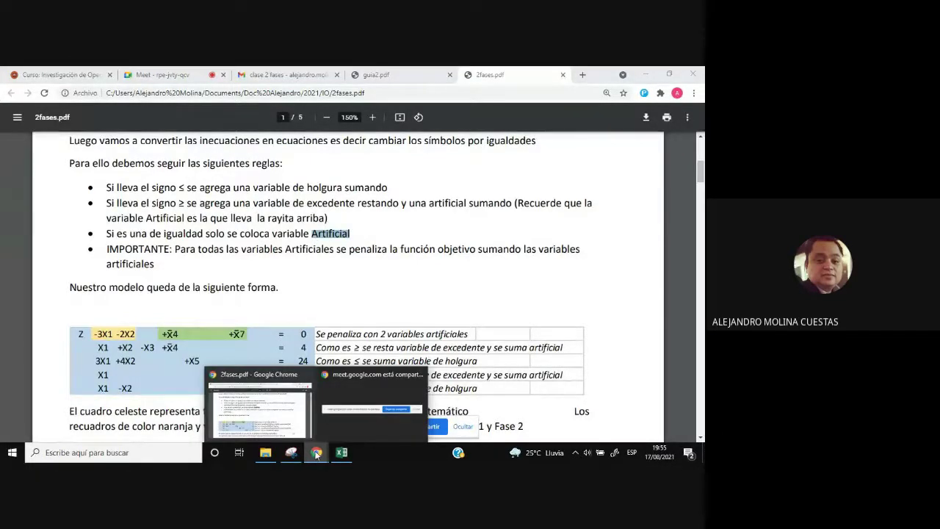
- Return to Excel and insert the X̄ symbol (X with an overbar) from the recently used symbols into cell K25
click(342, 453)
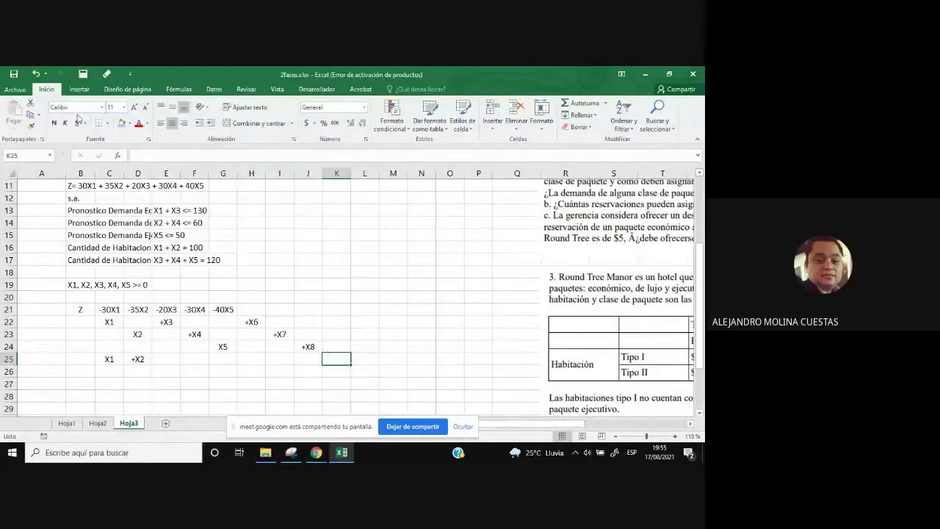
click(80, 91)
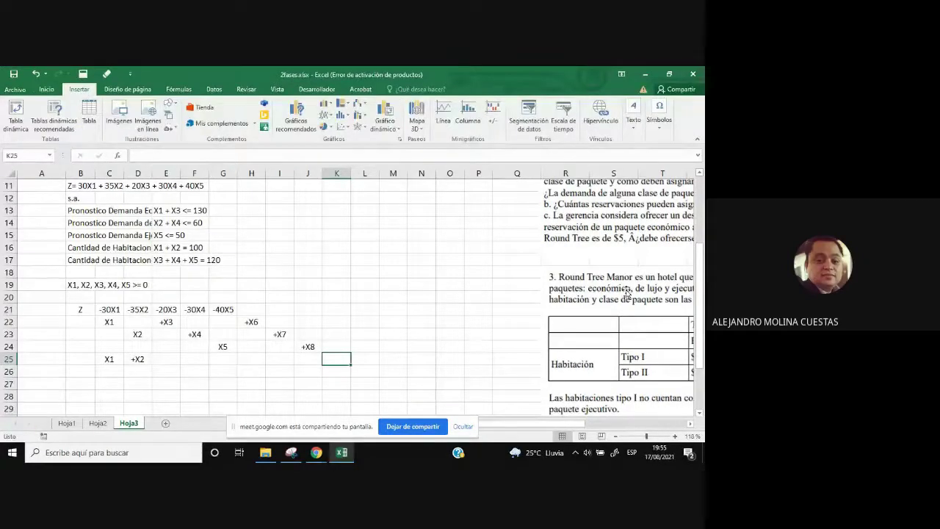
click(659, 118)
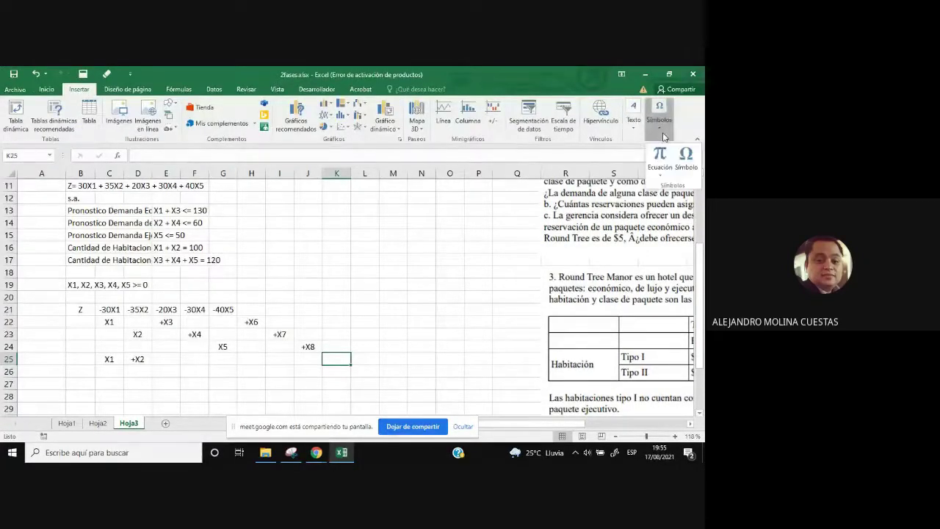
click(667, 173)
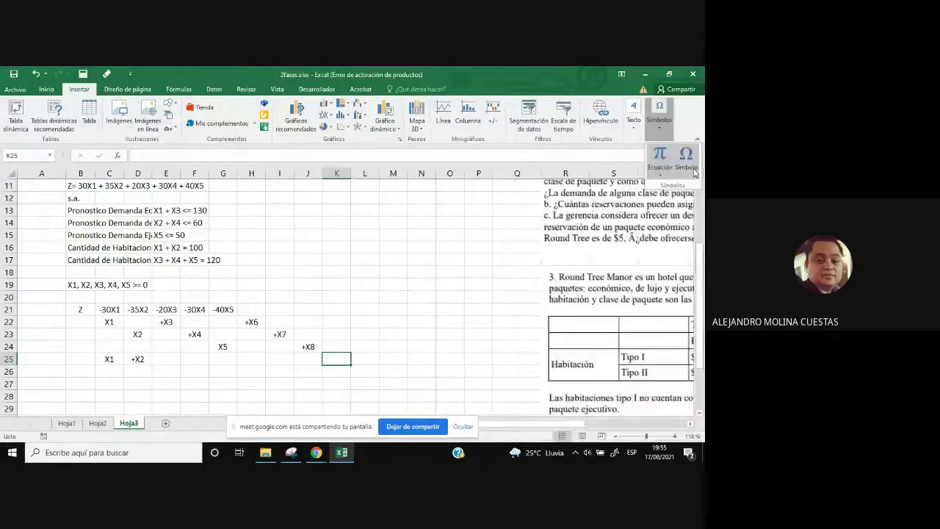
click(695, 174)
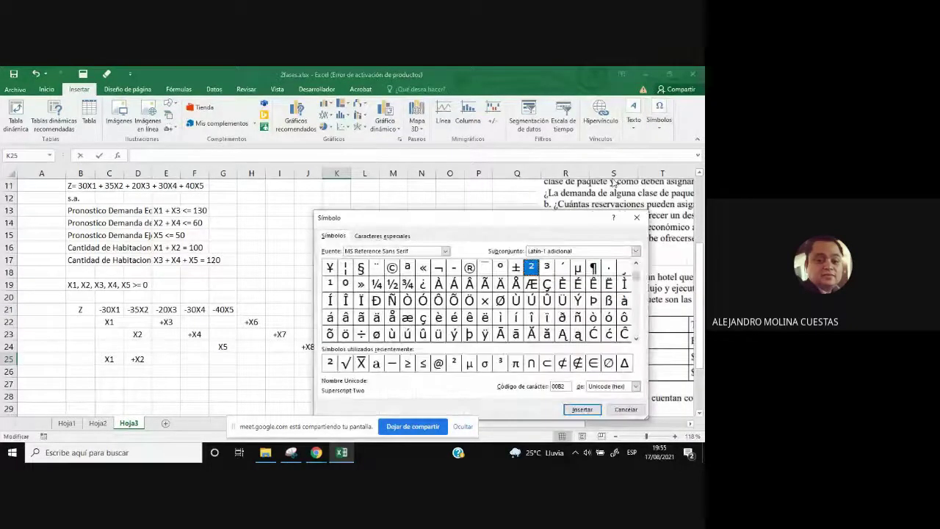
click(362, 364)
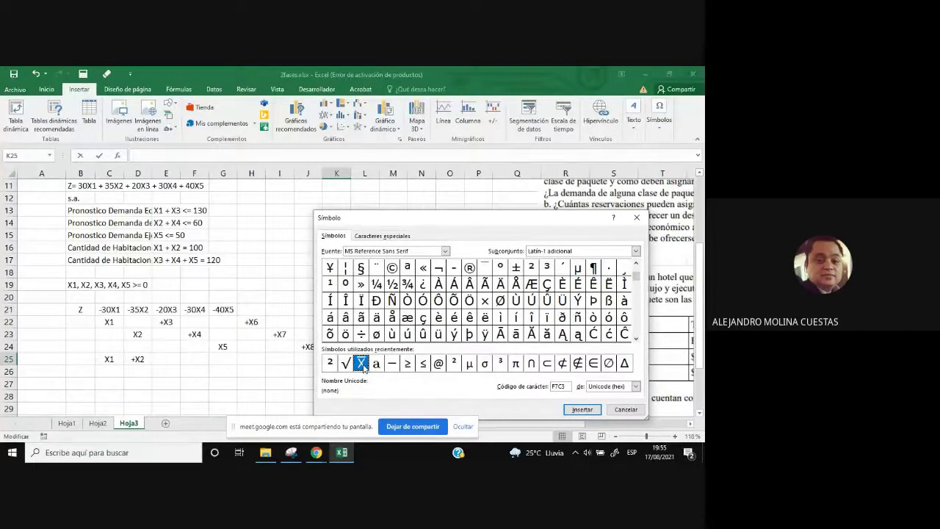
click(582, 409)
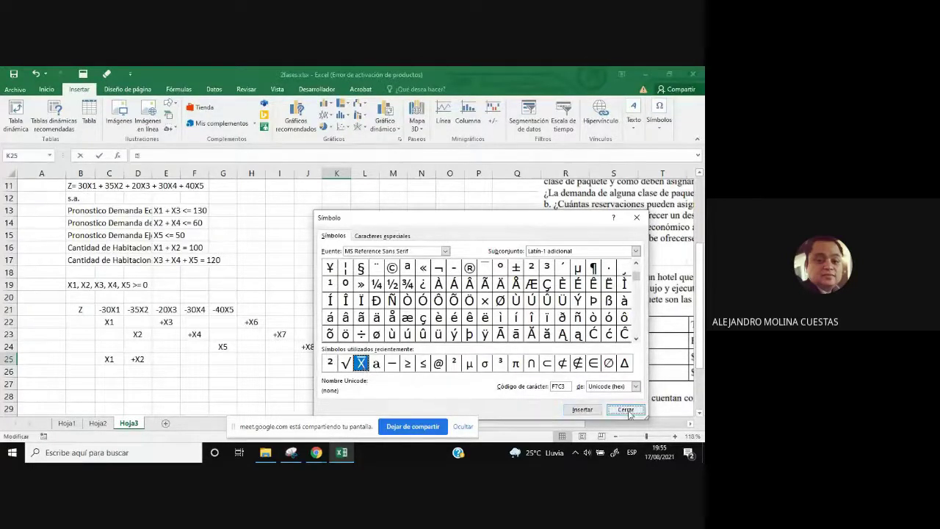
click(626, 410)
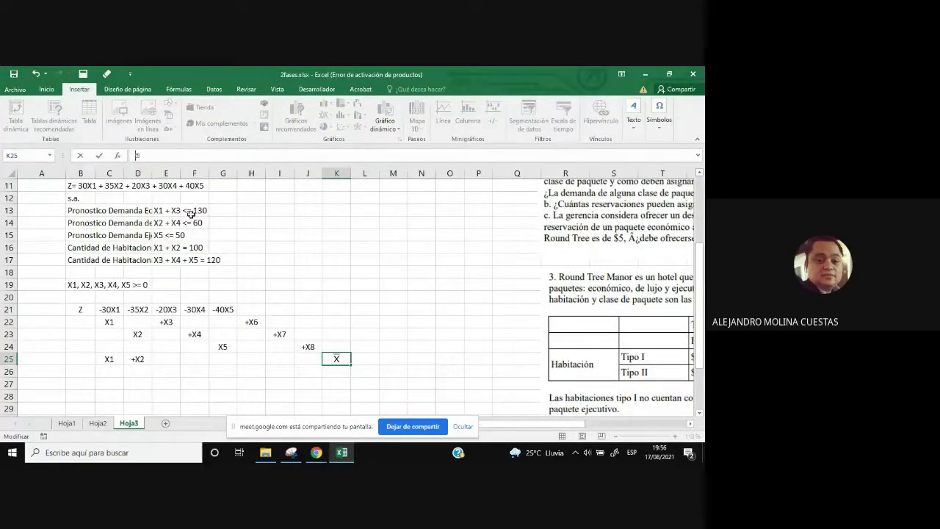
- Complete the artificial variable in K25 as the text +X̄9
key(Home)
text('+)
text(9)
key(Return)
click(433, 383)
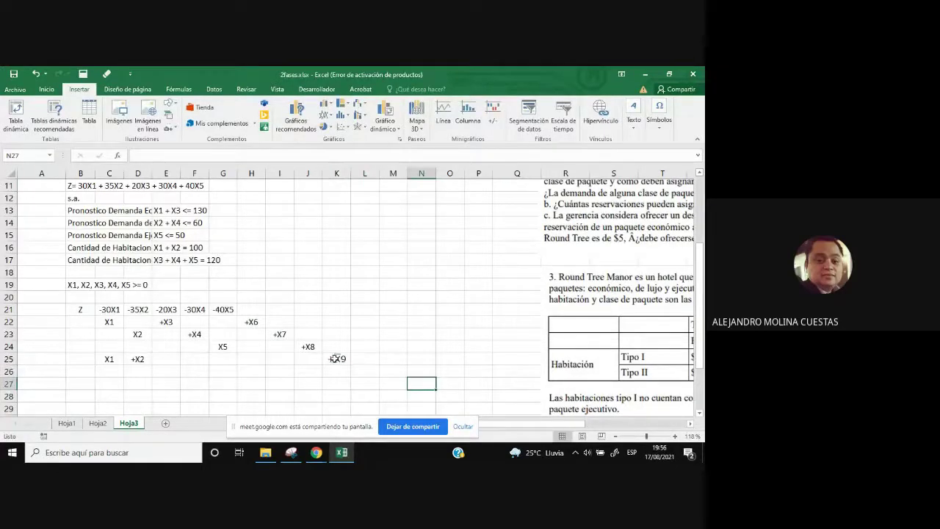
click(340, 359)
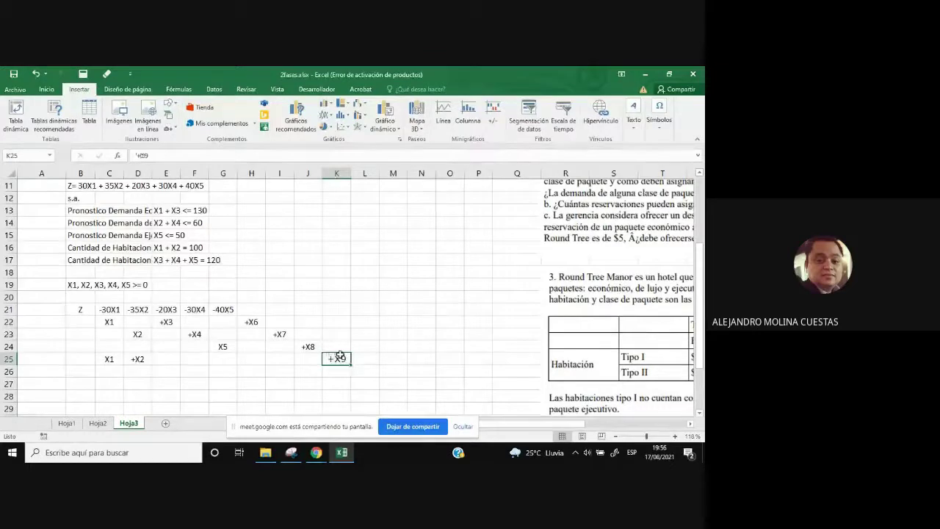
drag(109, 359, 336, 360)
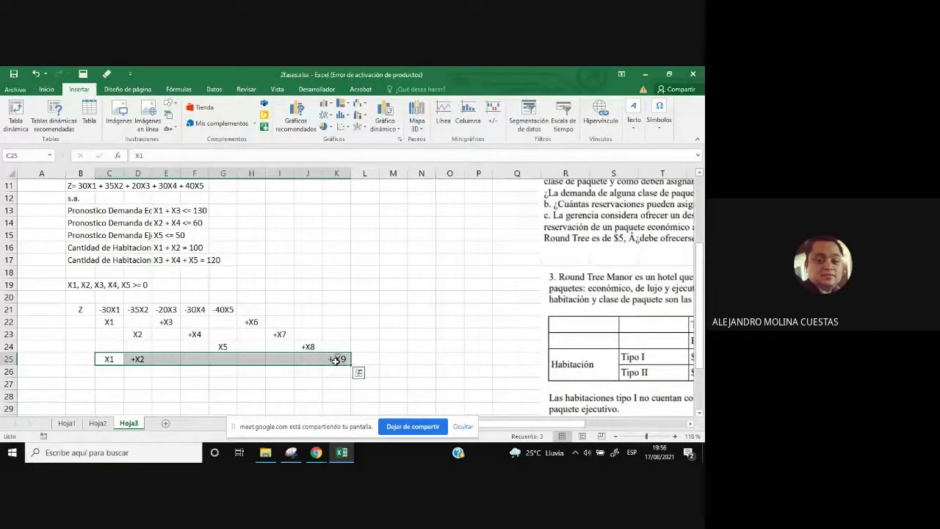
- Start the fifth constraint in row 26: enter X3 in E26 and copy +X4 from F23 into F26
click(166, 371)
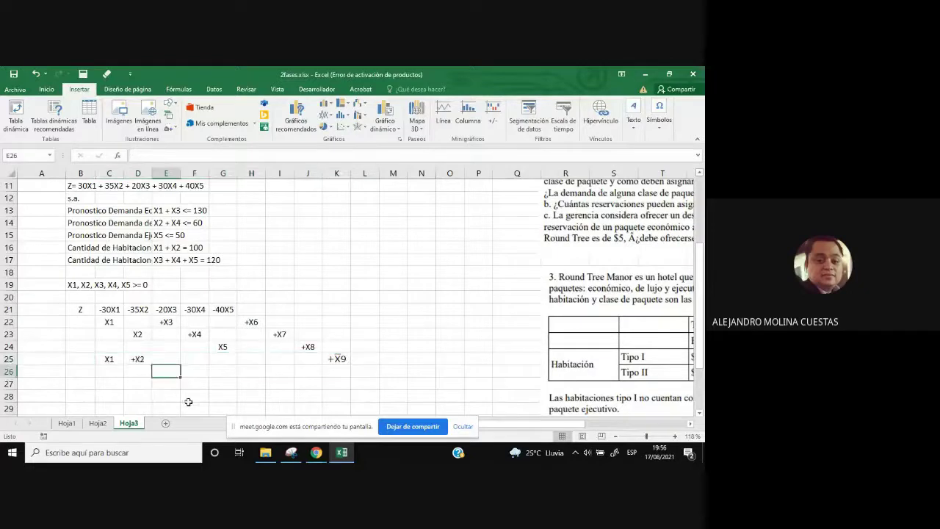
text(X3)
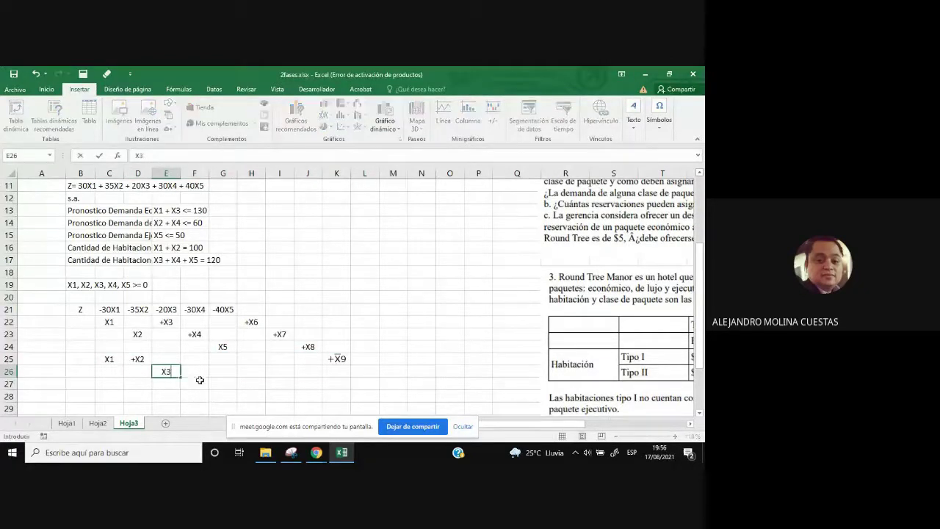
click(200, 371)
click(198, 333)
key(ctrl+c)
click(198, 371)
key(ctrl+v)
- Copy the X5 term from G24 into G26 and put a plus sign before it so it reads +X5
click(222, 347)
key(ctrl+c)
click(224, 370)
key(ctrl+v)
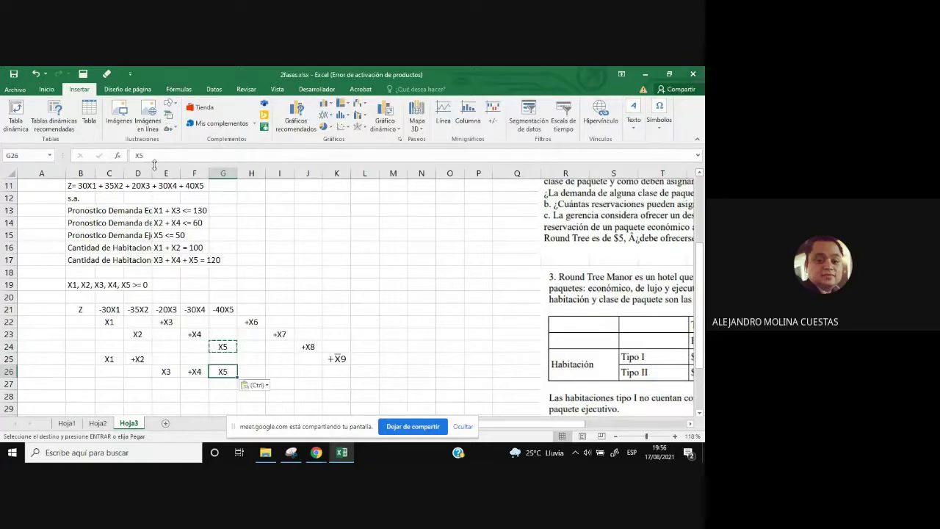
click(136, 156)
text(+)
key(Return)
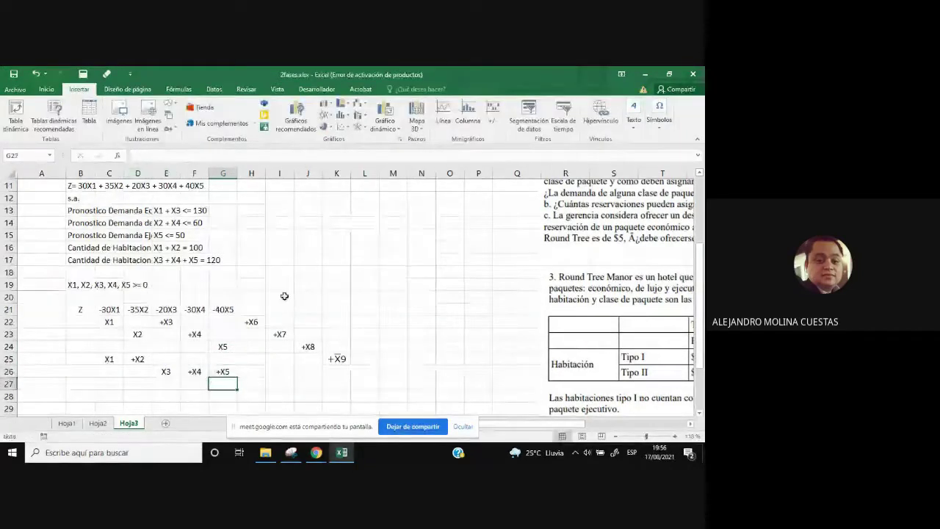
- Copy the artificial variable from K25 into L26 and change it to +X̄10
click(338, 359)
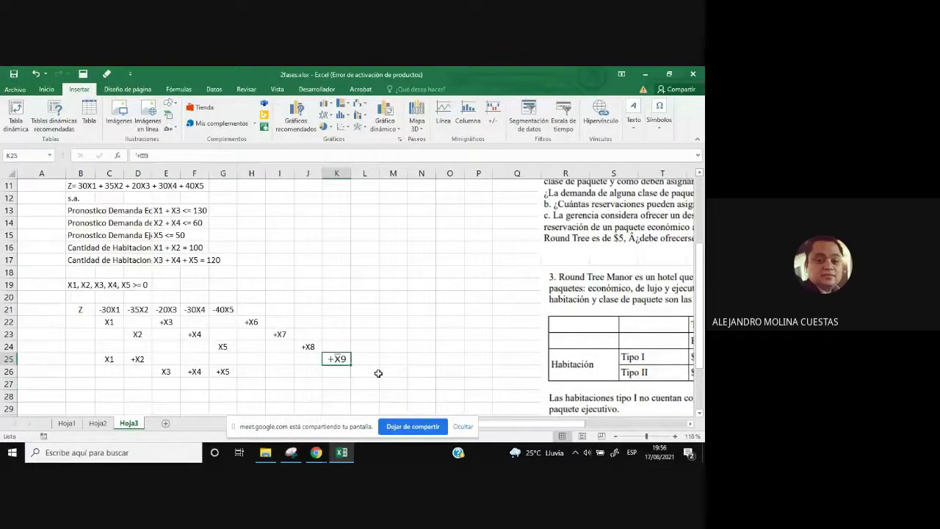
key(ctrl+c)
click(371, 374)
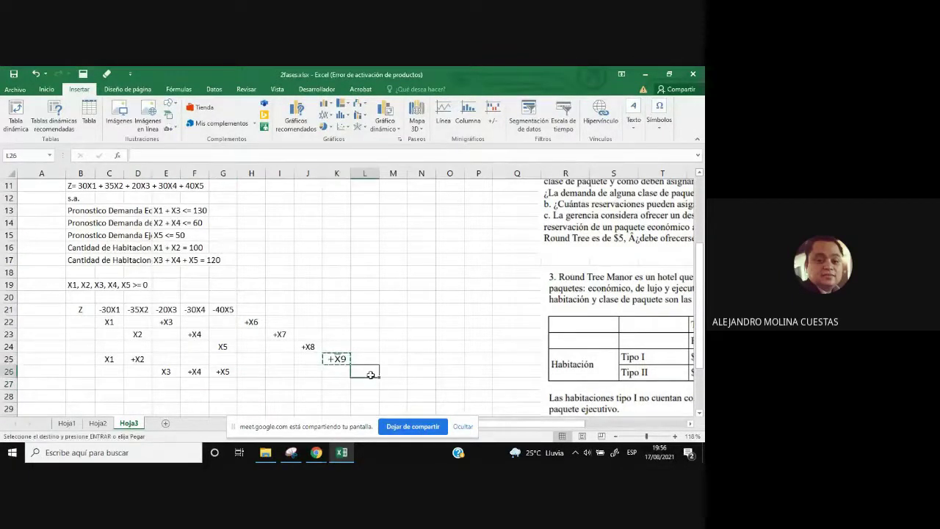
key(ctrl+v)
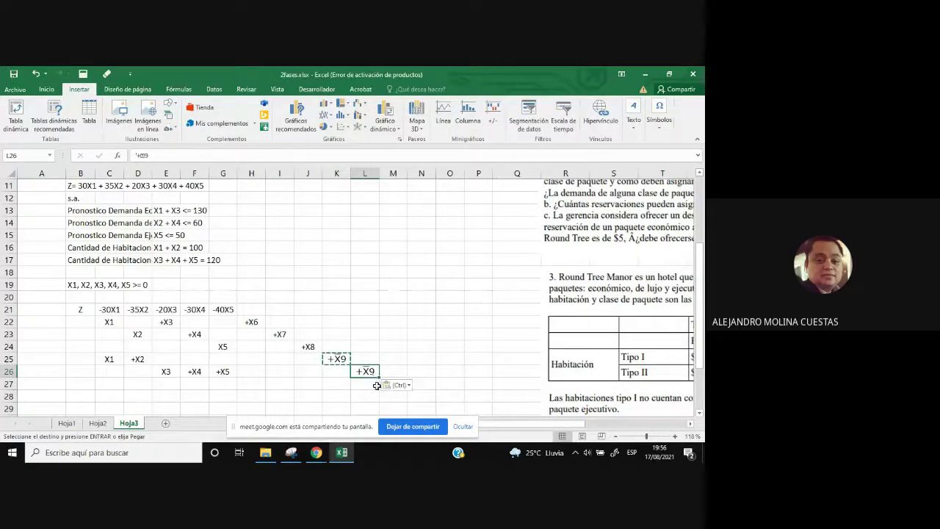
text('+X10)
key(Return)
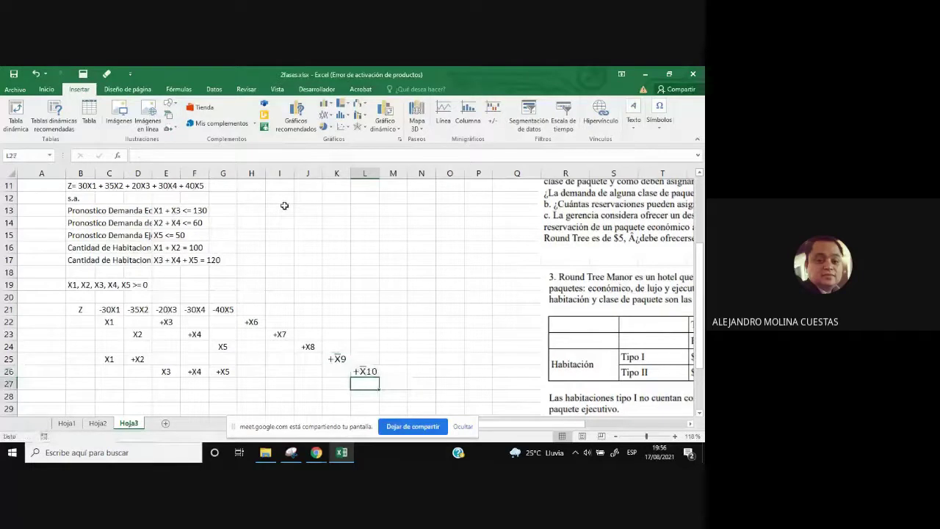
- Enter an equals sign as text in M26 and fill it up through M21 for all the equations
click(395, 372)
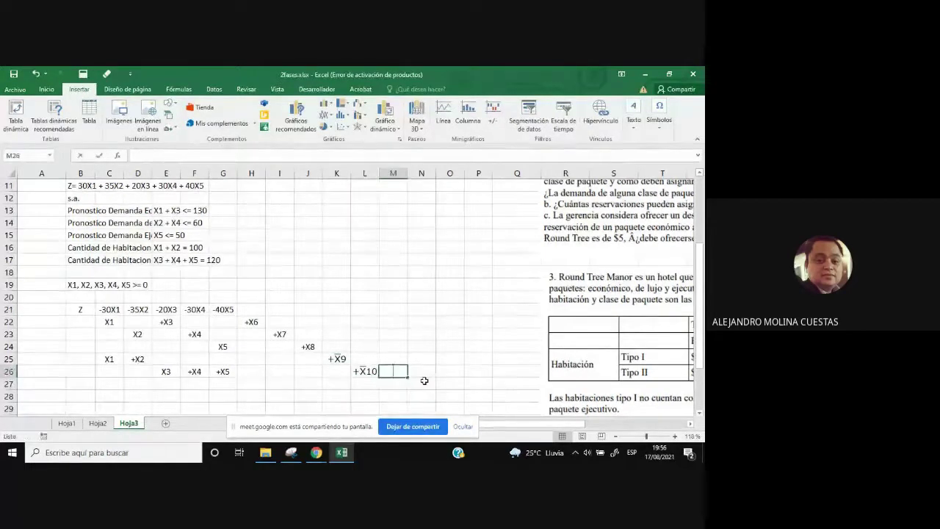
text(0)
text(=)
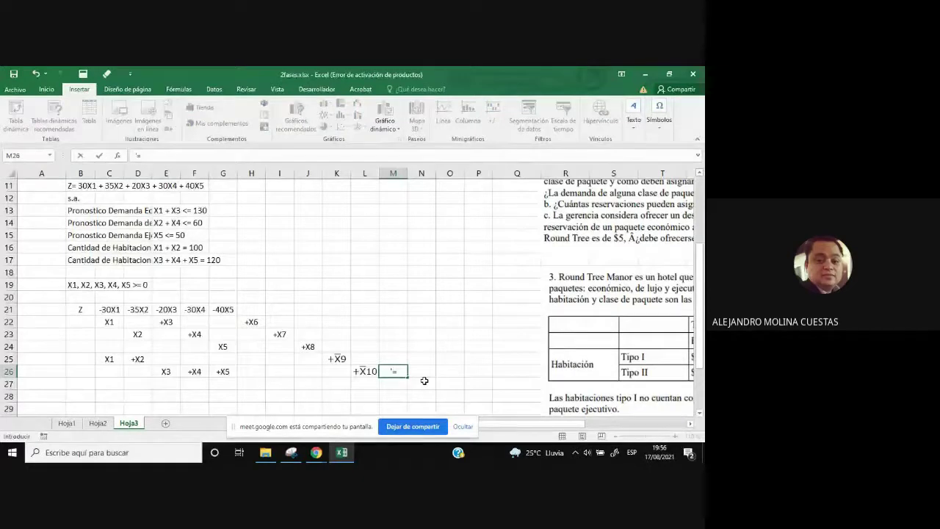
key(Return)
click(401, 372)
drag(408, 378, 401, 303)
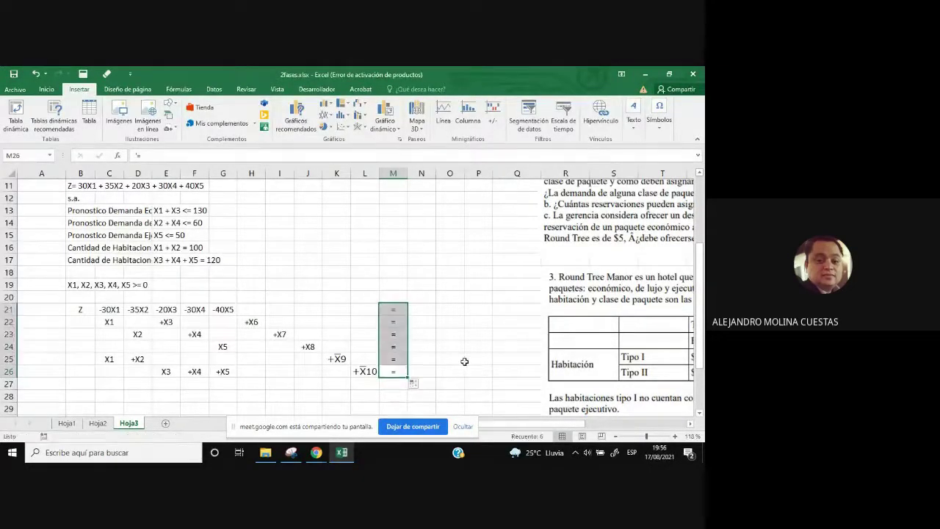
- Enter the right-hand sides in column N from row 26 up to row 21: 120, 100, 50, 60, 130 and 0
click(420, 373)
text(120)
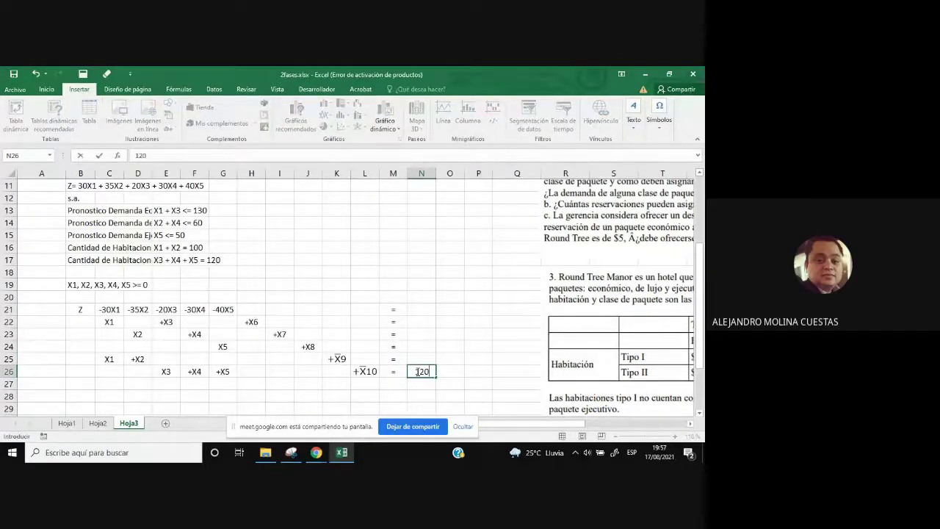
key(Up)
text(100)
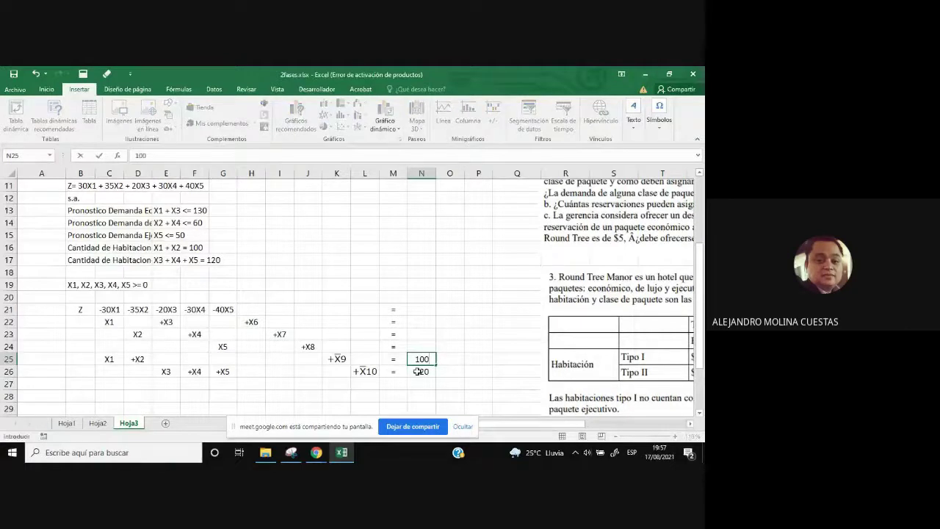
key(Up)
text(50)
key(Up)
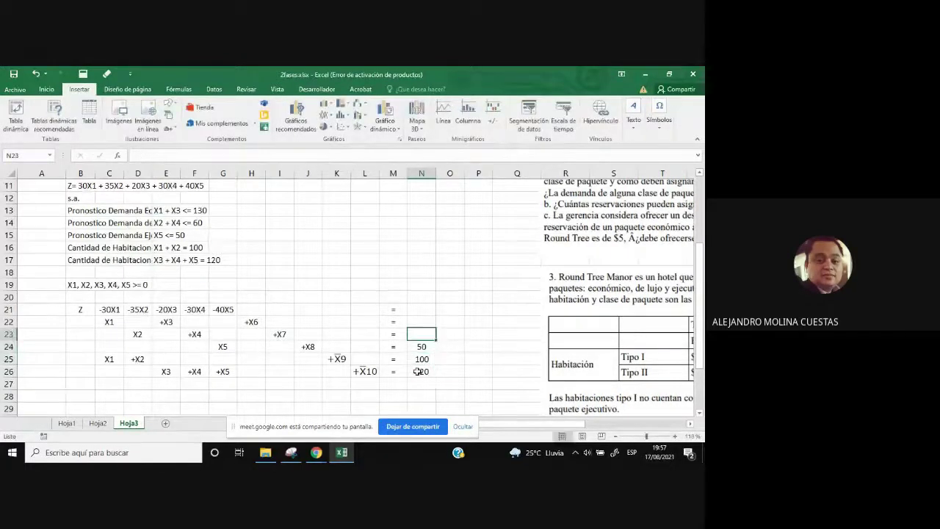
text(60)
key(Up)
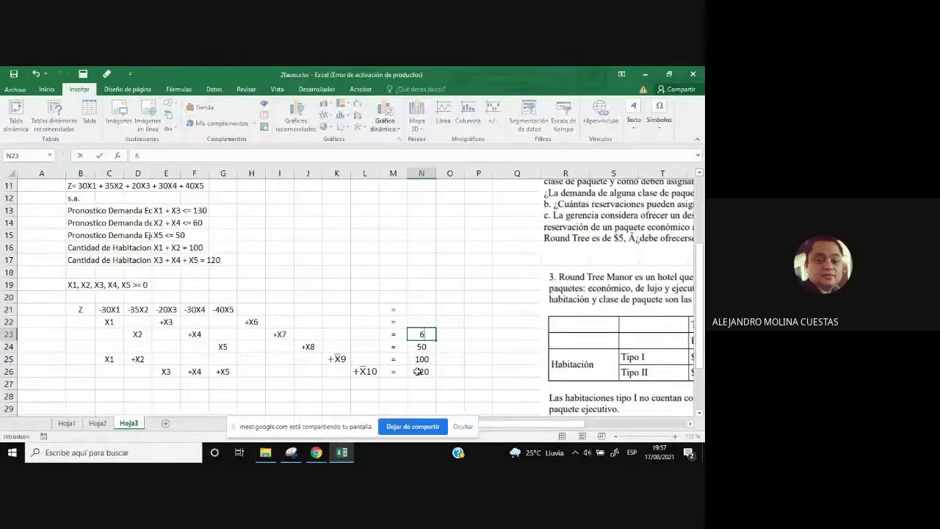
text(130)
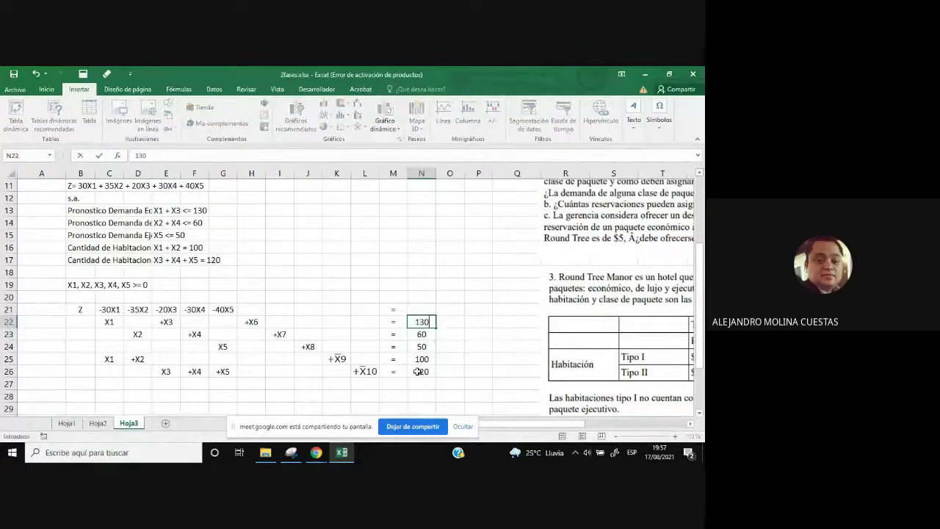
key(Up)
text(0)
click(449, 333)
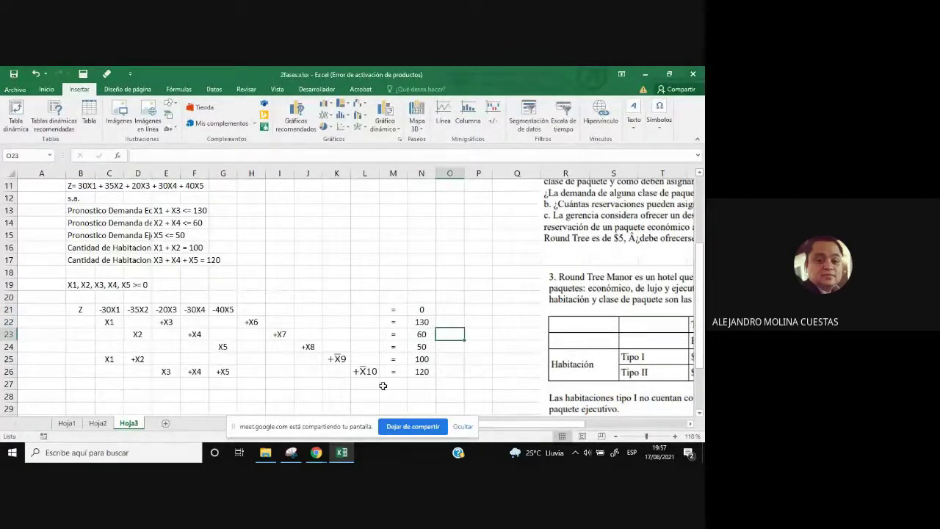
- Switch to 2fases.pdf in Chrome and check the rule on penalizing the objective function with artificial variables
click(318, 454)
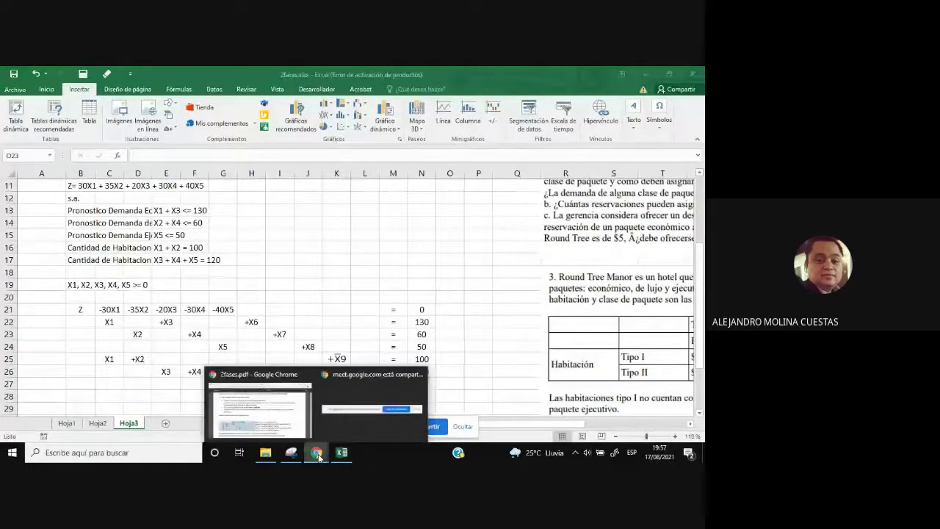
click(259, 408)
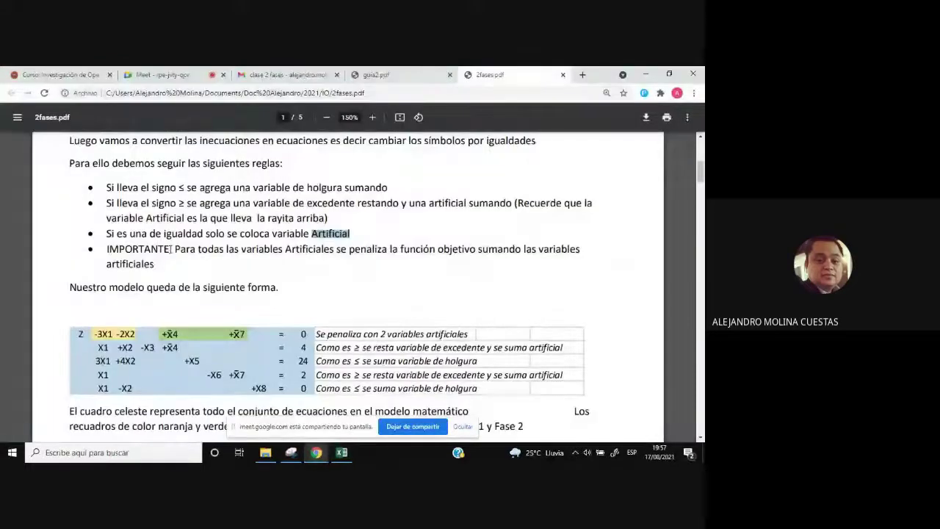
drag(173, 250, 155, 268)
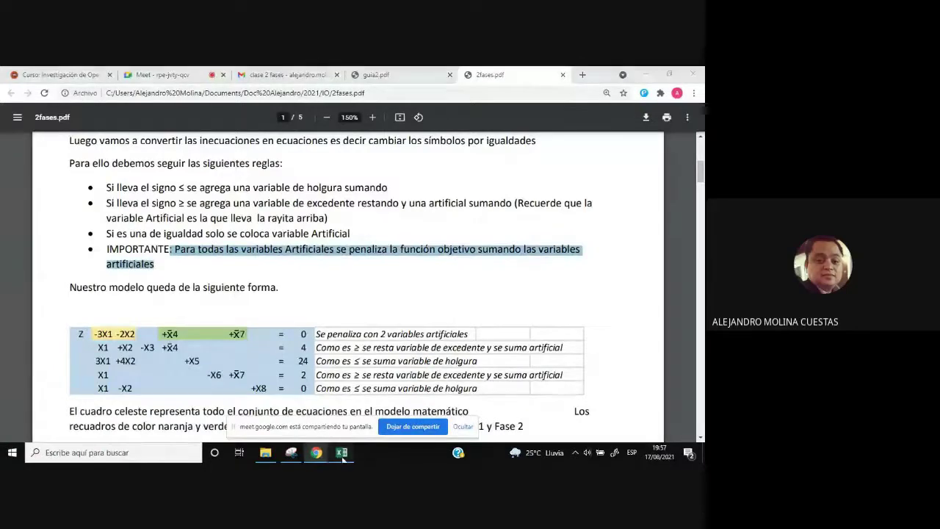
- Return to Excel and copy +X̄9 from K25 into the objective function row at K21
click(342, 453)
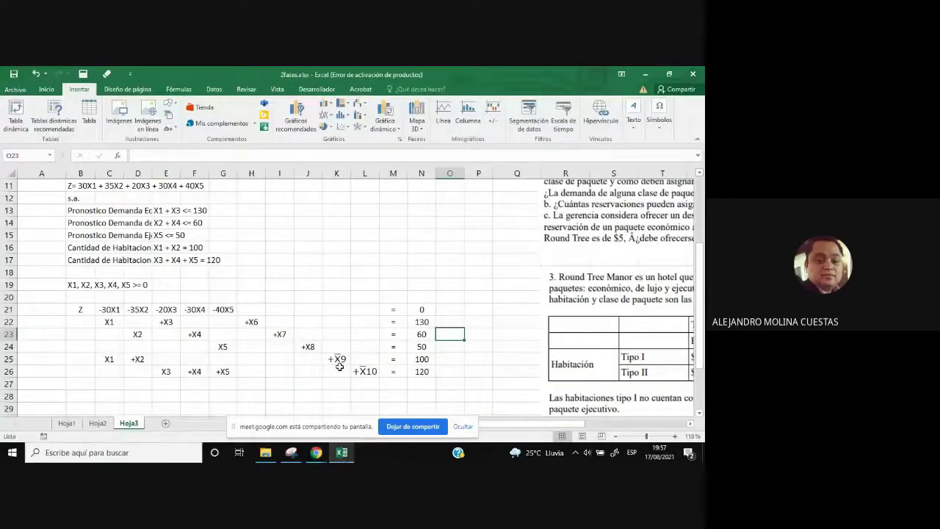
click(340, 362)
key(ctrl+c)
click(345, 311)
key(ctrl+v)
- Copy +X̄10 from L26 into the objective function row at L21
click(377, 374)
click(375, 380)
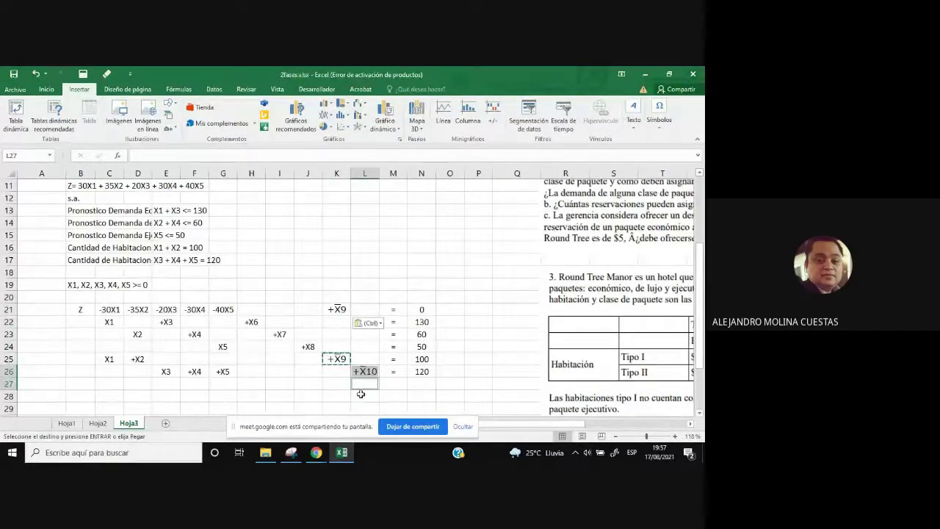
key(Escape)
click(369, 372)
key(ctrl+c)
click(367, 310)
key(ctrl+v)
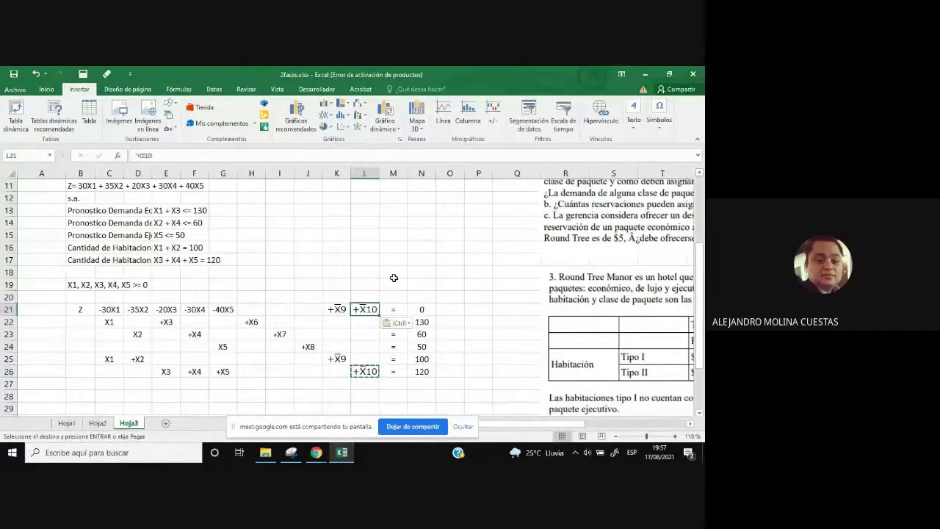
key(Escape)
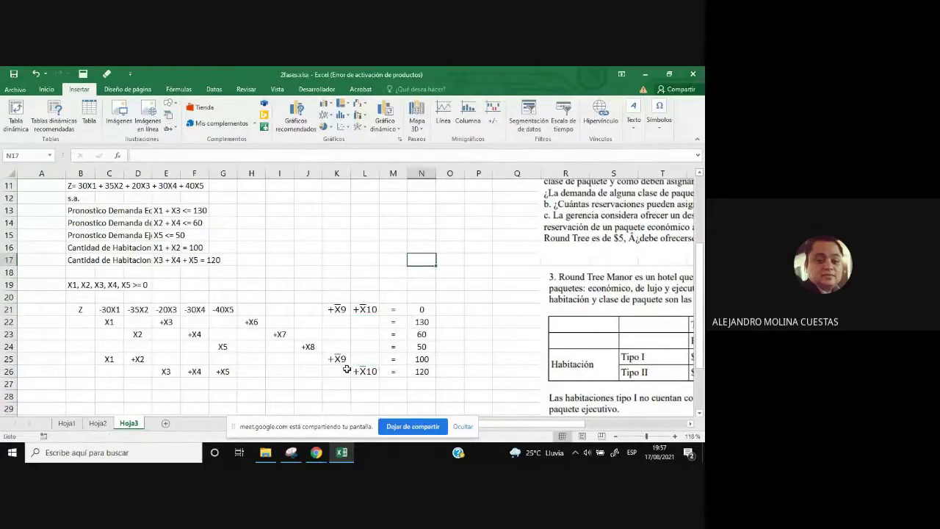
- Shade the objective function row B21:N21 with a light blue fill
drag(77, 309, 423, 312)
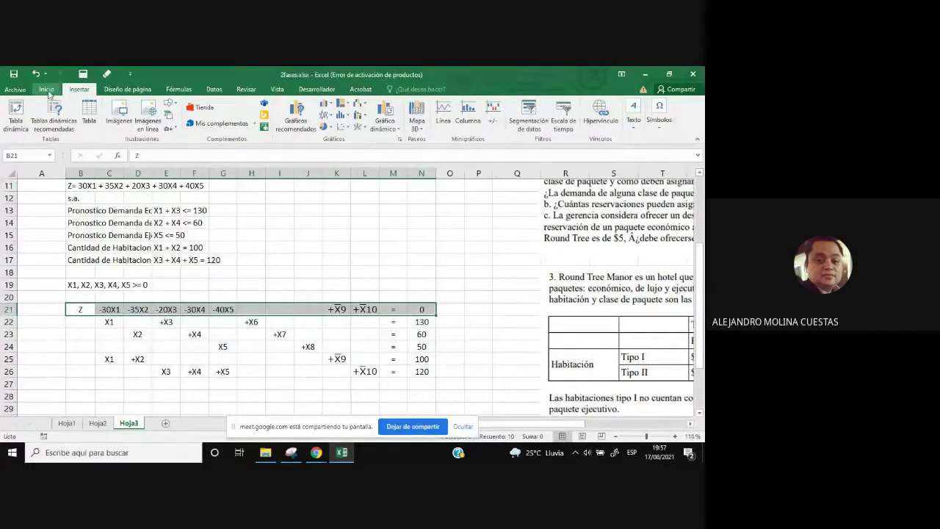
click(47, 89)
click(121, 123)
click(365, 235)
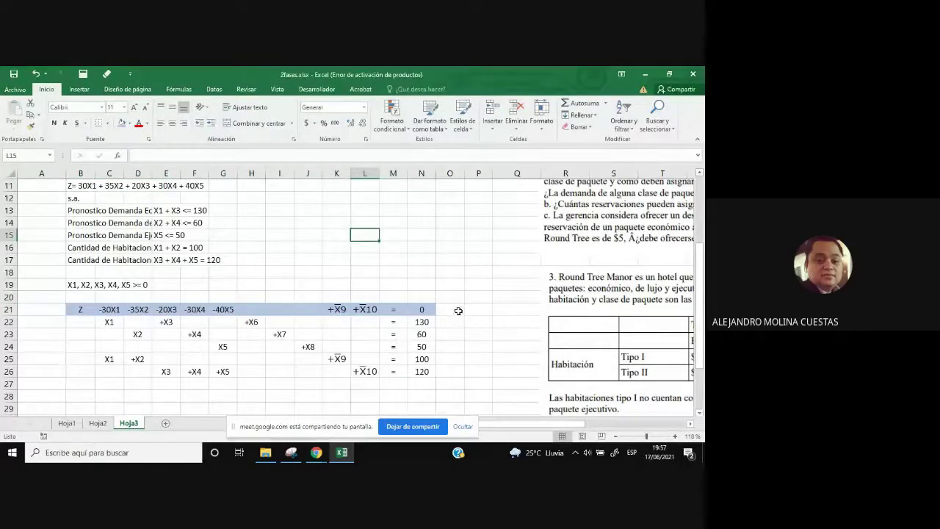
- Switch to 2fases.pdf in Chrome and read how the colored boxes define the equation set and the Fase 1 and Fase 2 objective functions
scroll(476, 330, down, 1)
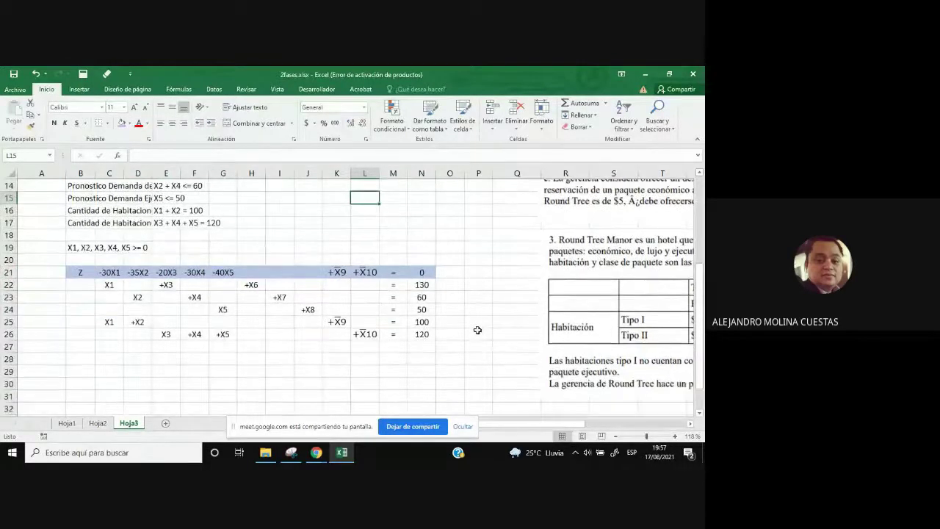
click(319, 454)
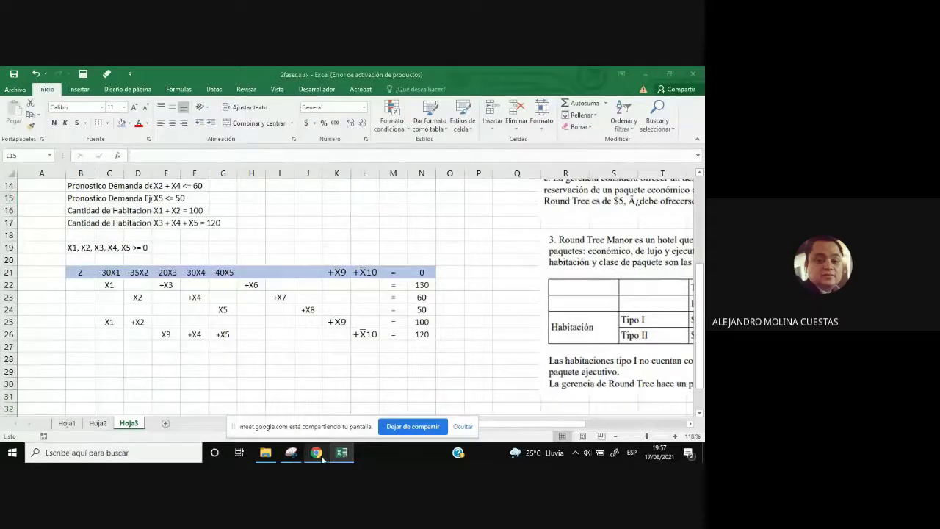
click(262, 407)
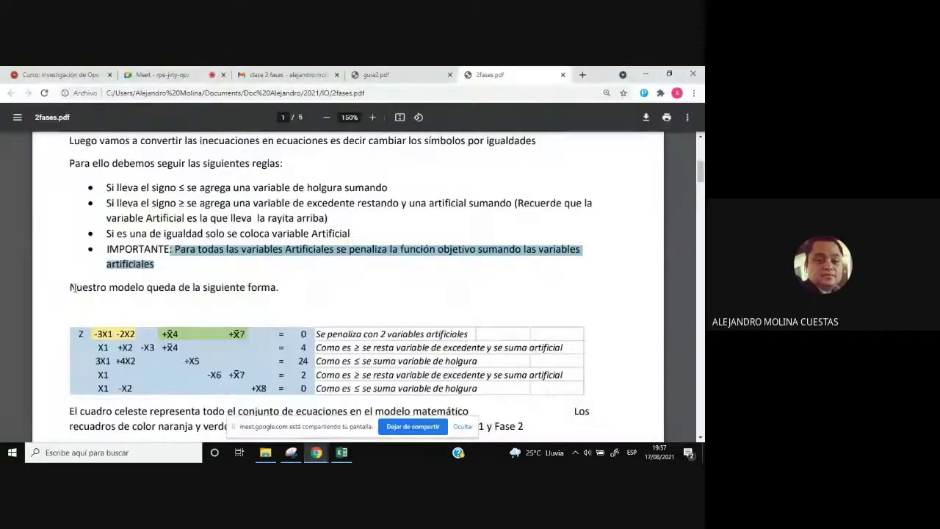
scroll(323, 349, down, 3)
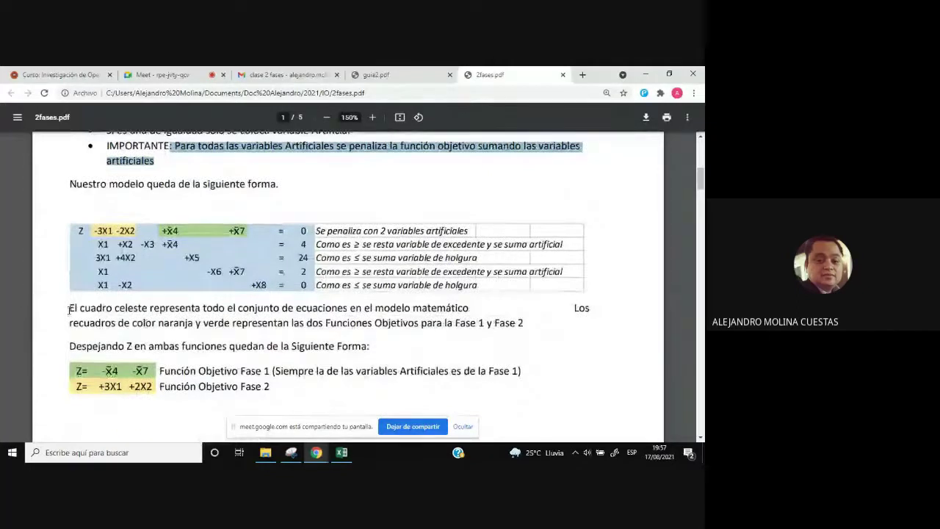
drag(69, 309, 478, 308)
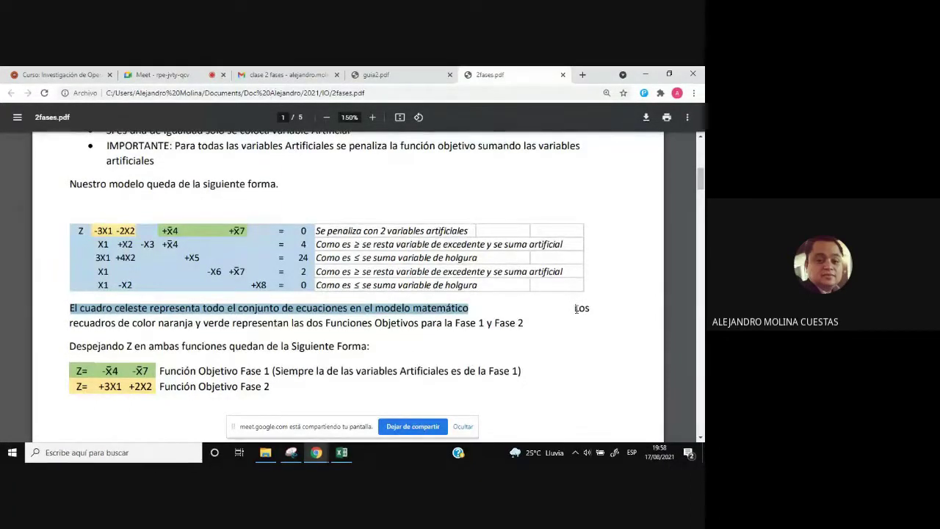
drag(576, 309, 590, 309)
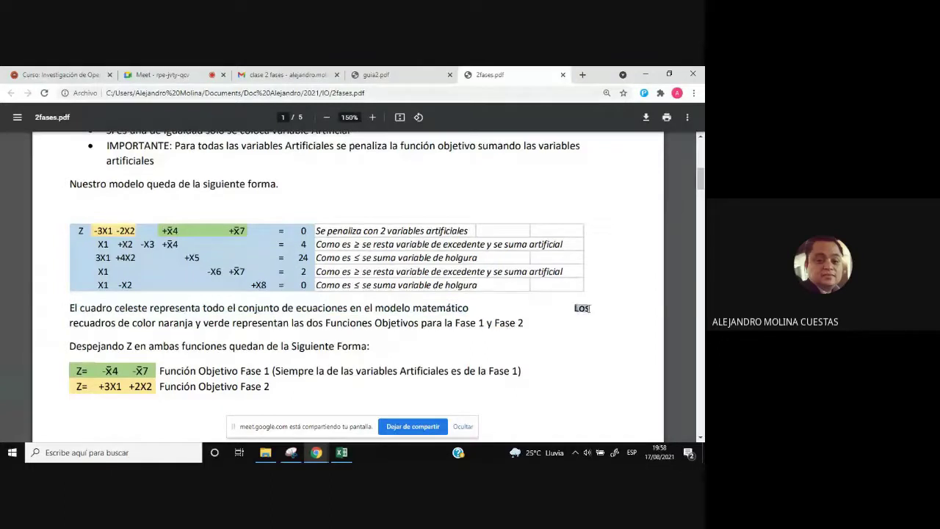
drag(69, 322, 520, 324)
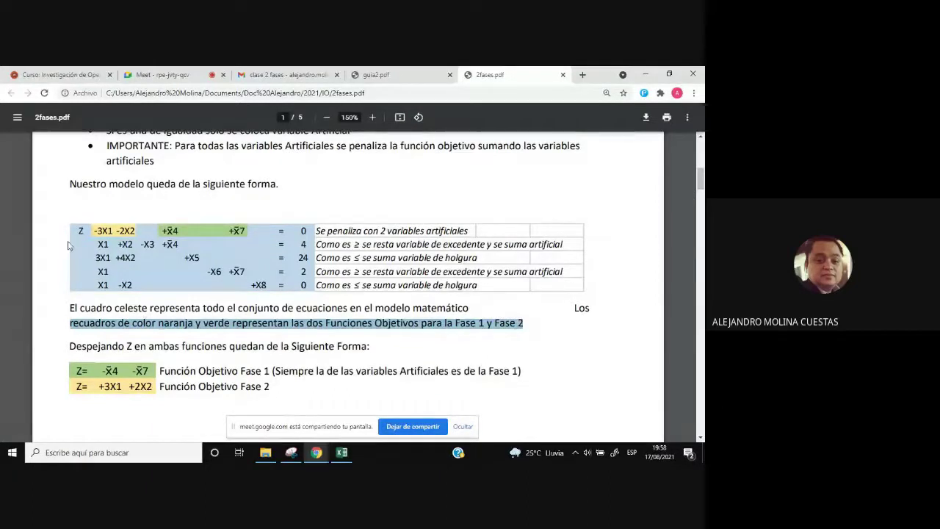
- Return to the Excel sheet and shade the decision variable terms C21:G21 of the objective row light orange
click(338, 454)
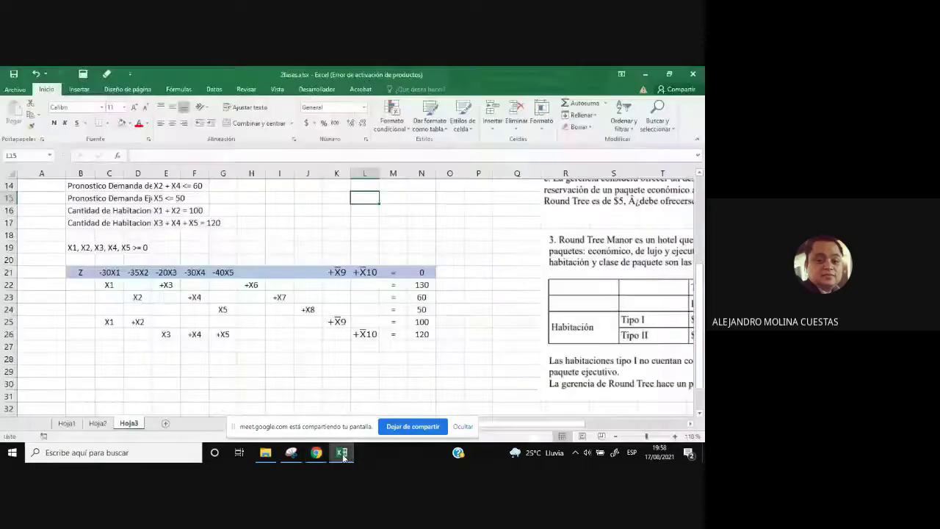
drag(109, 268, 224, 273)
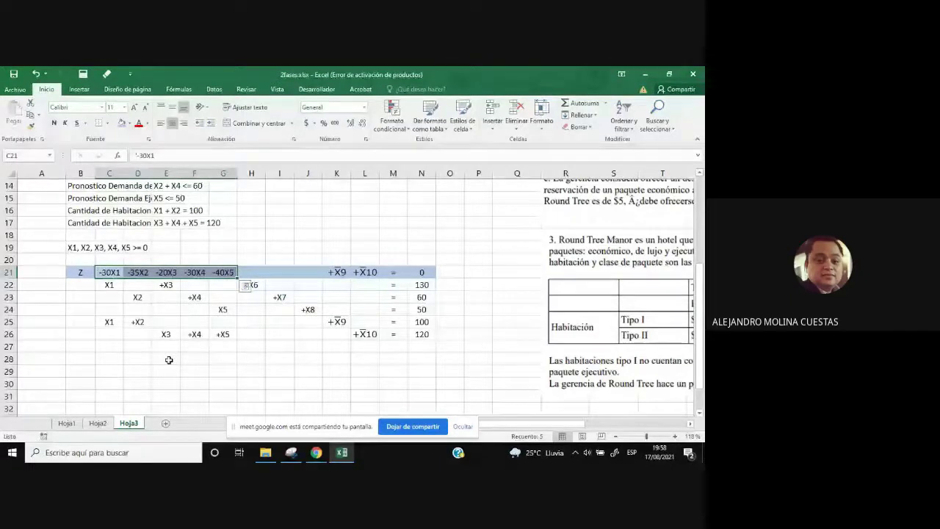
click(122, 123)
- Shade the artificial variable terms in K21:L21 with a green fill
drag(336, 272, 366, 272)
click(130, 123)
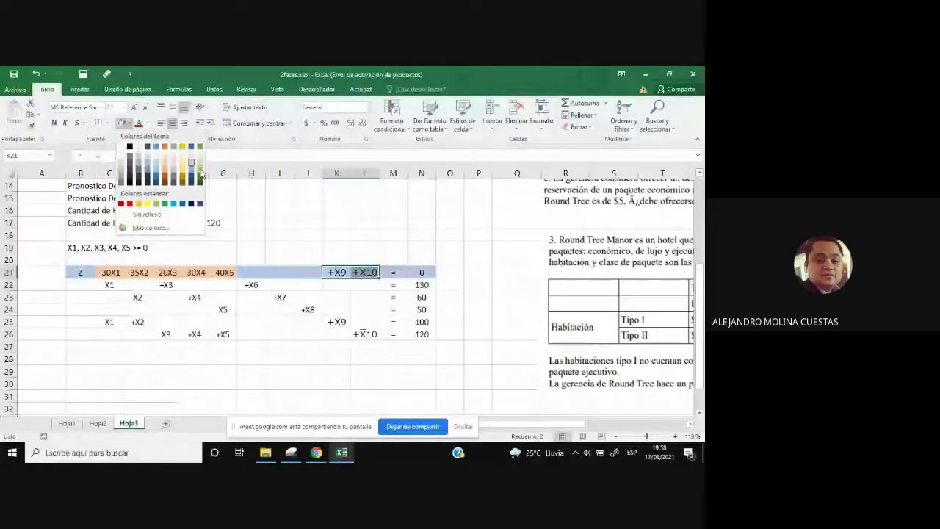
click(201, 173)
click(366, 234)
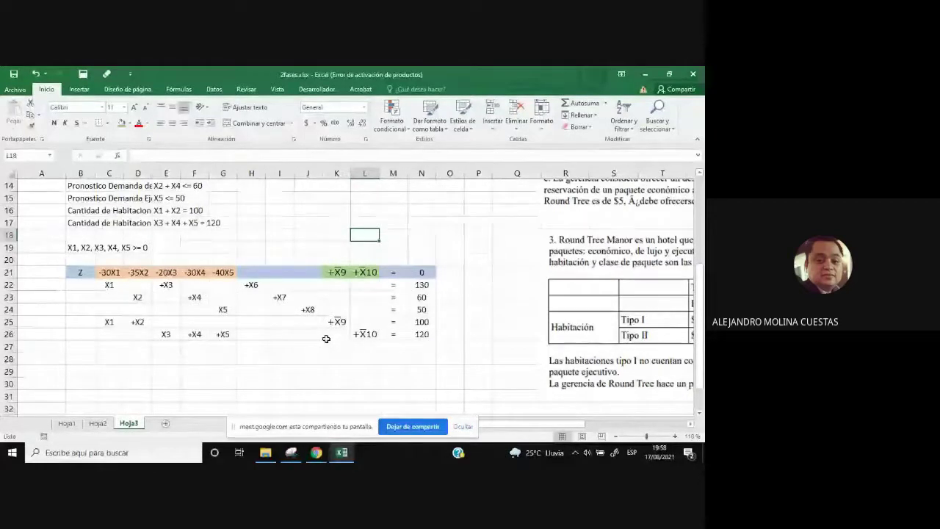
click(366, 321)
drag(336, 272, 369, 274)
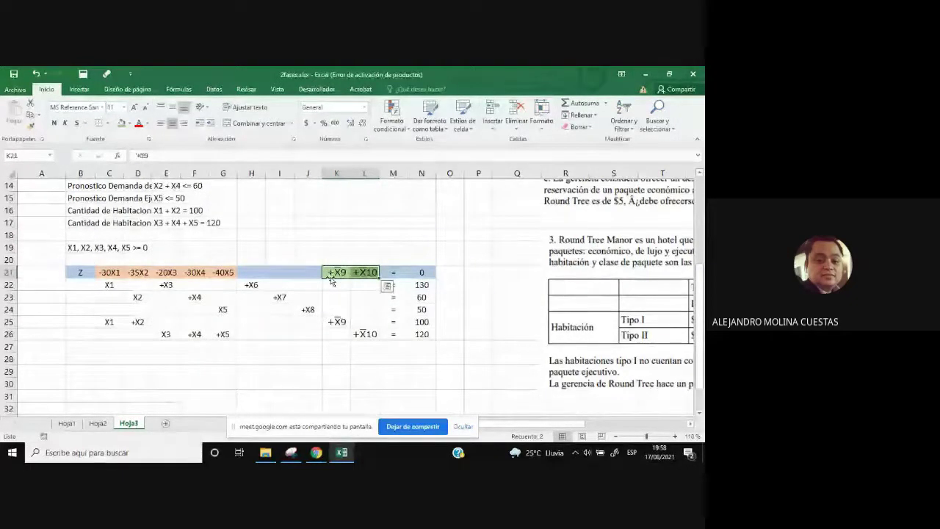
click(358, 310)
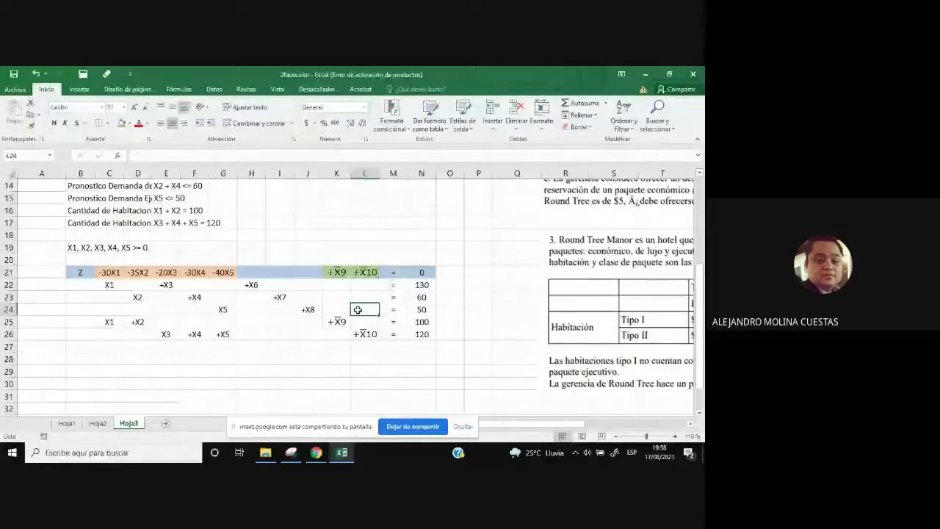
click(127, 273)
drag(126, 273, 162, 274)
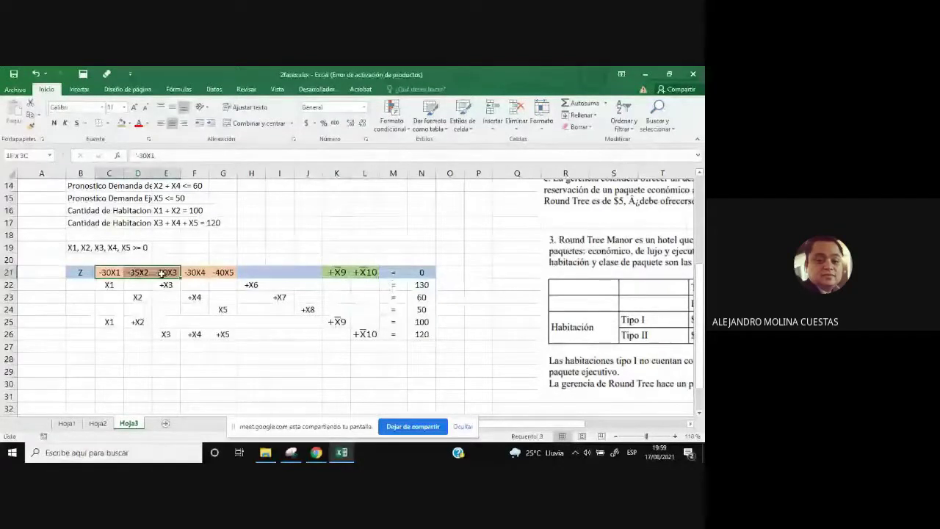
drag(162, 273, 220, 272)
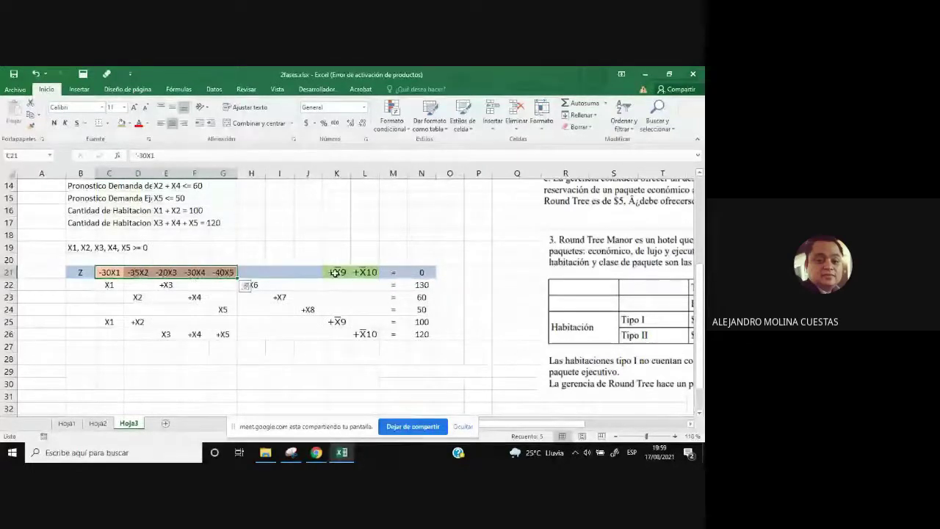
drag(335, 273, 365, 272)
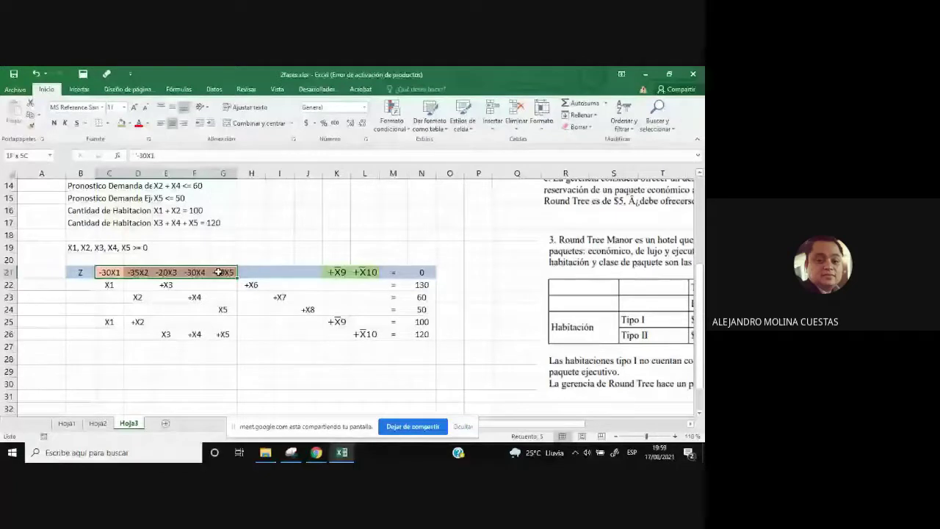
- Enter the label "FO Fase I" in B28 and duplicate it into B29
click(80, 359)
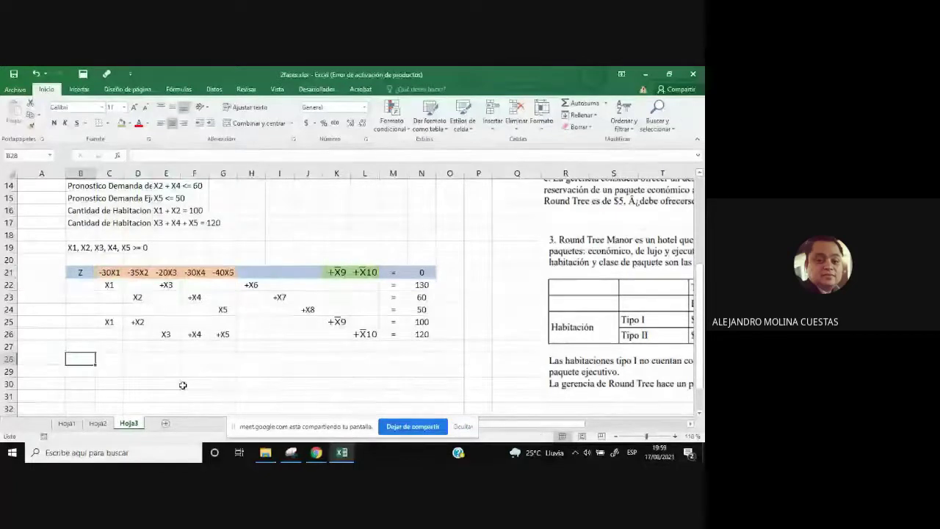
text(FO)
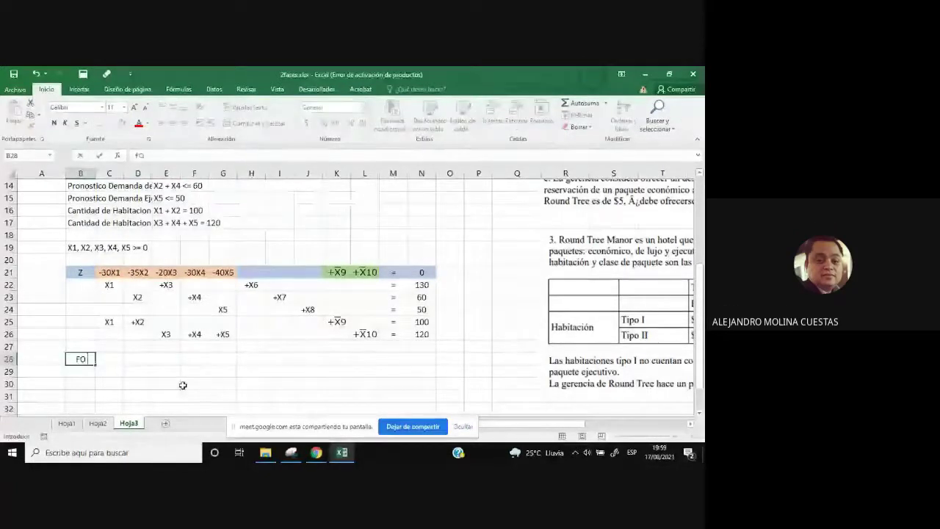
text( Fase)
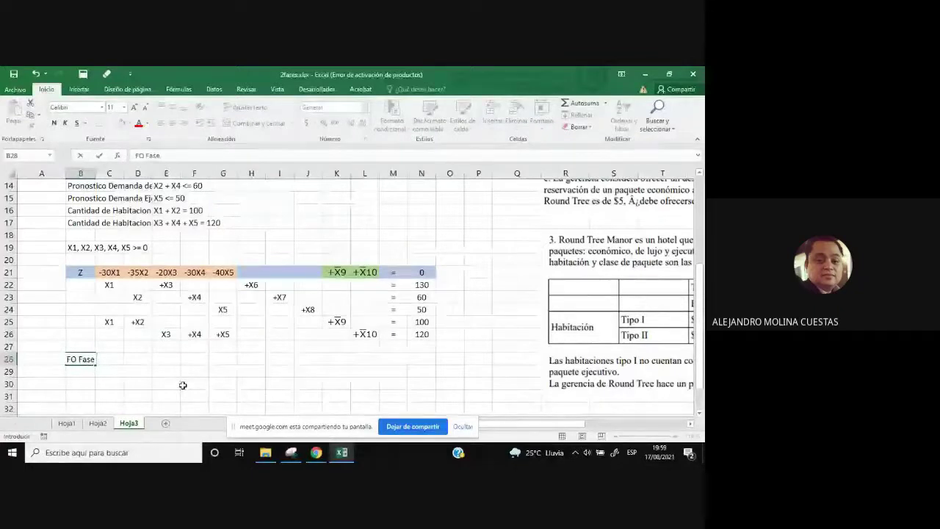
text( I)
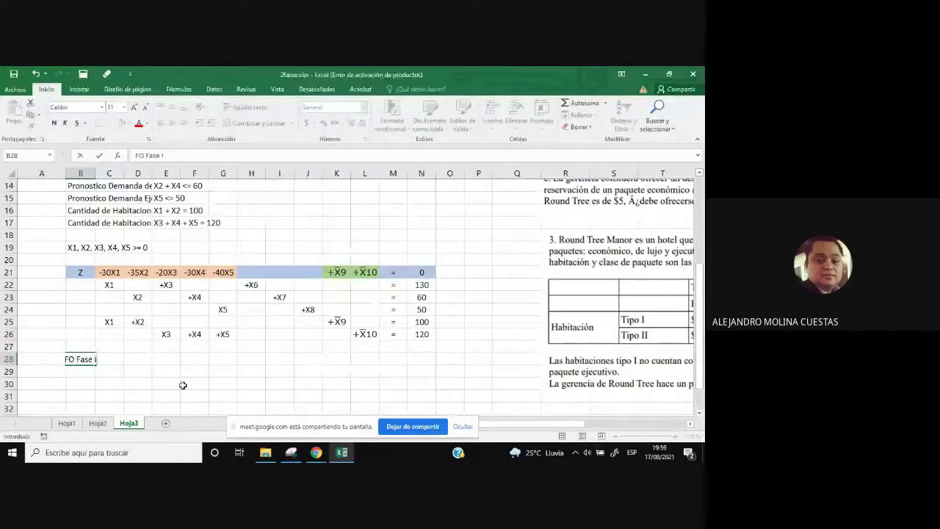
key(Return)
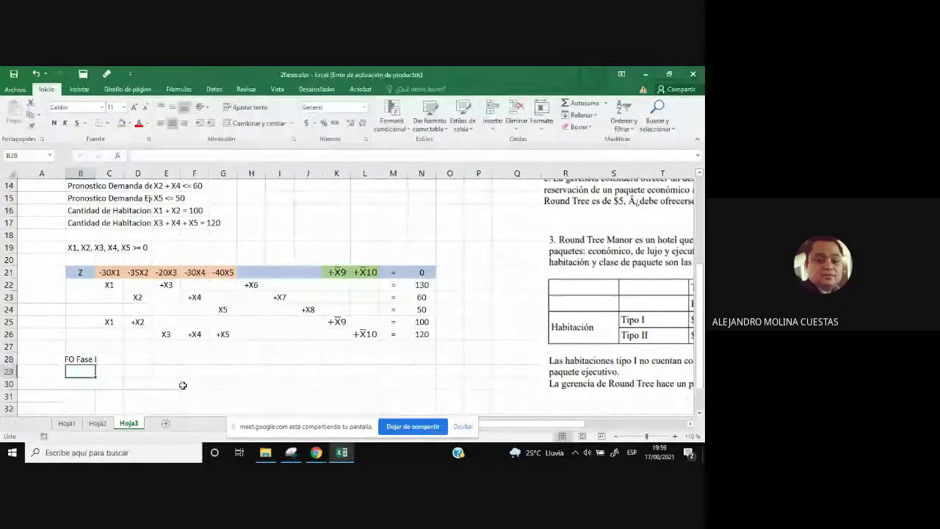
key(ctrl+d)
key(Up)
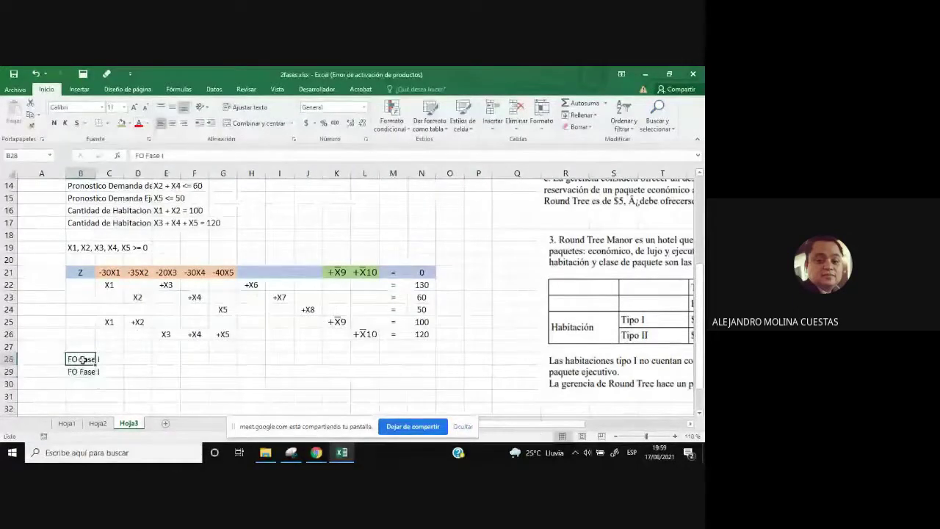
- Extend the B28 label with "Z =" and append the +X̄9 term copied from K21
click(177, 156)
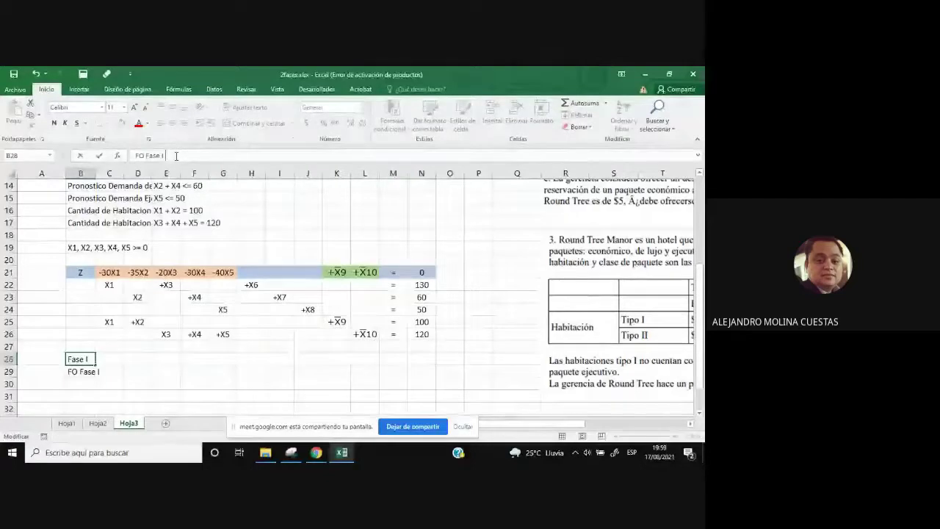
text(Z =)
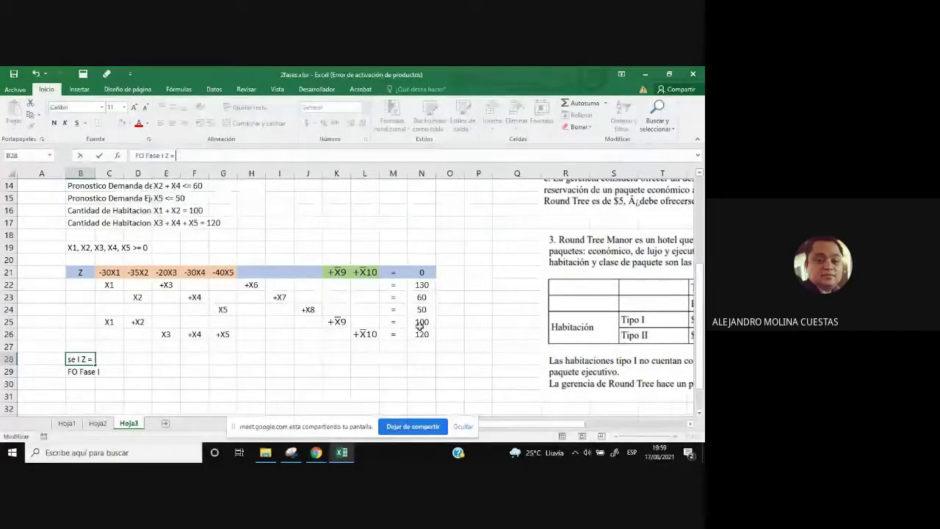
click(336, 272)
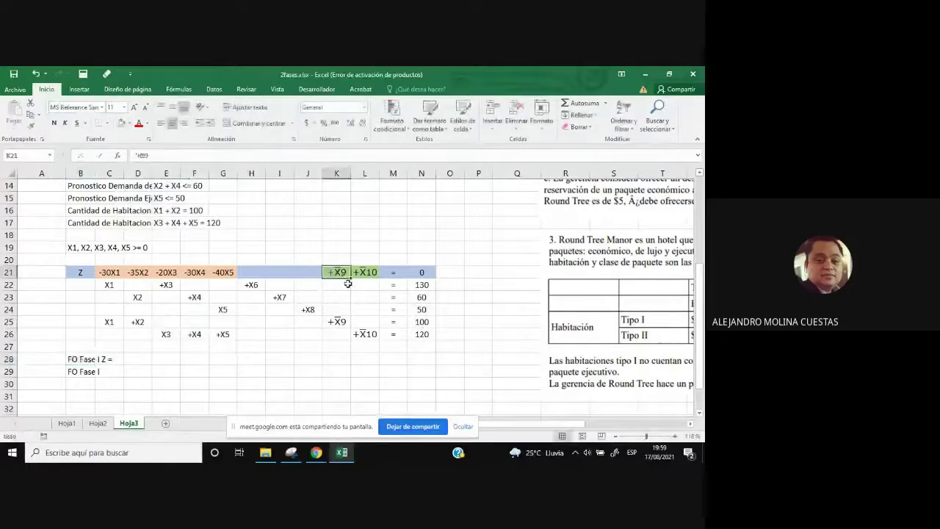
click(150, 154)
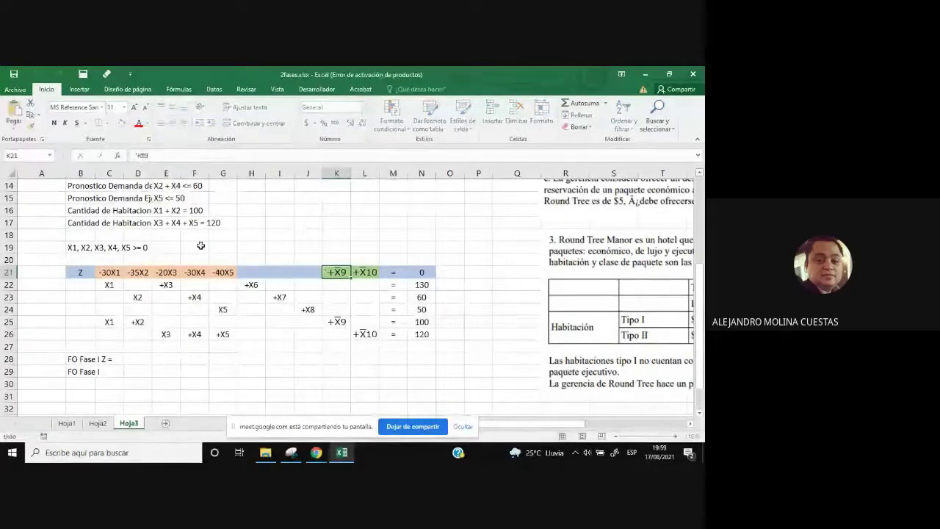
click(74, 359)
click(183, 156)
text(+X̄9)
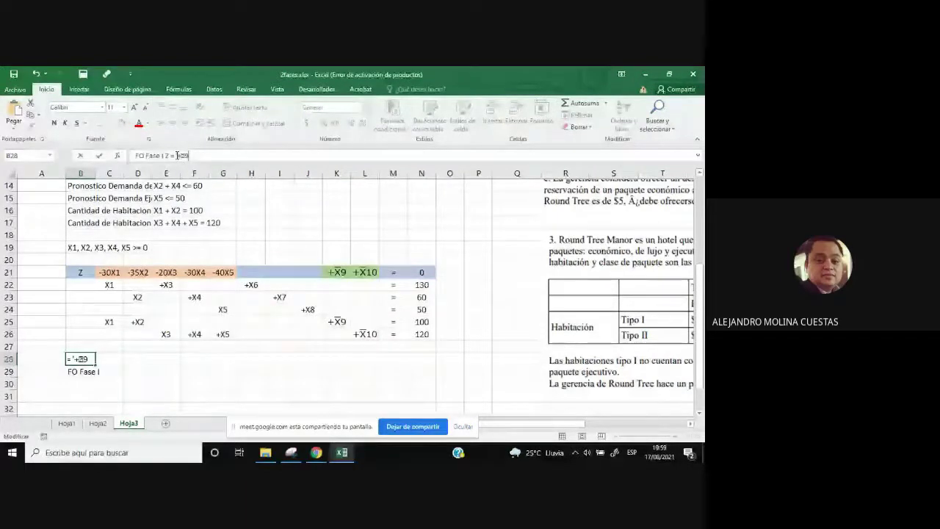
key(Return)
key(Up)
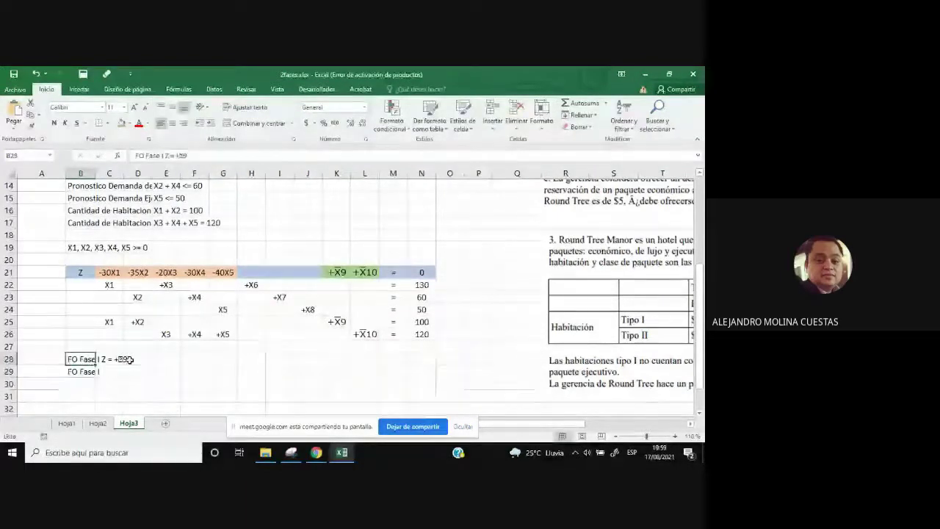
- Replace the X̄ character in B28 with the X̄ symbol inserted from the recently used symbols, and make the term -X̄9
click(182, 155)
key(BackSpace)
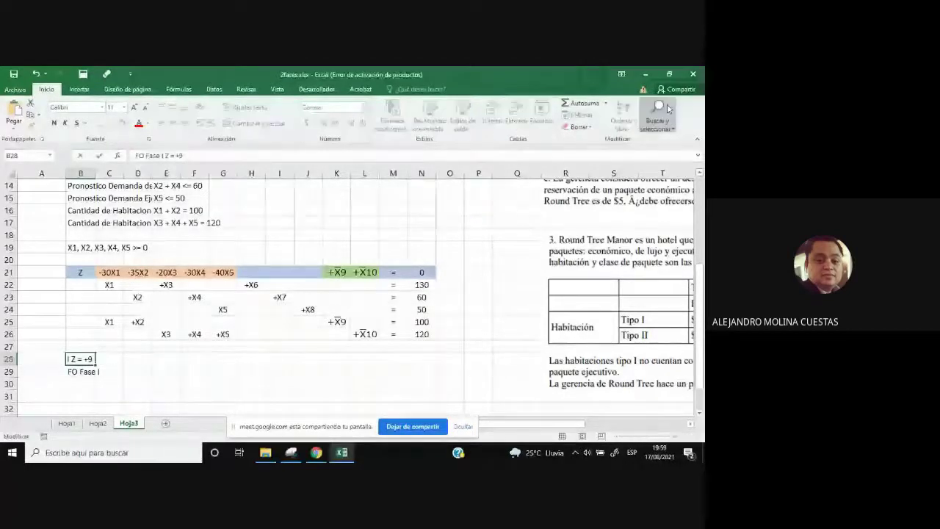
click(79, 89)
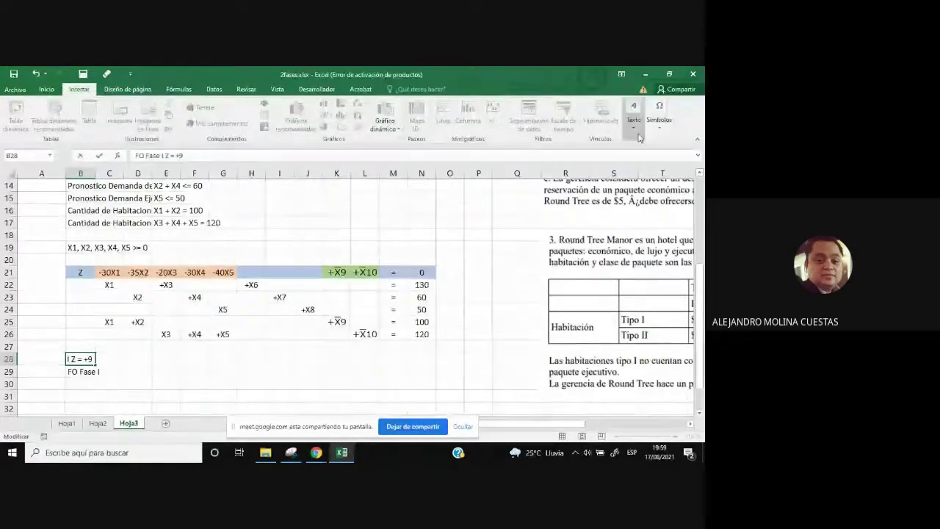
click(659, 120)
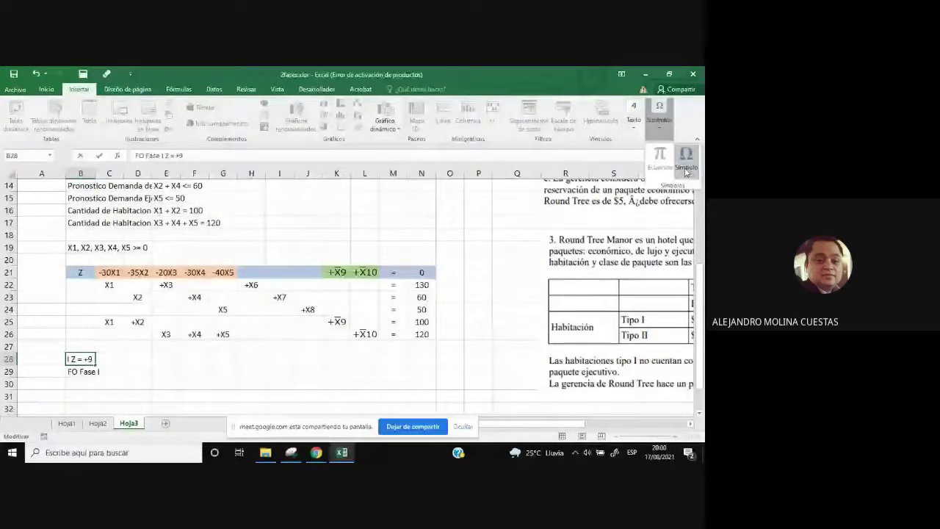
click(686, 169)
double_click(331, 364)
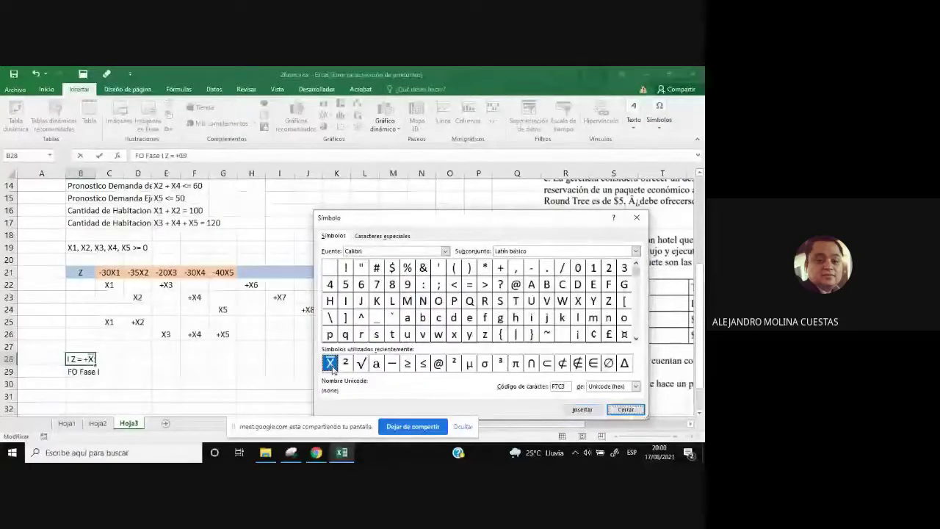
click(626, 409)
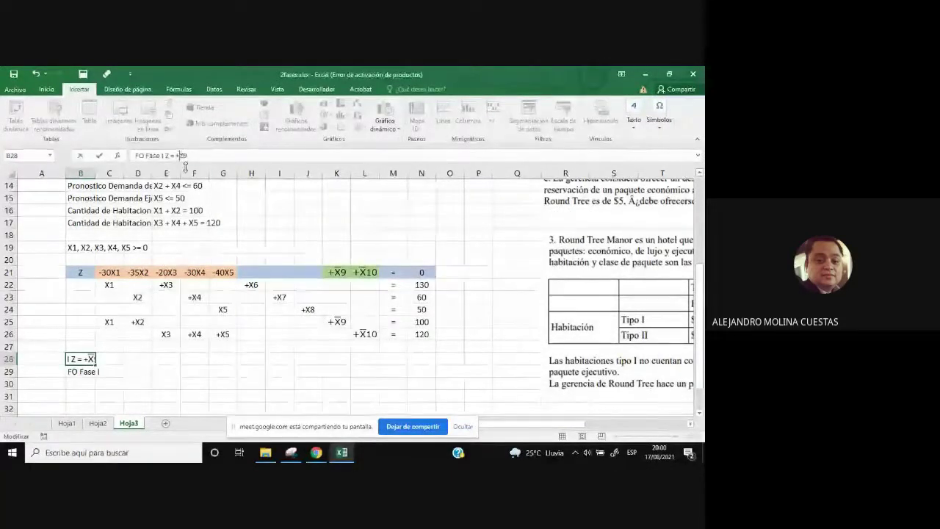
key(BackSpace)
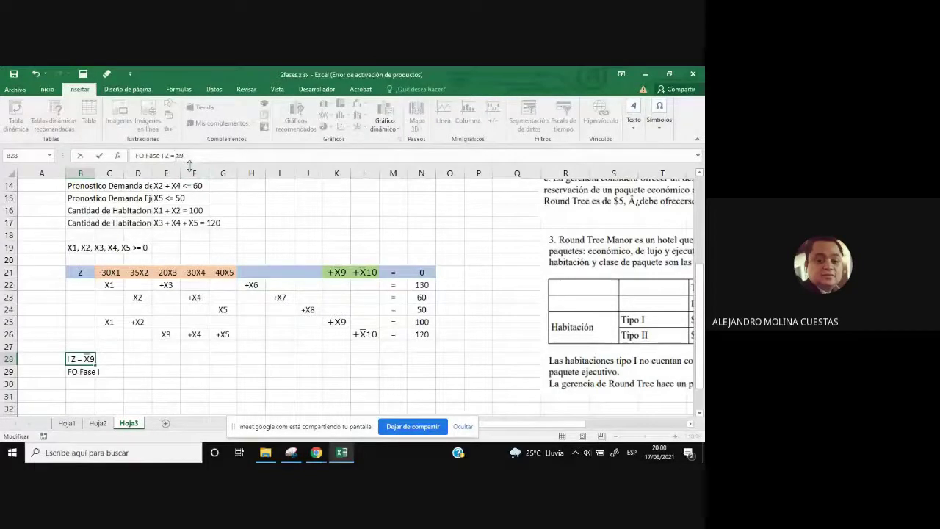
text(-)
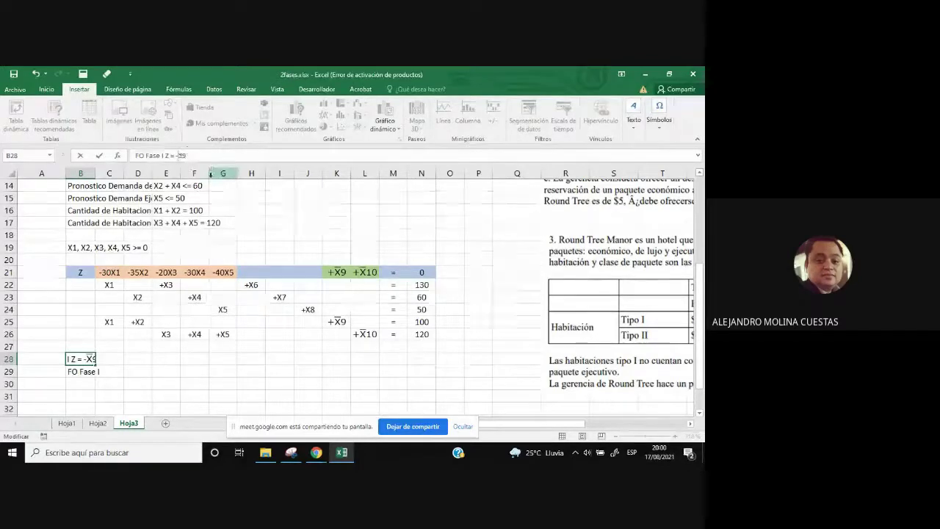
- Append -X̄10 to the Phase 1 function in B28, inserting X̄ as a symbol
click(194, 156)
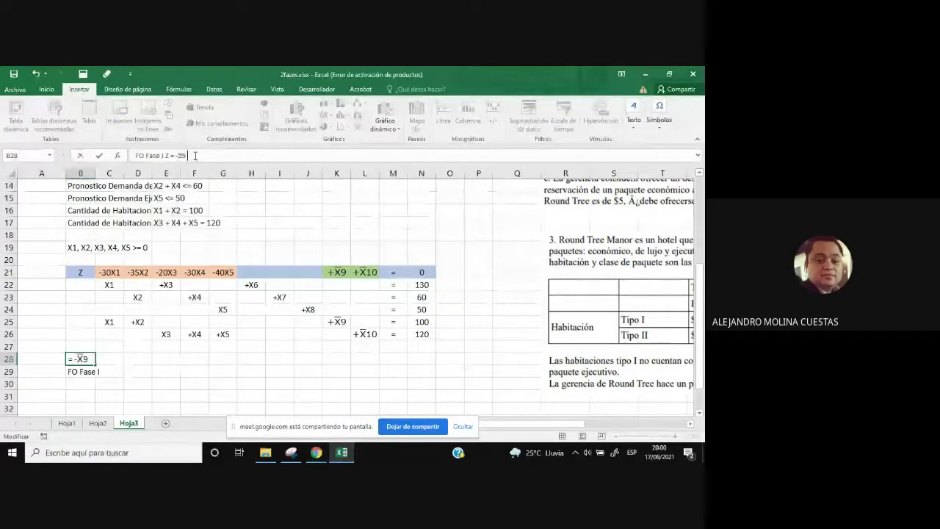
text(-)
click(659, 122)
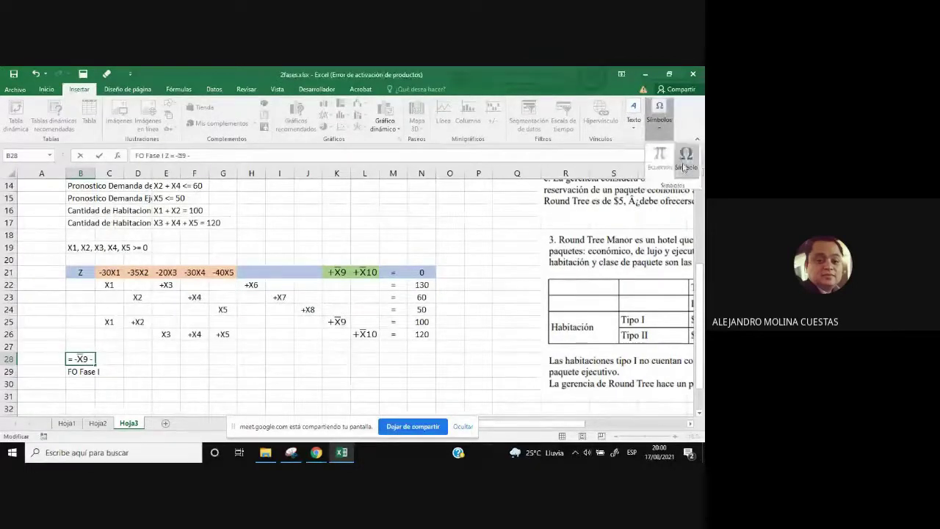
click(665, 183)
click(582, 409)
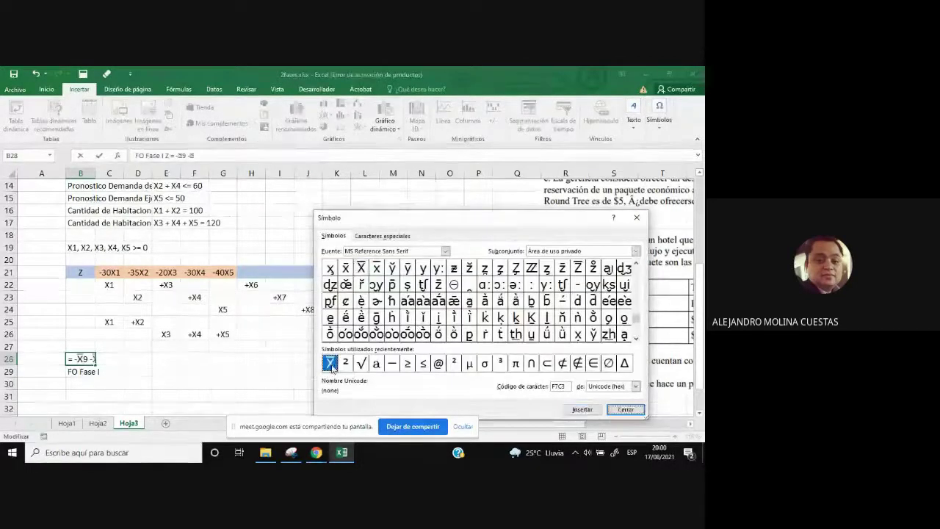
click(637, 218)
text(10)
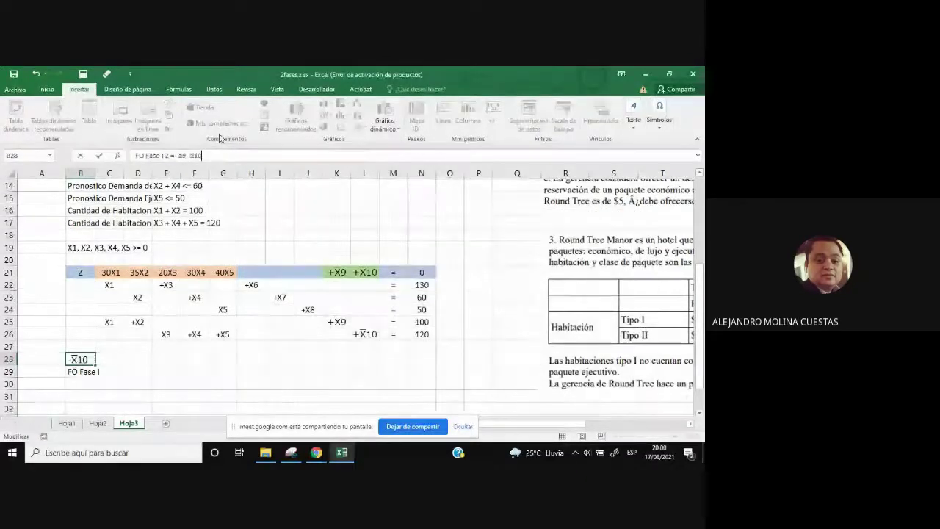
key(Return)
key(Up)
- Complete the Phase II objective function in B29 as "FO Fase II Z = 30X1 + 35X2 + 20X3 + 30X4 + 40X5"
key(Down)
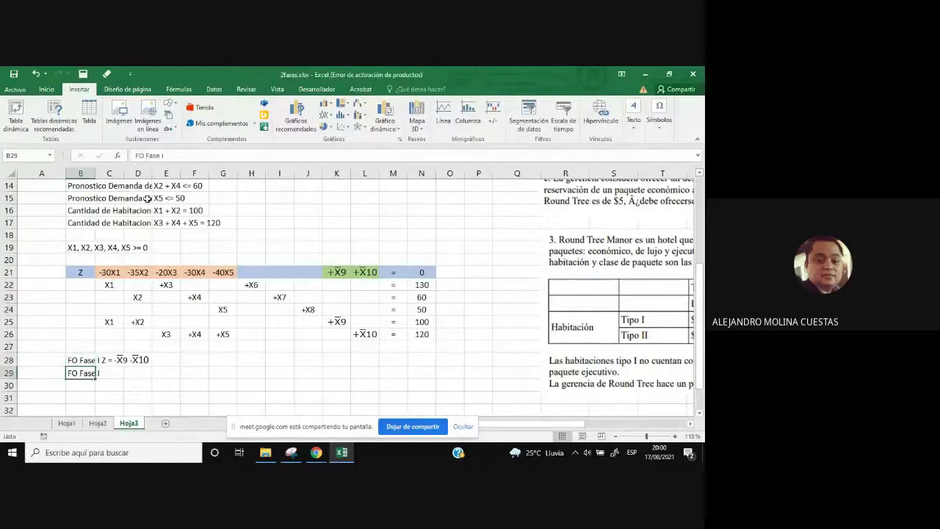
click(169, 156)
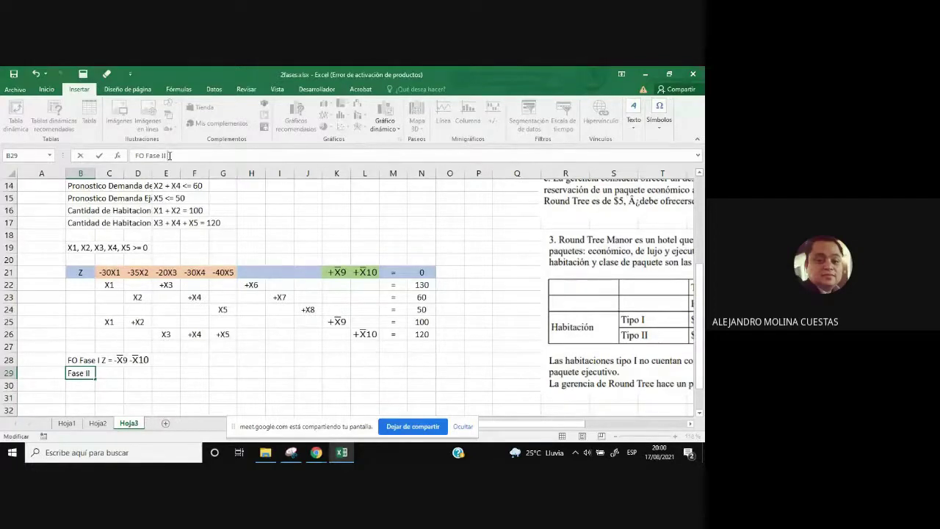
text(Z)
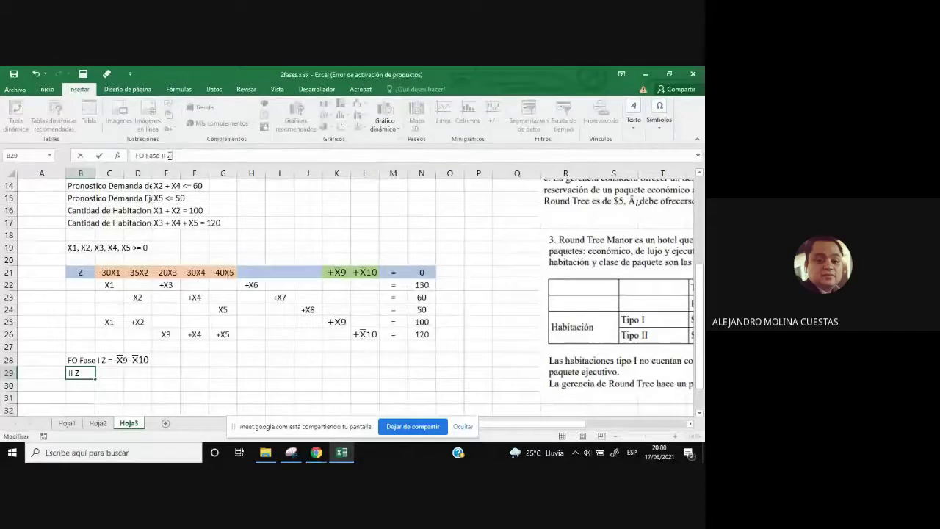
text( = 30X1)
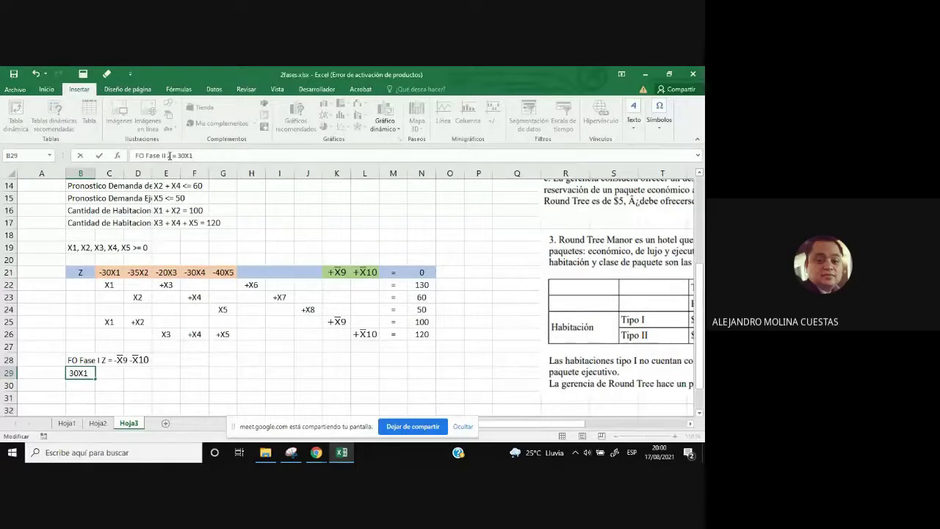
text( + 35X2 + 20X3 + 30X)
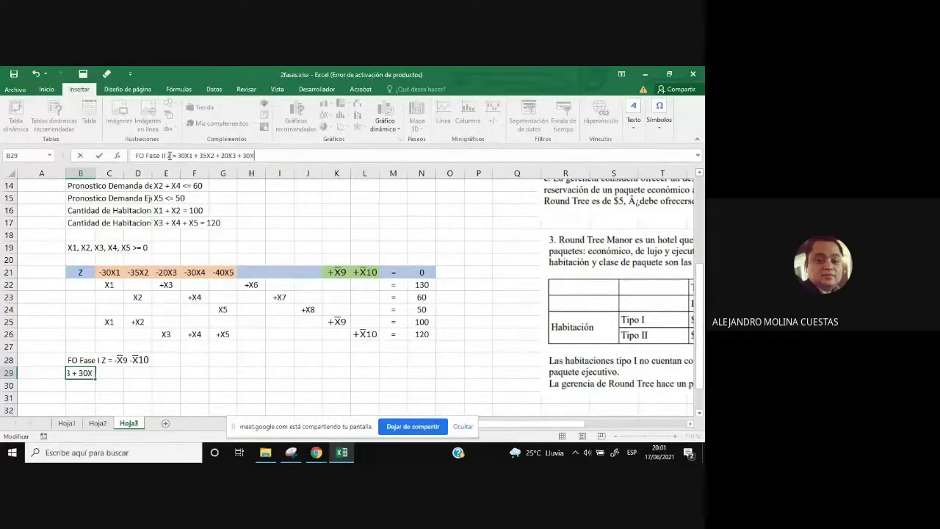
text(4 + 40X5)
key(Return)
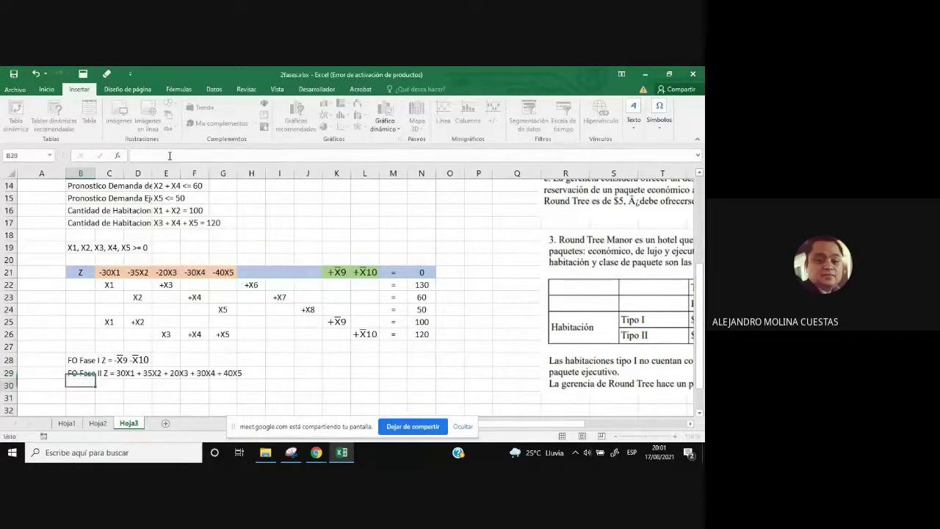
- Review the Phase I and Phase II objective functions in rows 28 and 29 against the model above
scroll(335, 328, down, 2)
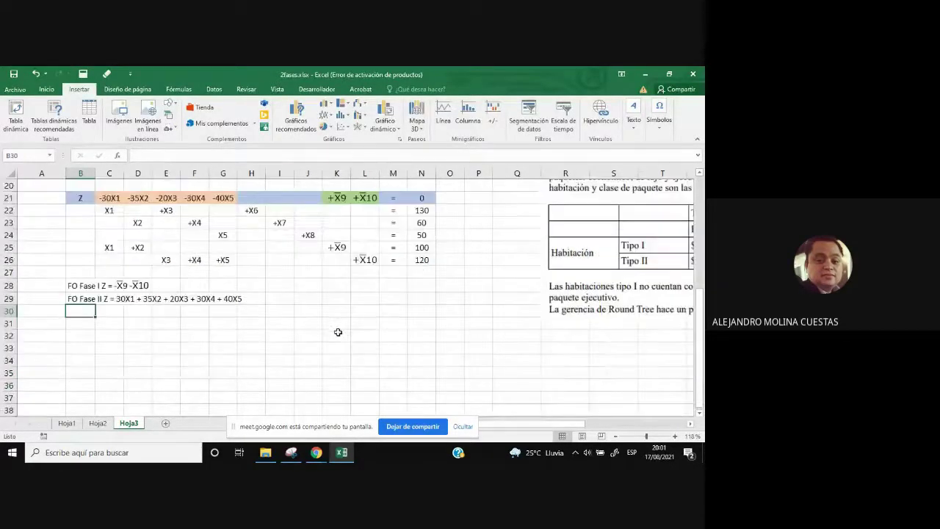
scroll(456, 348, down, 2)
scroll(466, 344, up, 3)
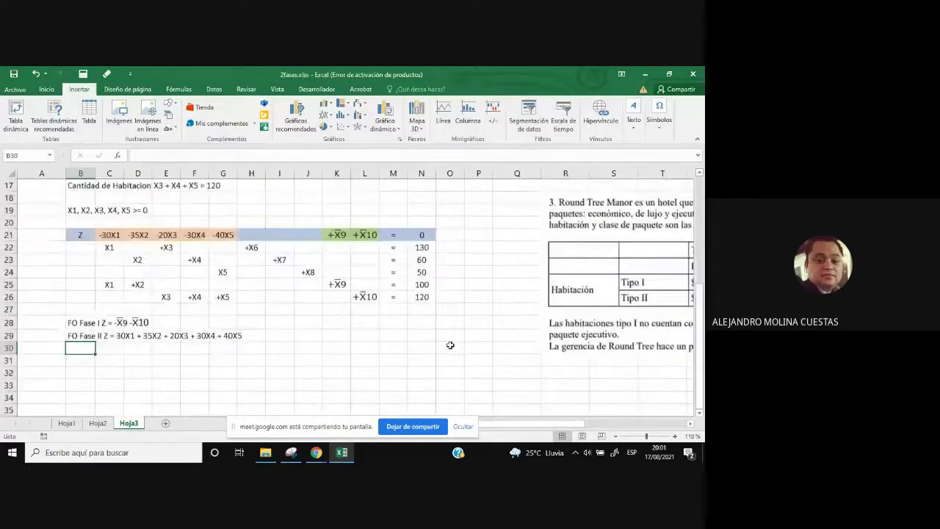
drag(74, 324, 143, 323)
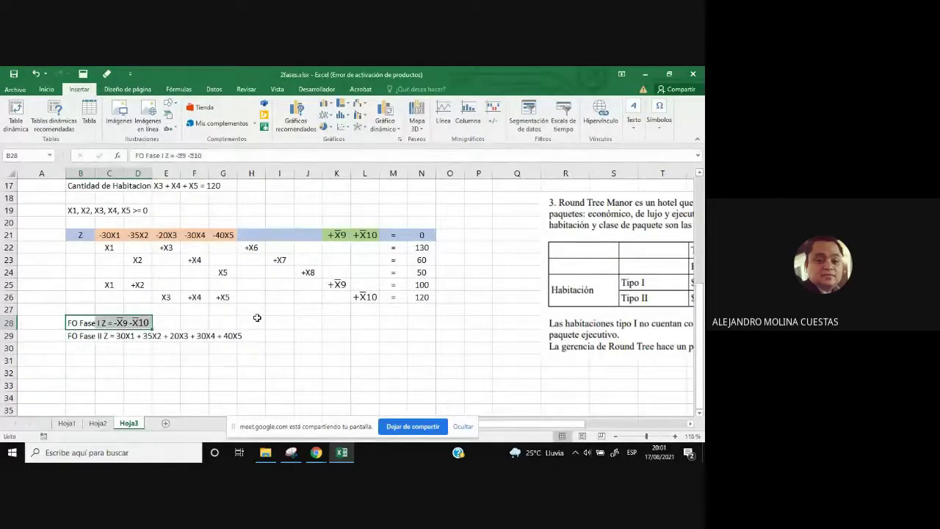
click(83, 338)
drag(82, 338, 236, 337)
click(304, 344)
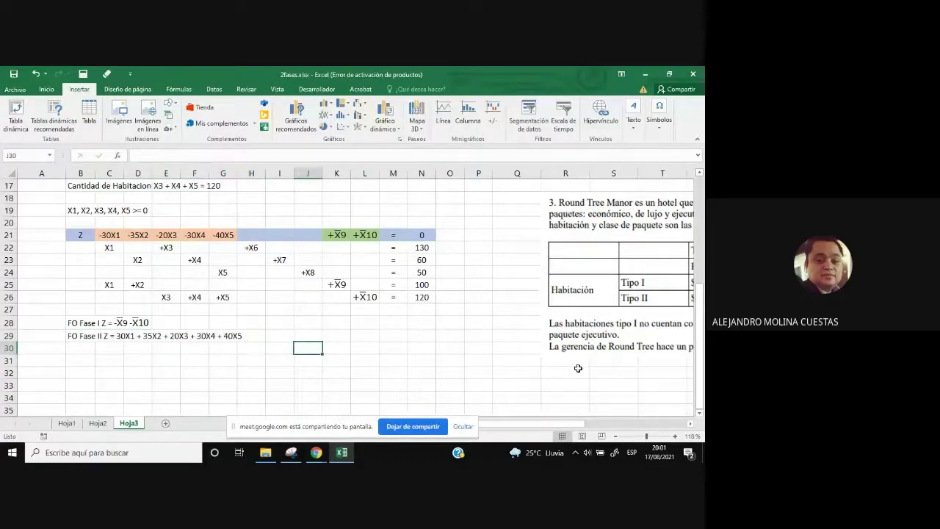
scroll(584, 363, down, 1)
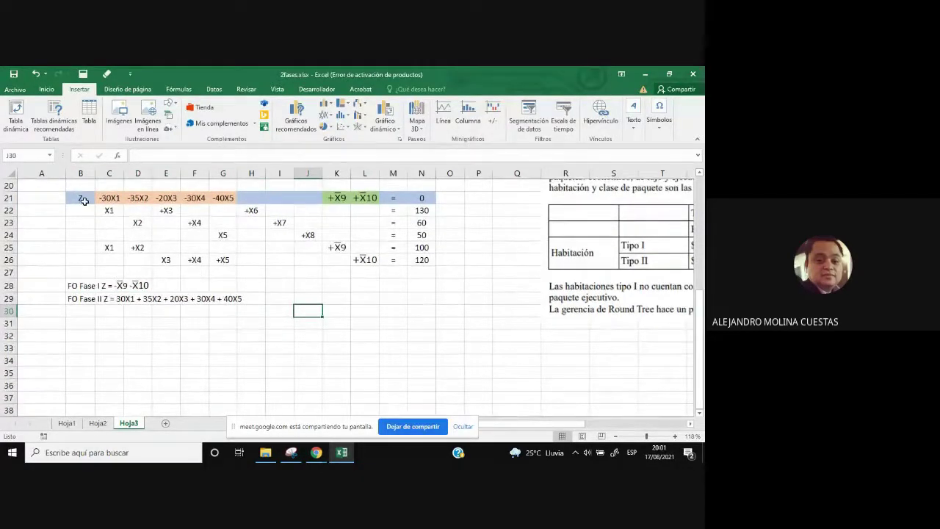
- Enter the heading "Fase I" in A30
click(53, 309)
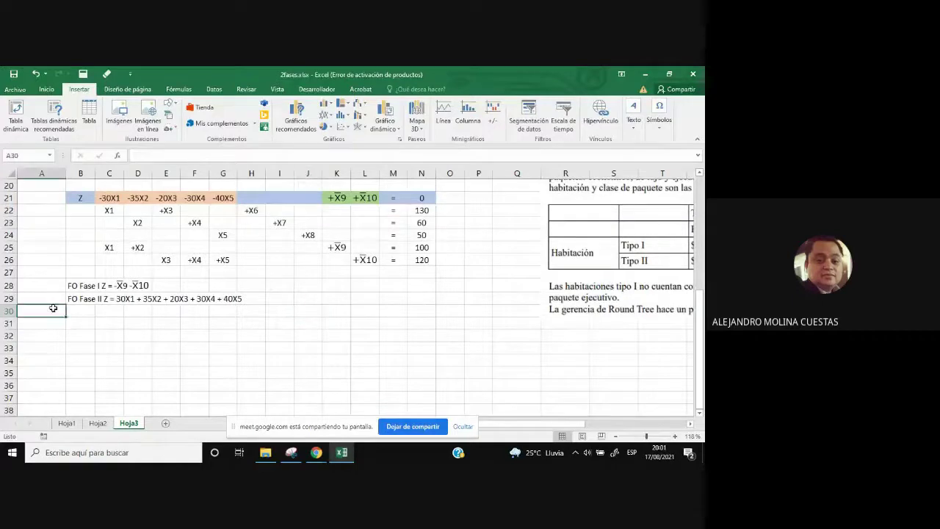
text(fAS)
key(BackSpace)
key(BackSpace)
key(BackSpace)
text(Fase)
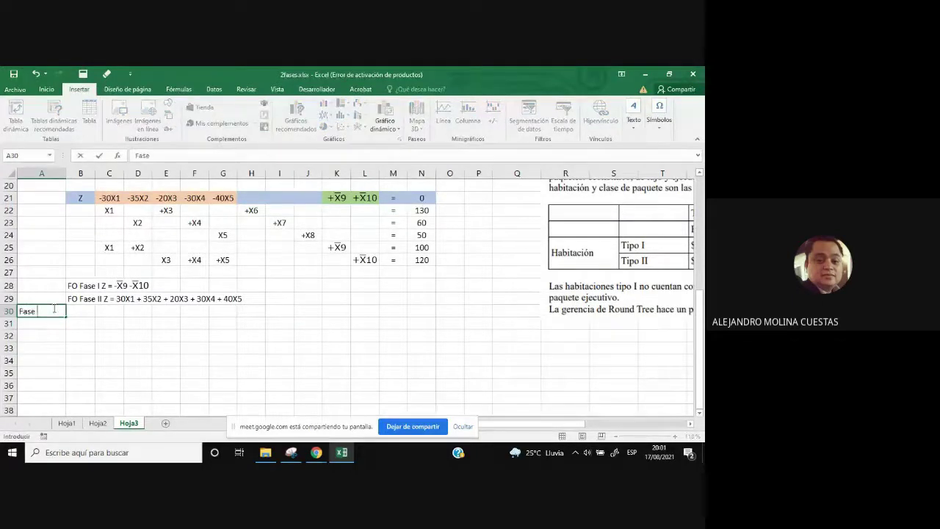
text( I)
key(Return)
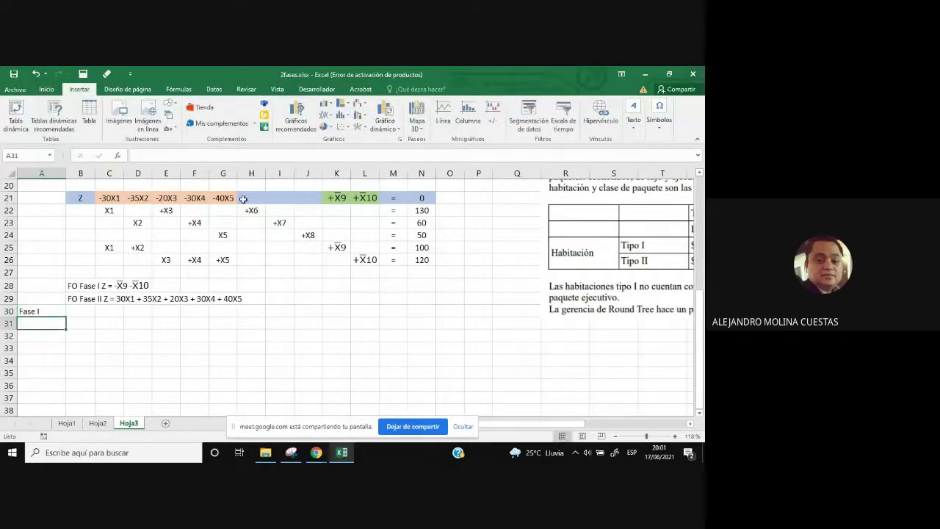
- Copy the standardized model in B21:N26 to the range starting at B31
drag(83, 199, 421, 269)
key(ctrl+c)
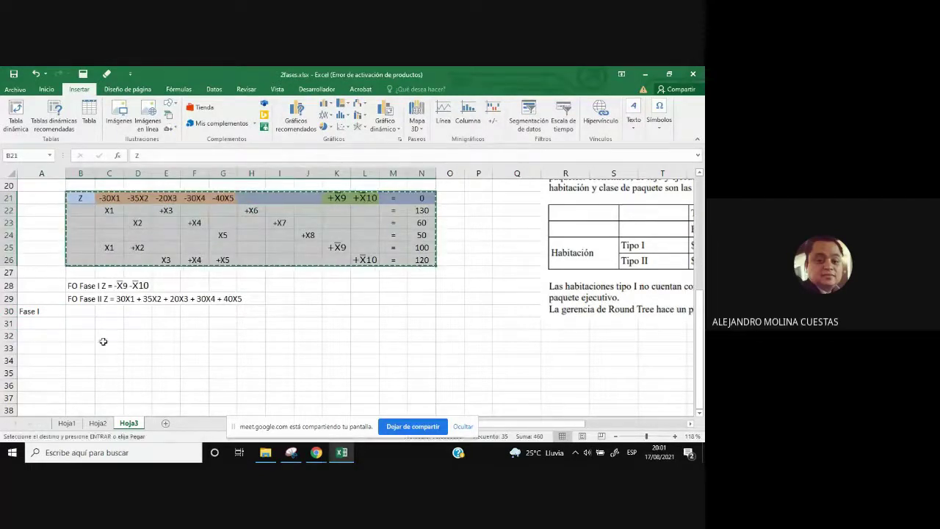
click(88, 323)
key(Return)
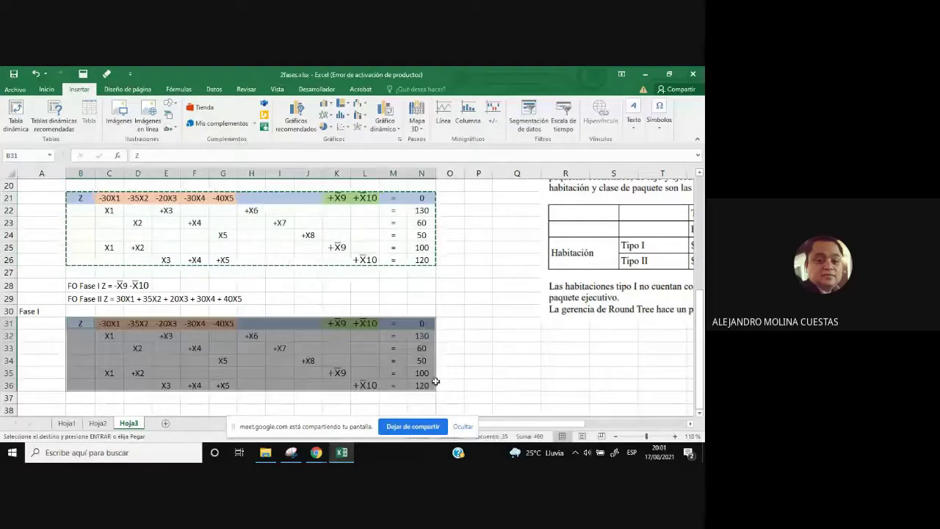
click(515, 372)
- Clear the X1 to X5 terms from C31:G31 and change the fill of those cells to light blue
drag(108, 324, 224, 324)
key(Delete)
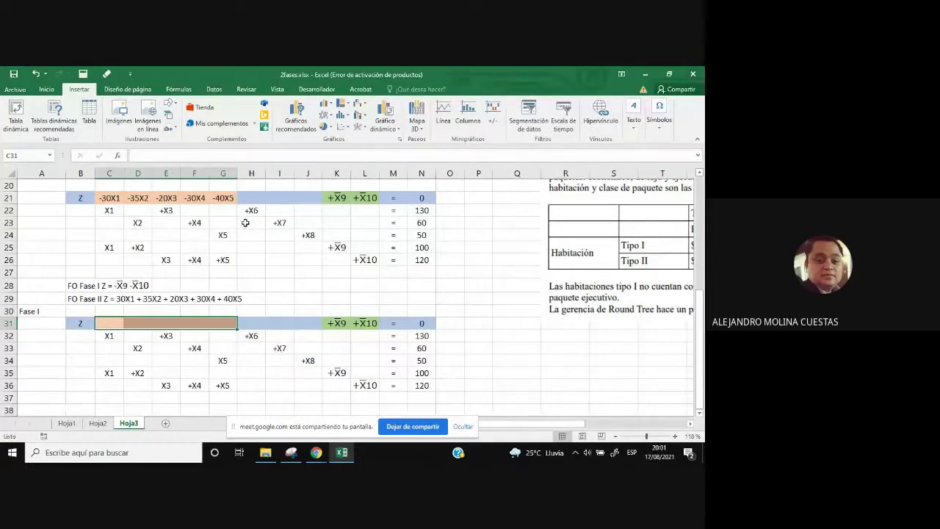
click(46, 89)
click(129, 125)
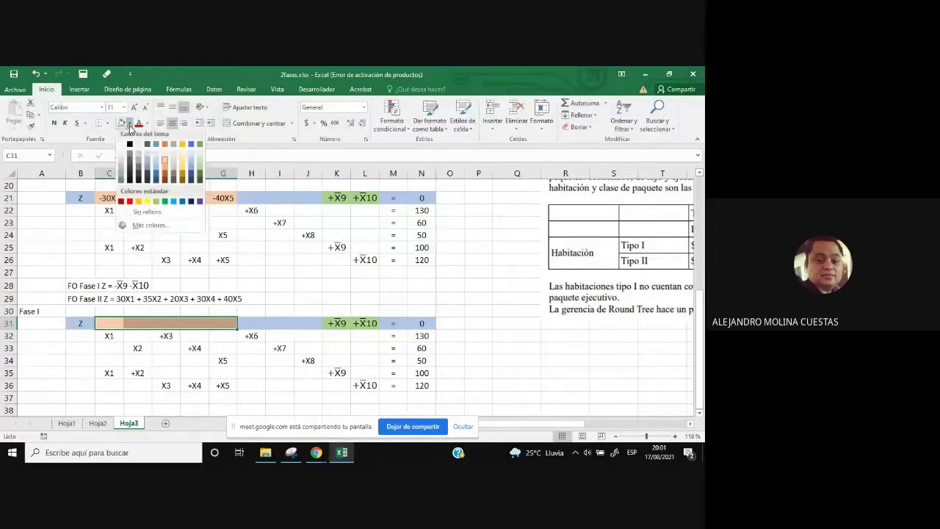
click(156, 172)
click(516, 376)
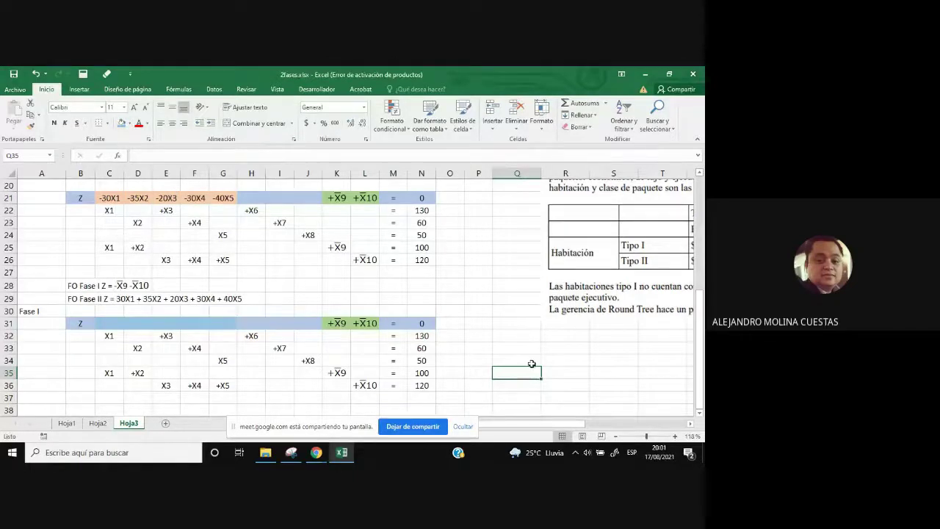
- Examine the Phase I model in B31:N36, focusing on the artificial variables in its Z row
scroll(534, 367, down, 1)
drag(81, 287, 416, 316)
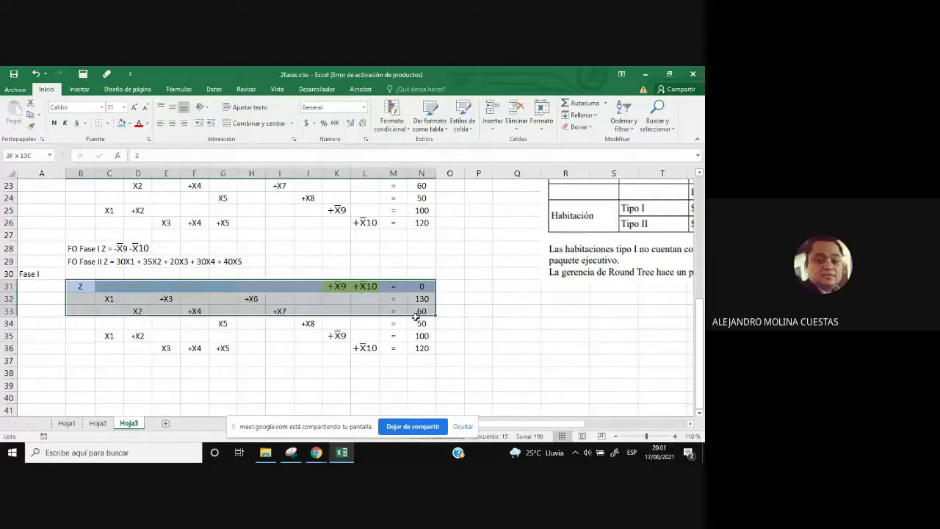
click(505, 356)
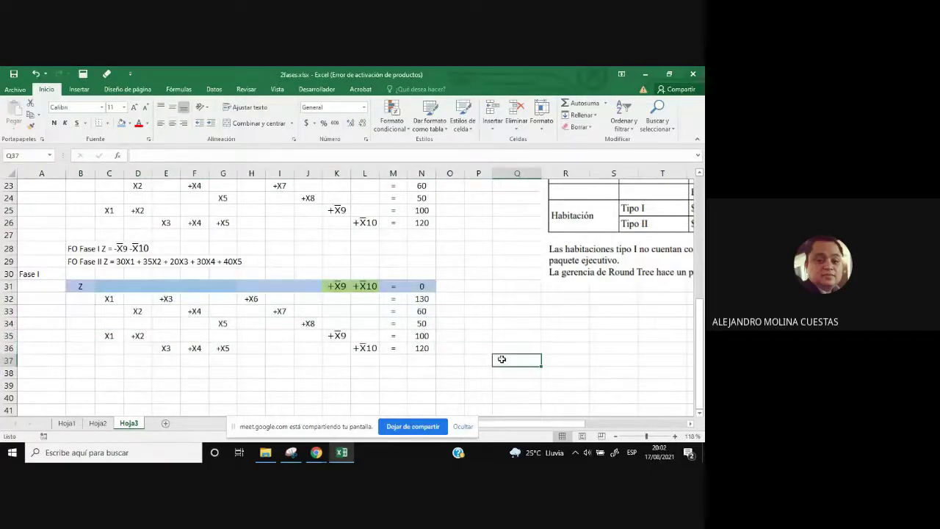
scroll(499, 359, down, 1)
drag(82, 250, 418, 310)
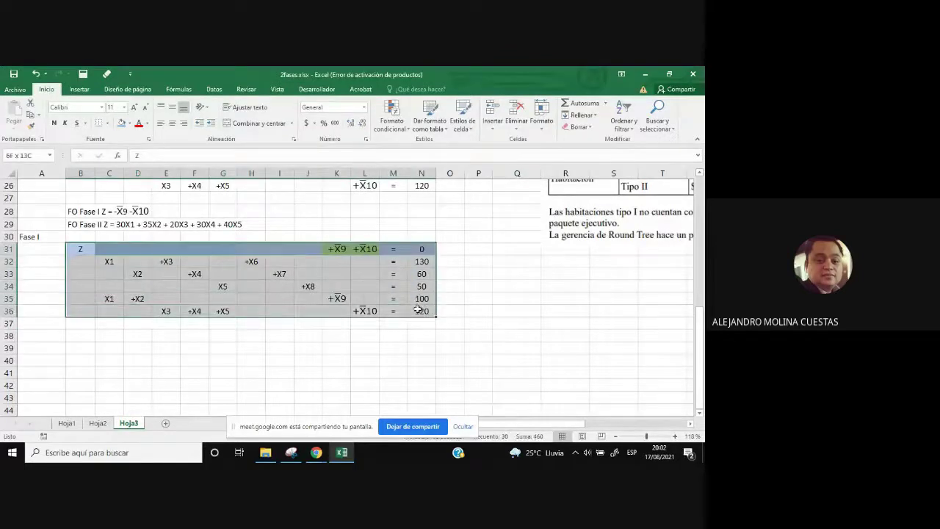
drag(338, 250, 370, 252)
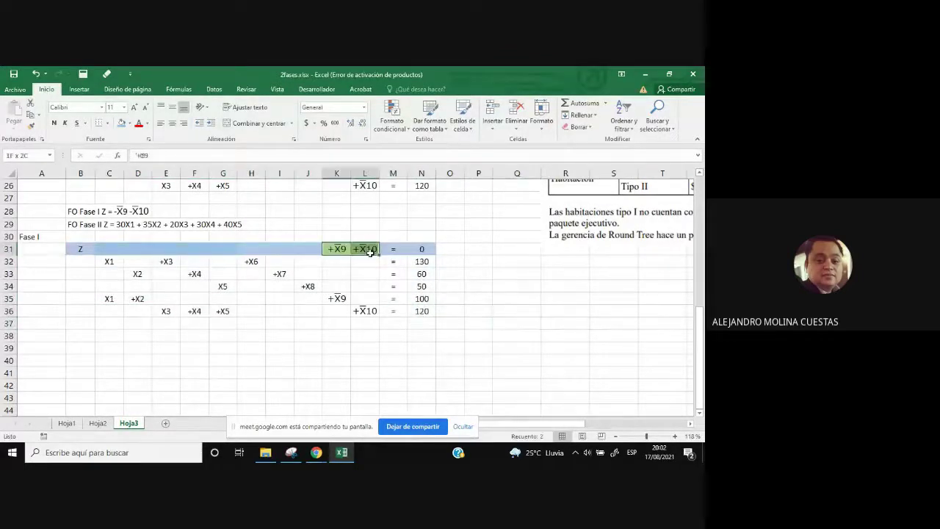
click(79, 248)
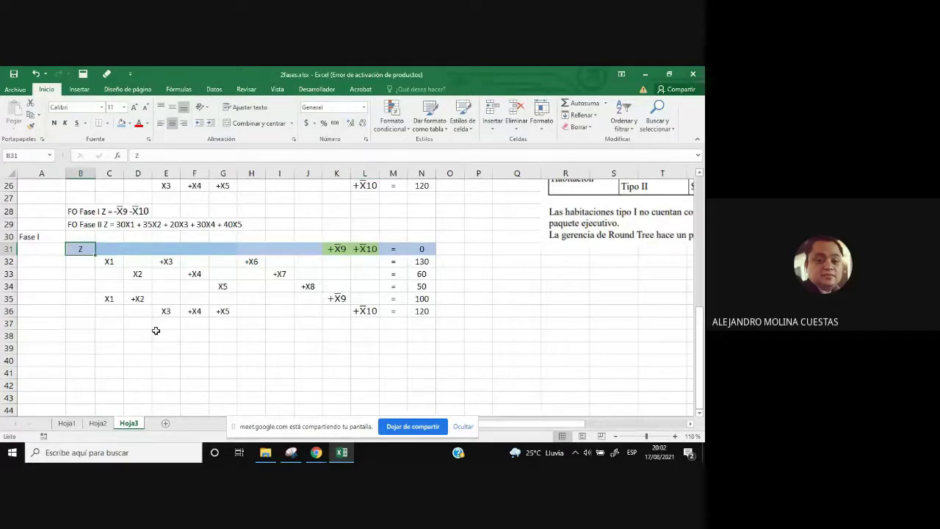
drag(336, 252, 371, 254)
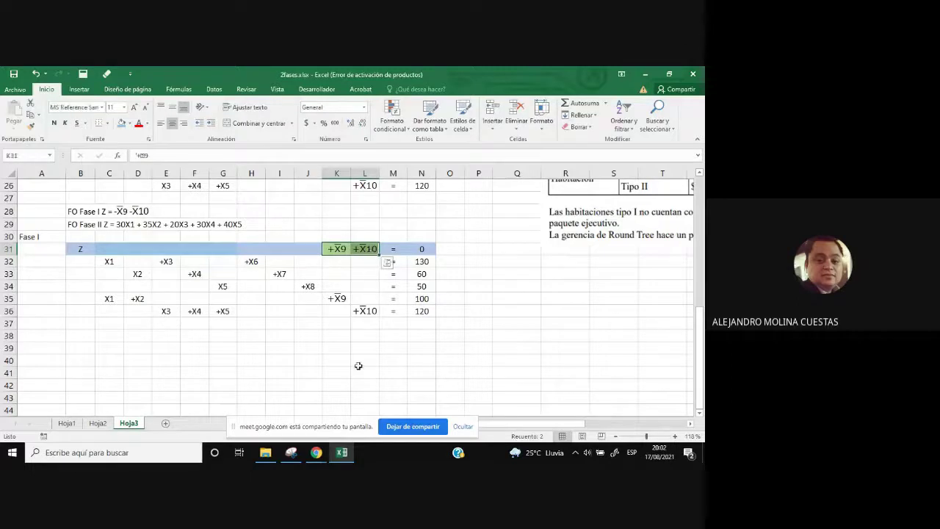
- Compare the X̄9 and X̄10 terms in constraint rows 35 and 36 with those in the Z row
drag(84, 296, 427, 297)
click(335, 300)
click(336, 249)
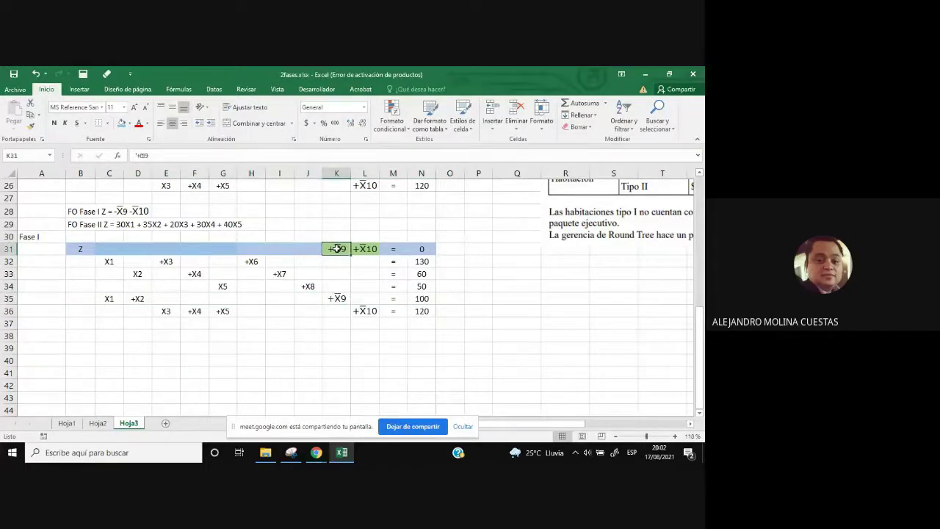
drag(85, 312, 425, 311)
click(368, 311)
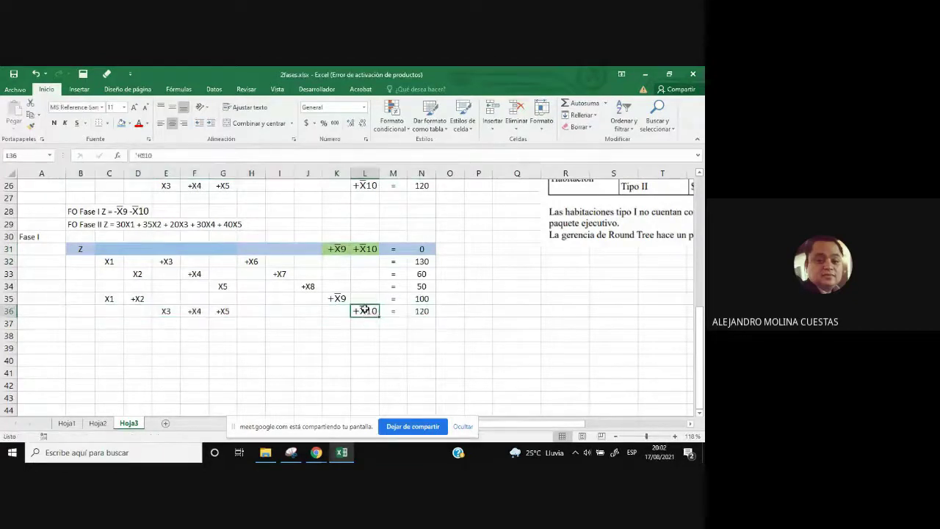
click(367, 249)
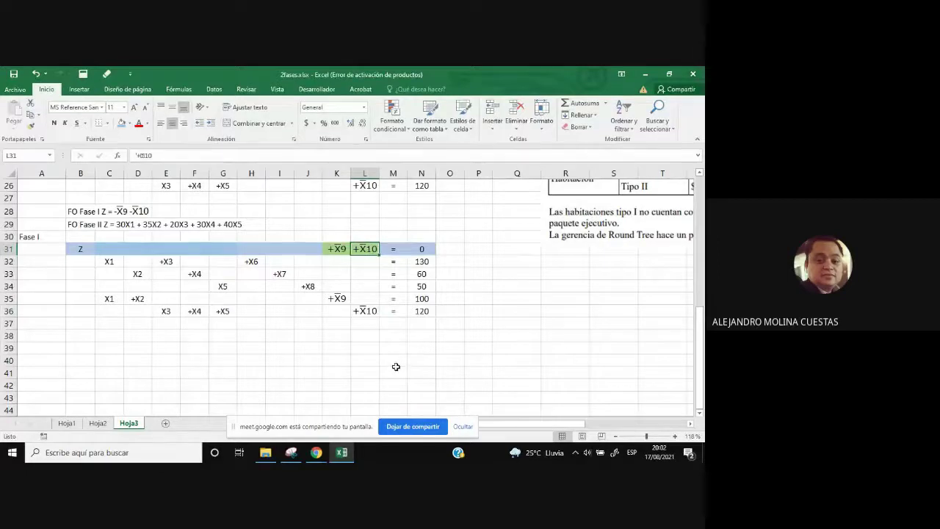
key(ctrl+c)
drag(337, 250, 365, 250)
click(449, 360)
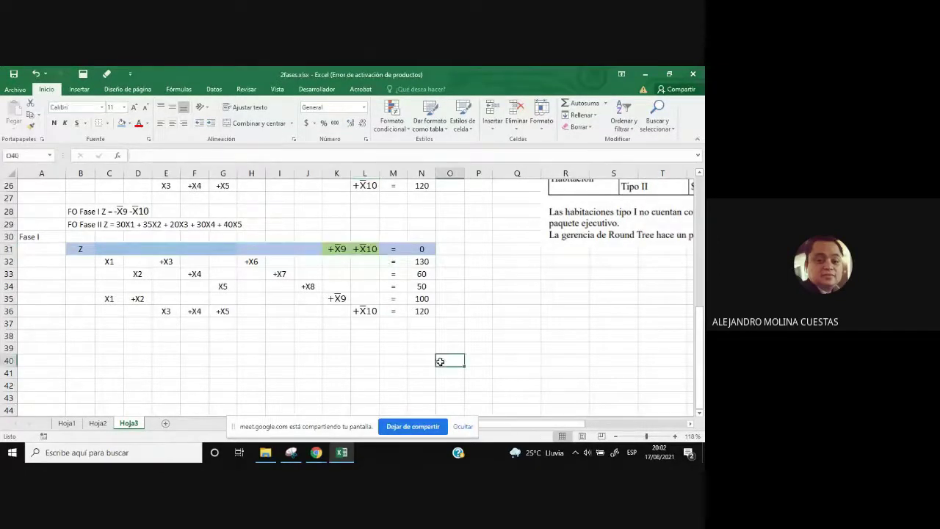
- Copy the Phase I Z row B31:N31 to row 38, starting at B38
drag(82, 251, 422, 250)
key(ctrl+c)
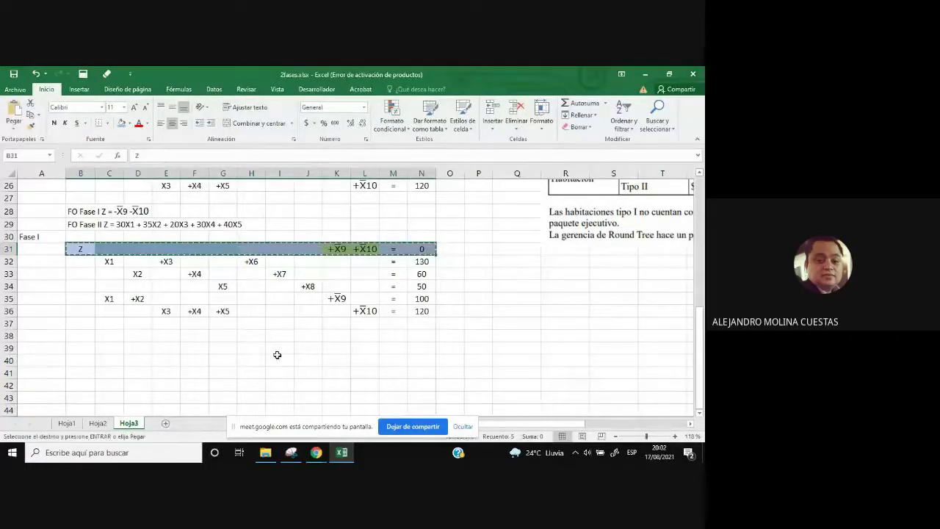
click(81, 335)
key(ctrl+v)
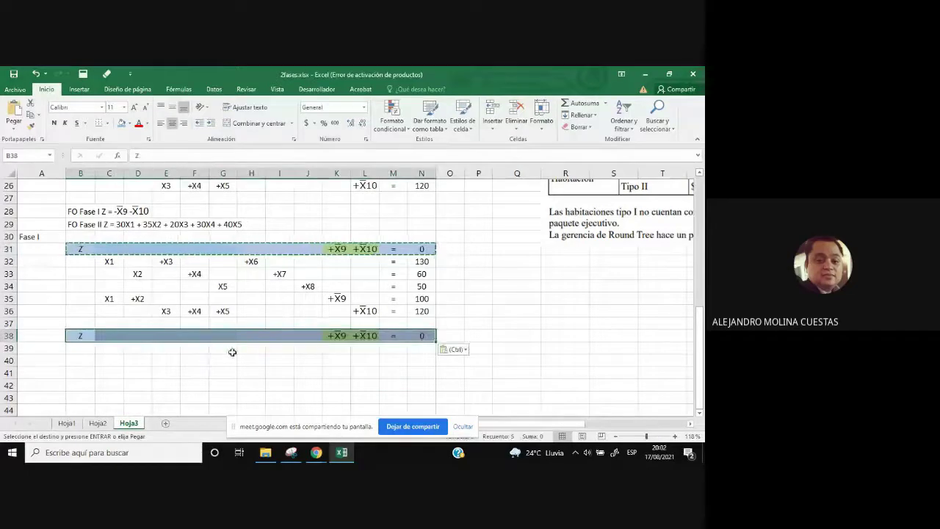
click(549, 350)
- Copy the two artificial-variable constraints in B35:N36 to the rows directly below the copied Z row, starting at B39
drag(70, 299, 425, 310)
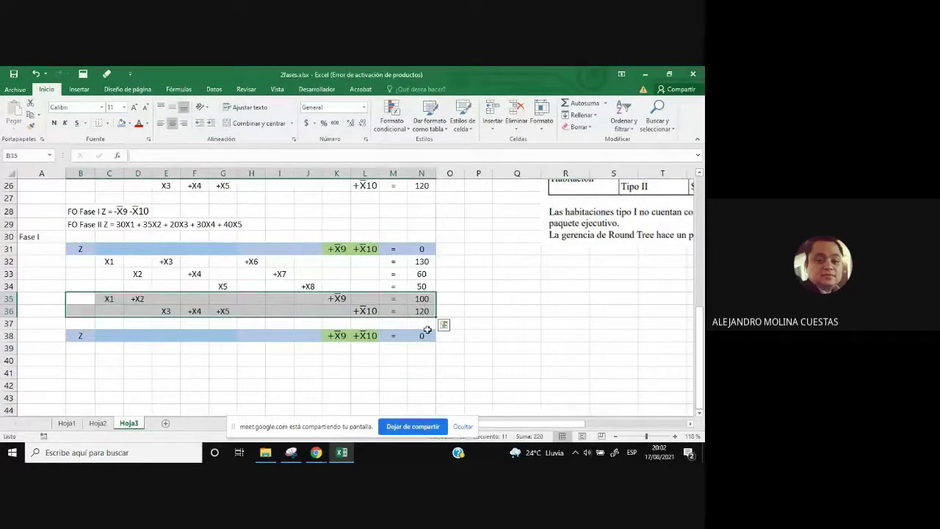
key(ctrl+c)
click(84, 348)
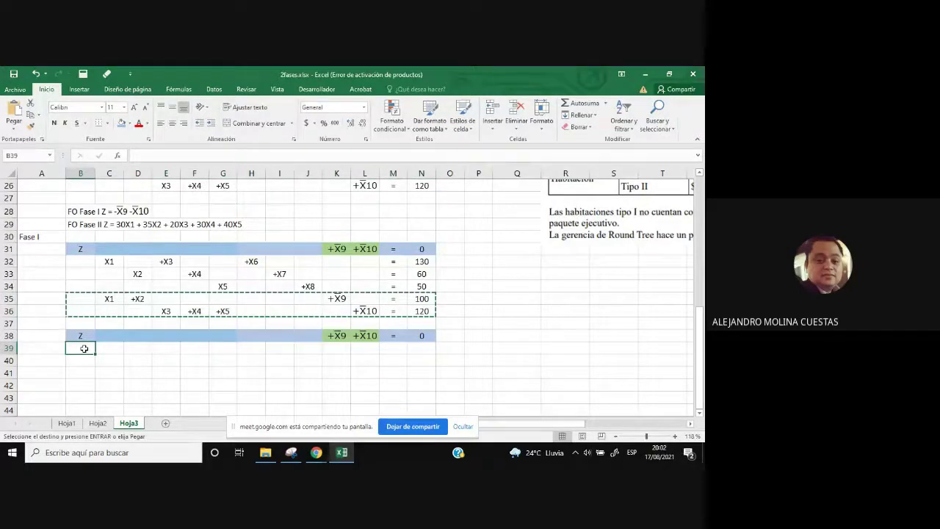
key(Return)
click(517, 373)
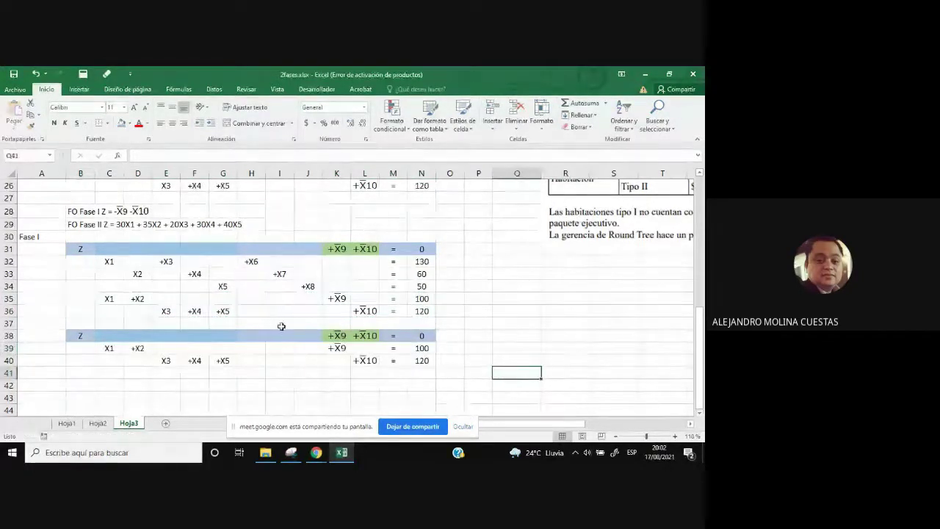
click(102, 350)
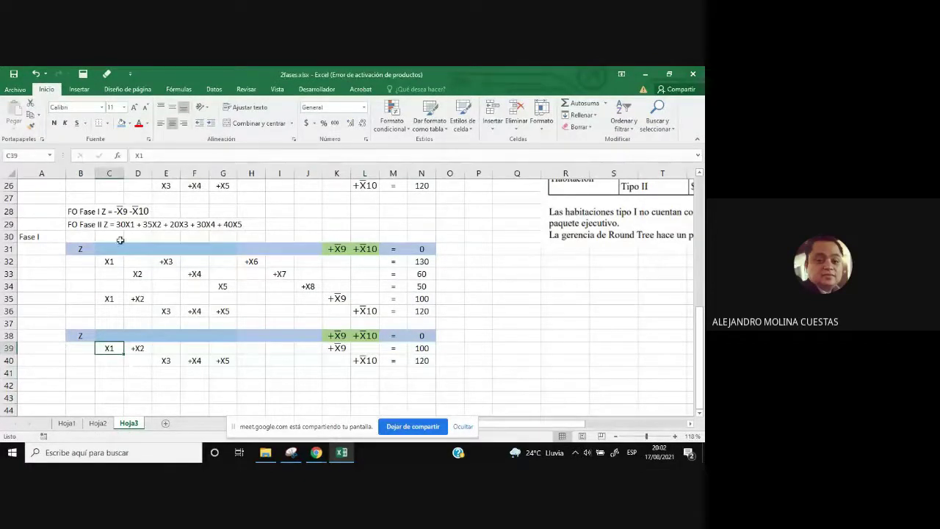
- Negate the X1 and X2 terms in row 39, making C39 -X1 and D39 -X2
click(135, 155)
text('-)
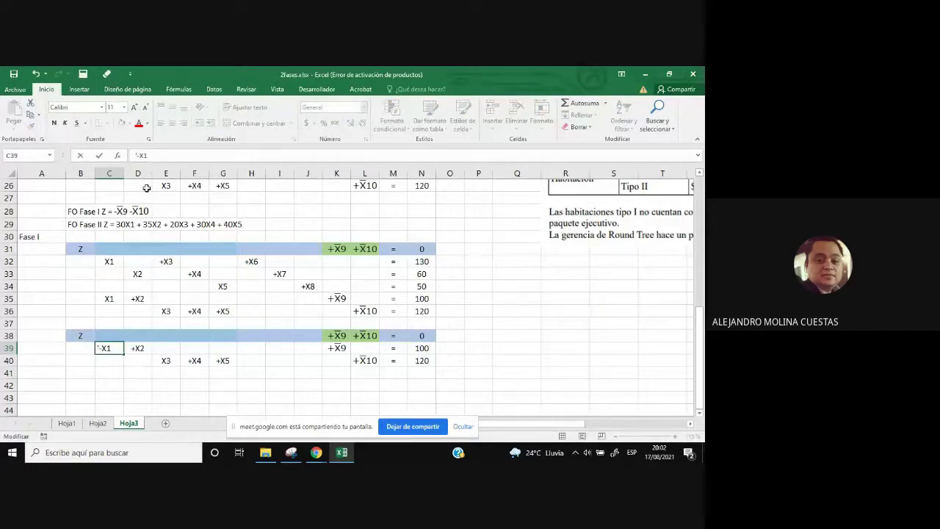
key(Tab)
click(143, 156)
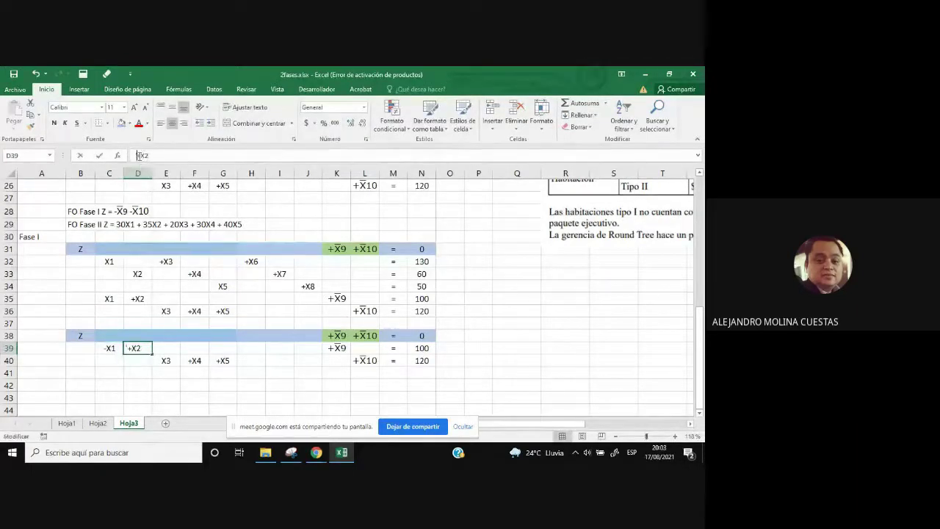
key(BackSpace)
text(-)
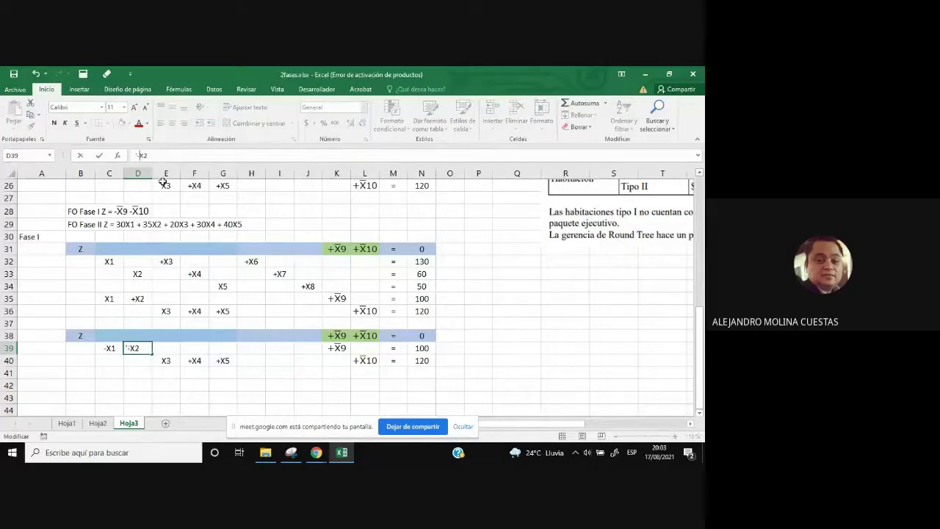
key(Return)
- Negate the rest of row 39, making K39 -X̄9 and the right-hand side in N39 -100
click(332, 347)
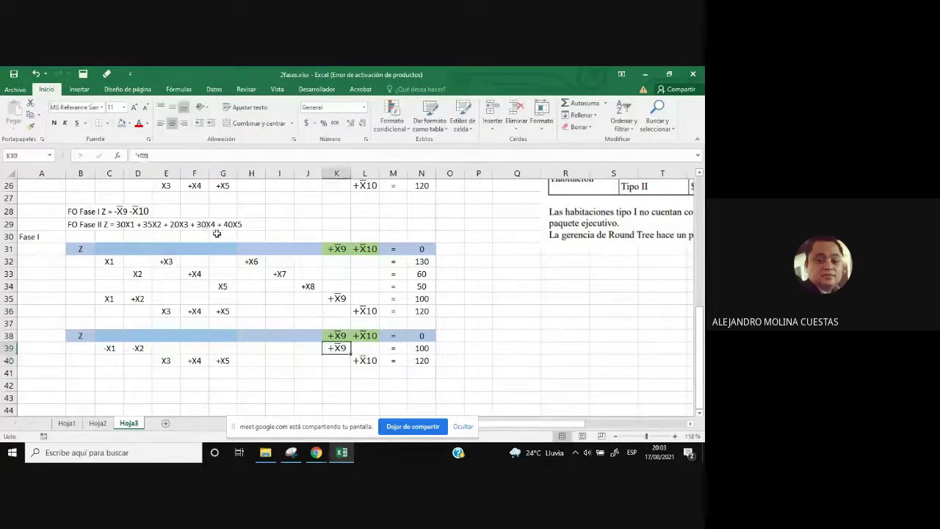
click(140, 157)
key(BackSpace)
text(-)
key(ctrl+Return)
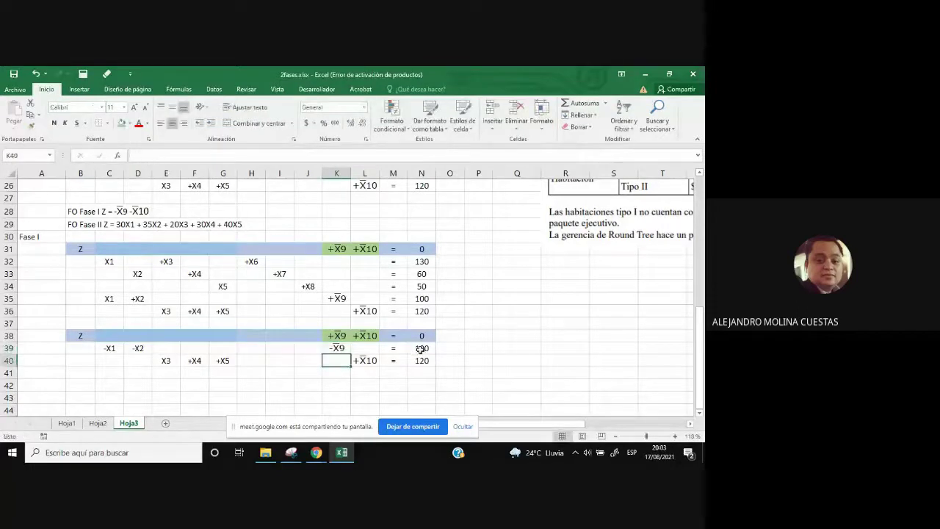
key(Right)
key(Right)
key(Right)
click(133, 155)
text(-)
key(Return)
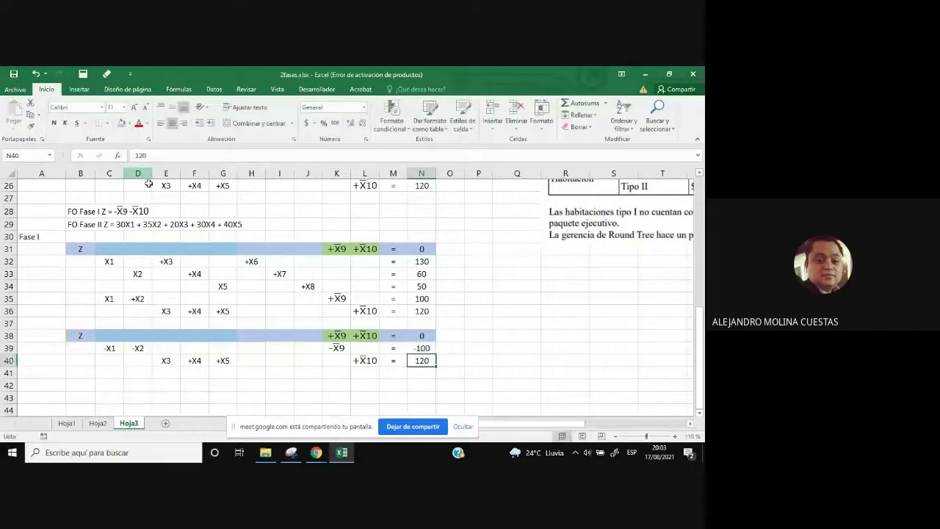
- Change the X3 term in E40 to the text -X3
click(158, 360)
click(134, 155)
key(BackSpace)
key(BackSpace)
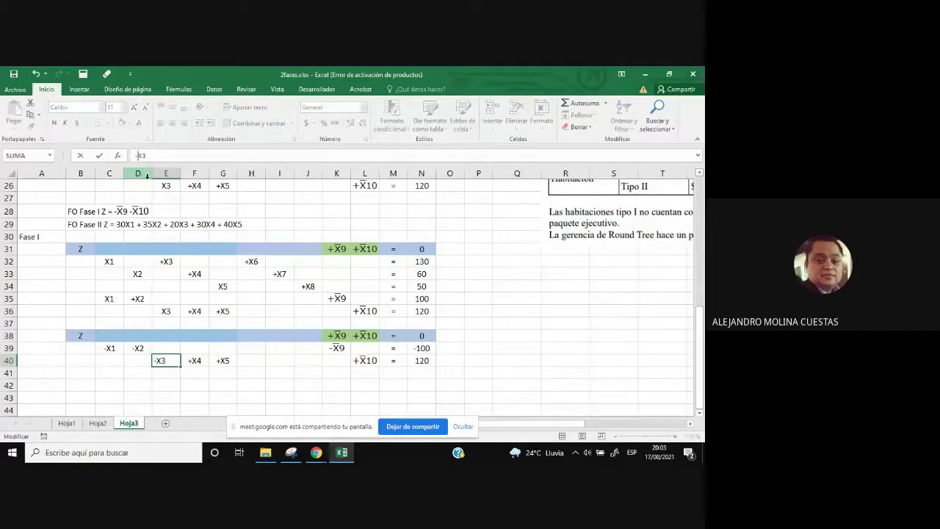
text(0)
key(Return)
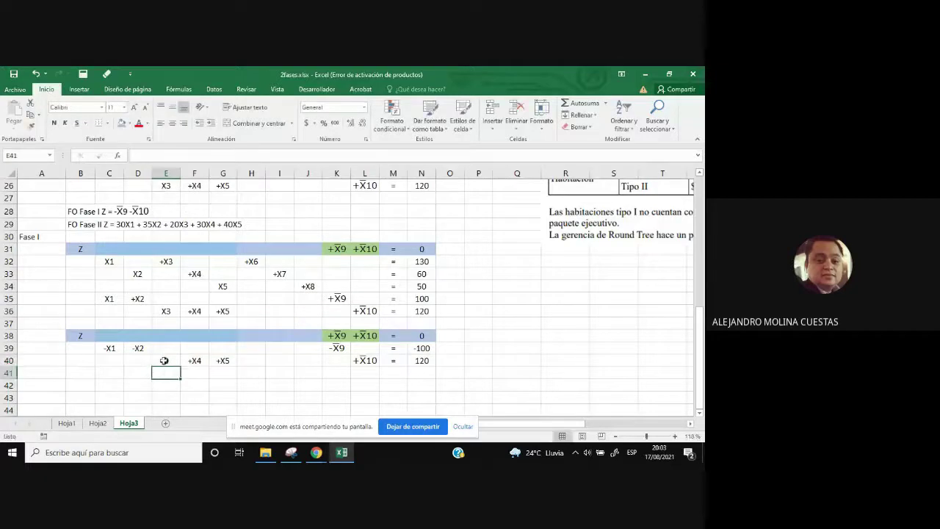
click(163, 361)
text(=X3)
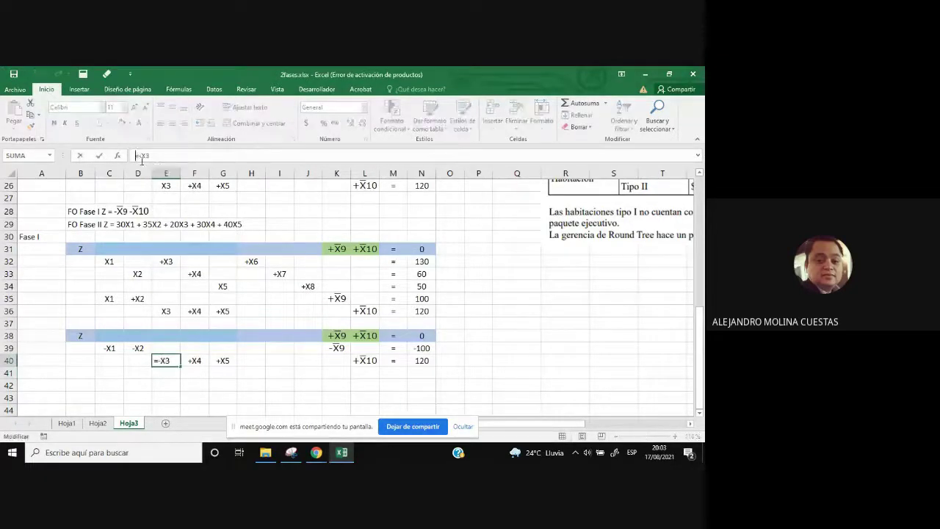
click(139, 155)
key(BackSpace)
text('-)
key(Return)
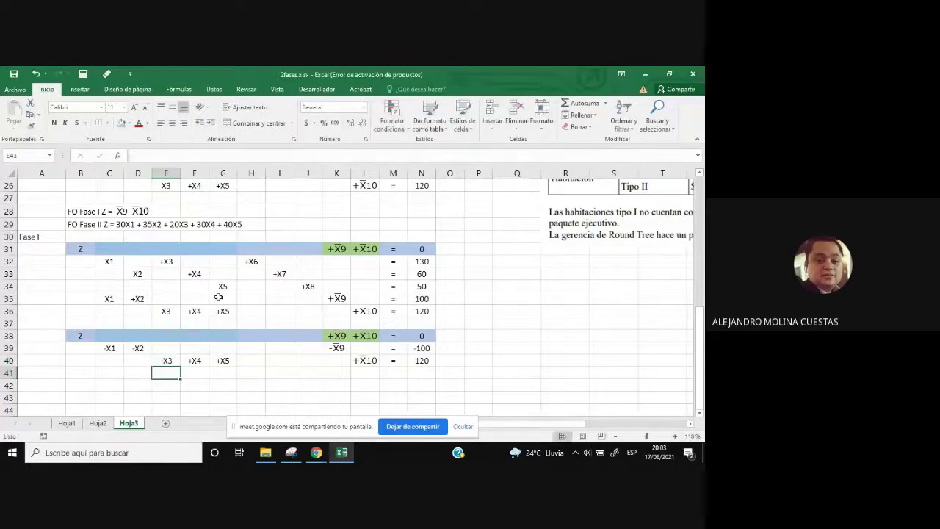
- Negate the X4 and X5 terms in row 40, making F40 -X4 and G40 -X5
click(192, 359)
click(135, 155)
key(Delete)
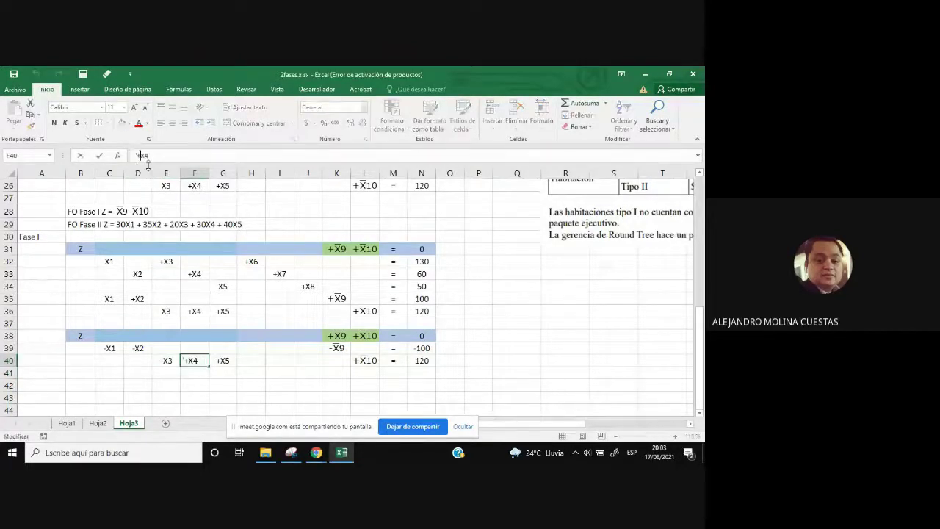
text(-)
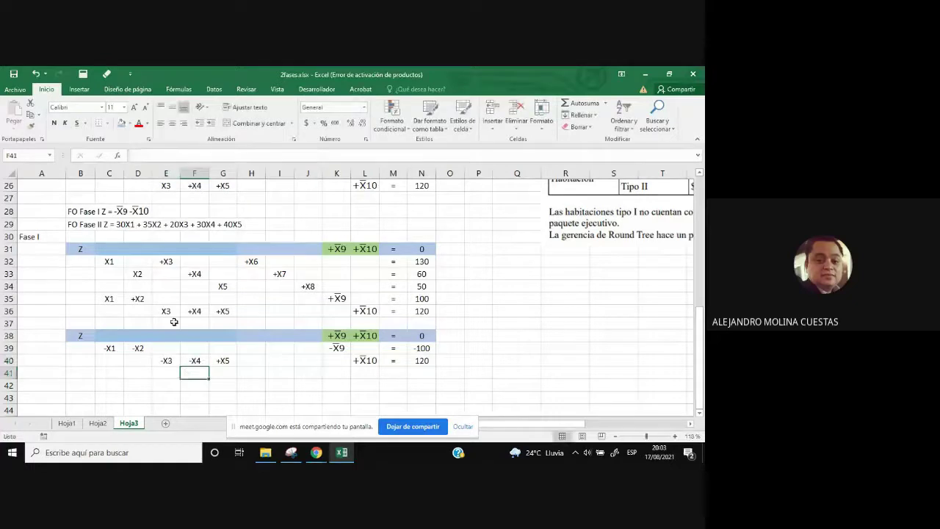
click(212, 362)
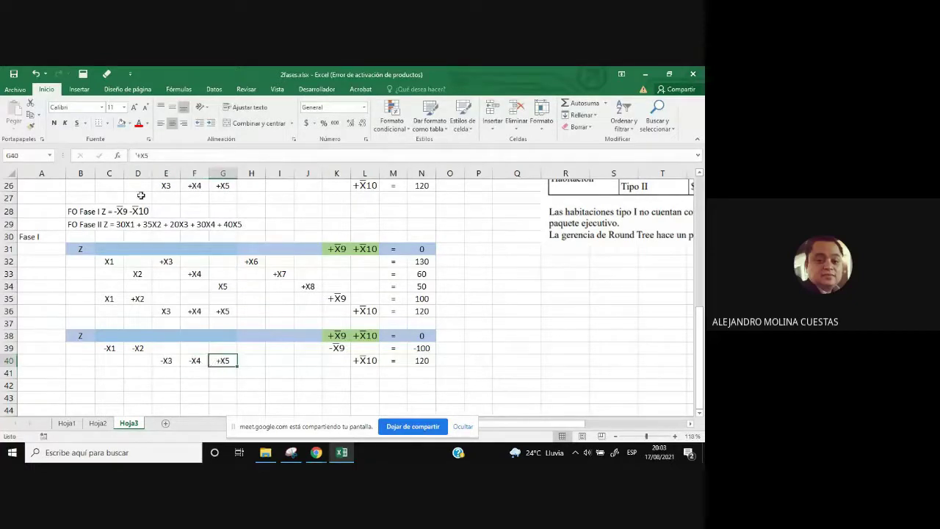
click(142, 156)
key(Delete)
text(-)
key(Return)
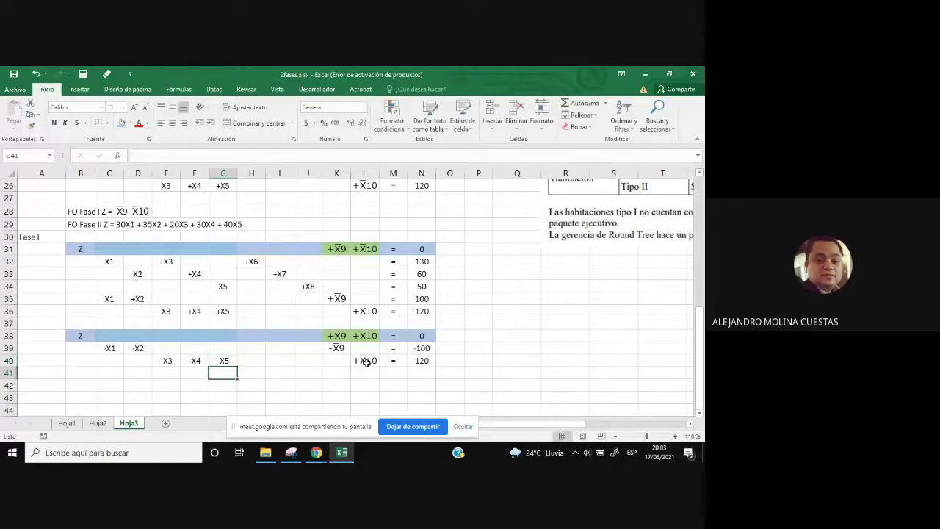
- Negate the rest of row 40, making L40 -X̄10 and the right-hand side in N40 -120
click(366, 361)
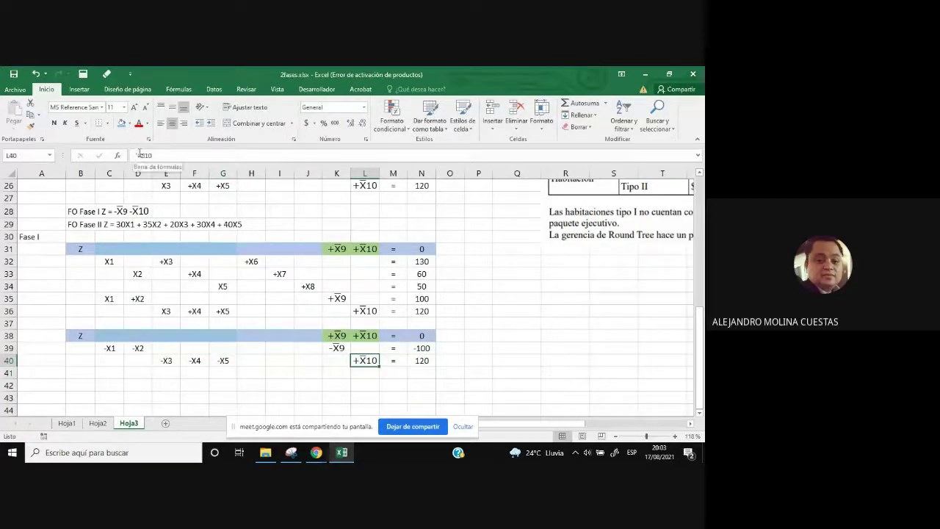
click(140, 152)
key(Delete)
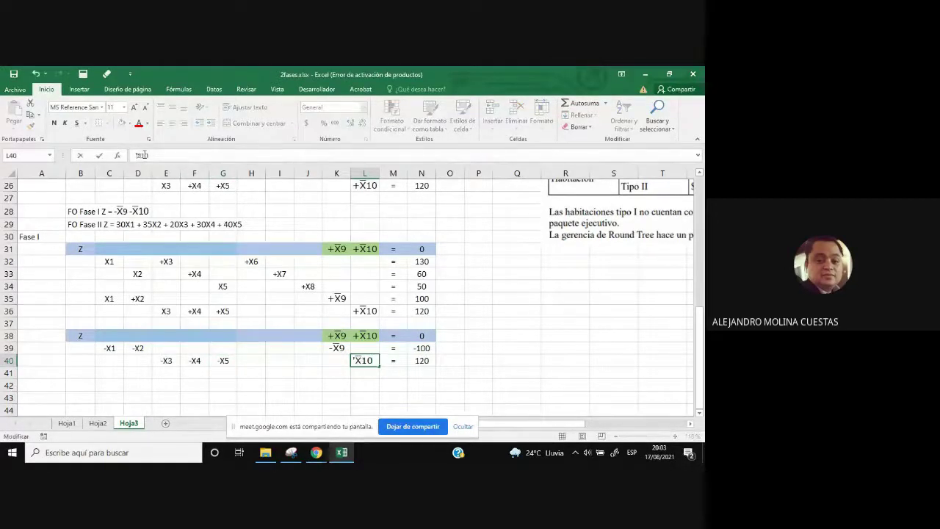
text(-)
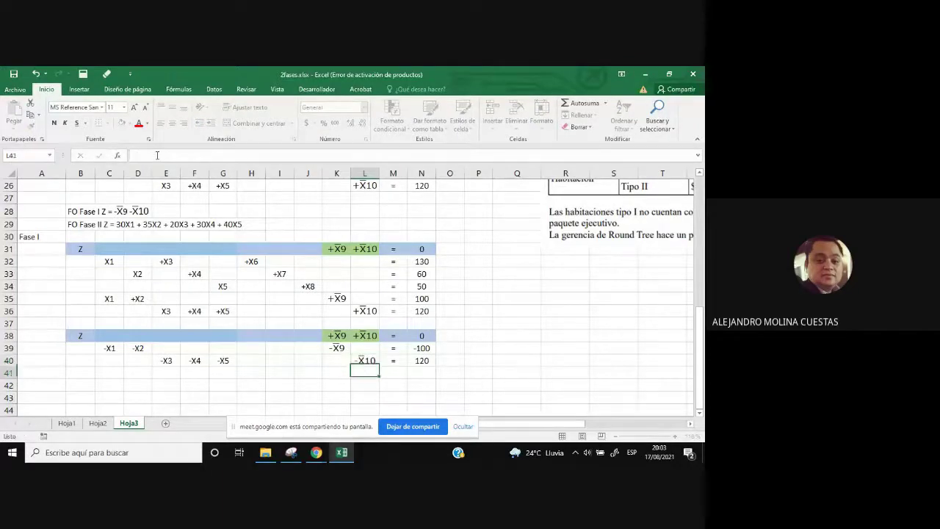
key(Return)
click(416, 361)
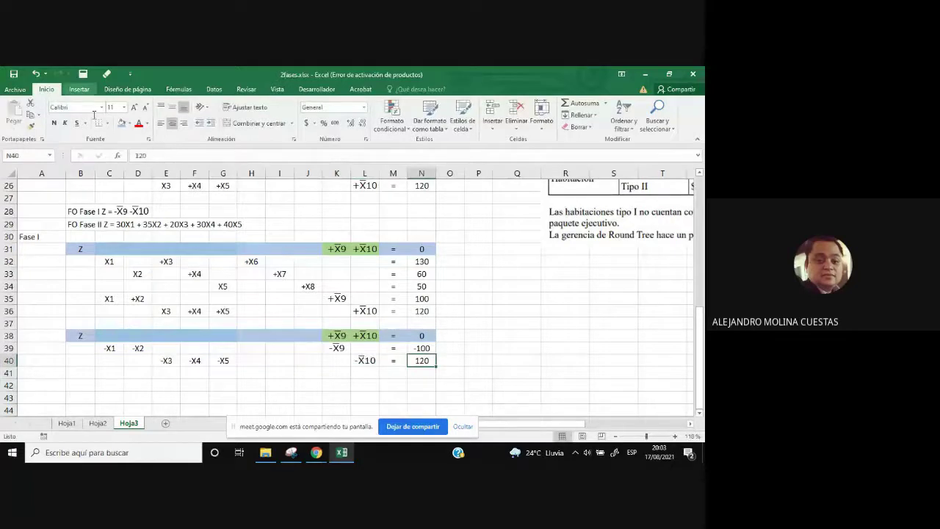
click(138, 156)
text(-)
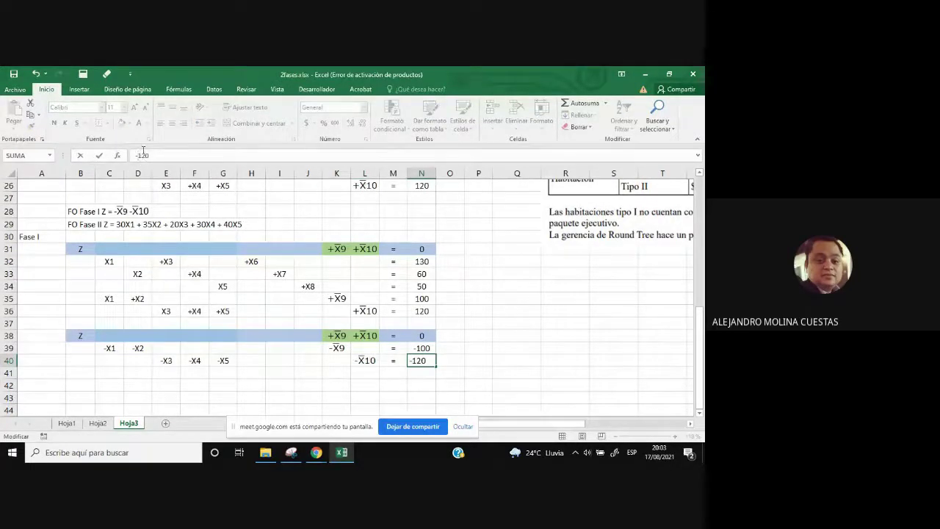
key(Return)
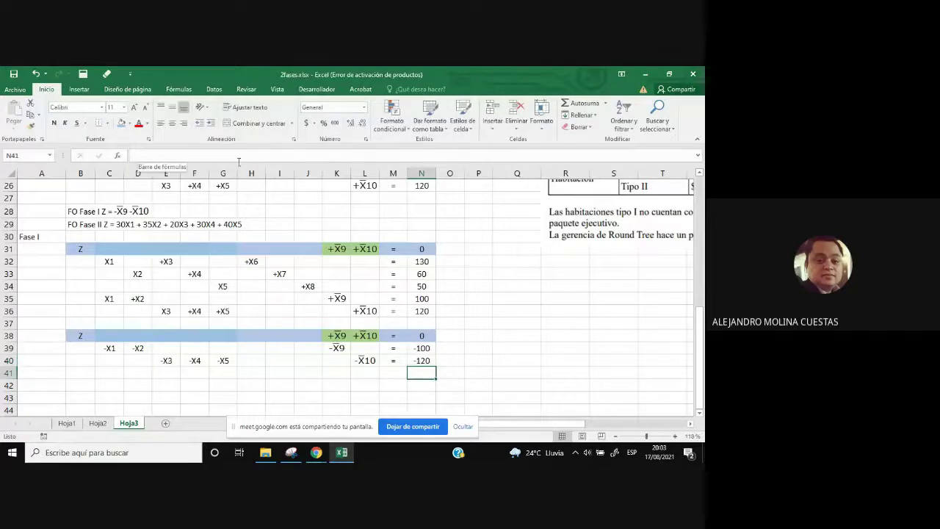
- Add a bottom border under B40:N40 to mark the sum line below the negated constraints
scroll(114, 301, down, 2)
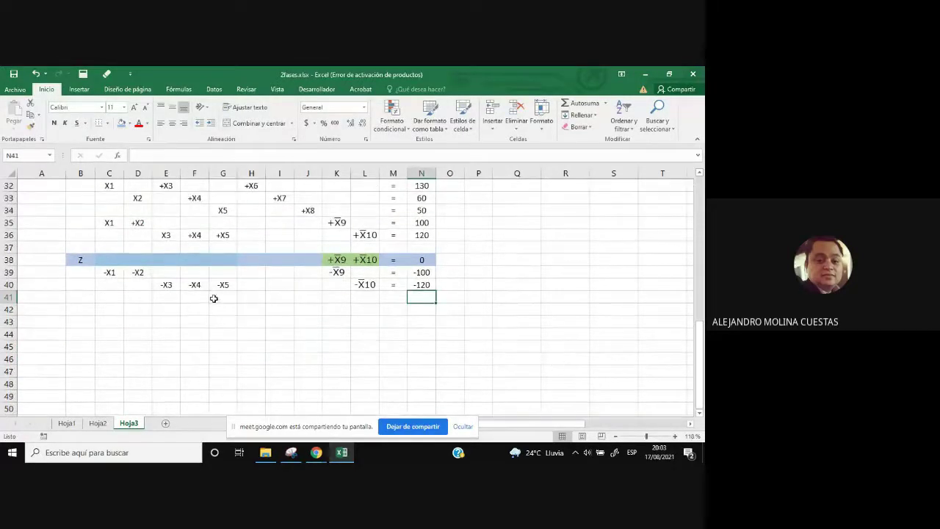
click(80, 259)
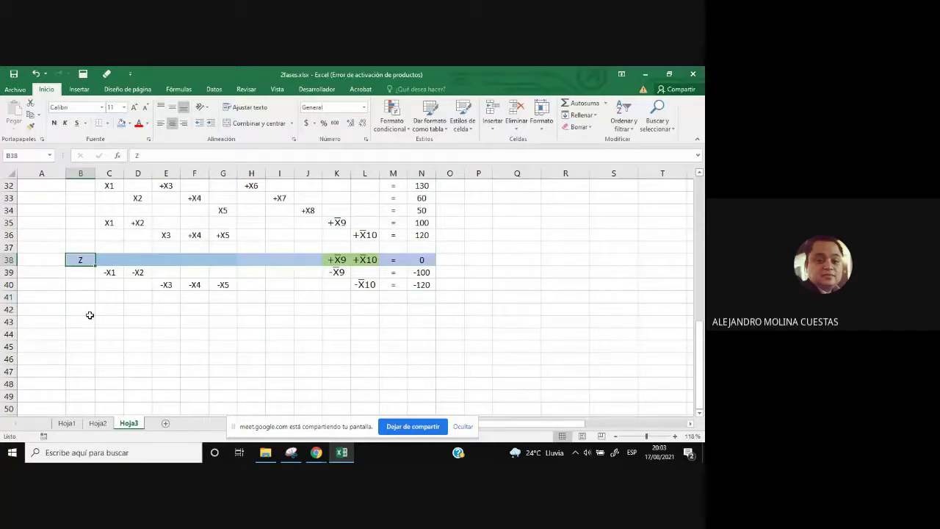
drag(80, 284, 422, 284)
click(99, 123)
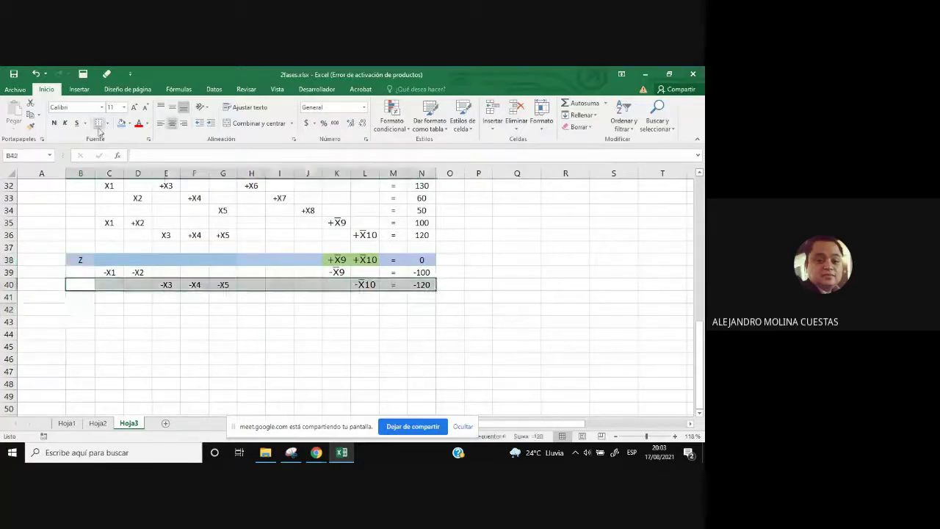
- Label B41 as Z for the resulting row and center the contents of B41:N41
drag(80, 297, 137, 297)
click(74, 298)
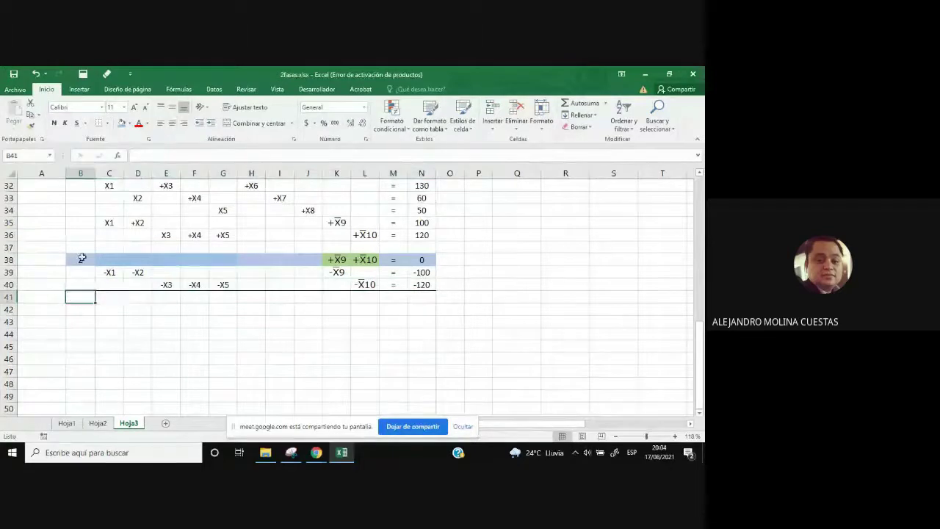
text(z)
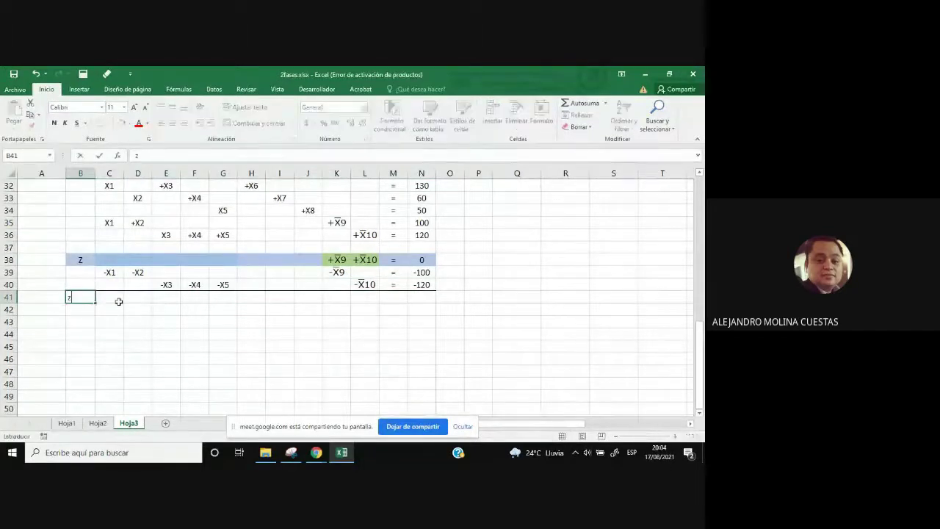
click(116, 300)
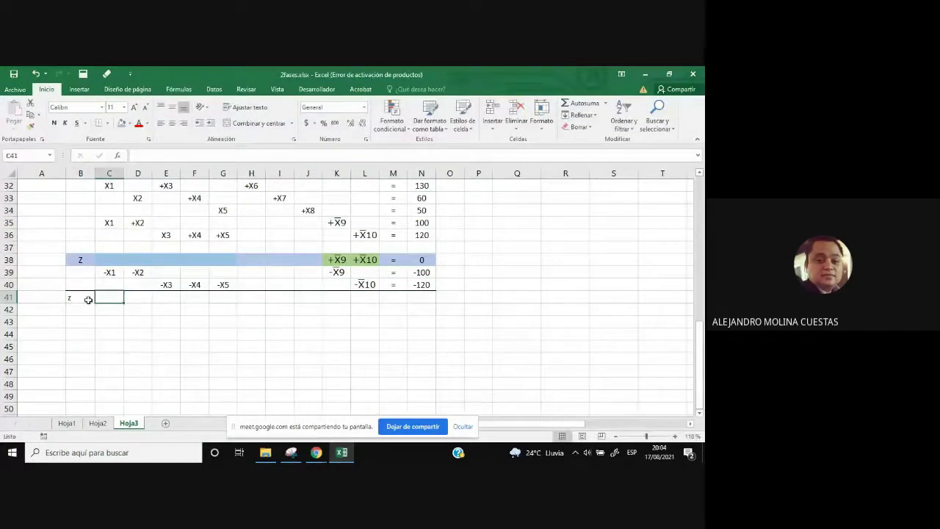
click(88, 301)
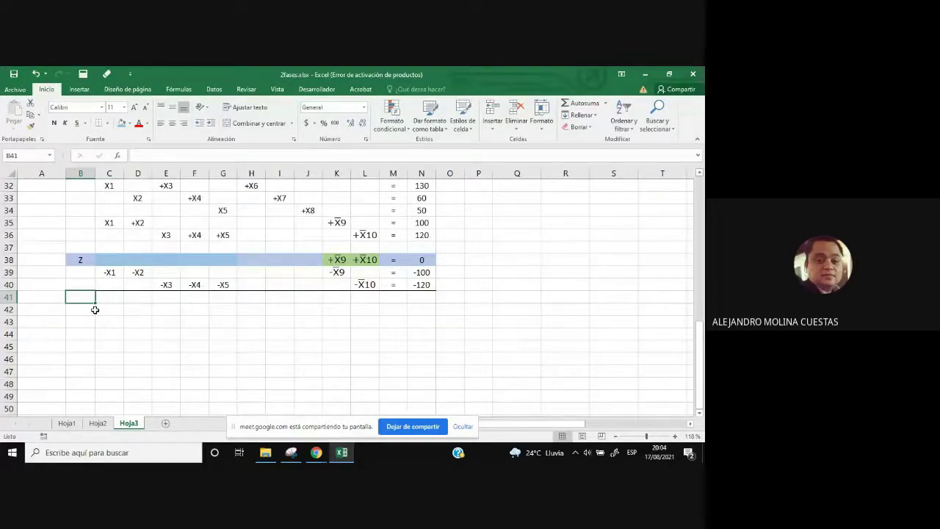
drag(81, 300, 423, 298)
click(172, 122)
- Copy the -X1 and -X2 terms from row 39 into C41 and D41 of the resulting Z row
click(116, 299)
click(110, 274)
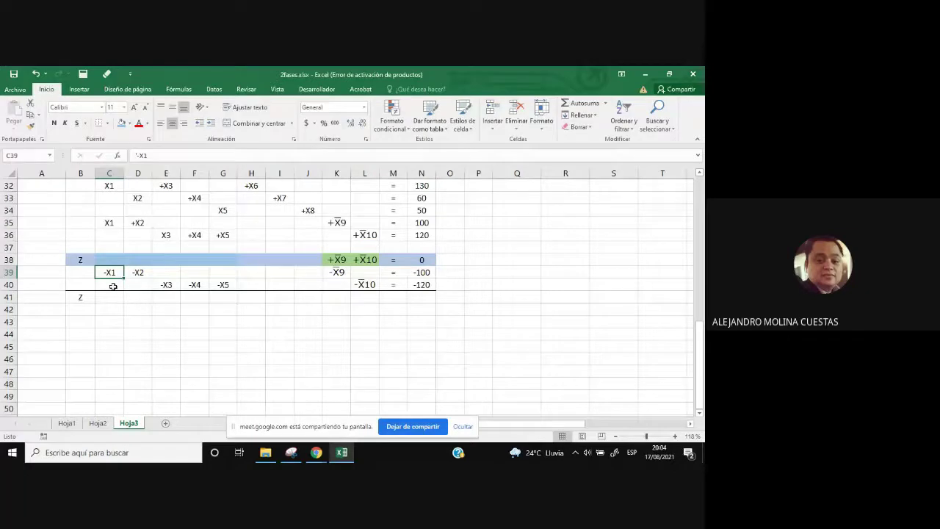
key(ctrl+c)
click(114, 297)
key(ctrl+v)
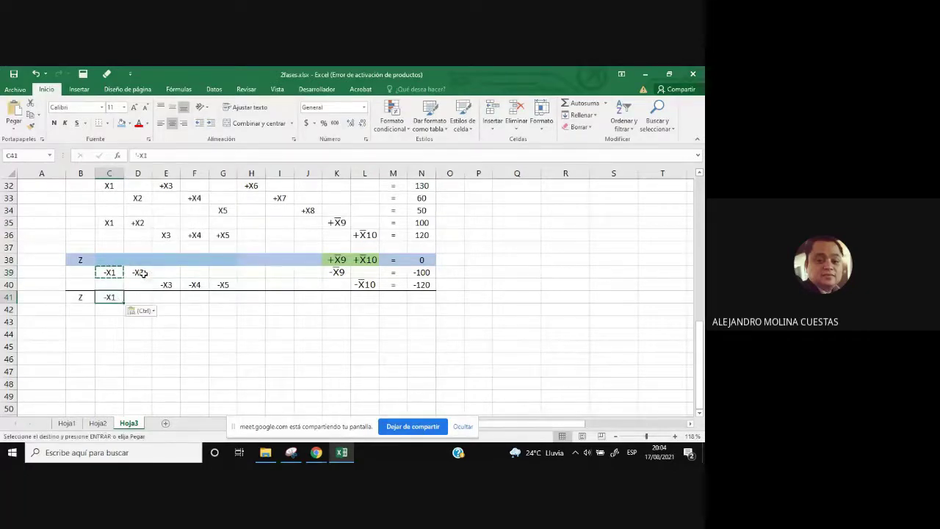
click(140, 272)
key(ctrl+c)
click(145, 297)
key(ctrl+v)
click(168, 287)
key(ctrl+v)
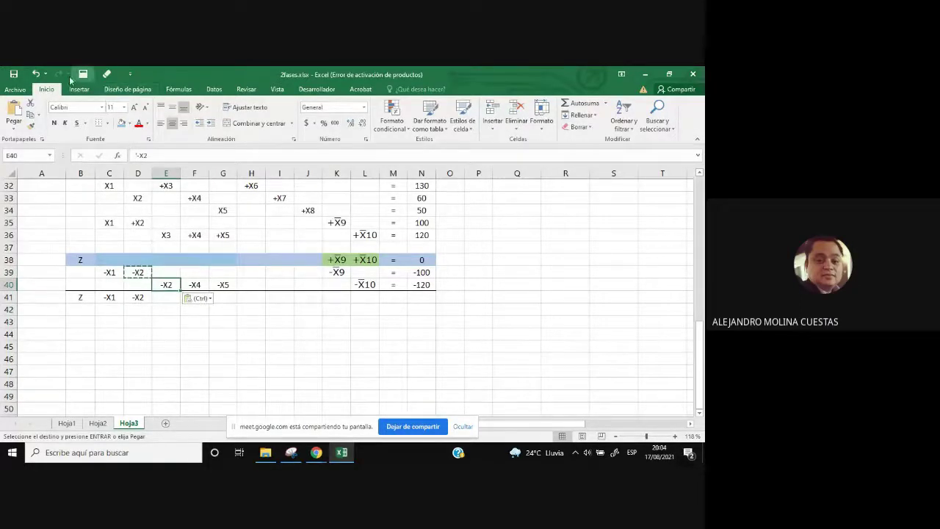
click(37, 75)
- Copy the -X3, -X4 and -X5 terms from row 40 into E41, F41 and G41
key(ctrl+c)
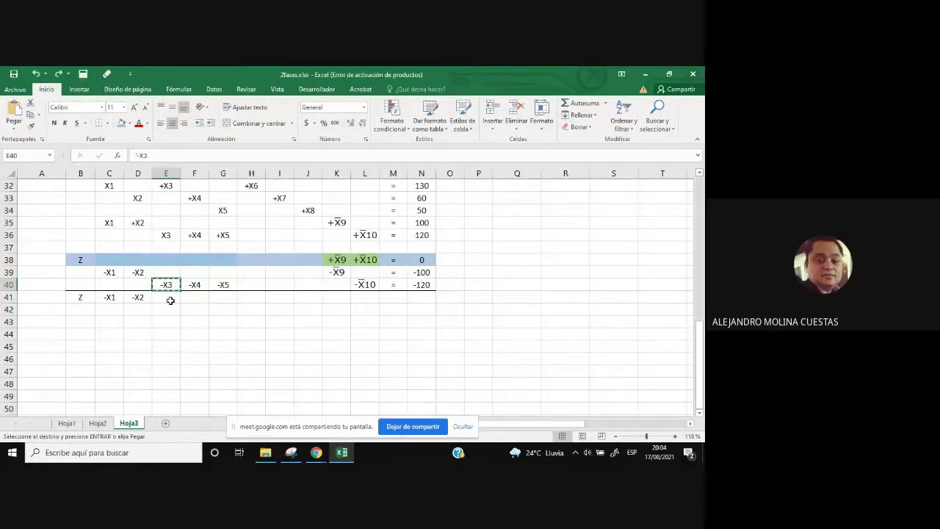
click(170, 297)
key(ctrl+v)
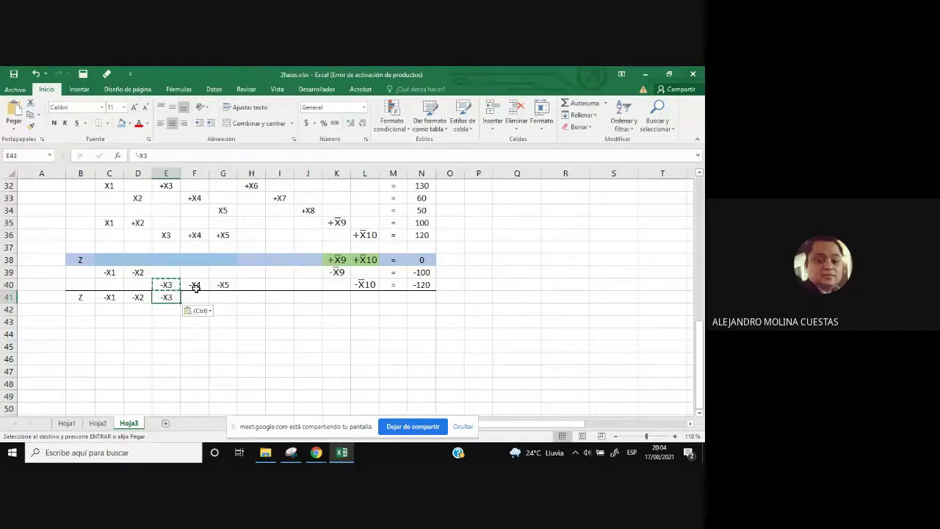
click(195, 286)
key(ctrl+c)
click(199, 297)
key(ctrl+v)
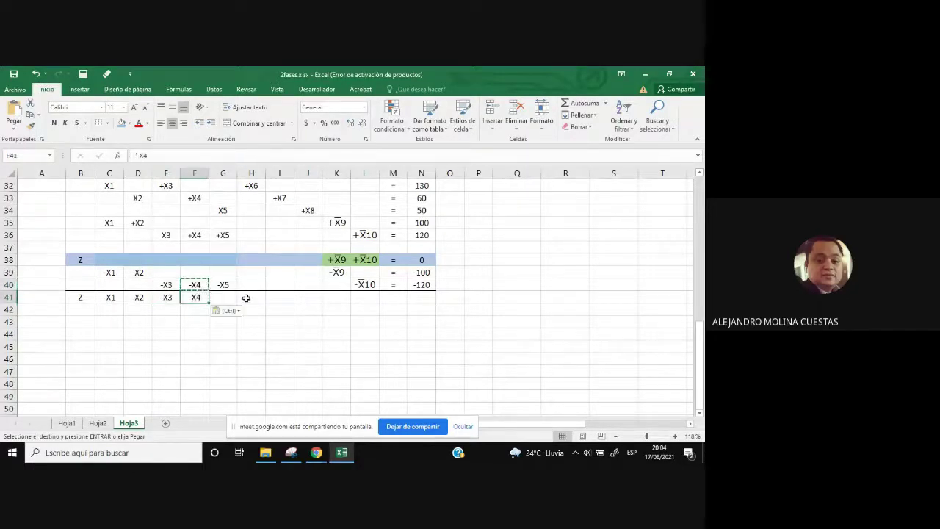
click(233, 289)
key(ctrl+c)
click(234, 300)
key(ctrl+v)
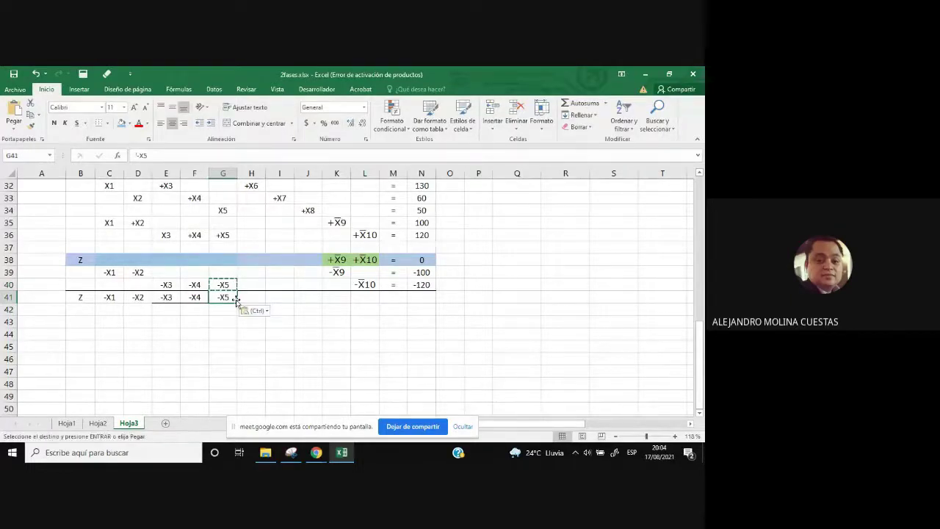
click(339, 298)
drag(339, 258, 365, 284)
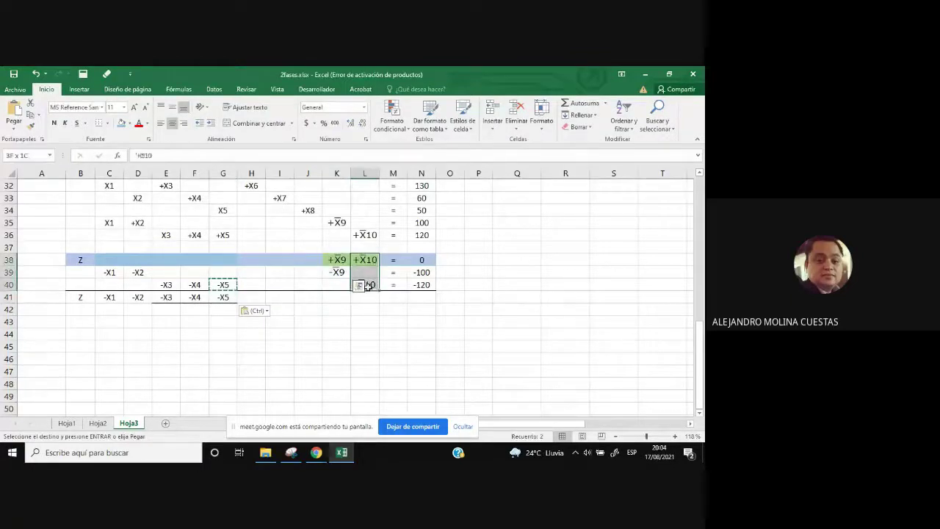
click(402, 299)
text(=)
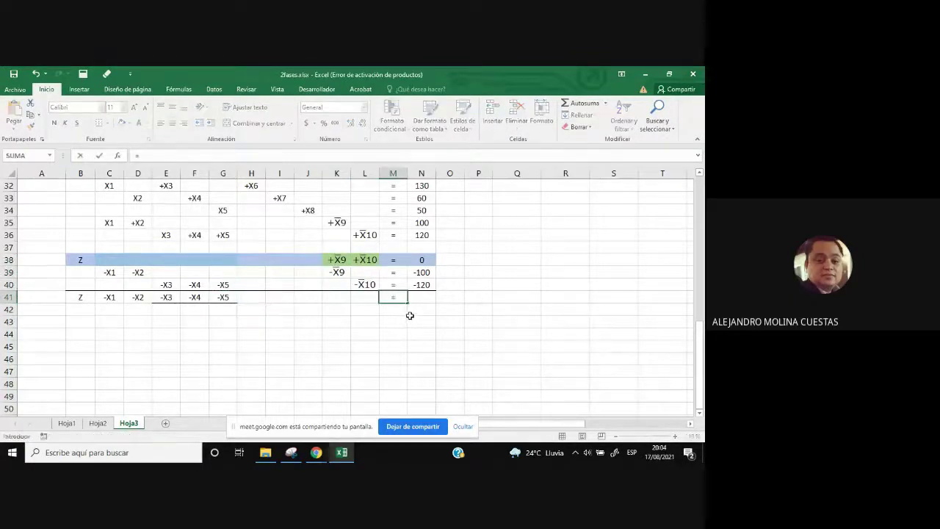
click(423, 301)
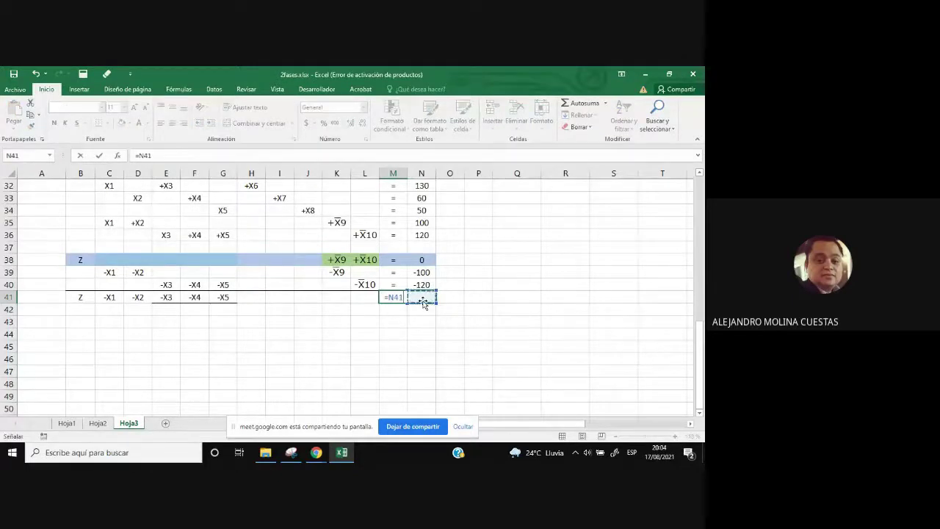
key(Escape)
- Copy the equals sign from M39 into M41 of the resulting Z row
click(395, 273)
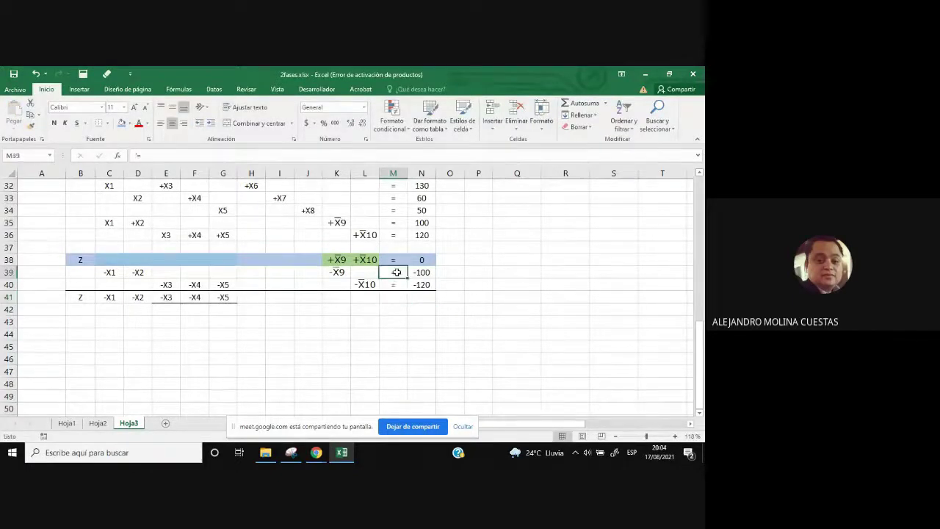
key(ctrl+c)
click(394, 296)
key(ctrl+v)
click(420, 310)
key(Escape)
key(Escape)
- Enter -220 in N41 as the right-hand side of the resulting Z row
click(422, 297)
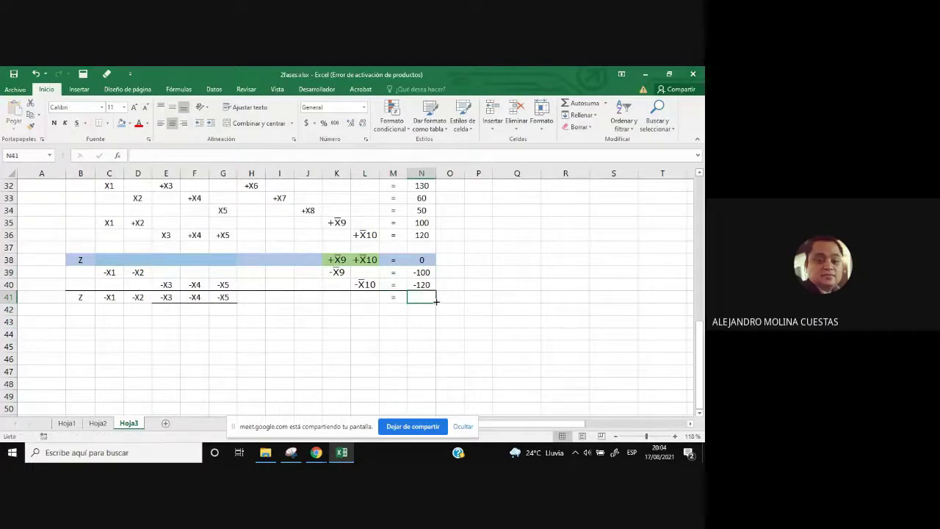
text(-220)
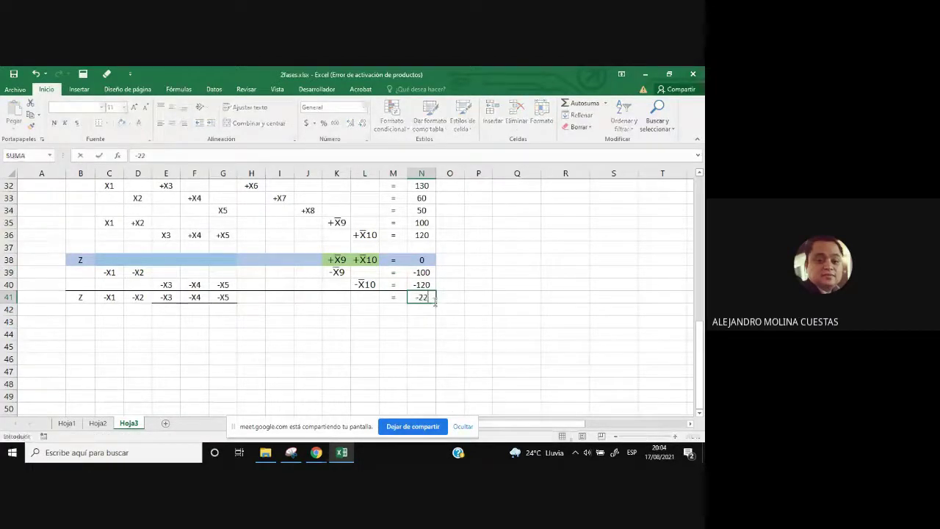
click(437, 335)
- Remove all borders from B39:N41
drag(82, 273, 421, 297)
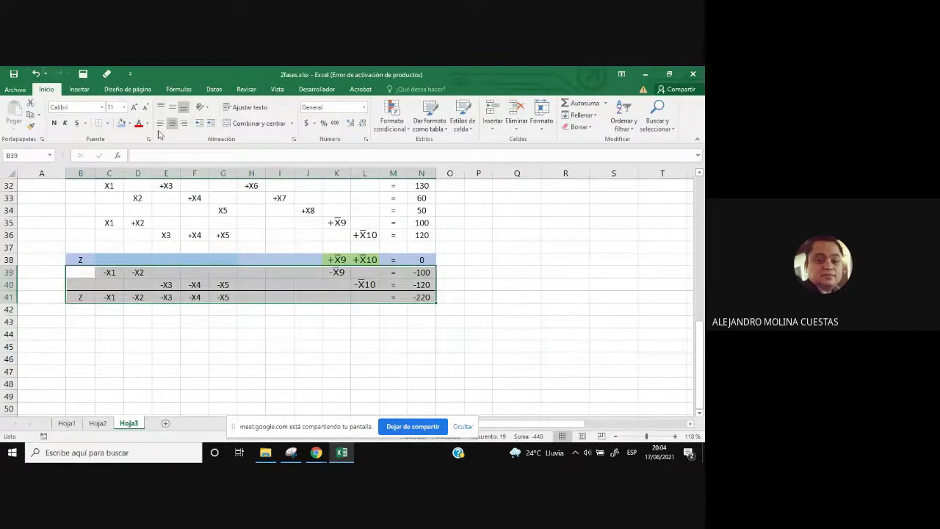
click(107, 123)
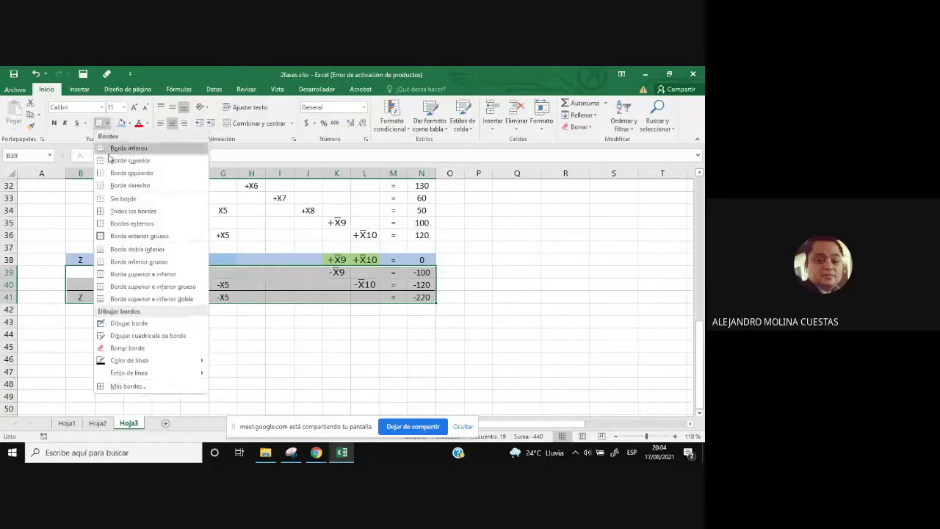
click(118, 199)
- Add a bottom border to B40:N40 to mark the sum line above the resulting Z row
drag(81, 285, 422, 284)
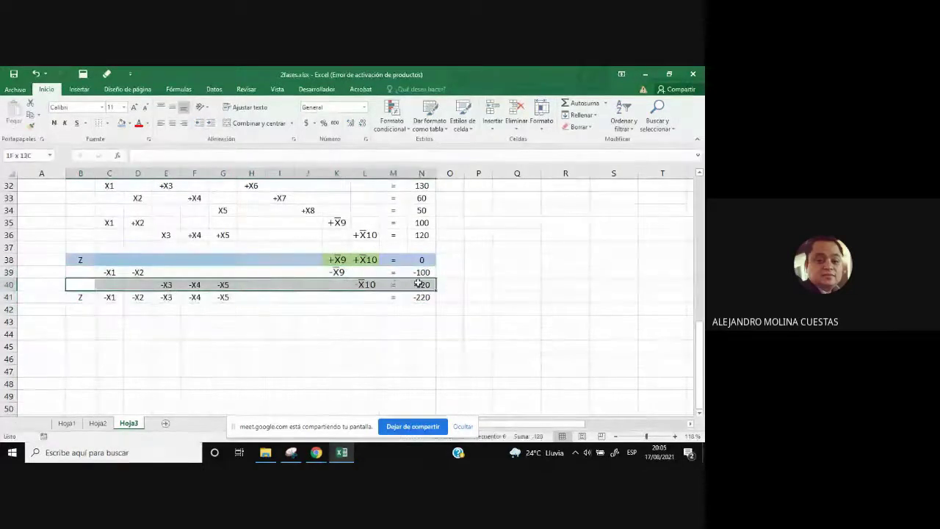
click(105, 124)
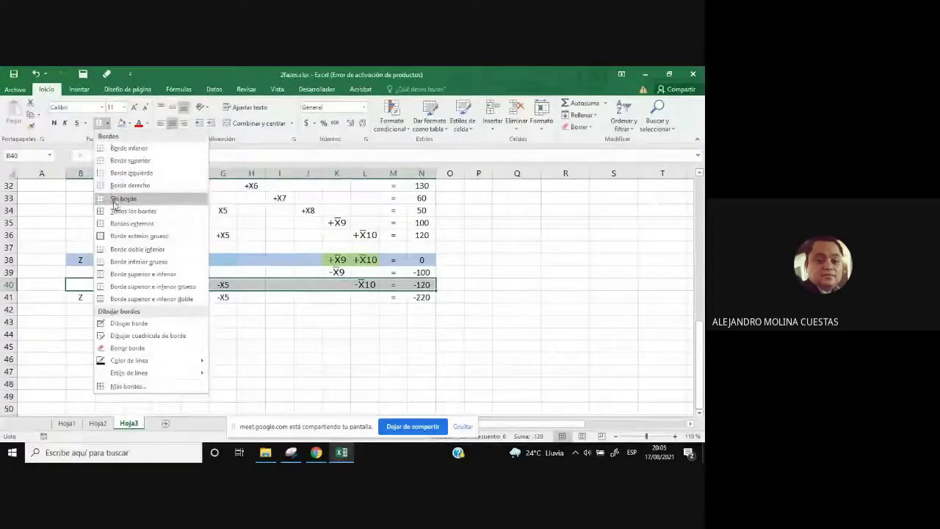
click(112, 148)
drag(278, 327, 312, 334)
click(312, 335)
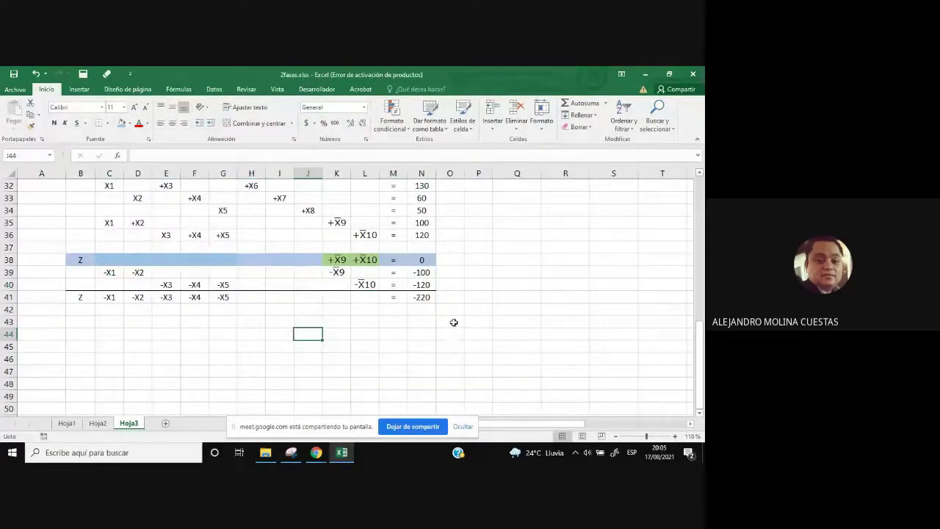
- Copy the resulting Z row B41:N41 to row 43, starting at B43
drag(79, 299, 416, 297)
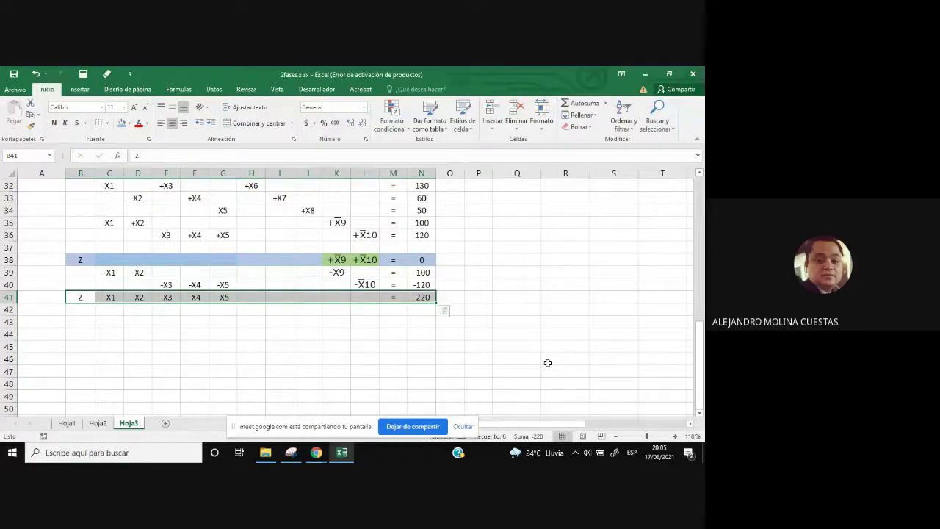
key(ctrl+c)
key(Down)
key(Down)
key(ctrl+v)
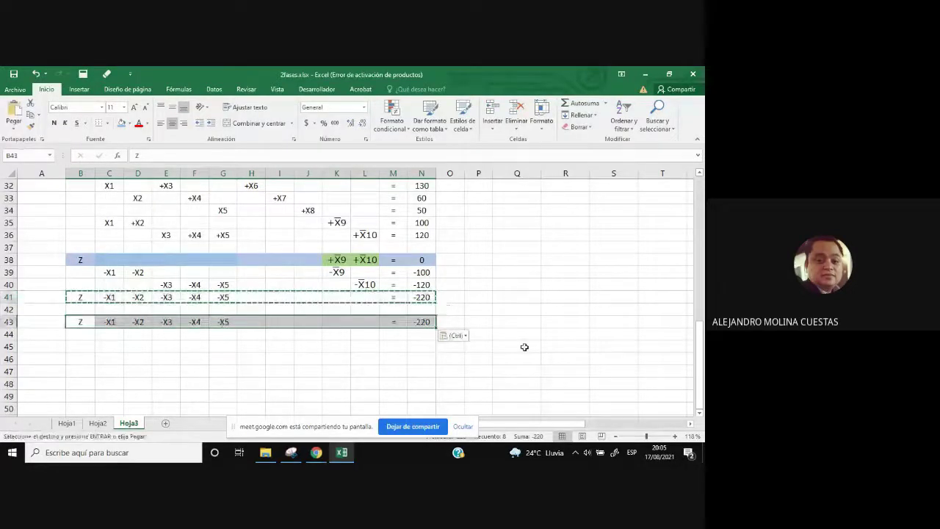
key(Escape)
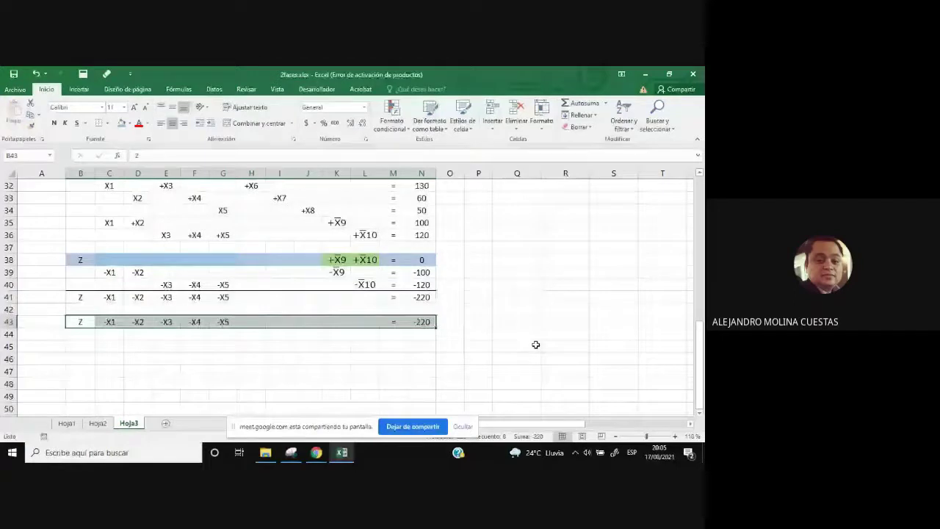
scroll(535, 344, up, 1)
drag(81, 223, 420, 266)
key(ctrl+c)
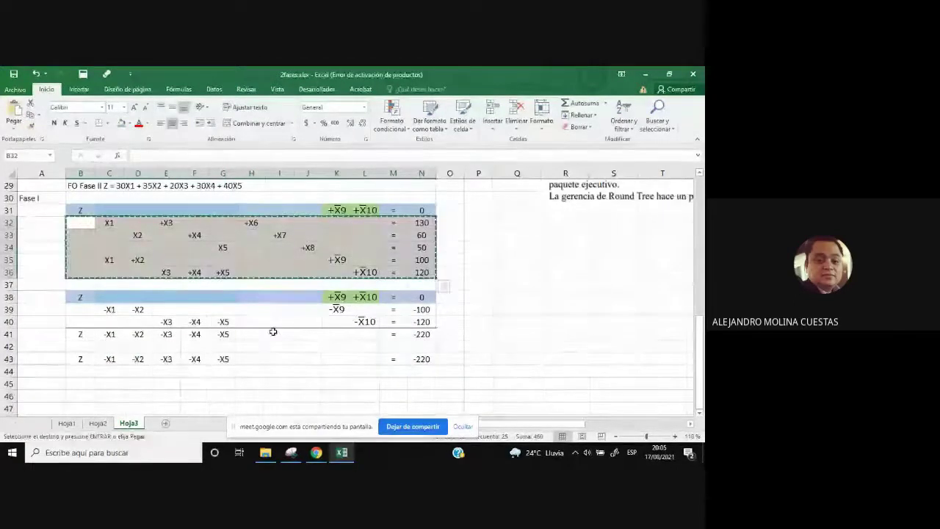
double_click(92, 371)
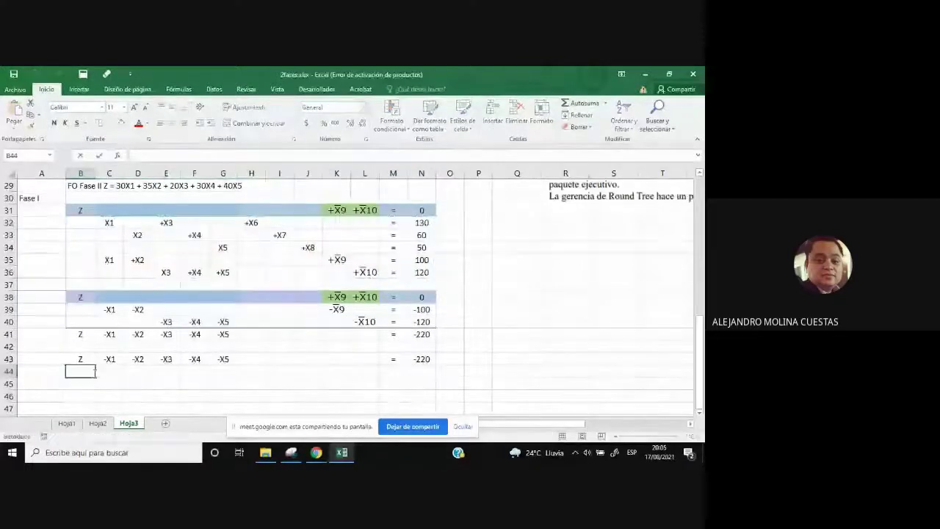
key(Escape)
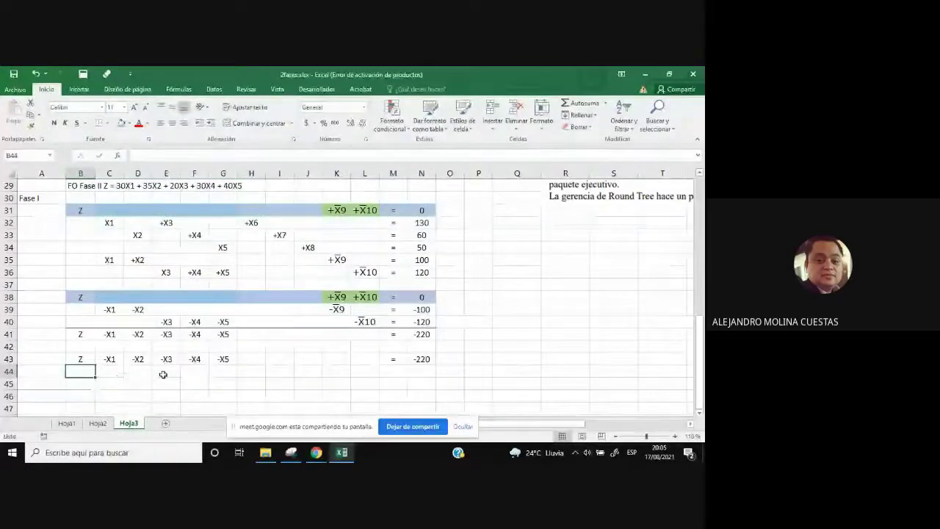
click(137, 382)
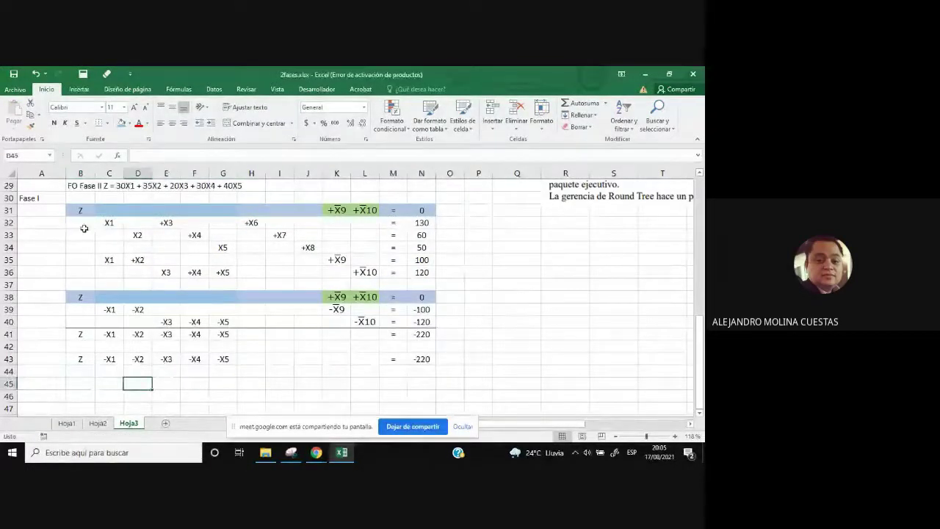
- Copy the five constraint equations in C32:N36 below the new Z row, starting at C44
drag(105, 222, 420, 274)
key(ctrl+c)
click(105, 371)
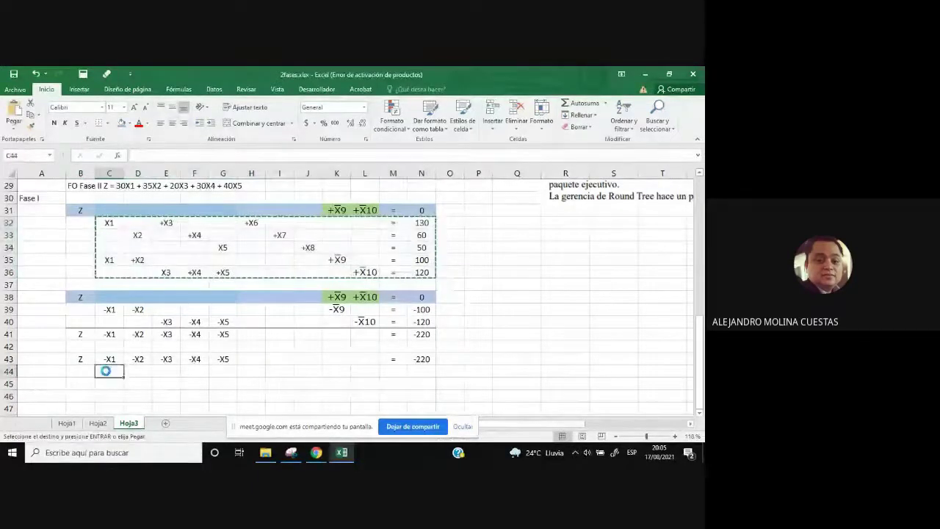
key(ctrl+v)
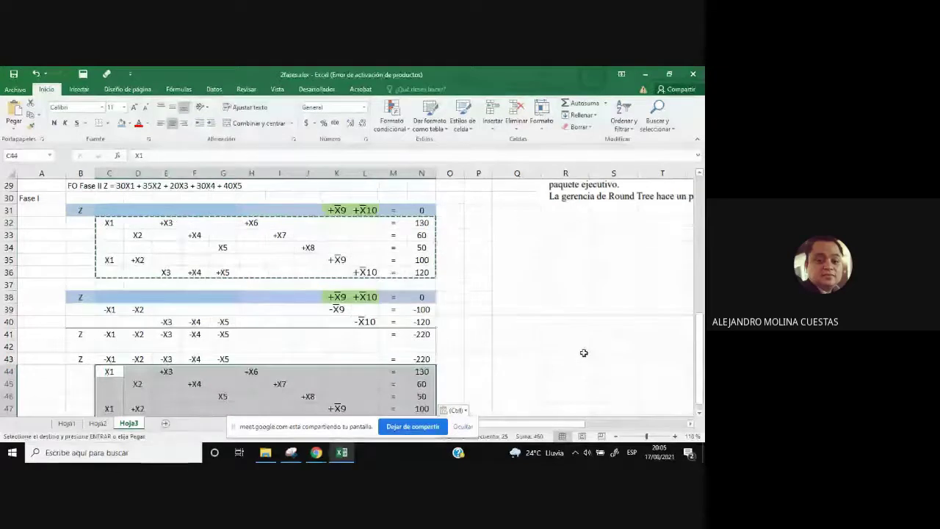
scroll(523, 340, down, 2)
drag(80, 285, 425, 347)
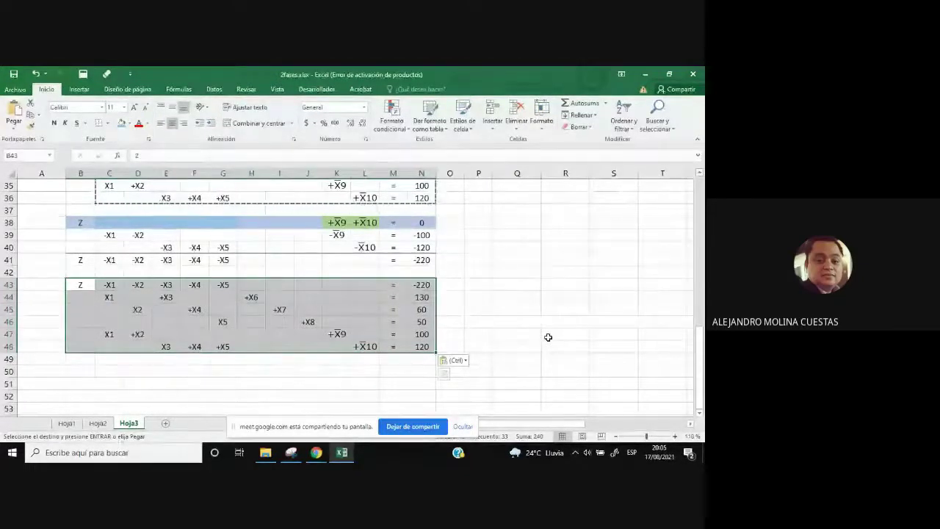
key(Escape)
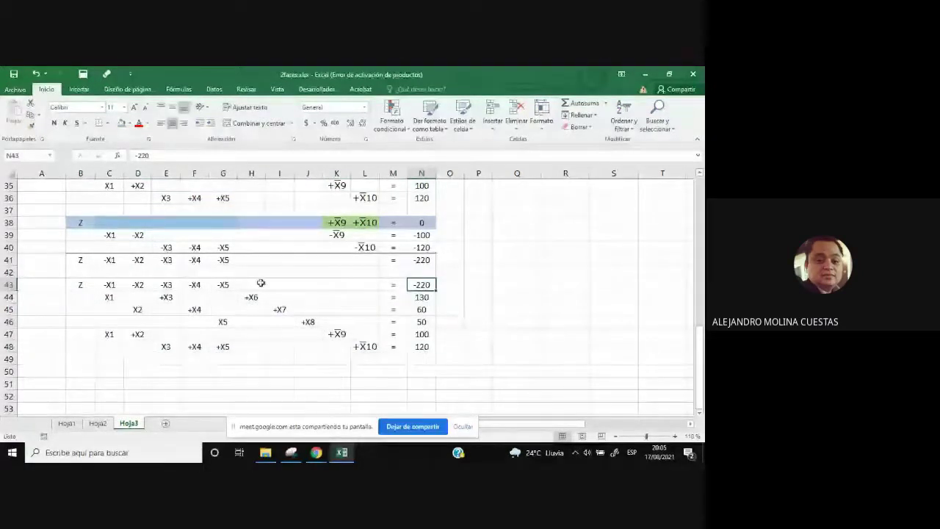
- Review the Z terms in C43:G43, the right-hand side in N43 and the earlier Phase I equations
click(109, 285)
key(ctrl+v)
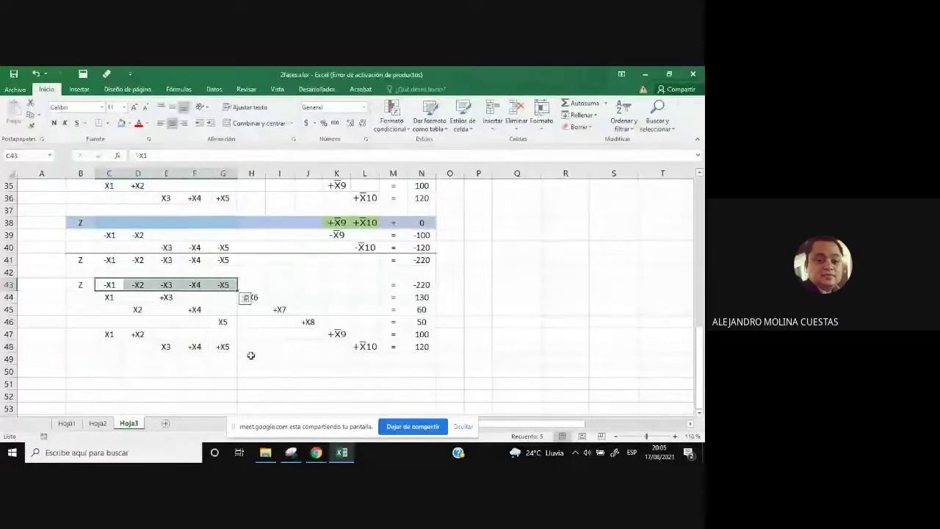
click(420, 285)
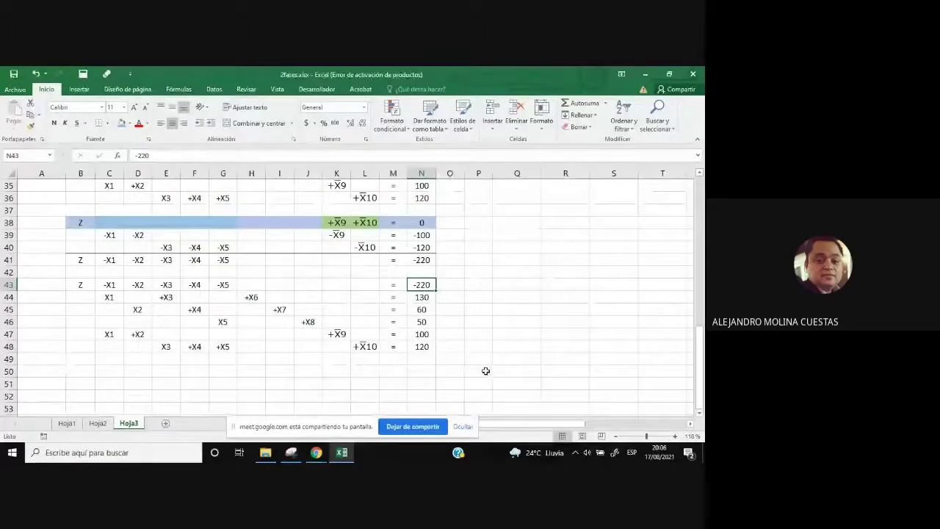
scroll(485, 371, up, 10)
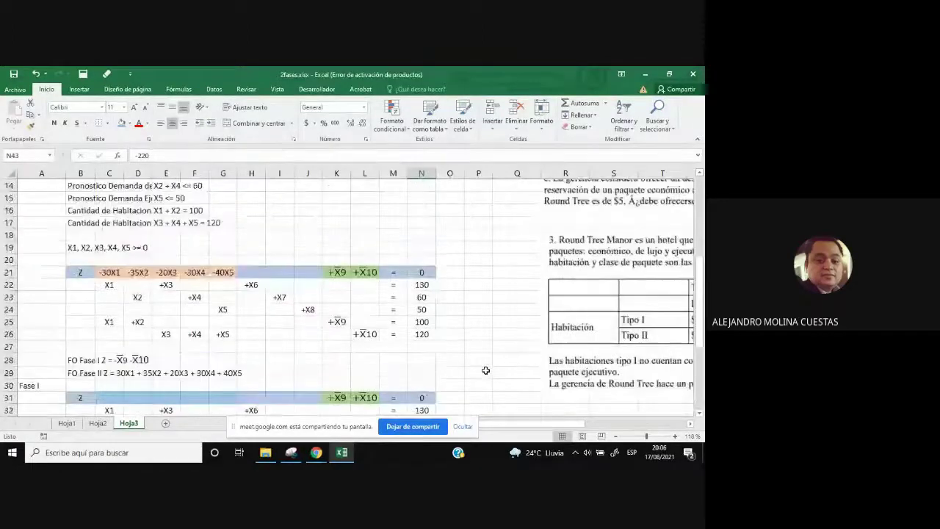
scroll(485, 371, down, 6)
scroll(485, 371, down, 2)
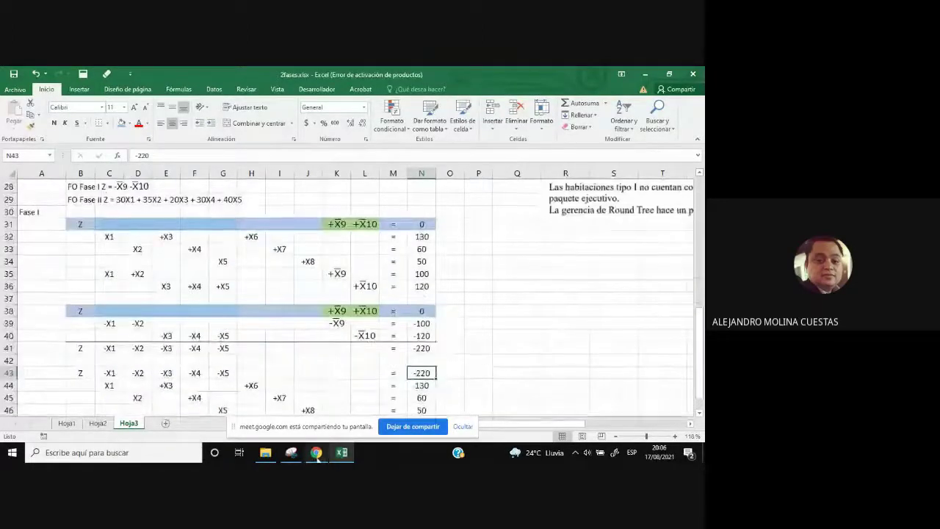
- Switch to 2fases.pdf in Chrome and review its Phase 1 development, from the artificial variable elimination to the tabular form
mouse_move(316, 452)
click(258, 420)
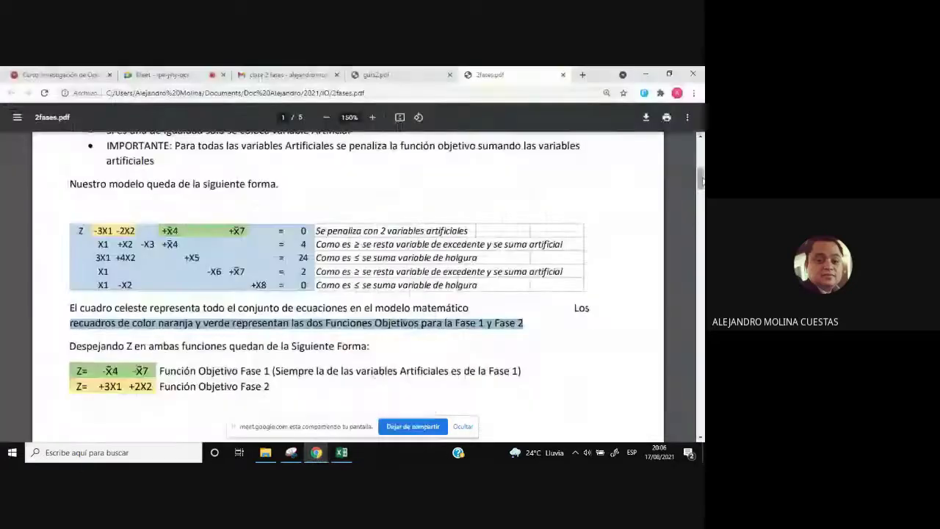
drag(701, 177, 701, 197)
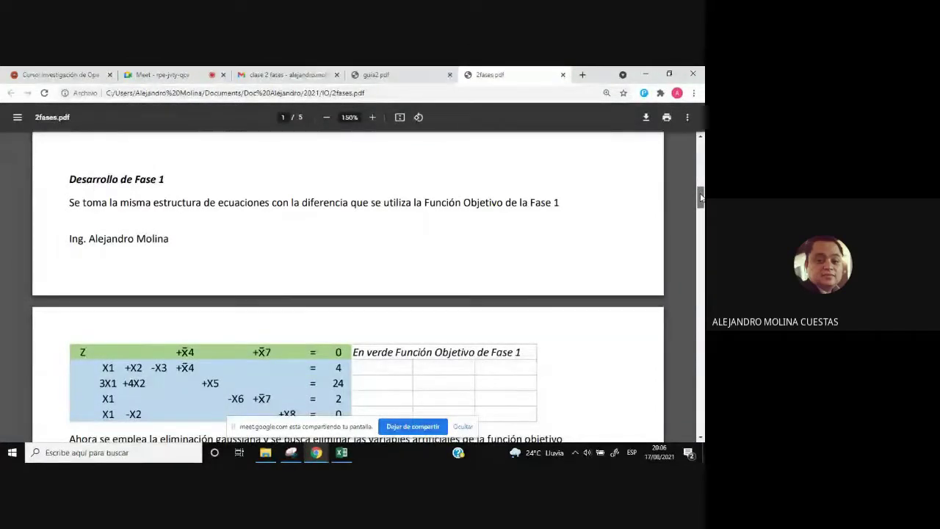
drag(701, 197, 701, 205)
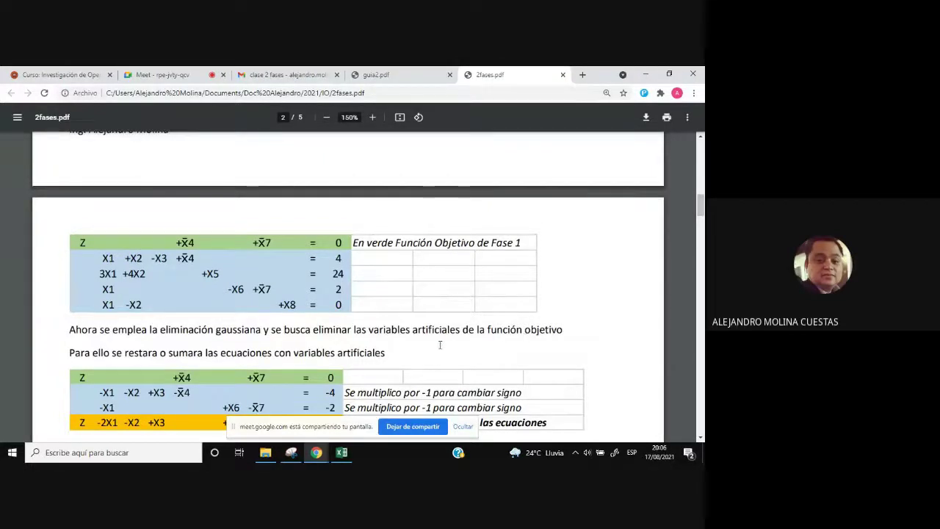
scroll(399, 368, down, 1)
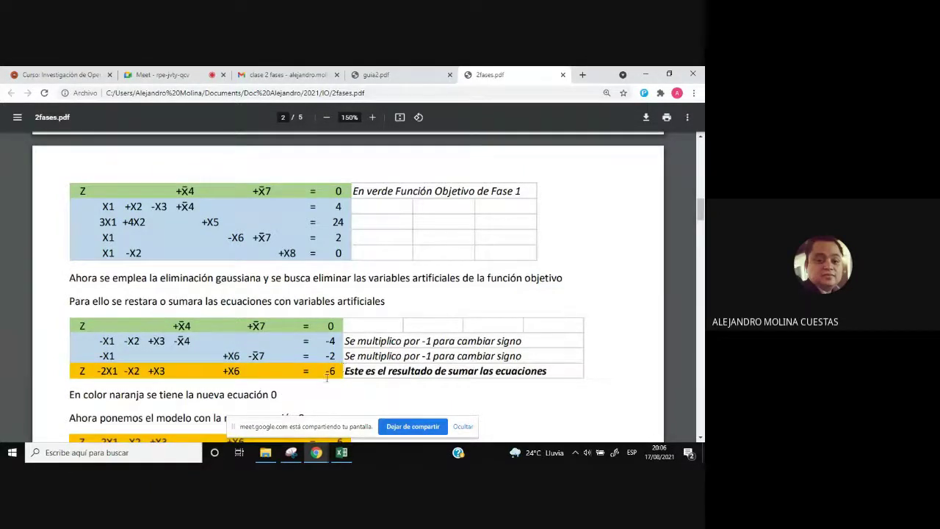
scroll(331, 378, down, 2)
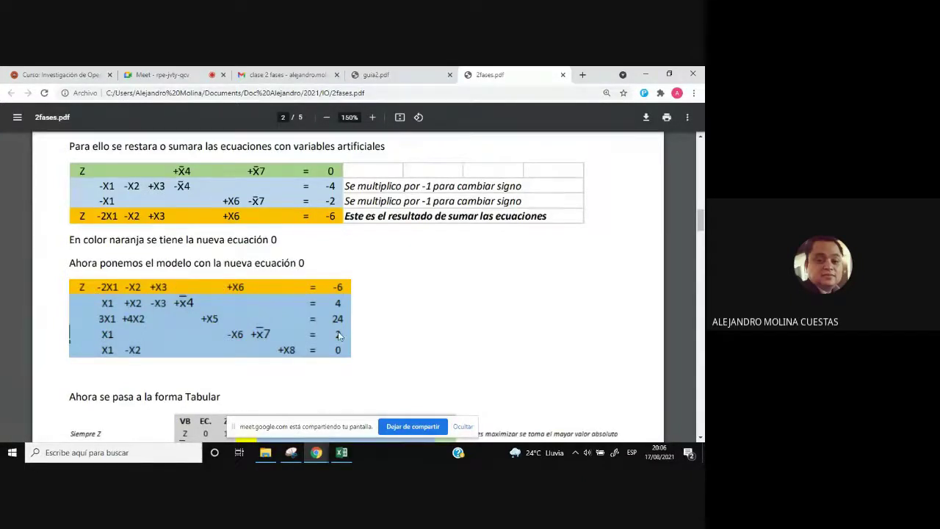
scroll(181, 359, down, 3)
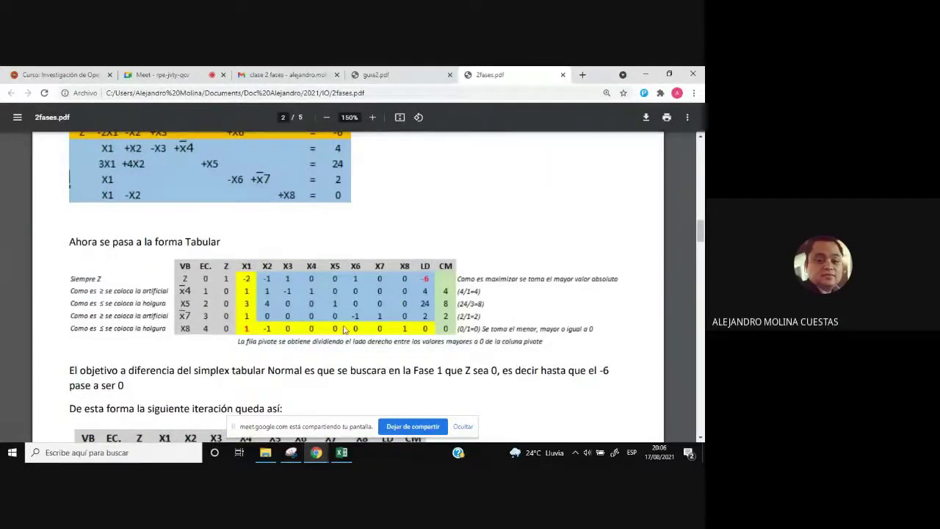
scroll(344, 330, up, 10)
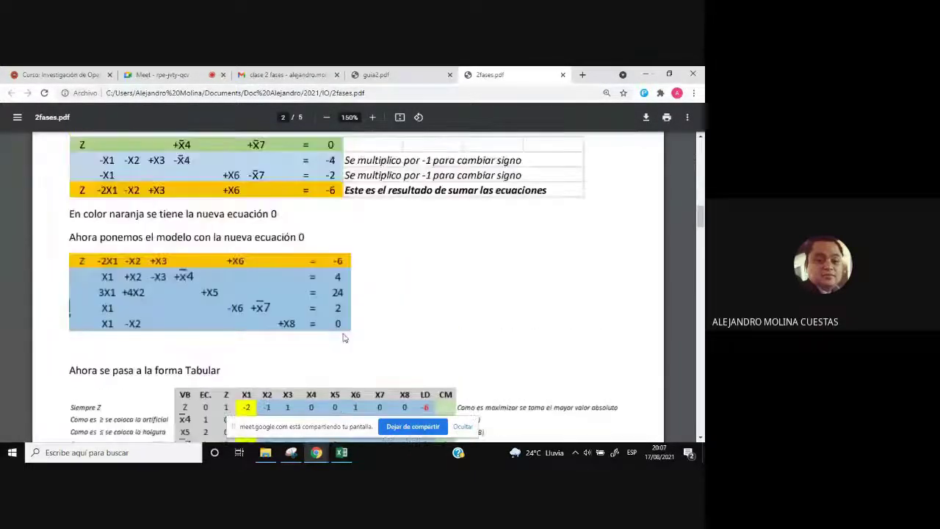
scroll(344, 338, up, 8)
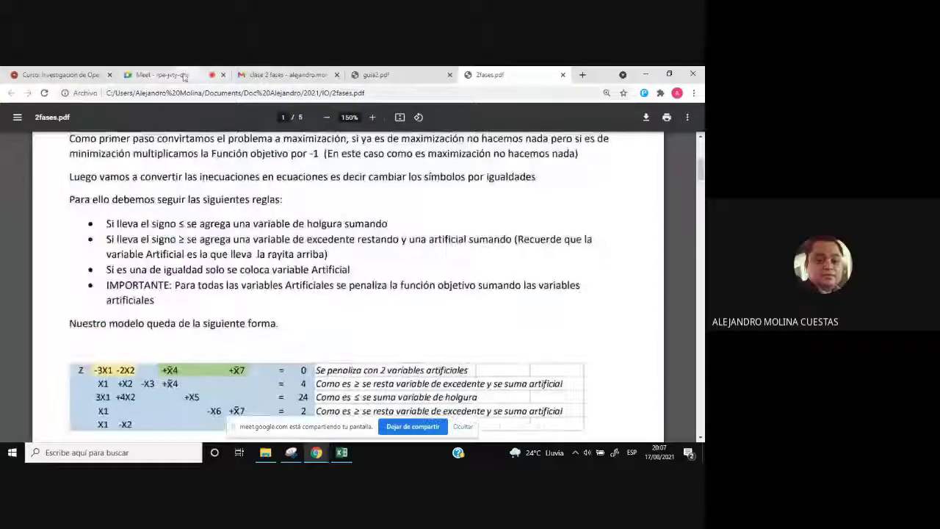
- Switch to the ongoing Google Meet call
click(158, 74)
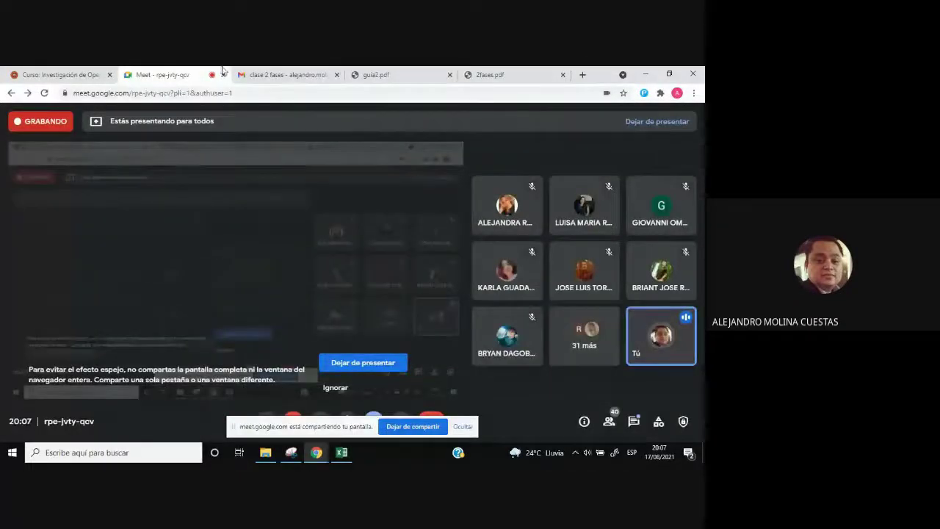